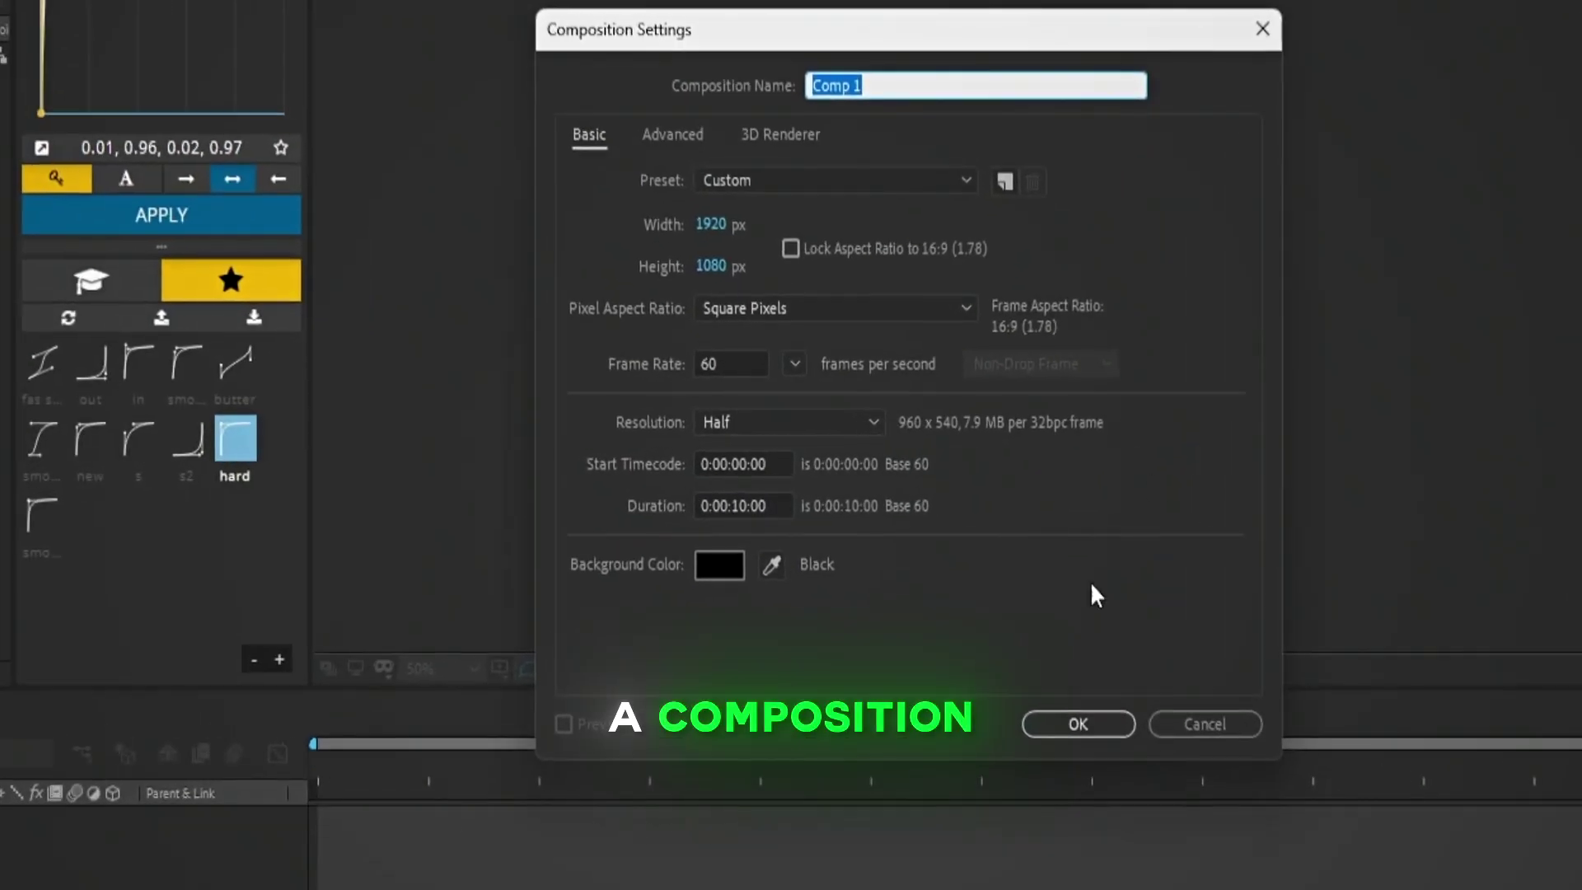
Review the Advanced and 3D Renderer tabs, then accept Comp 1 at 1920x1080, 60 fps, 10 s, black
left_click(653, 137)
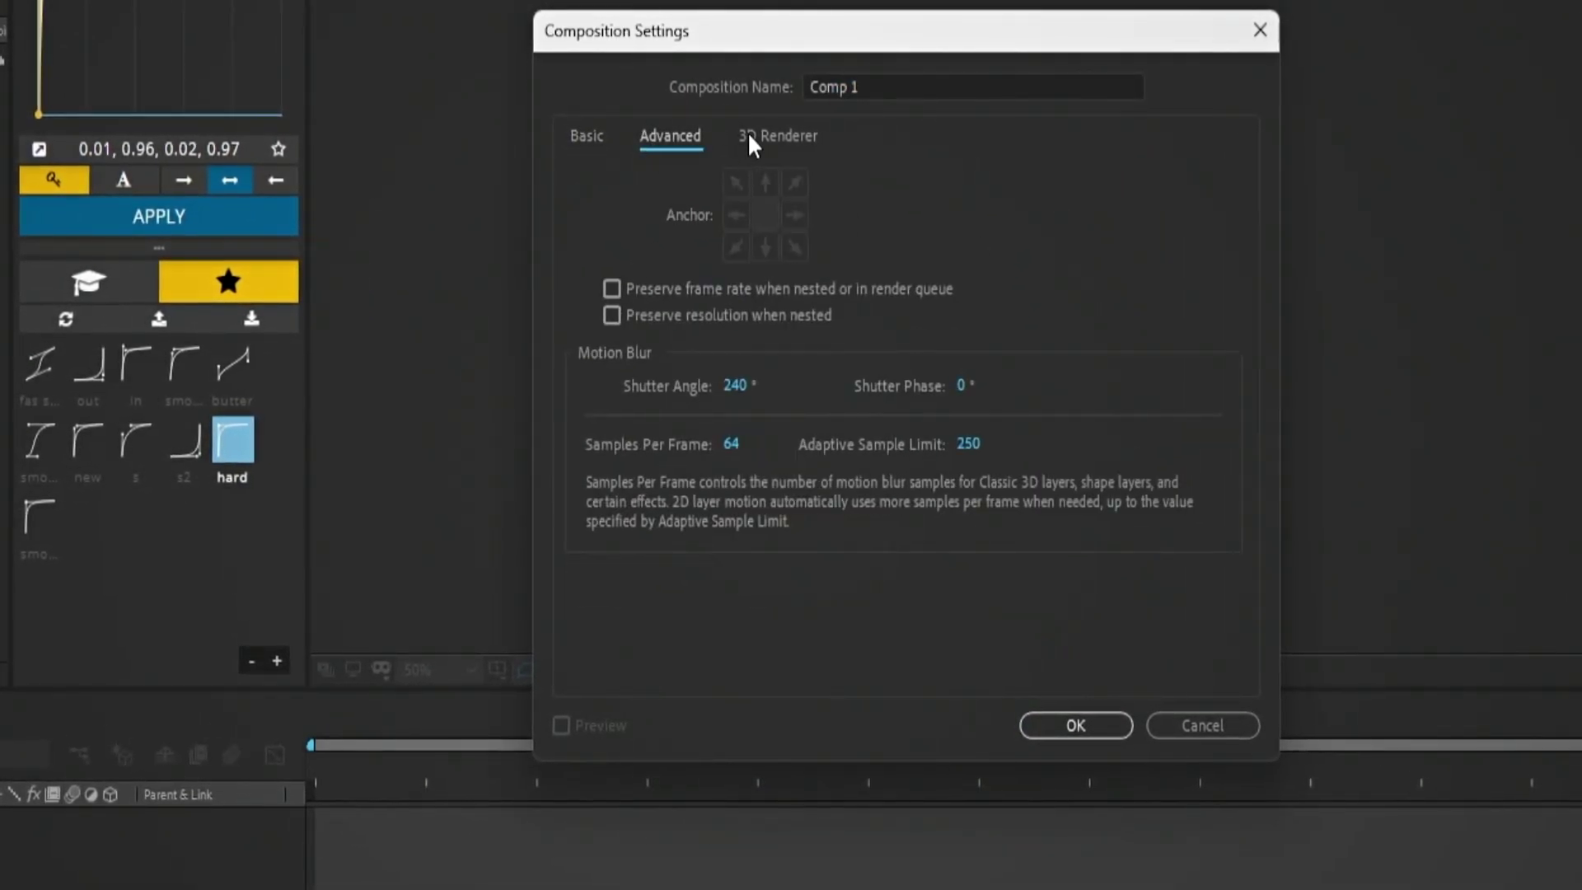
left_click(748, 134)
left_click(653, 135)
left_click(758, 132)
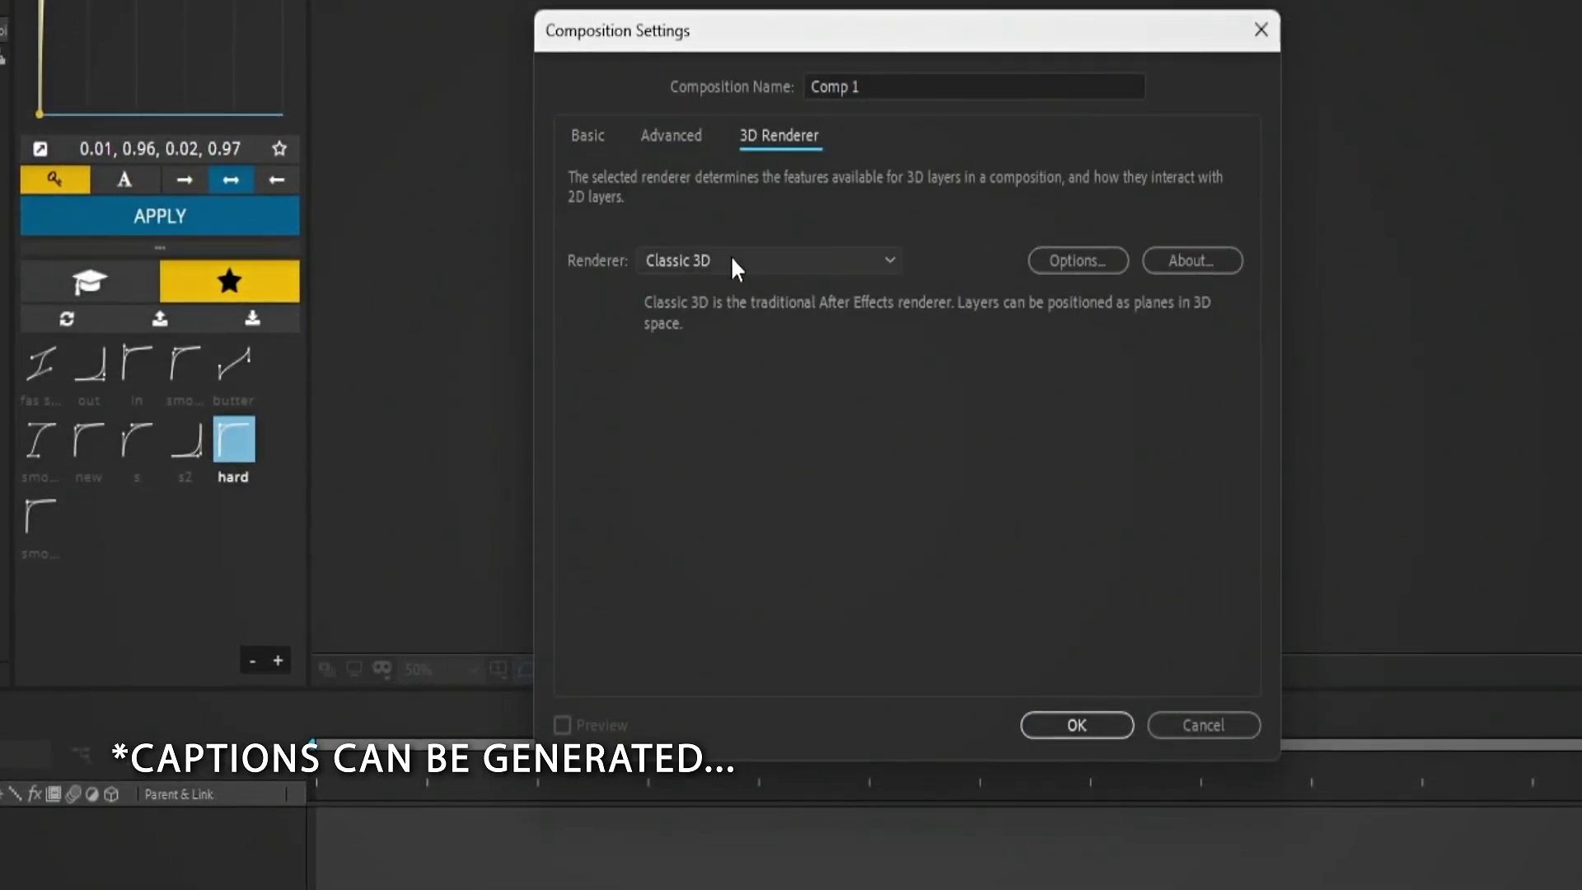
left_click(604, 127)
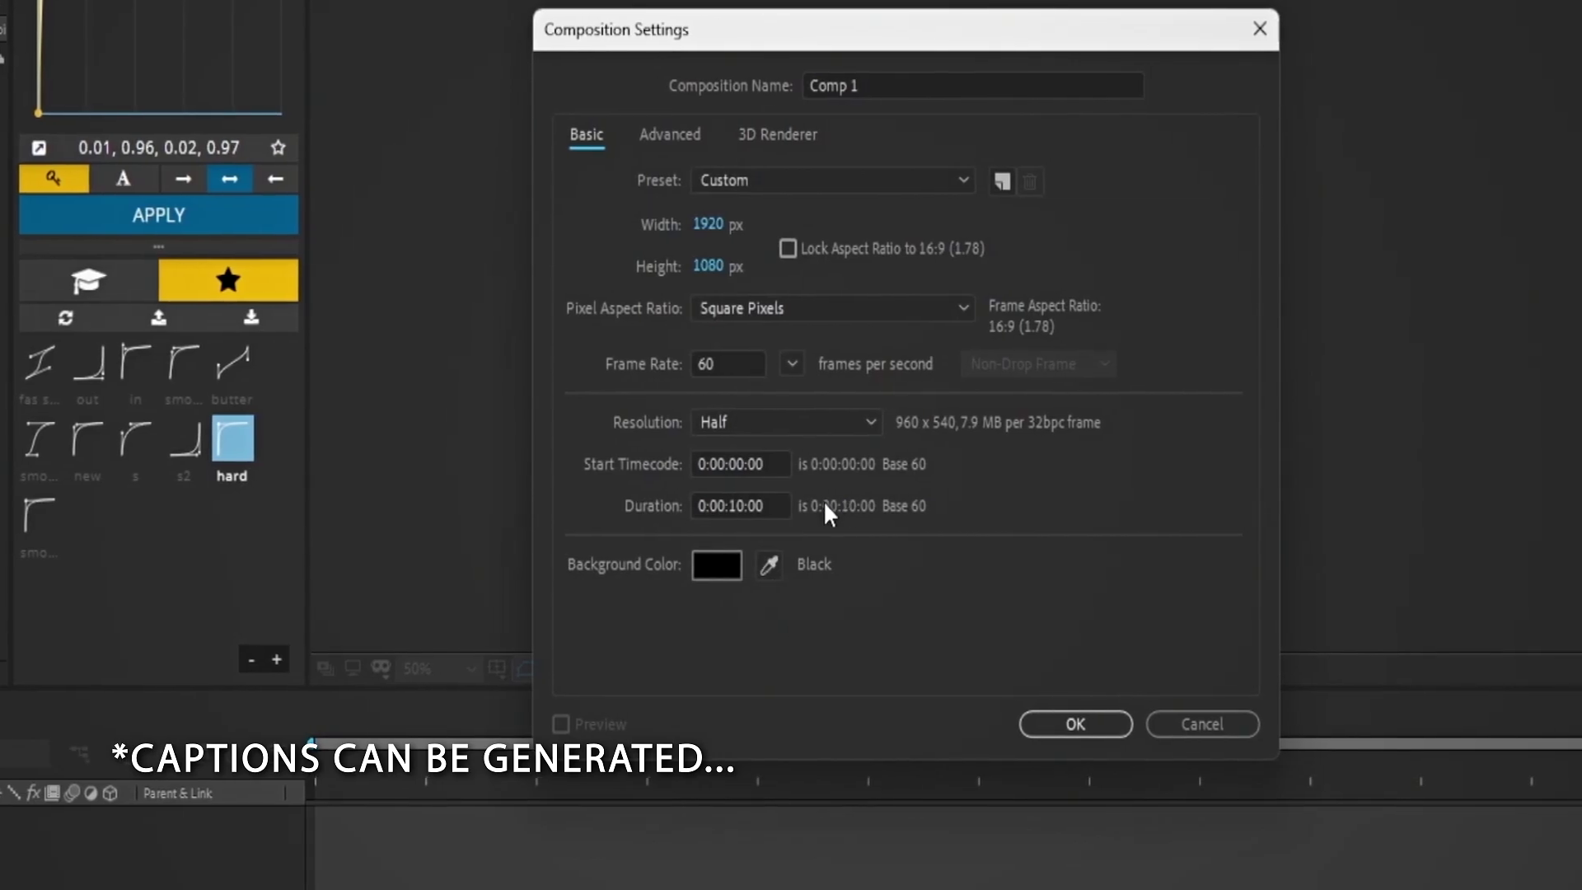
left_click(1070, 724)
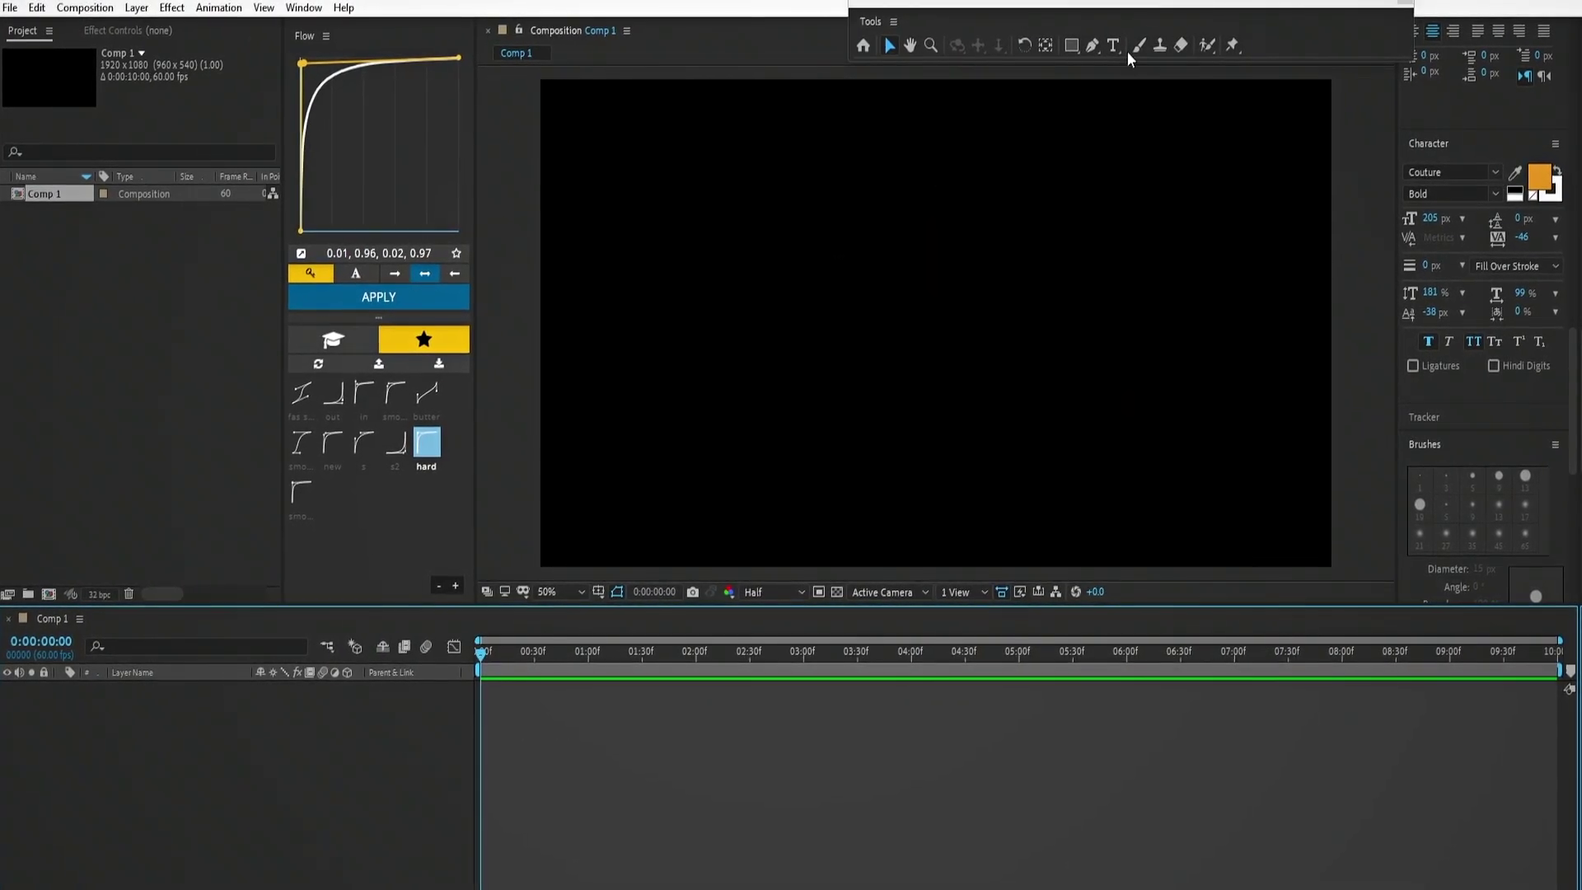
Type JUJUTSU as a new text layer and centre it horizontally and vertically in the frame
left_click(848, 329)
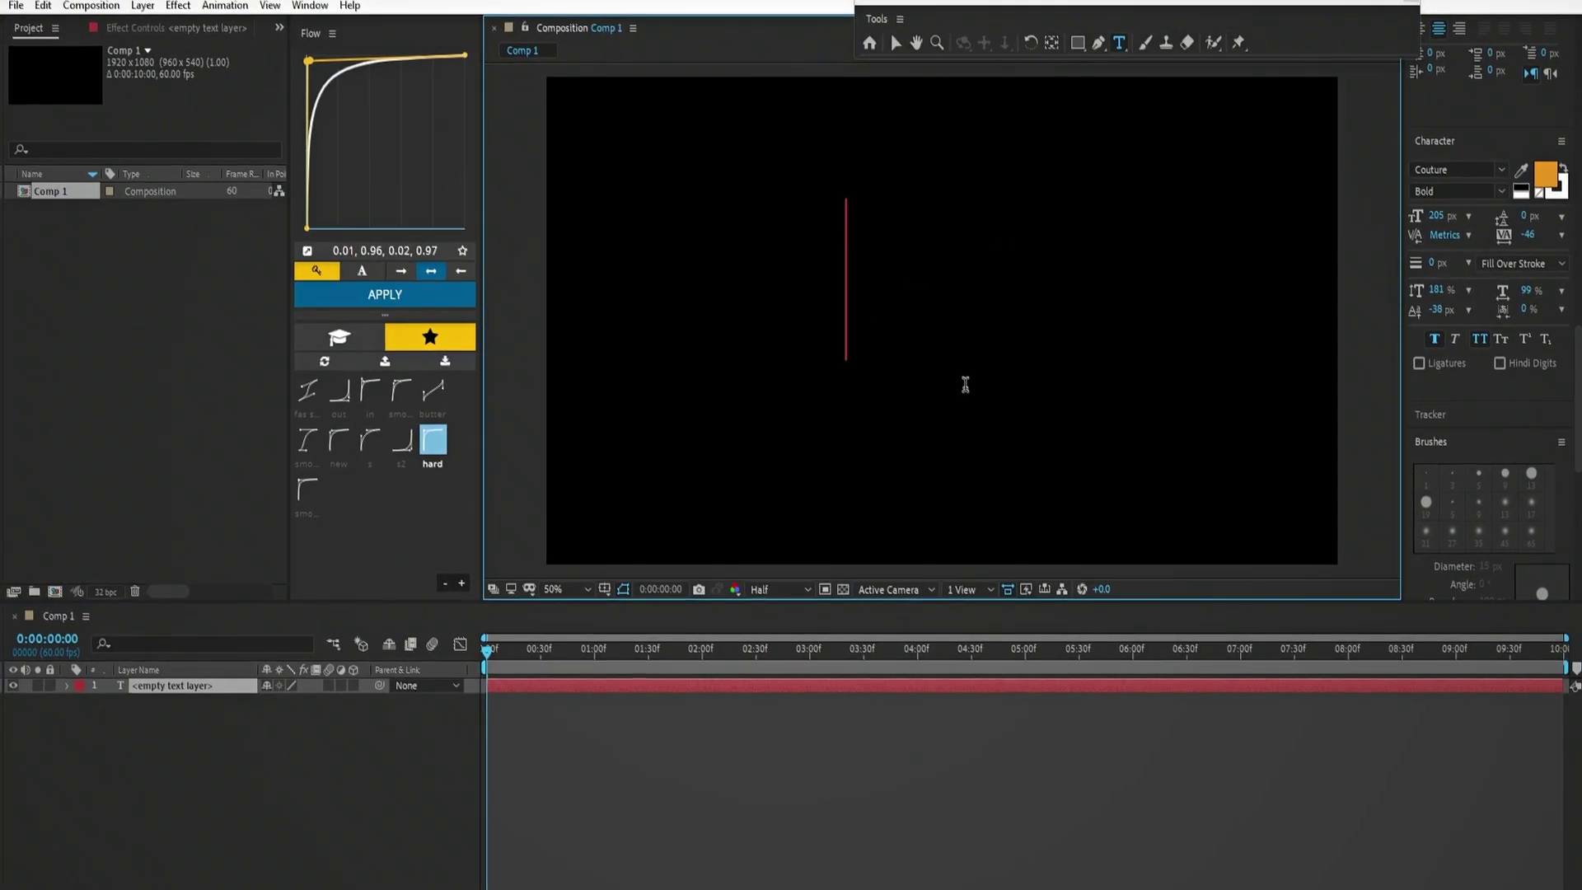
type("jujutsu")
left_click(893, 47)
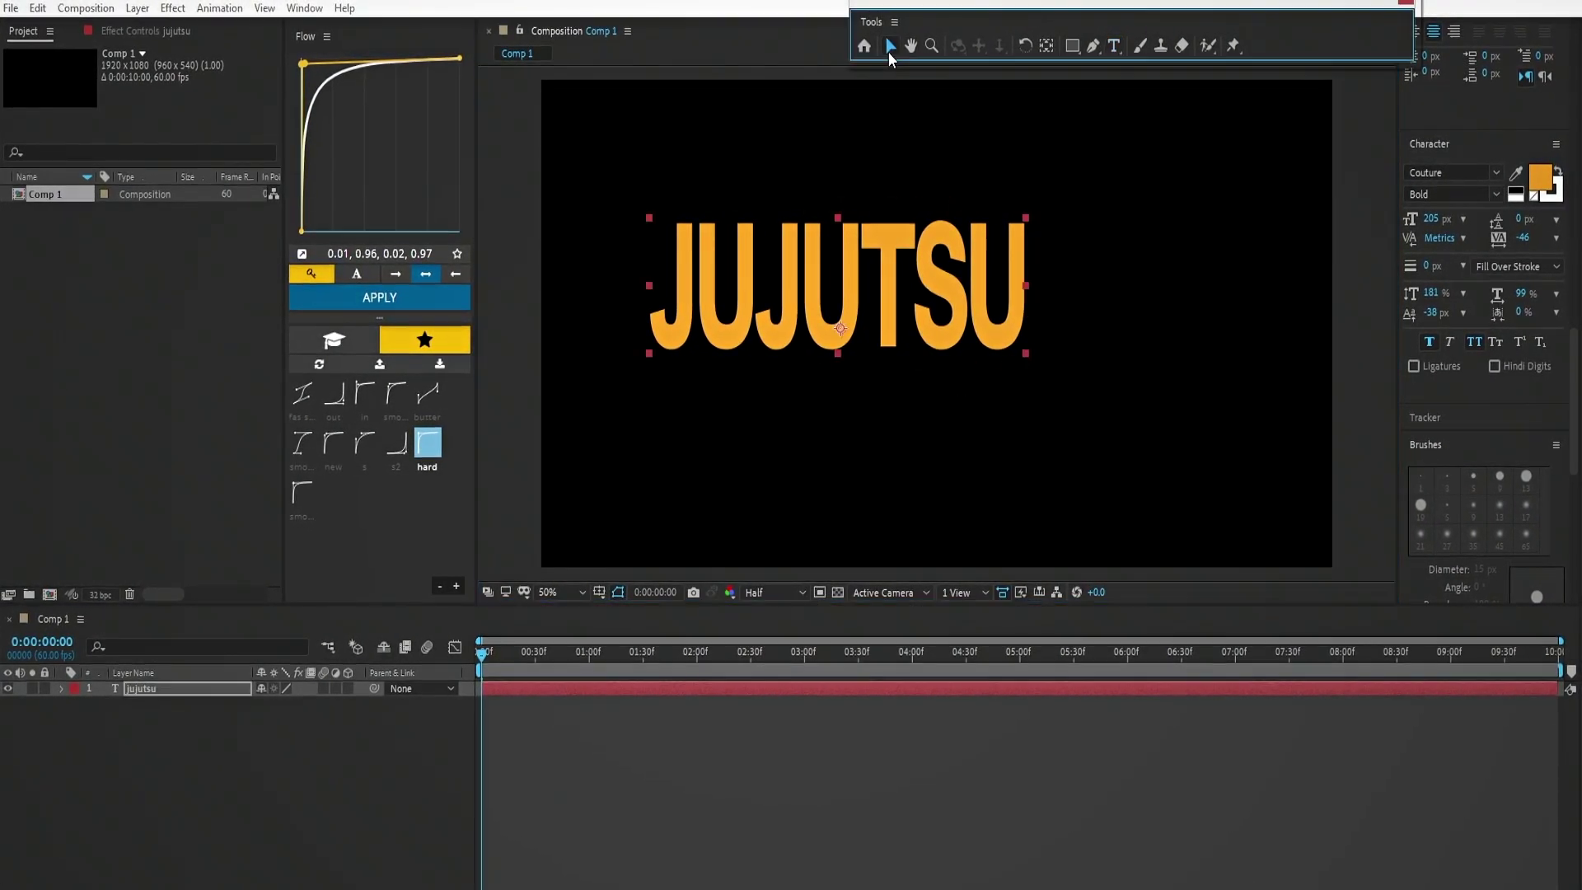
scroll(1457, 148, "up", 3)
left_click(1448, 110)
left_click(1533, 110)
Colour the JUJUTSU text light blue, return the viewer to 50%, and select the jujutsu layer
double_click(940, 321)
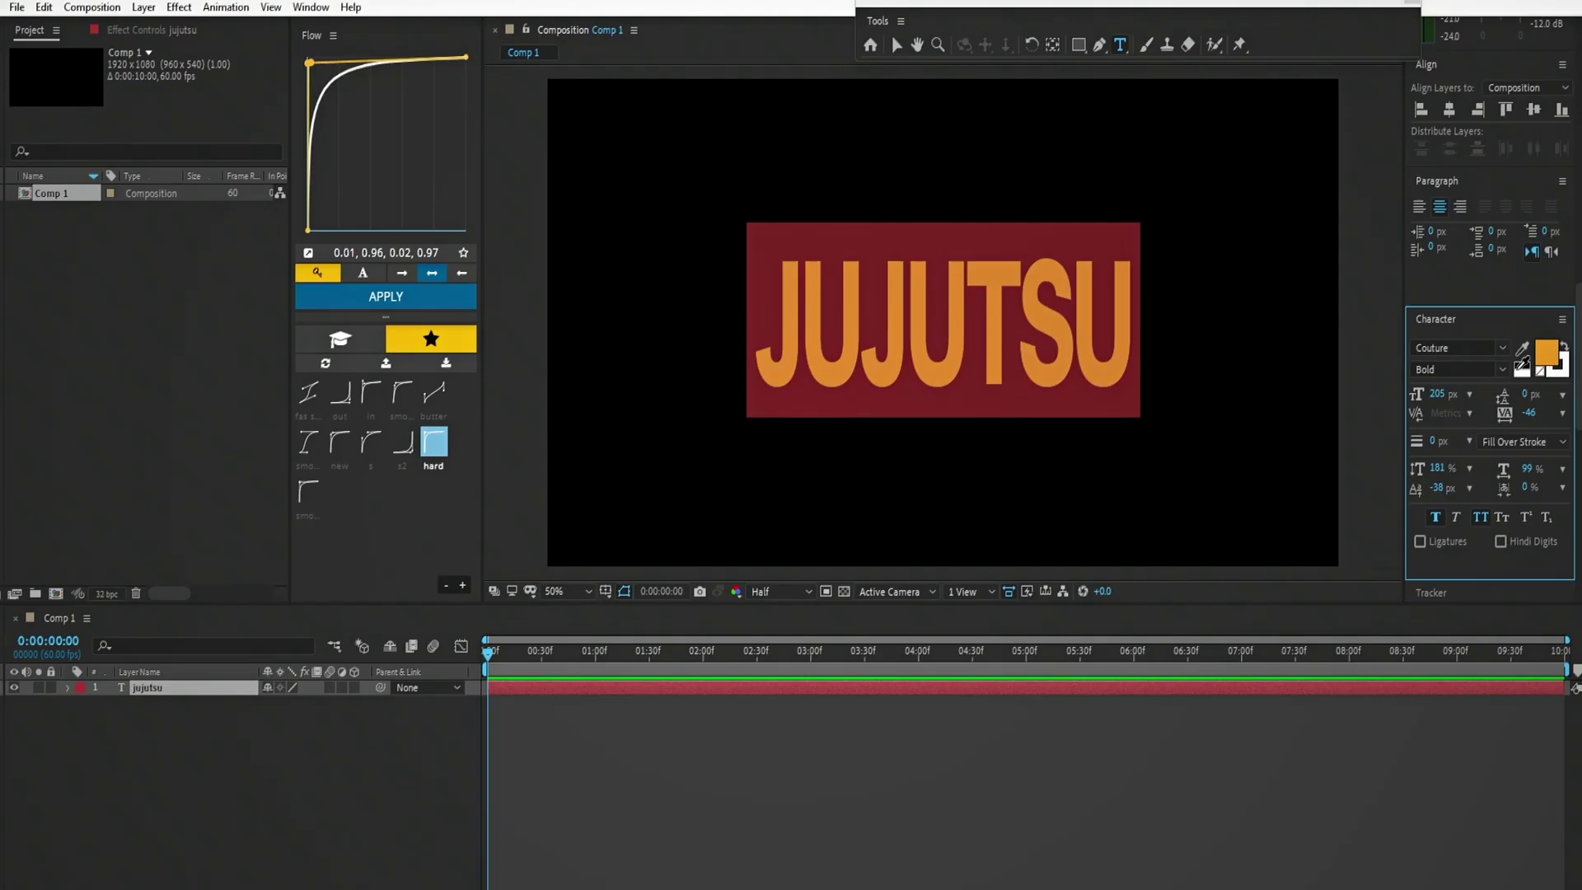
left_click(1539, 354)
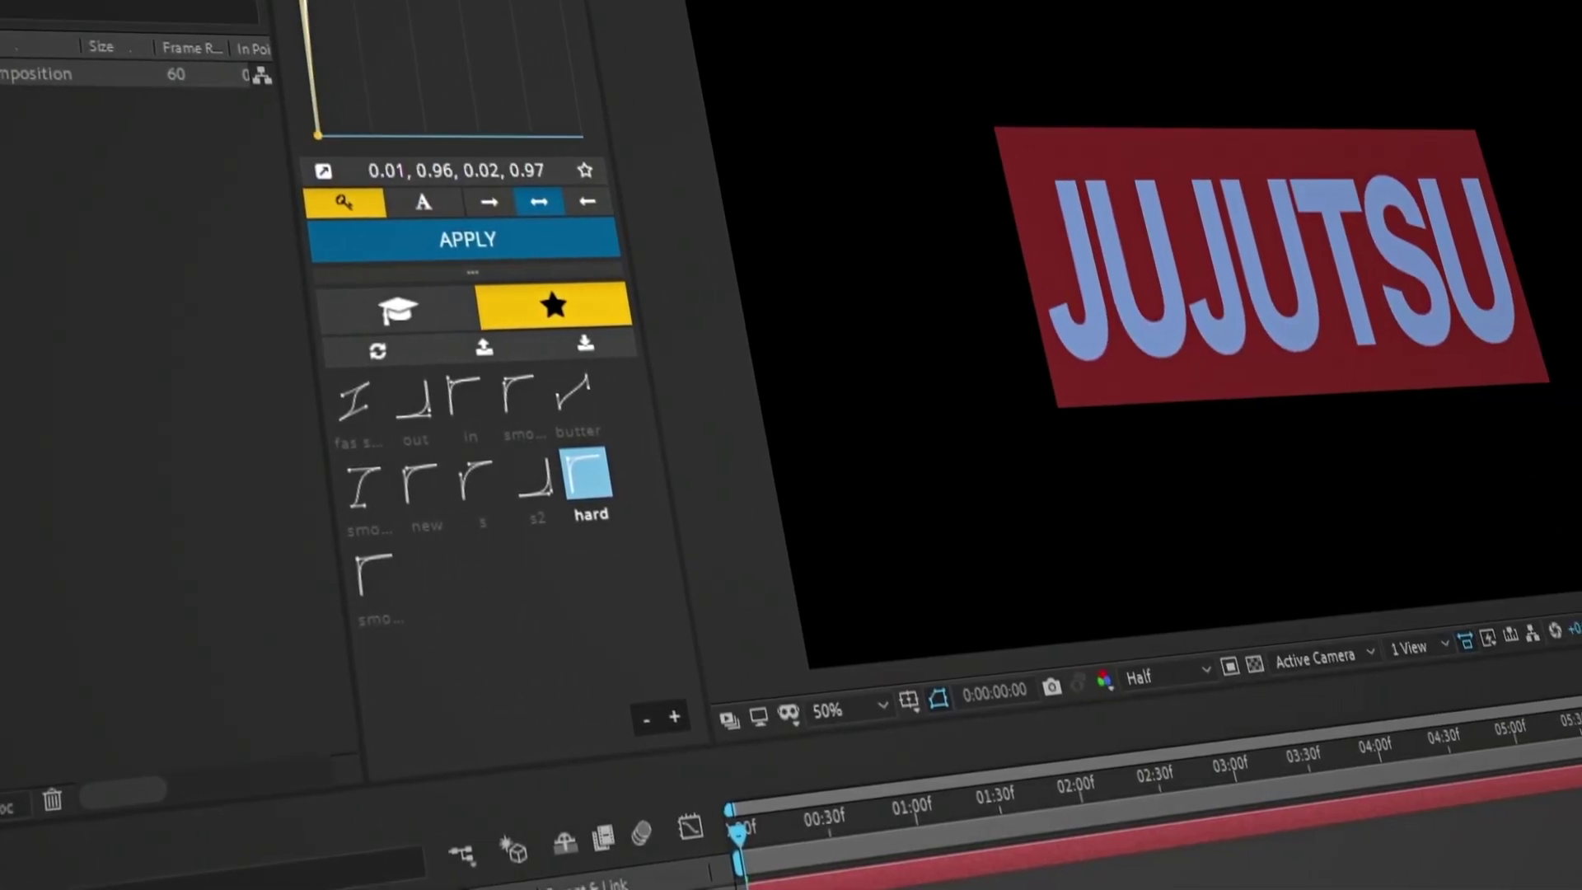
key("Escape")
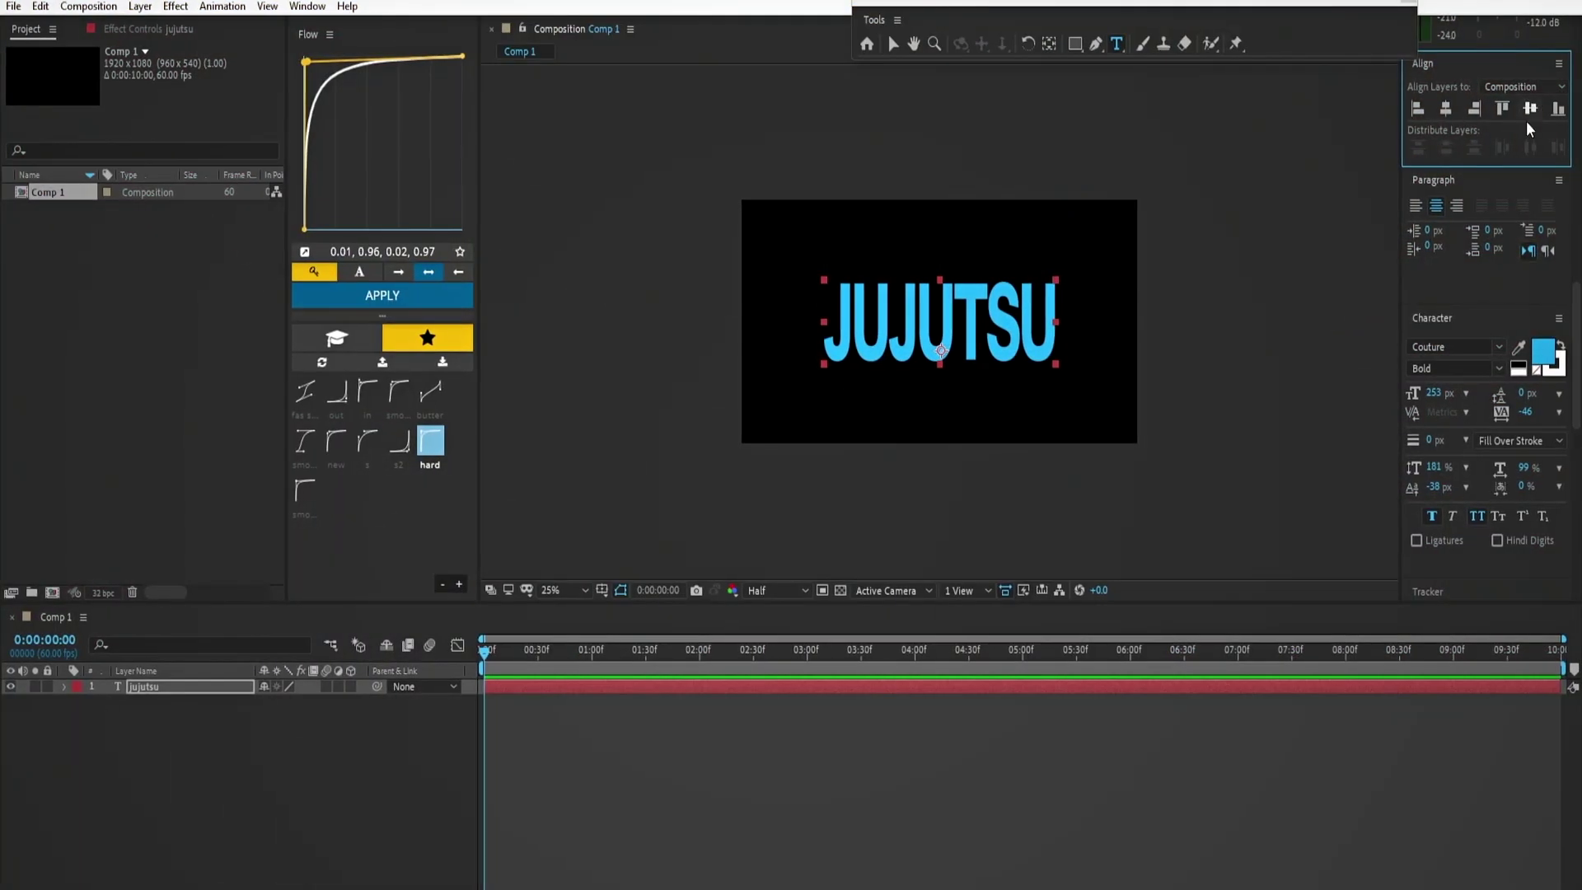
key("period")
left_click(485, 664)
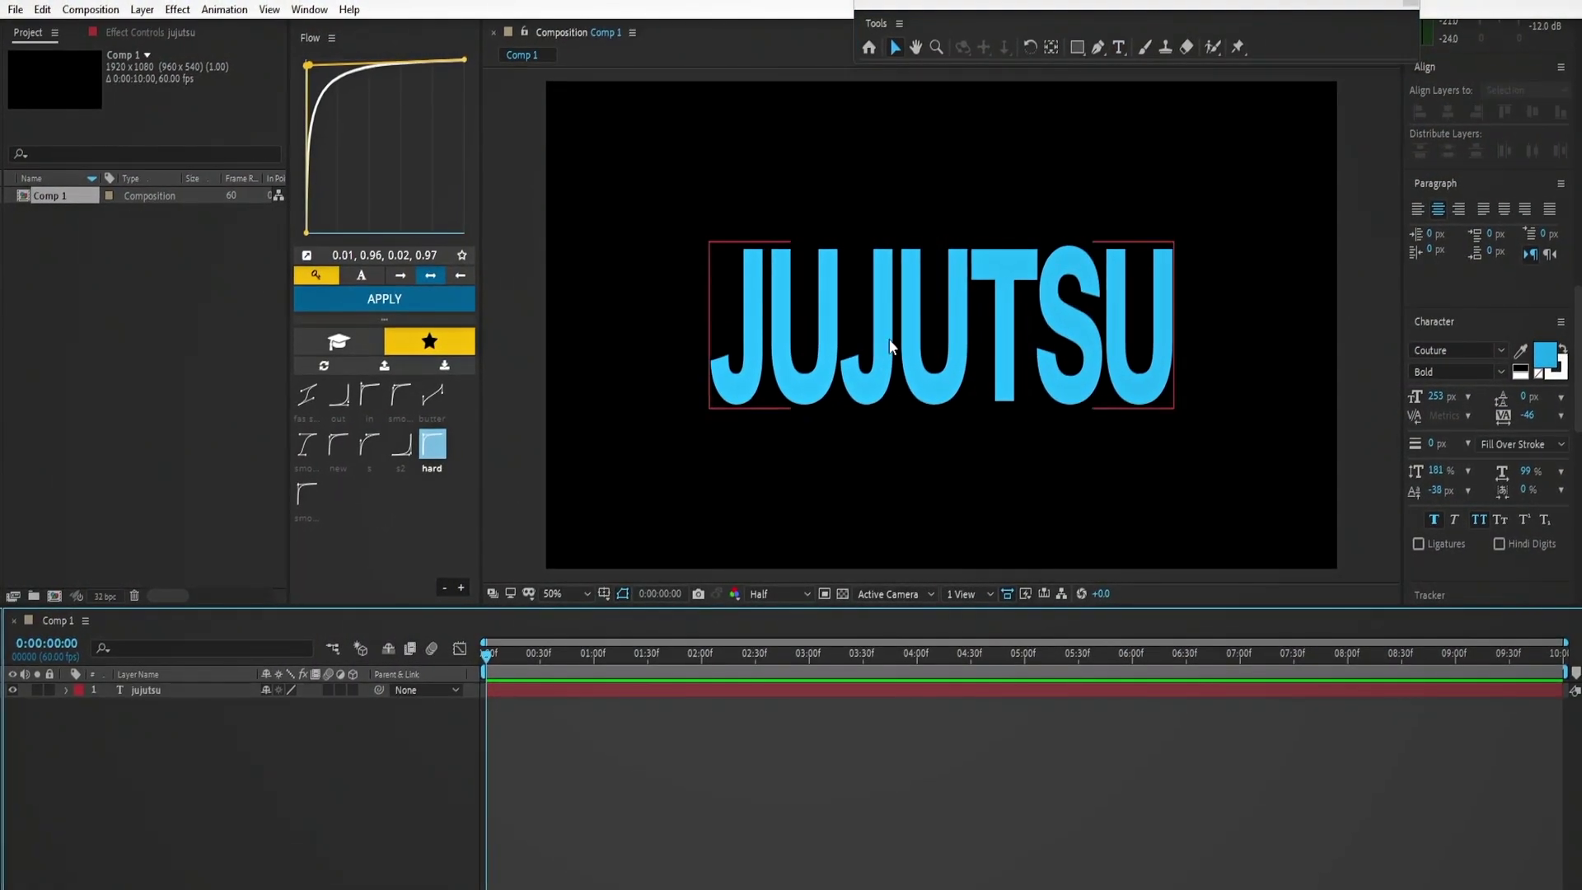
key("v")
left_click(493, 690)
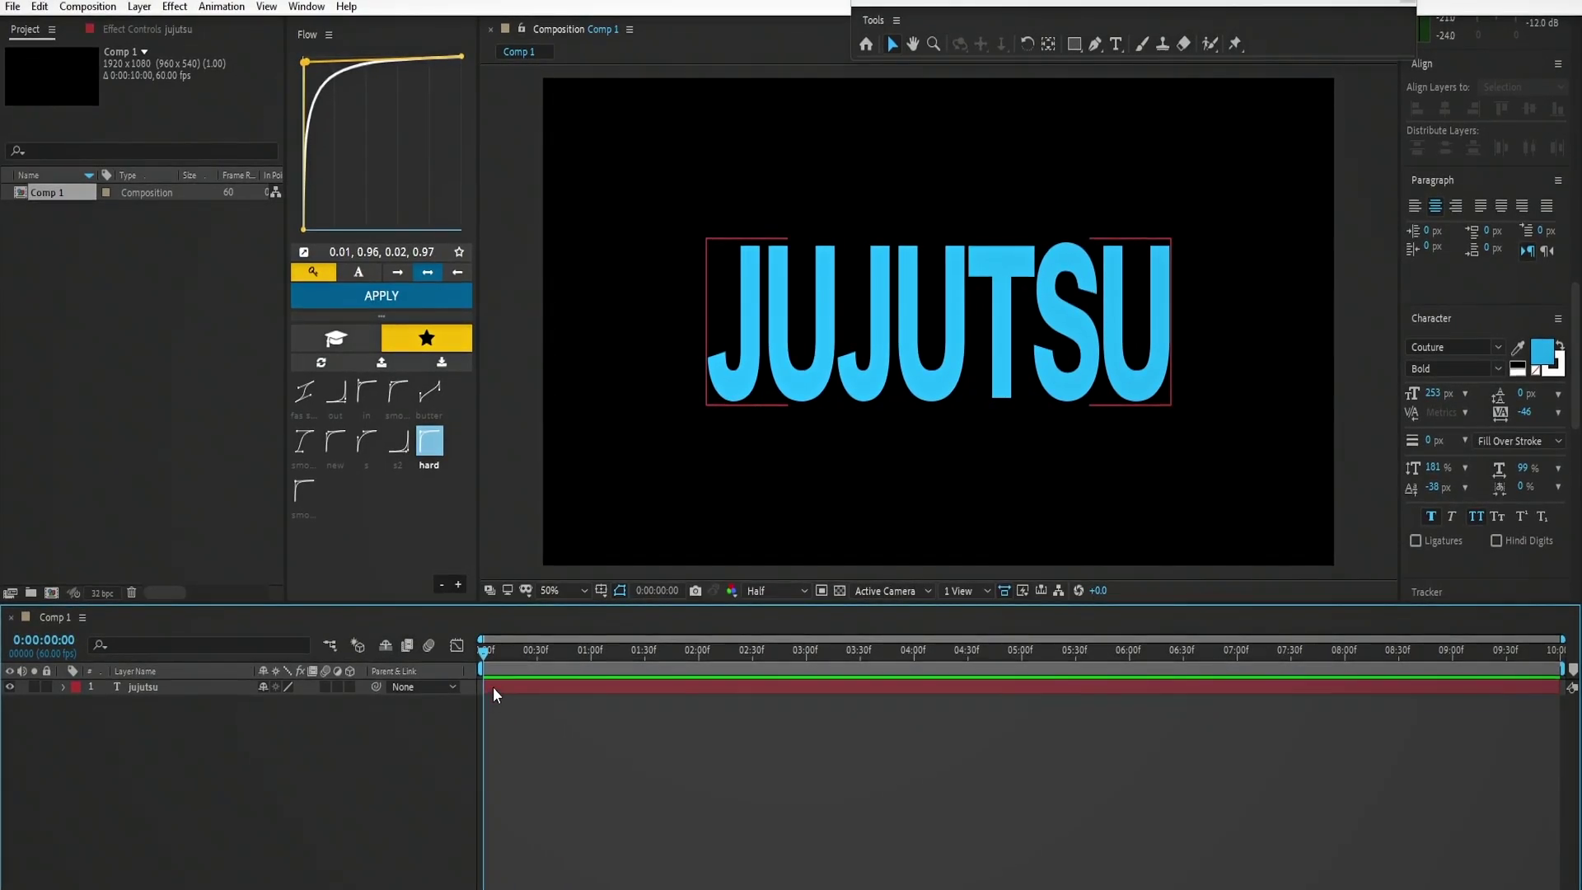
Pre-compose the jujutsu text layer into jujutsu Comp 1
right_click(492, 685)
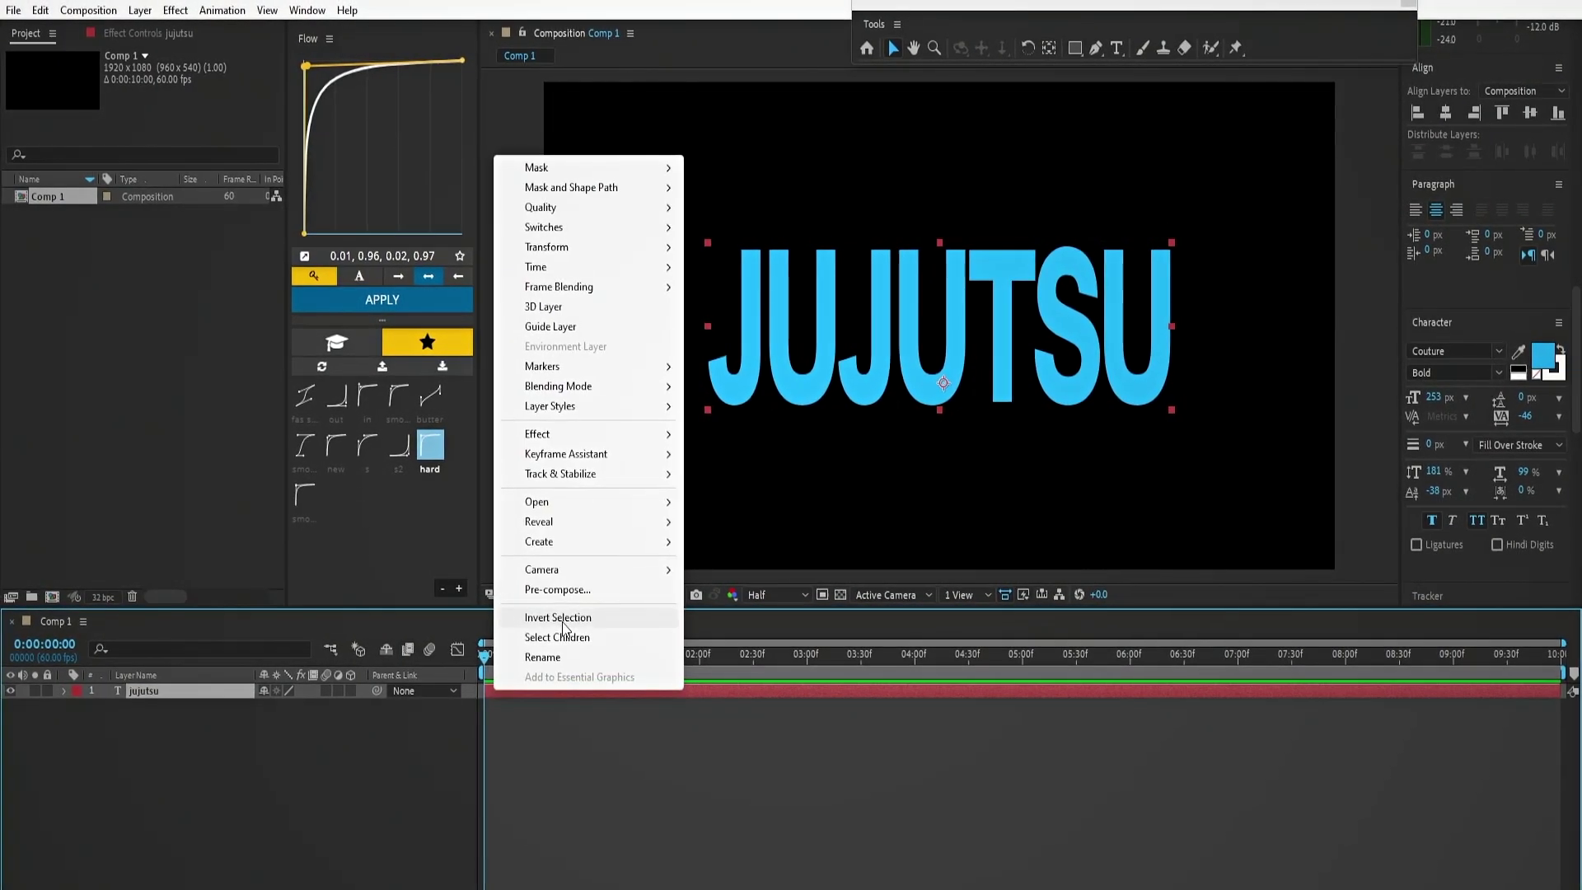
left_click(560, 589)
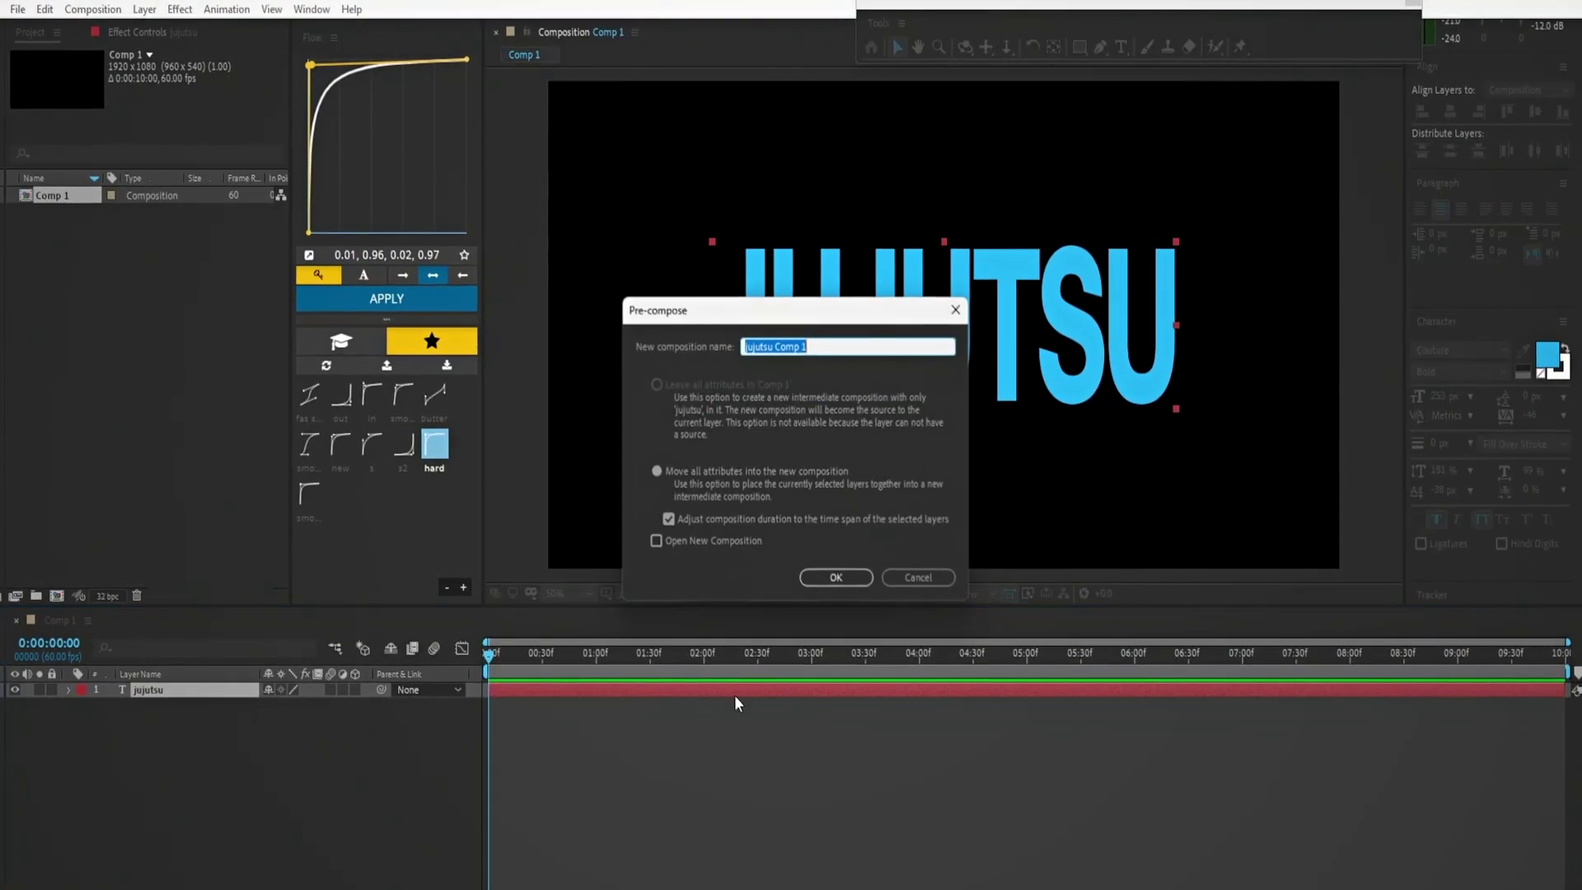
left_click(819, 576)
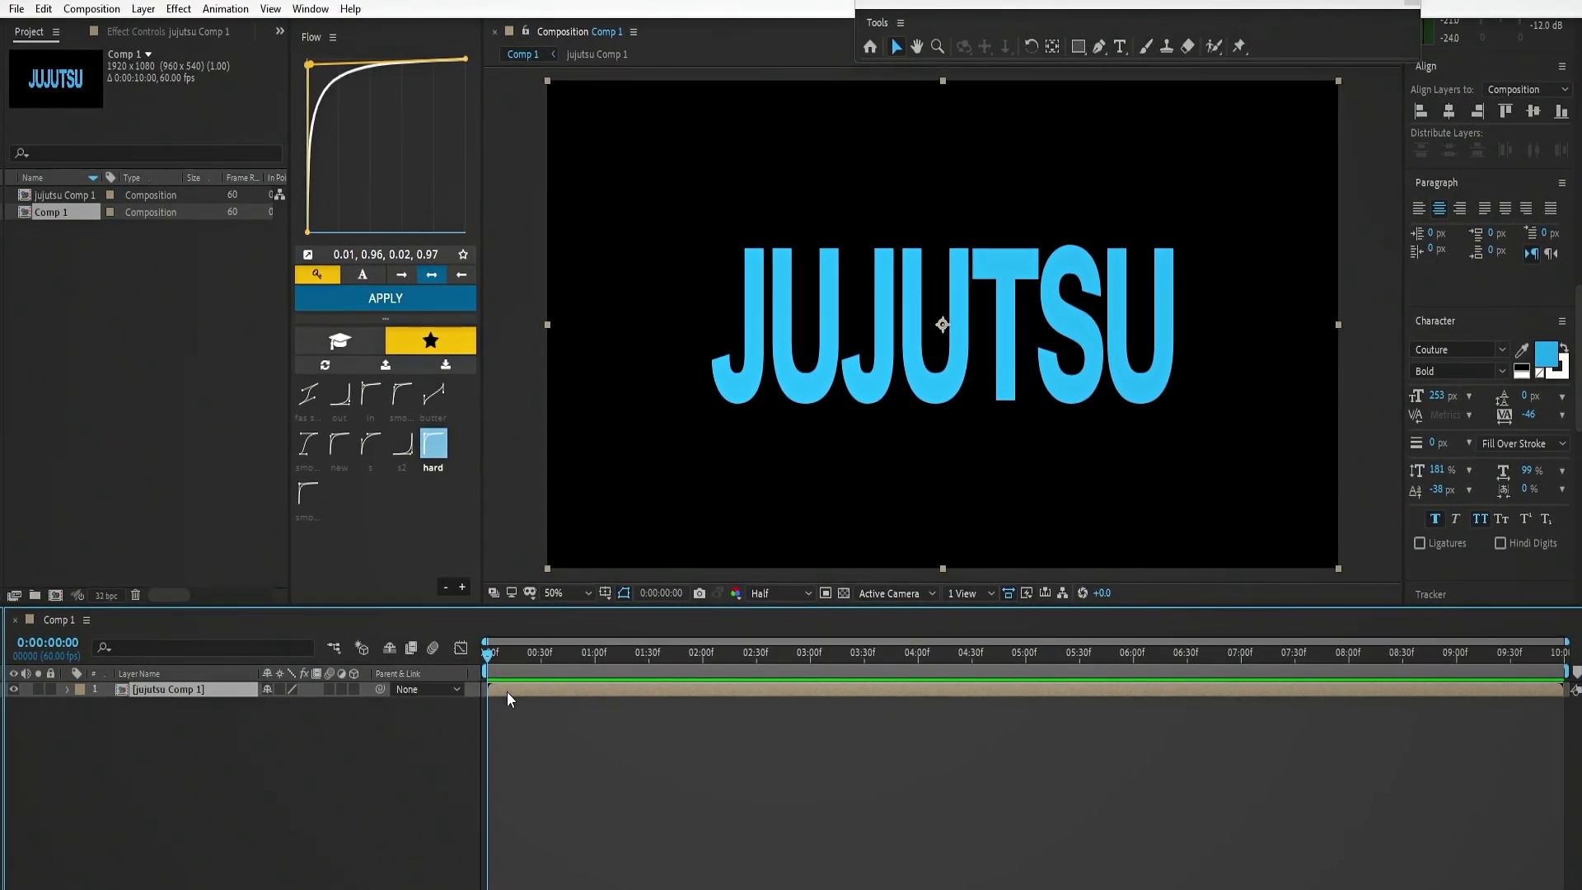
Duplicate jujutsu Comp 1, hide the lower copy, and select the top layer
key("ctrl+d")
left_click(162, 705)
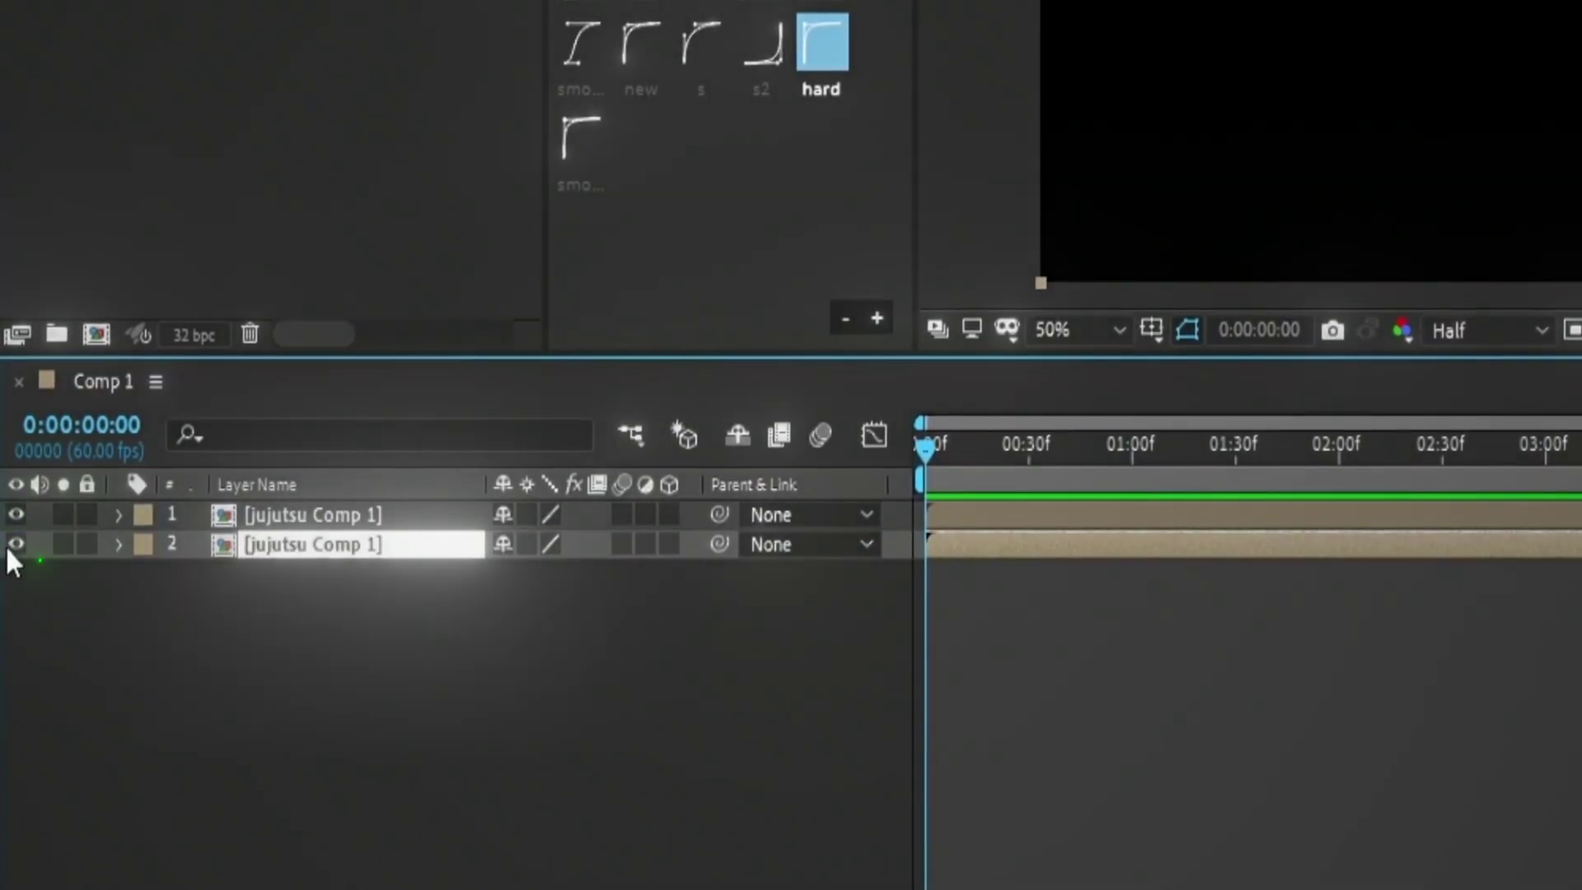
left_click(14, 705)
left_click(175, 689)
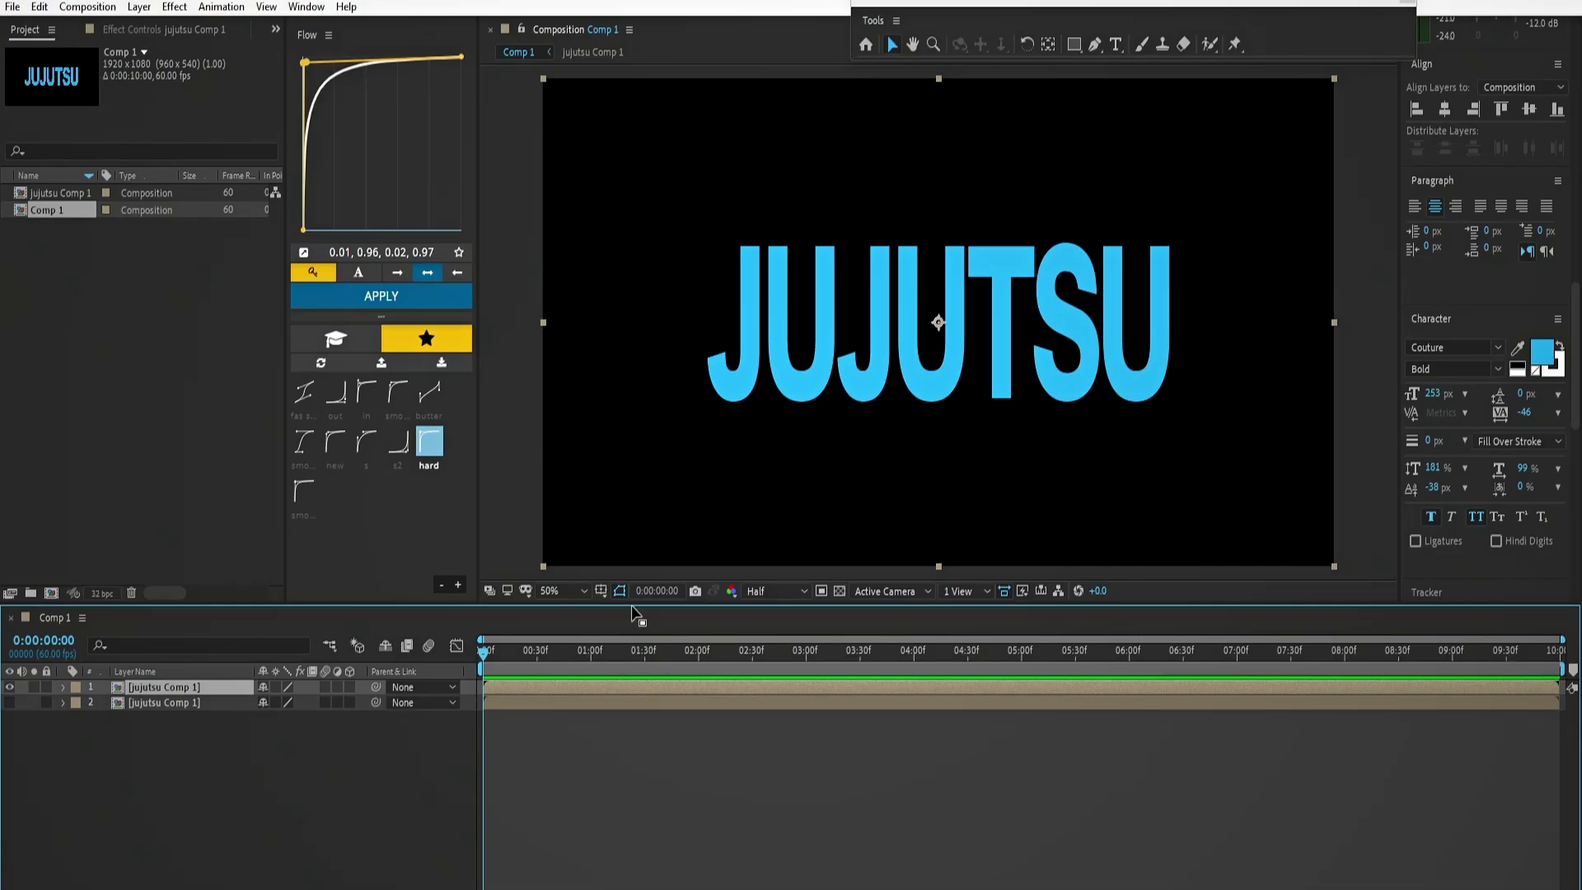
Draw a rectangular mask on layer 1 keeping the top half of the letters
left_click(1075, 47)
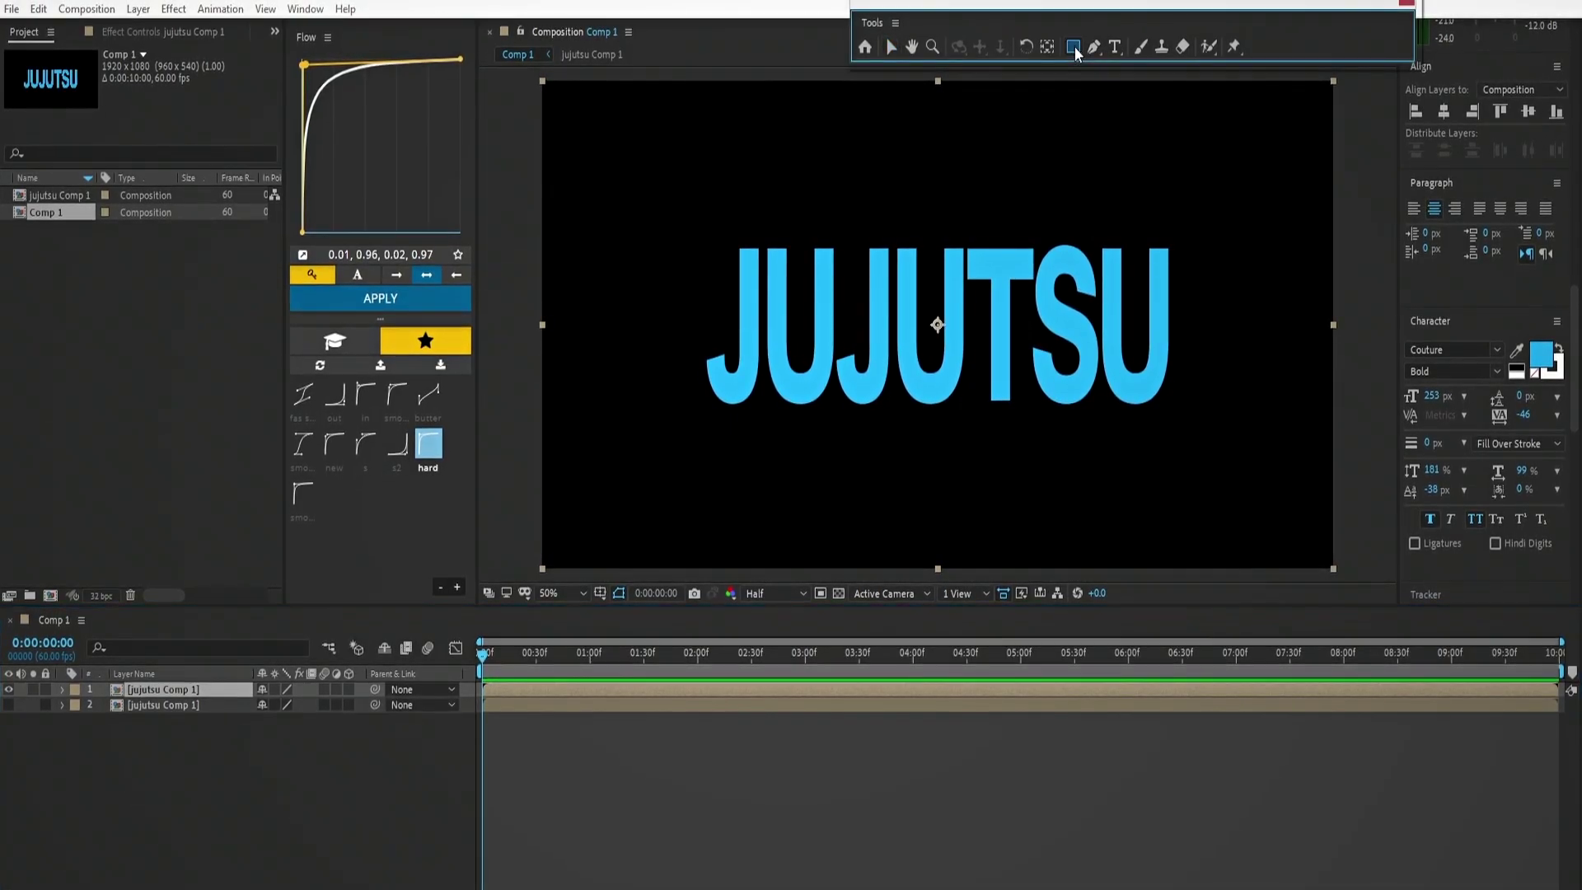
mouse_move(727, 247)
left_mouse_down()
mouse_move(996, 336)
mouse_move(1183, 368)
mouse_move(1195, 419)
mouse_move(1192, 324)
left_mouse_up()
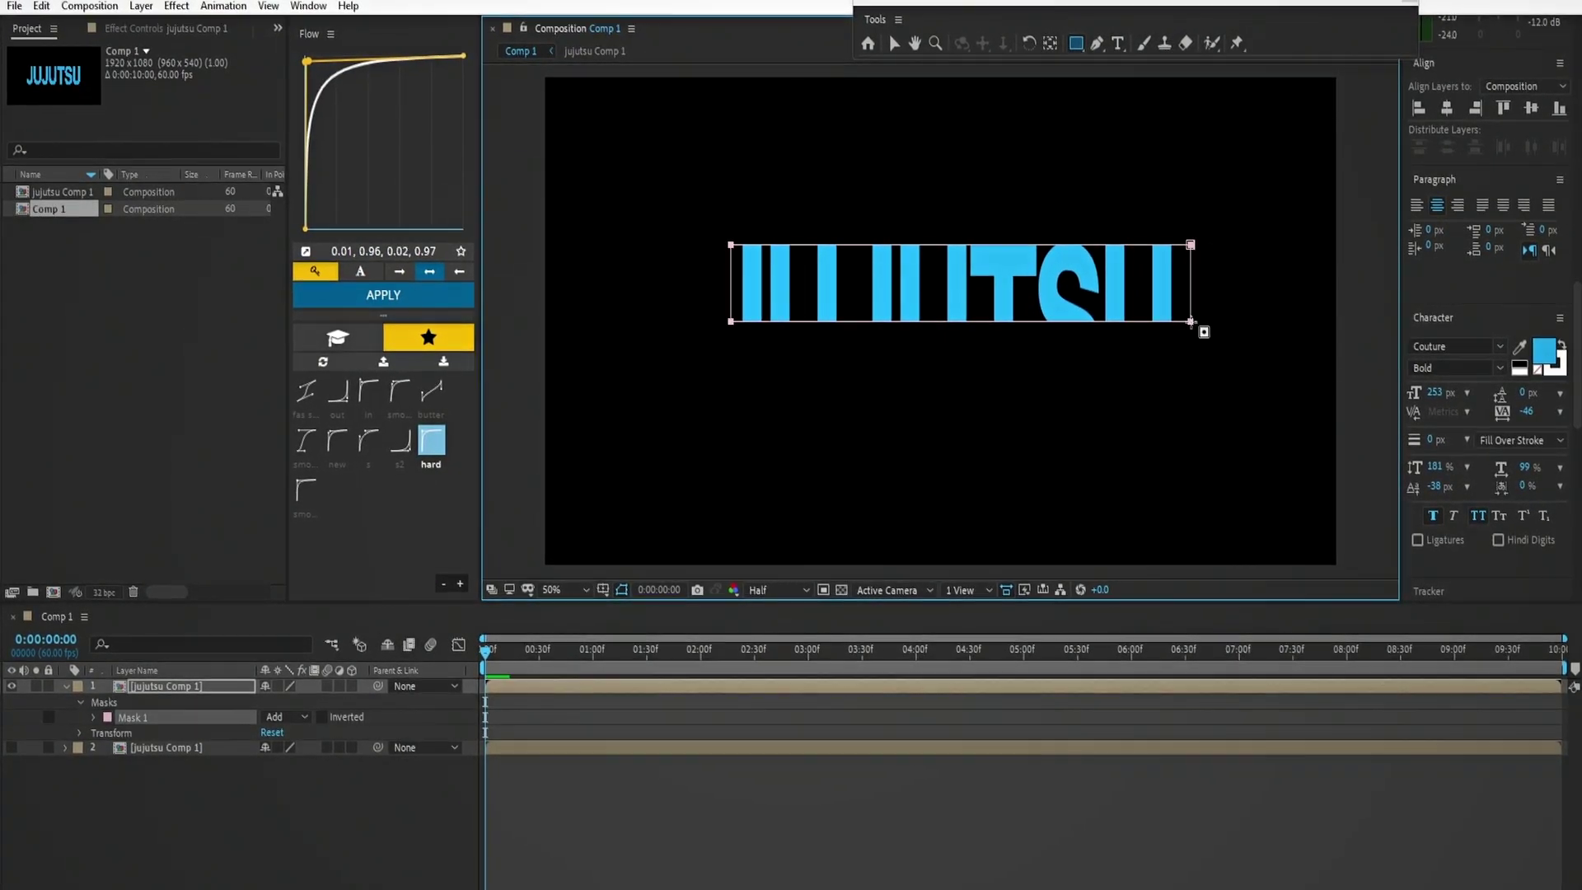
key("v")
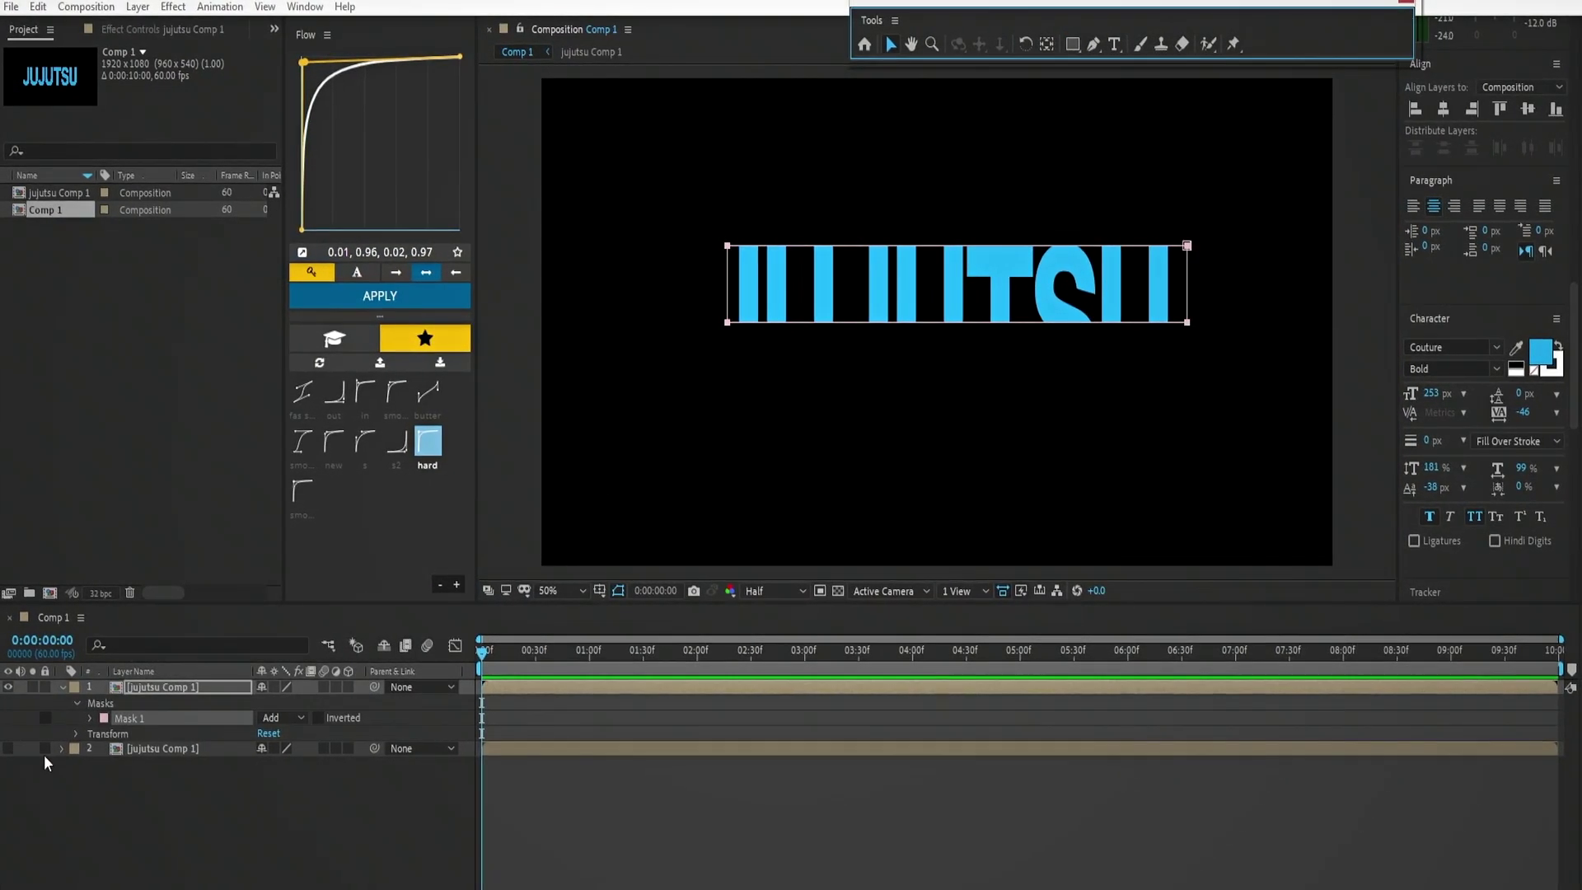
Show the lower copy again and mask it to the bottom half of the letters
left_click(12, 747)
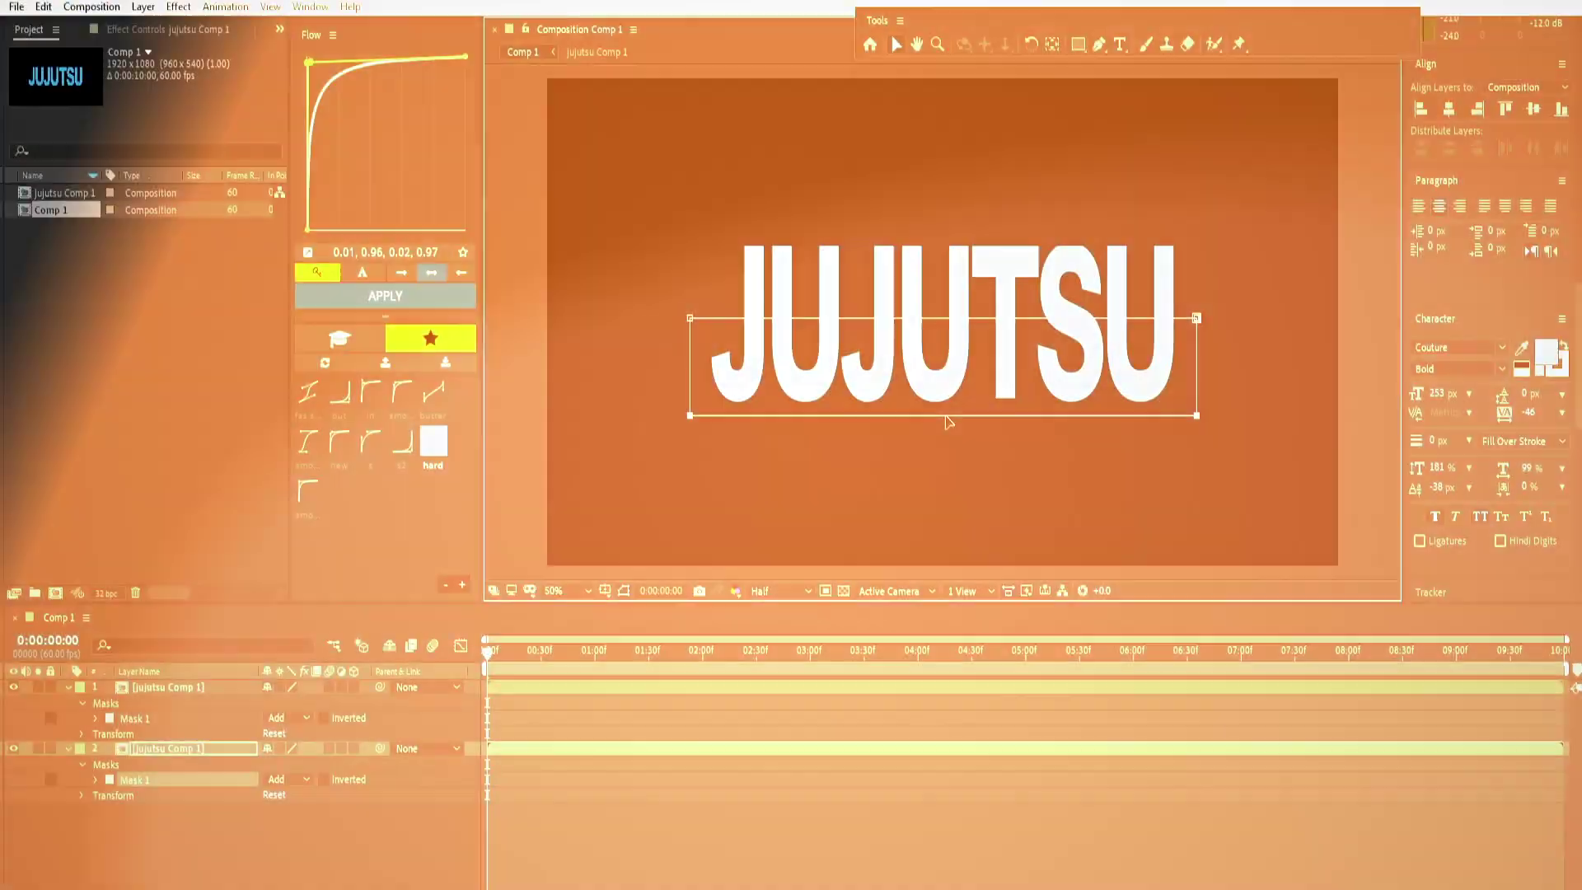
left_click_drag(948, 422, 947, 409)
left_click_drag(488, 655, 606, 653)
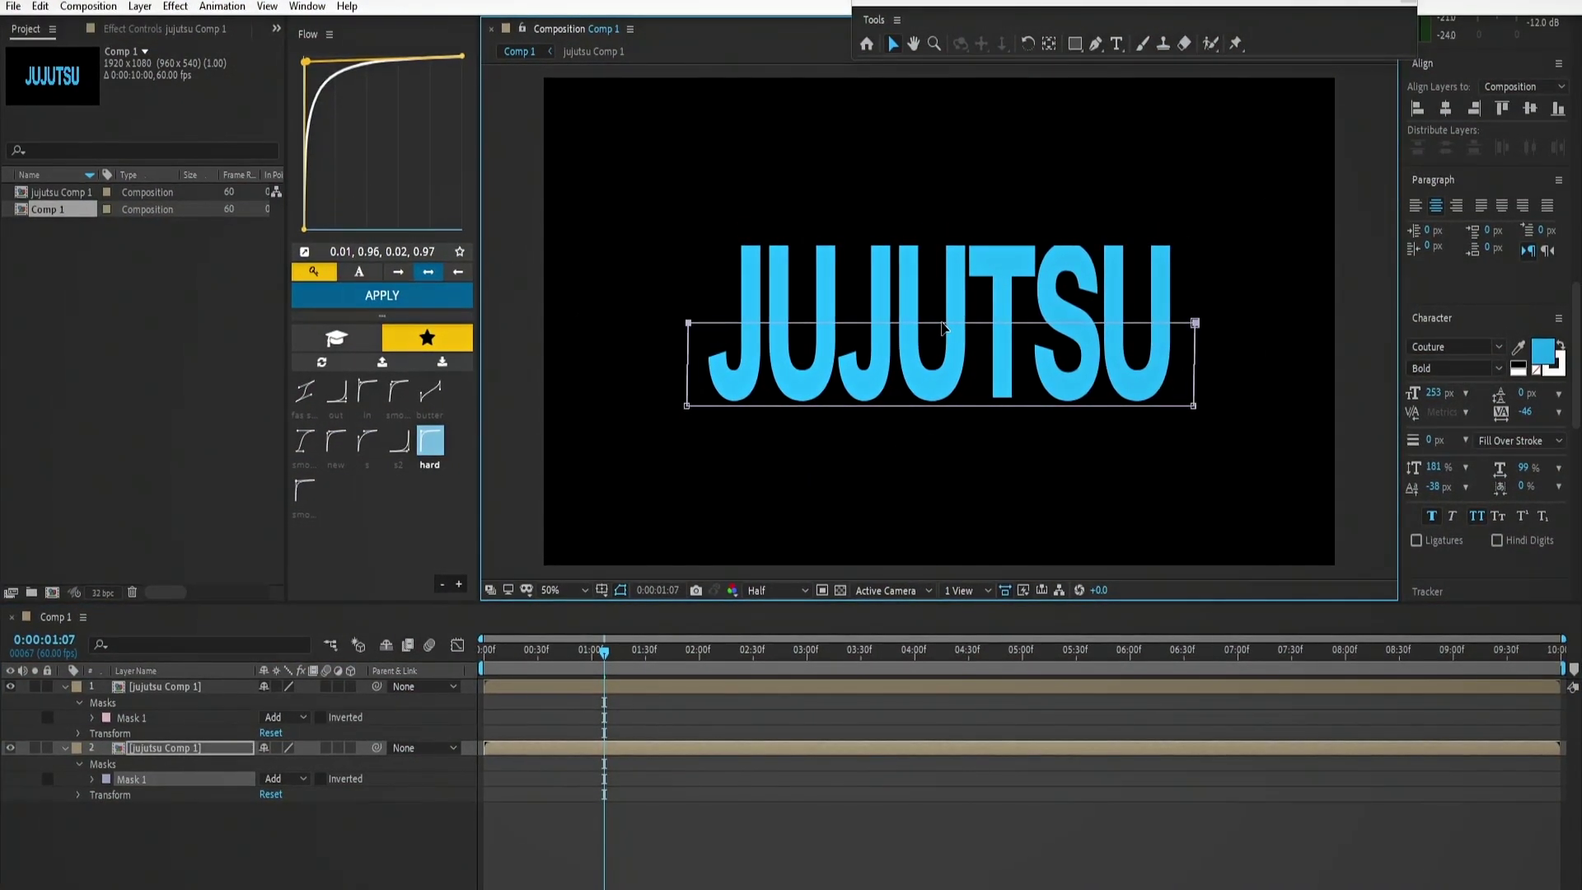
left_click(875, 803)
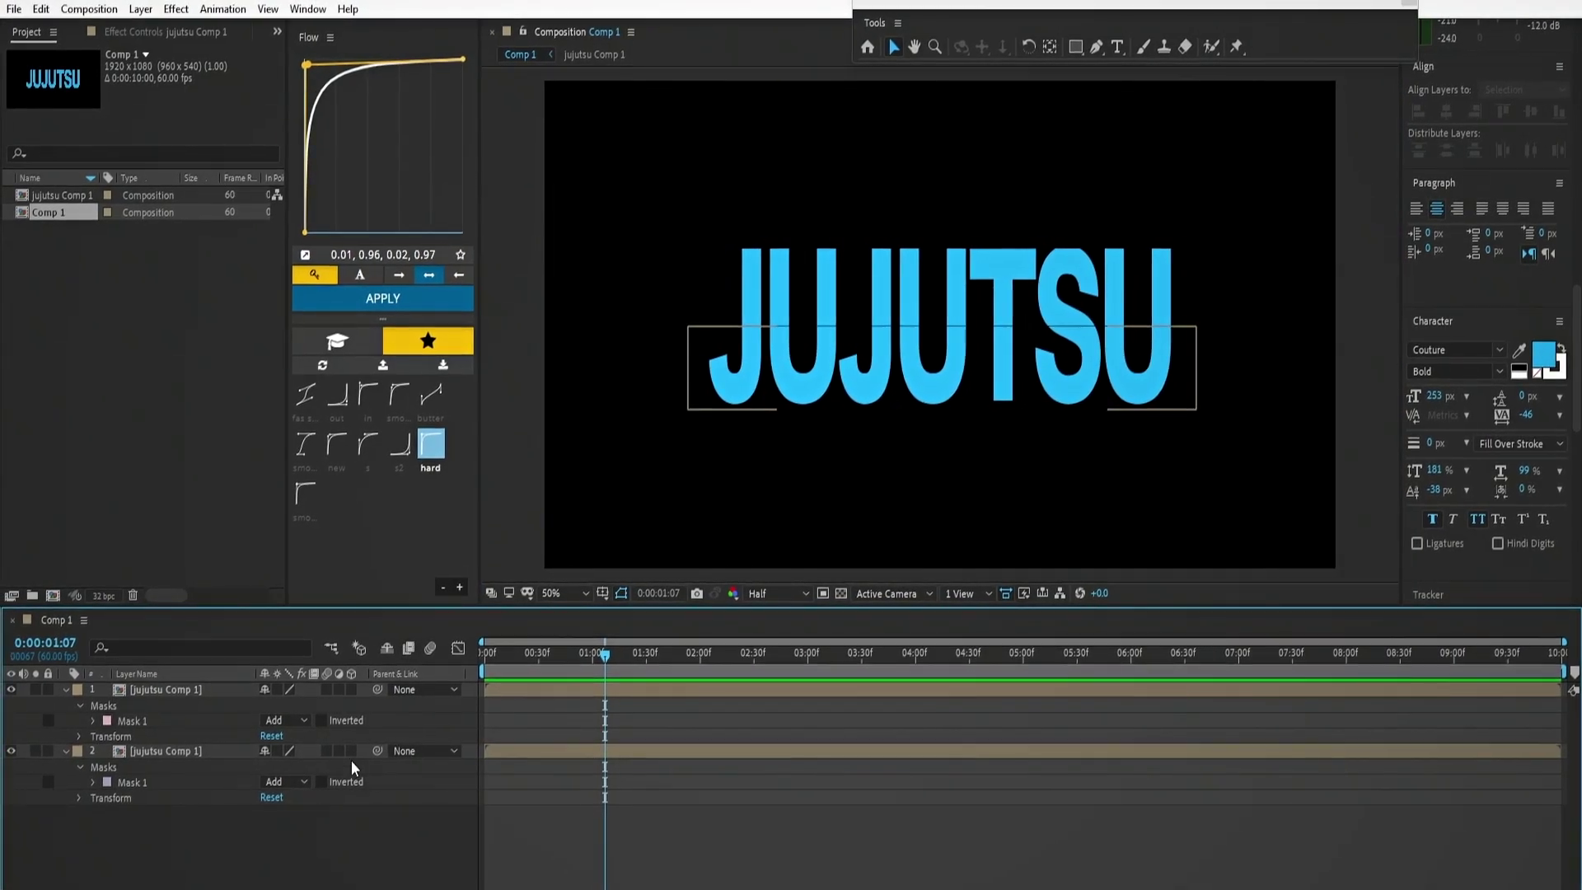
Expand both layers' mask properties and set their Mask Expansion to 1 px
scroll(822, 422, "up", 6)
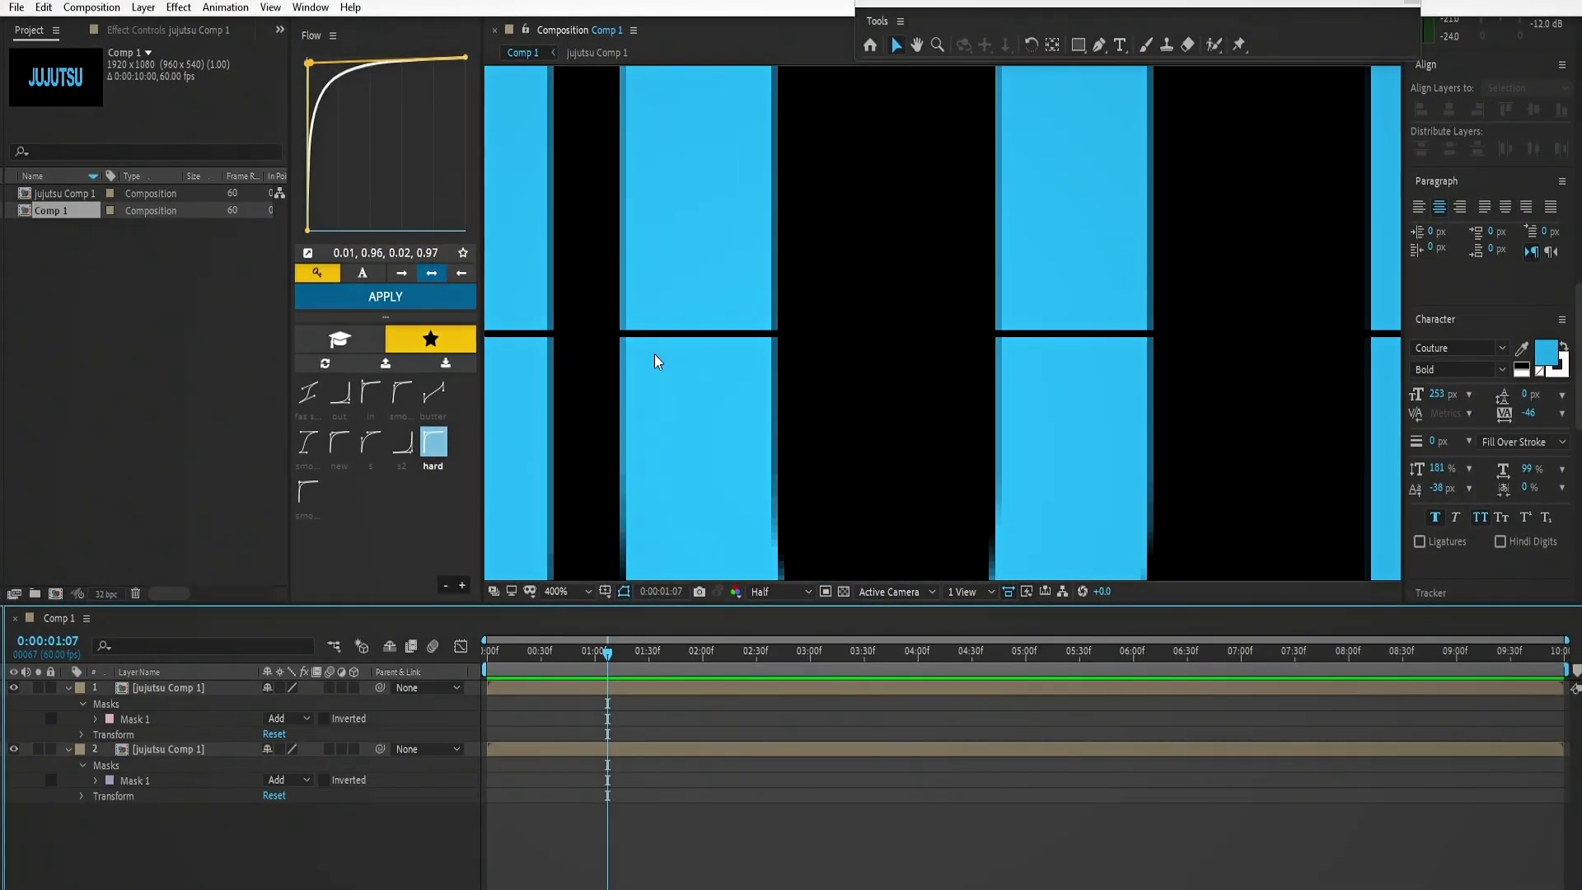
scroll(897, 419, "down", 4)
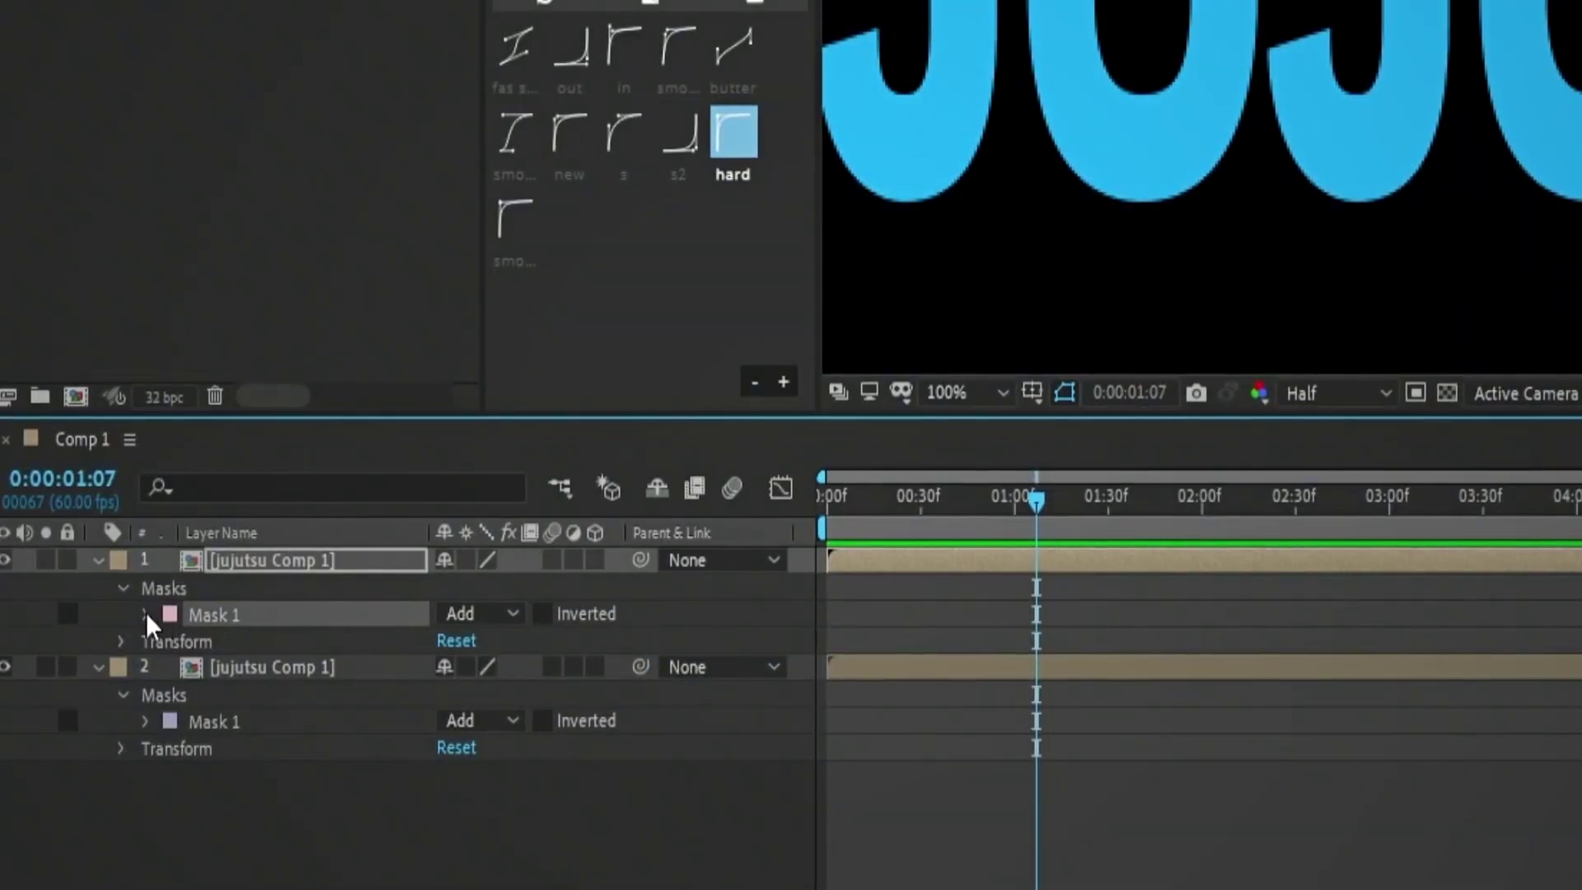
left_click(145, 615)
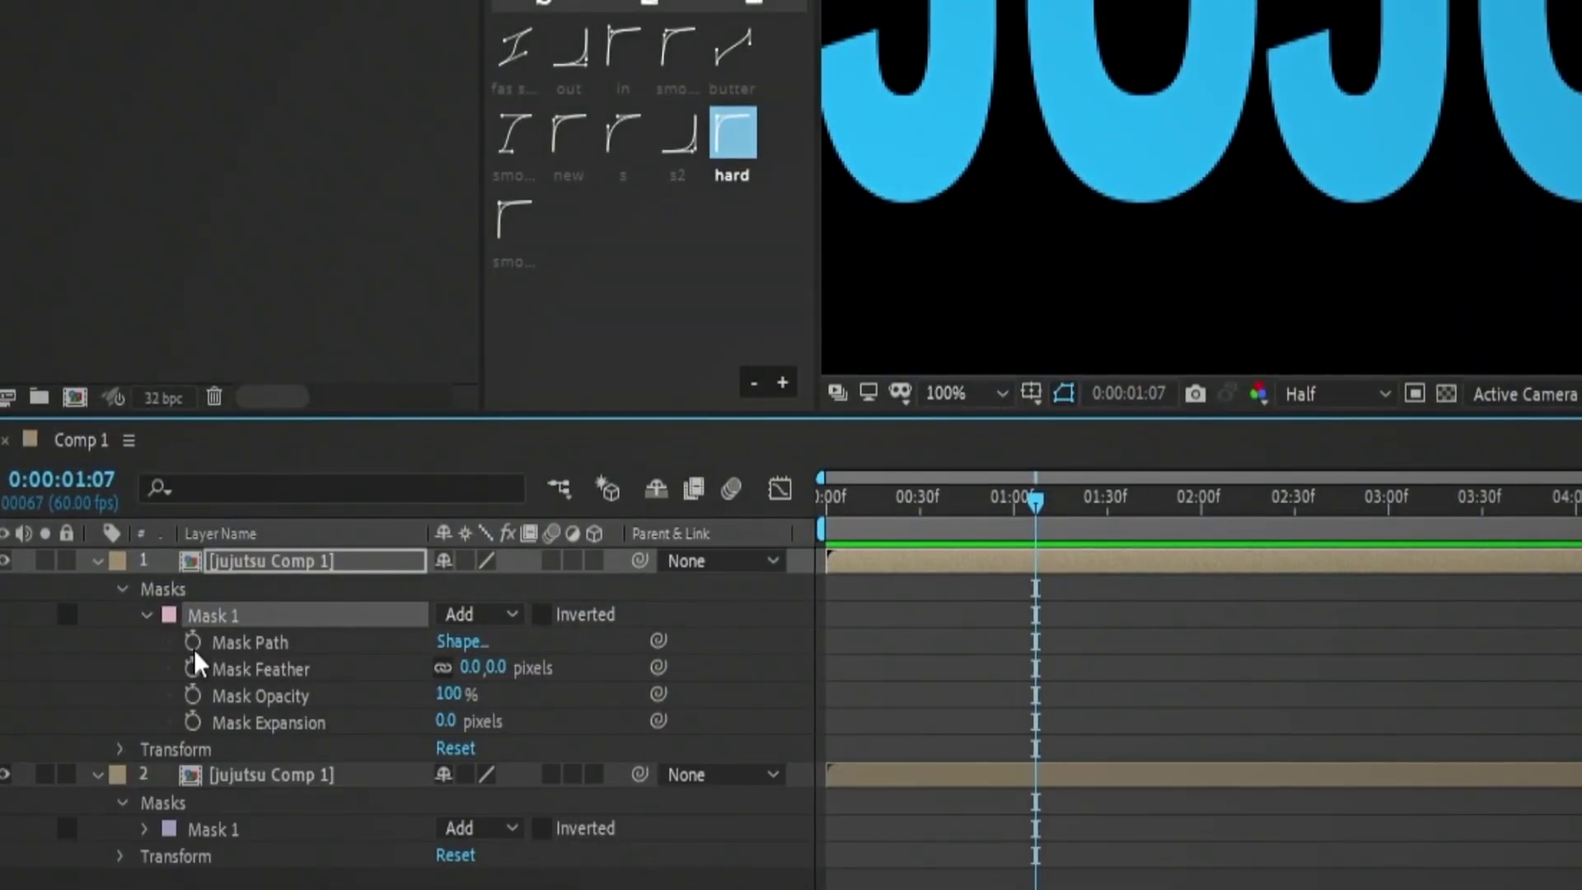
left_click(445, 724)
type("1")
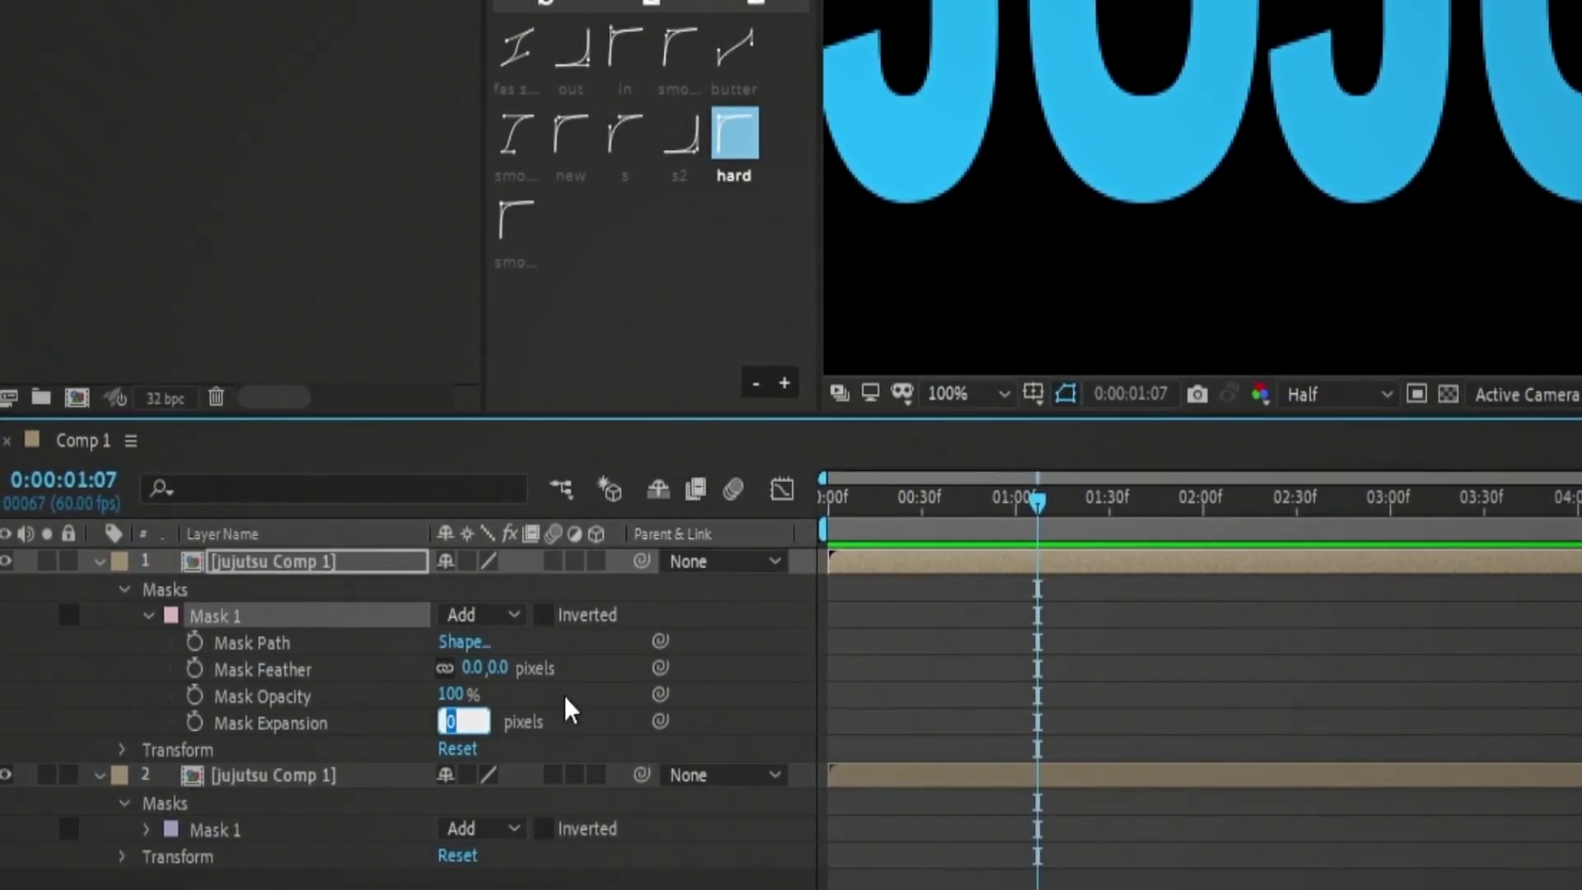
key("Return")
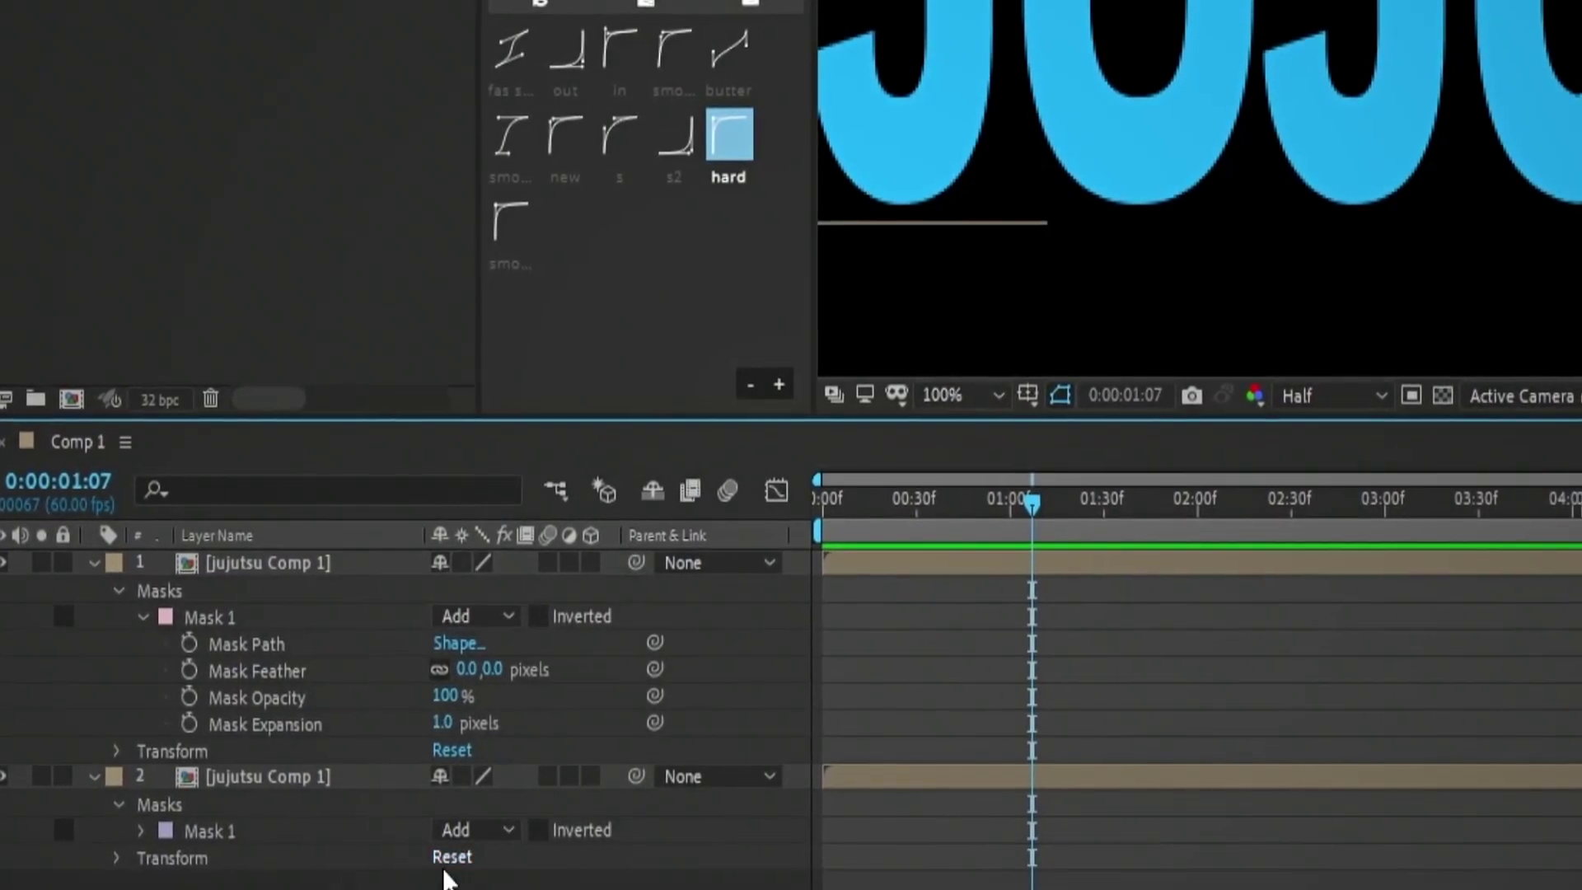
left_click(142, 832)
scroll(380, 866, "down", 2)
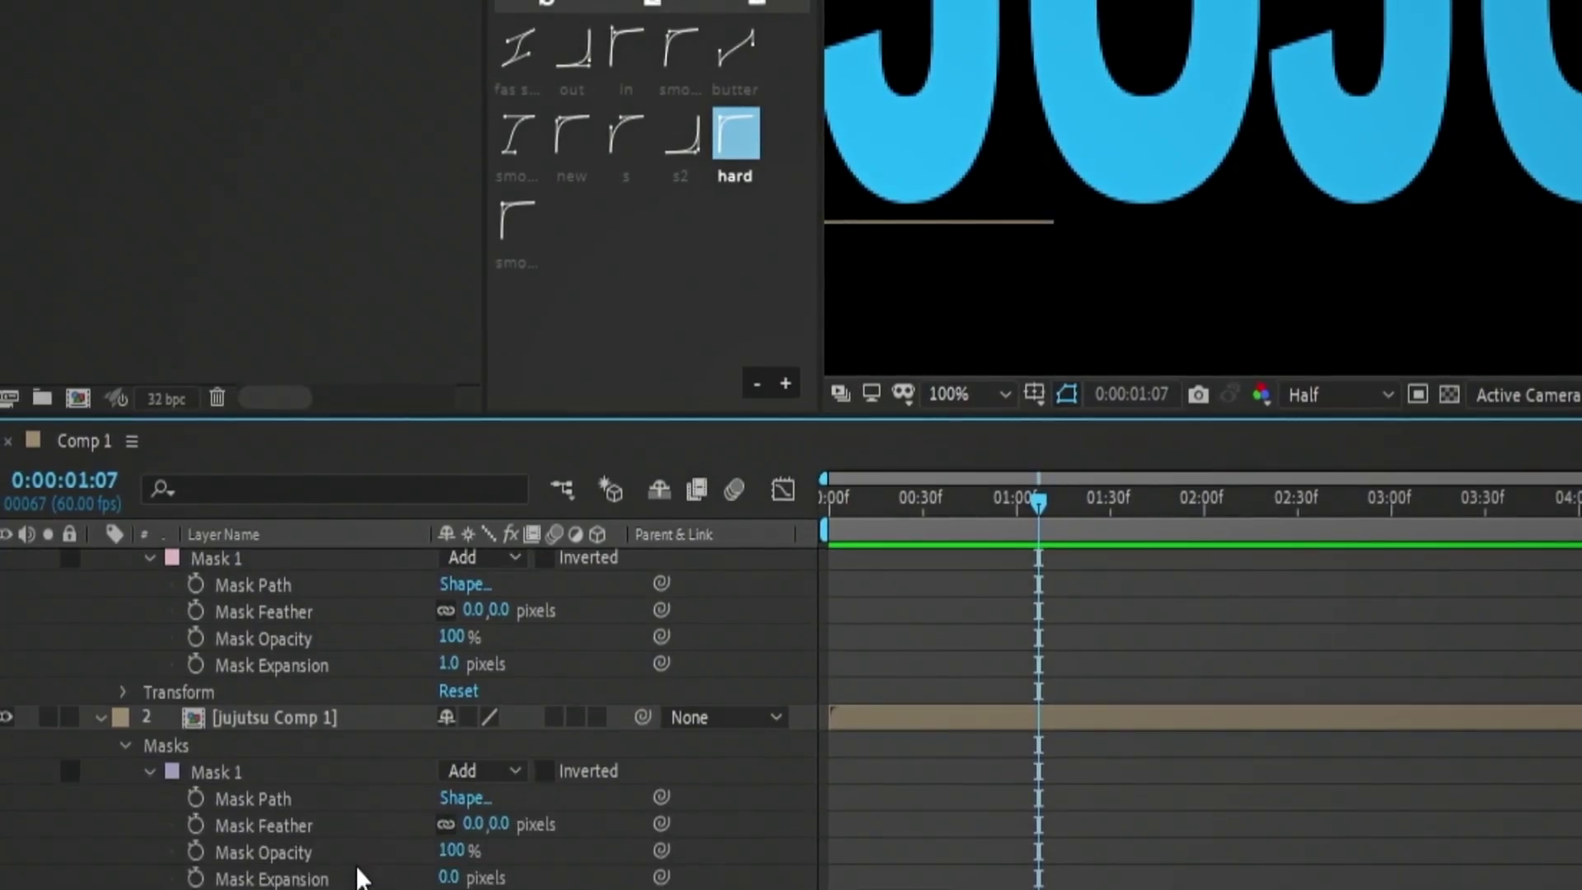
left_click(445, 879)
type("1")
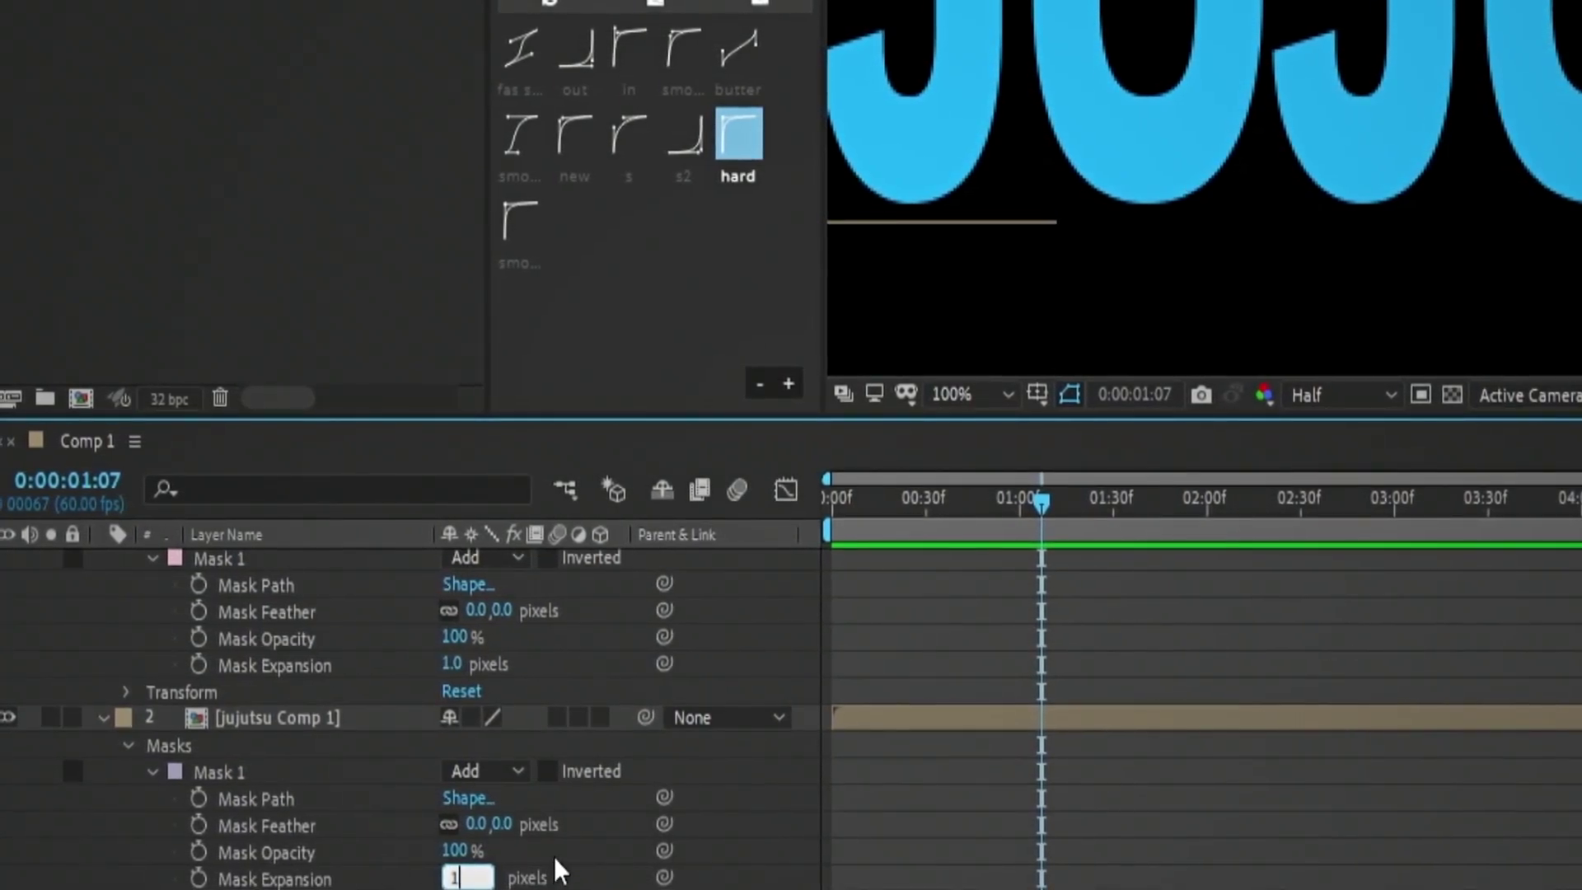
Raise layer 1's Mask Expansion to 2 px and collapse both Masks groups
left_click(452, 664)
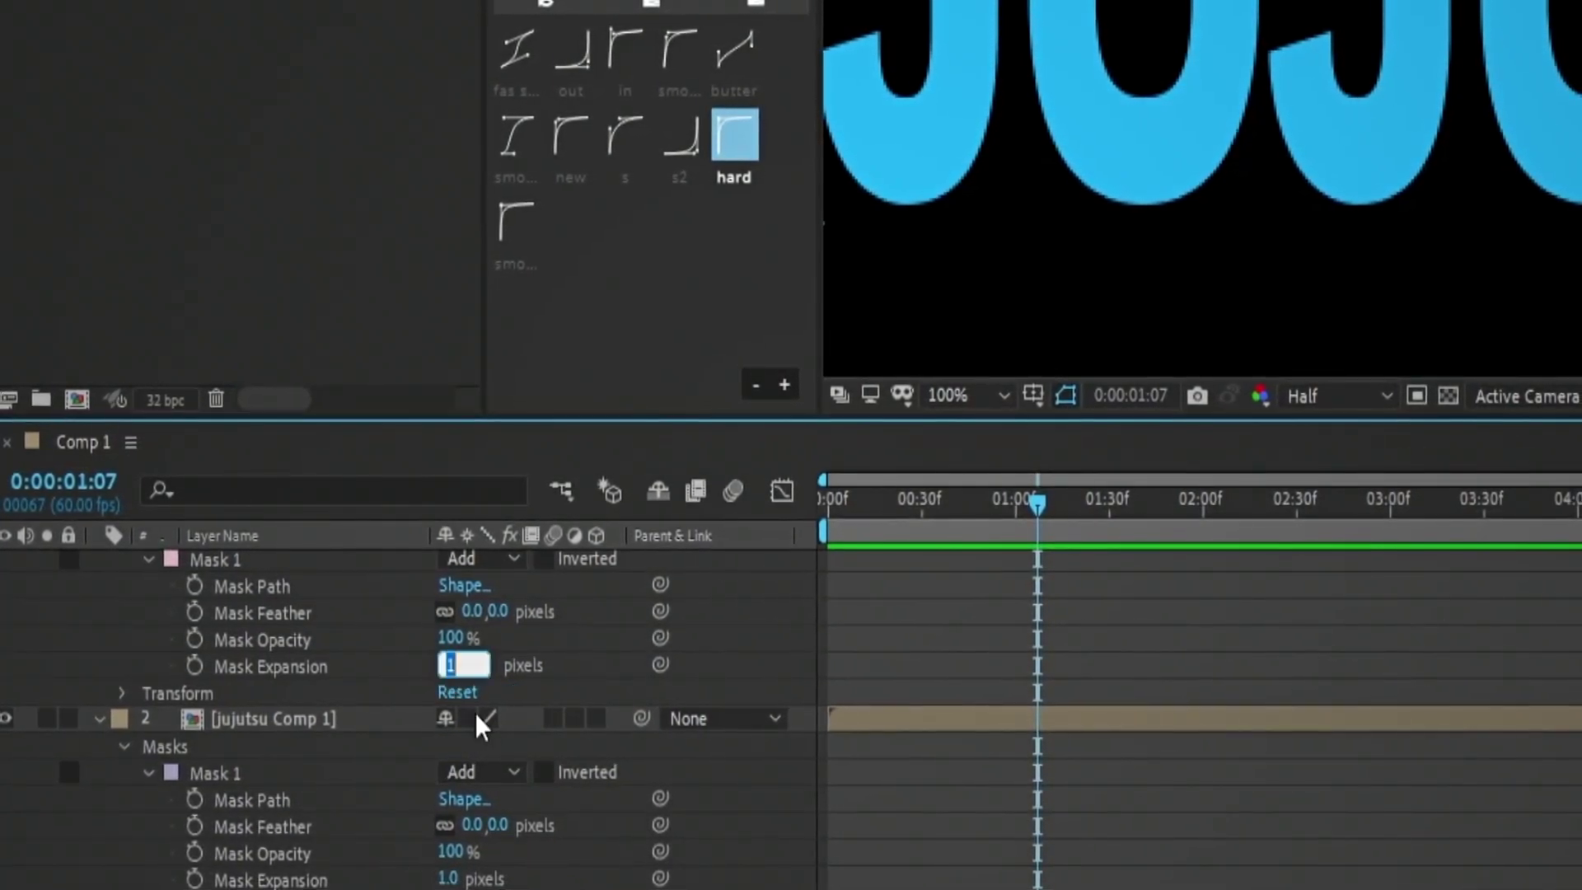
type("2")
key("Return")
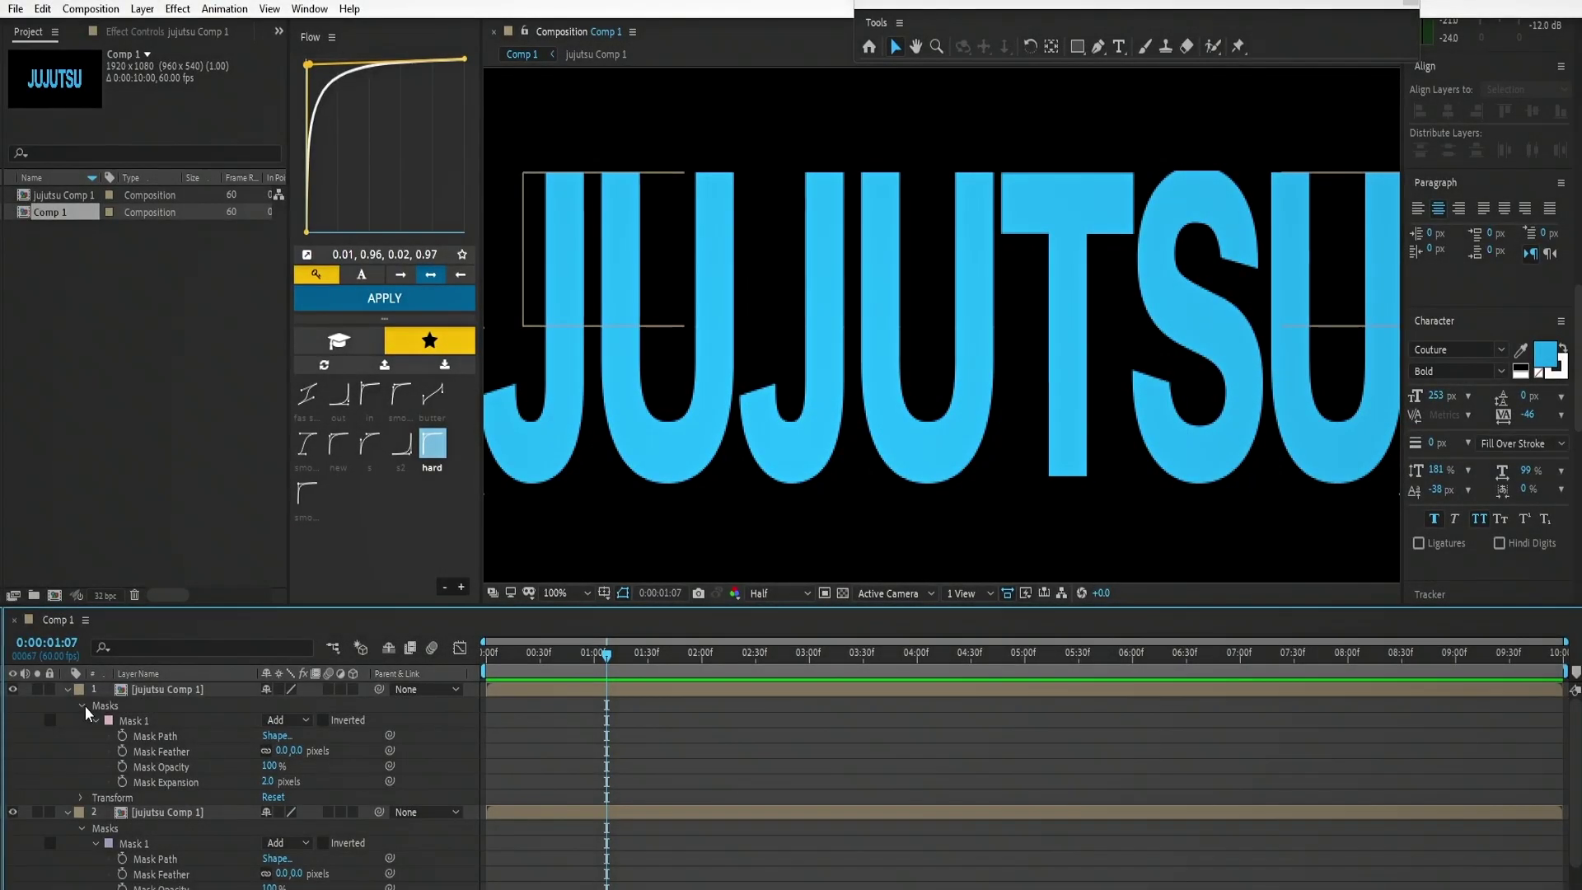
left_click(77, 703)
left_click(76, 752)
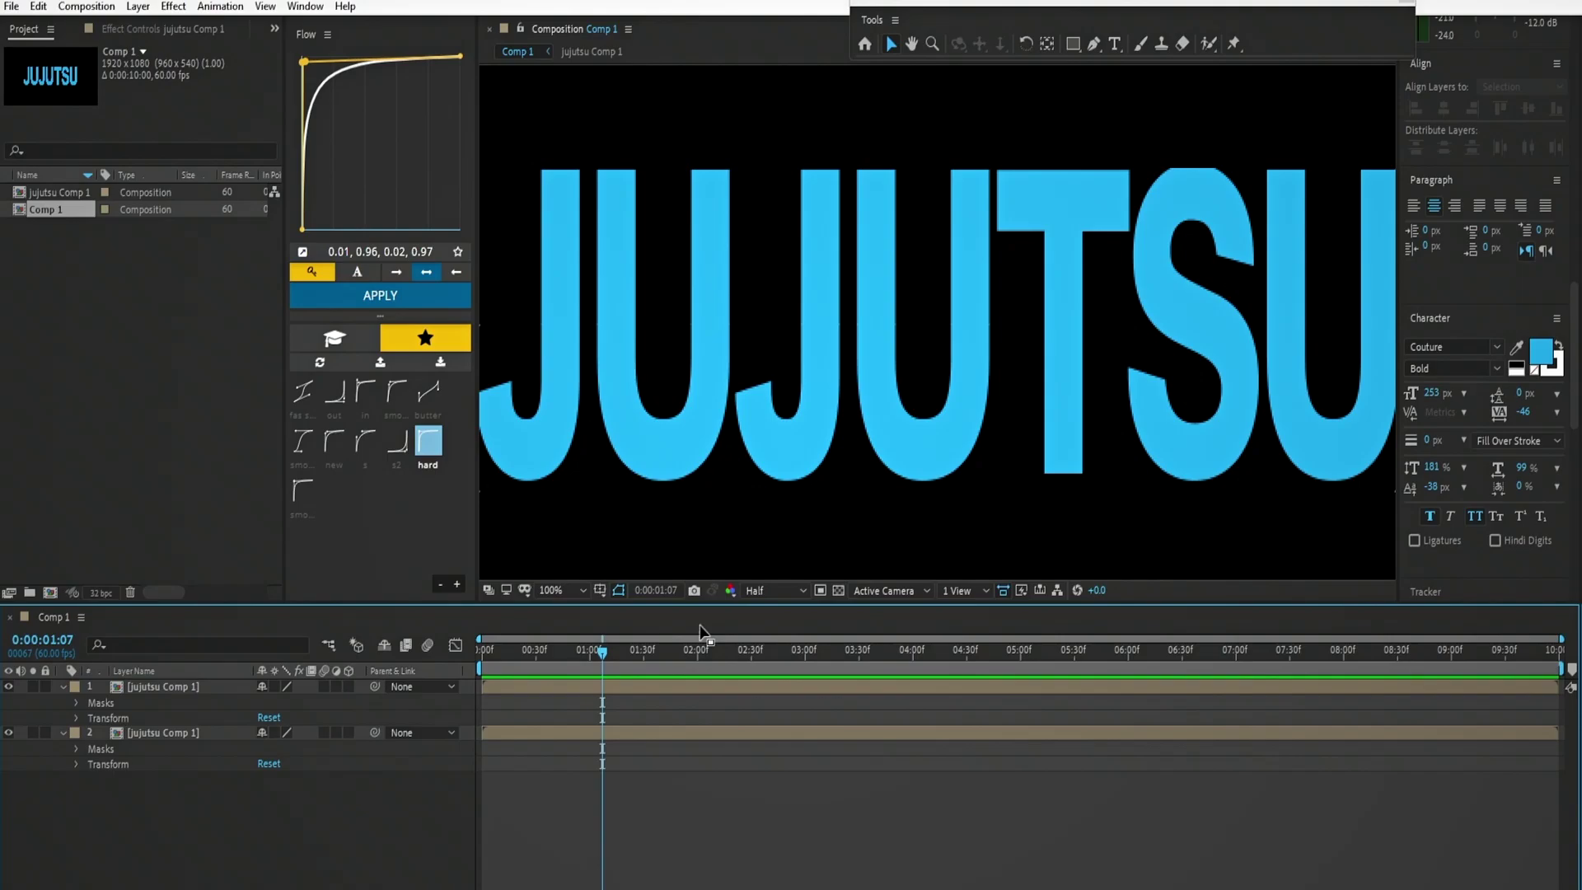
Move the top half's anchor point up to its top edge with the Pan Behind tool
left_click(834, 364)
key("comma")
key("s")
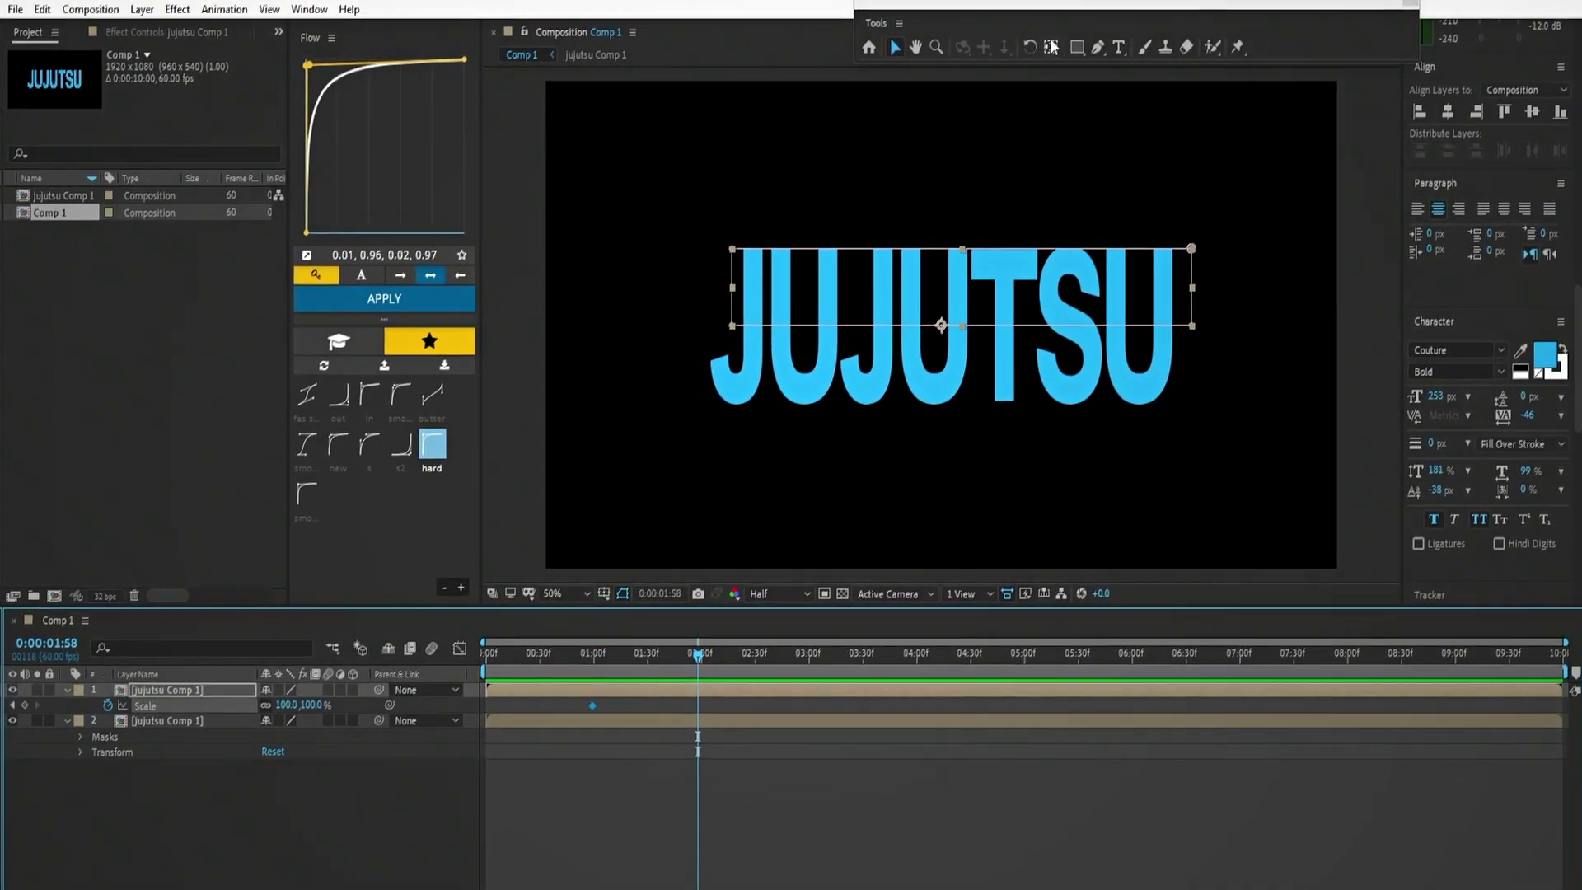
left_click(1052, 47)
scroll(941, 324, "up", 2)
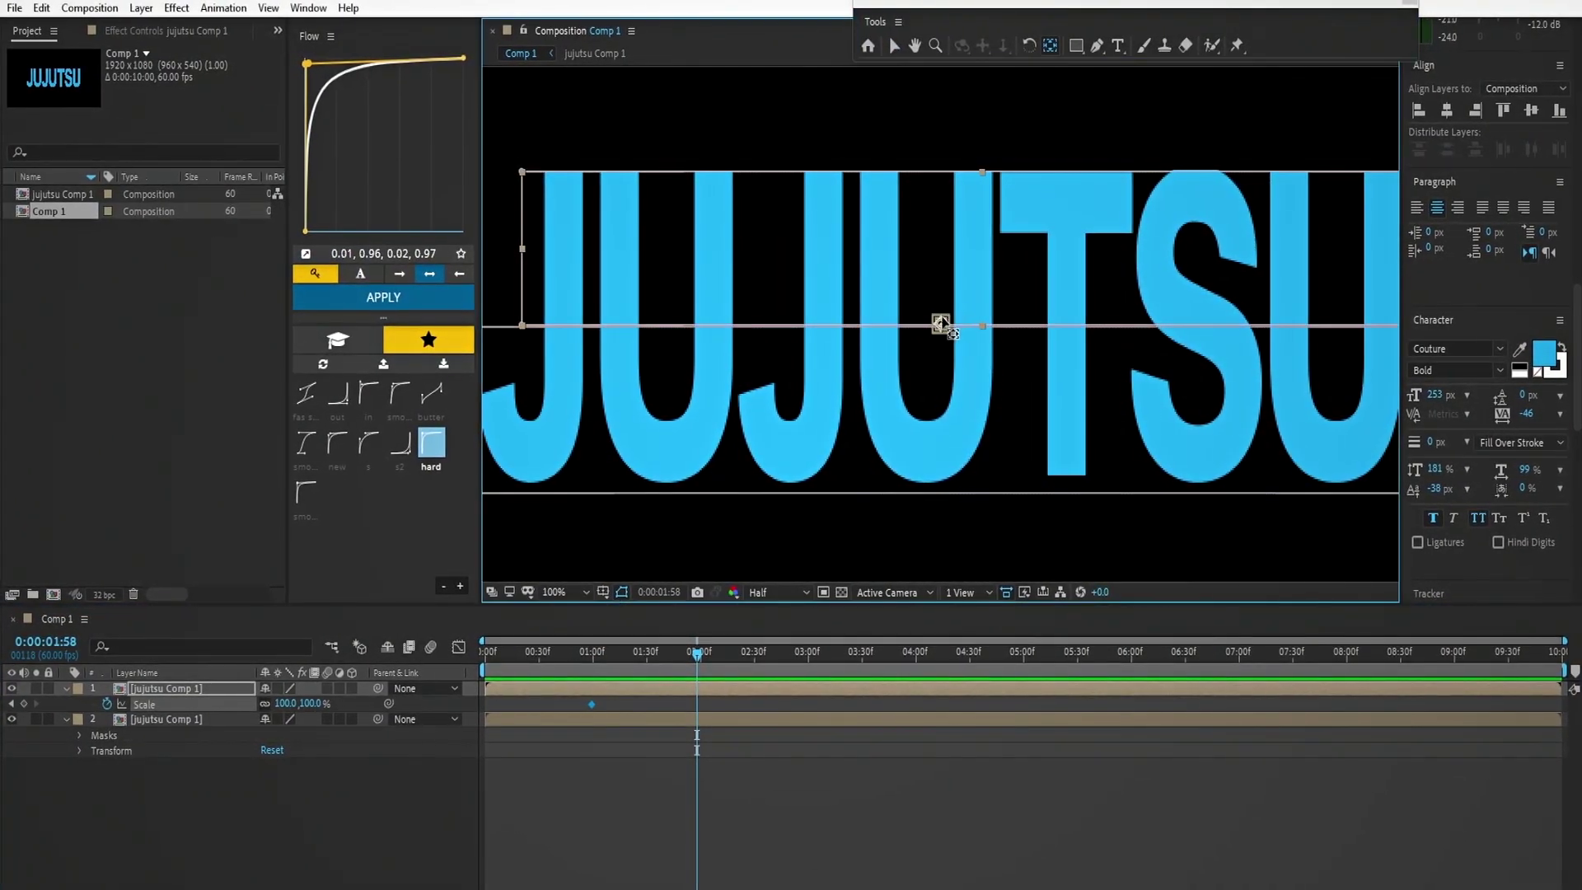
left_click_drag(942, 324, 982, 174)
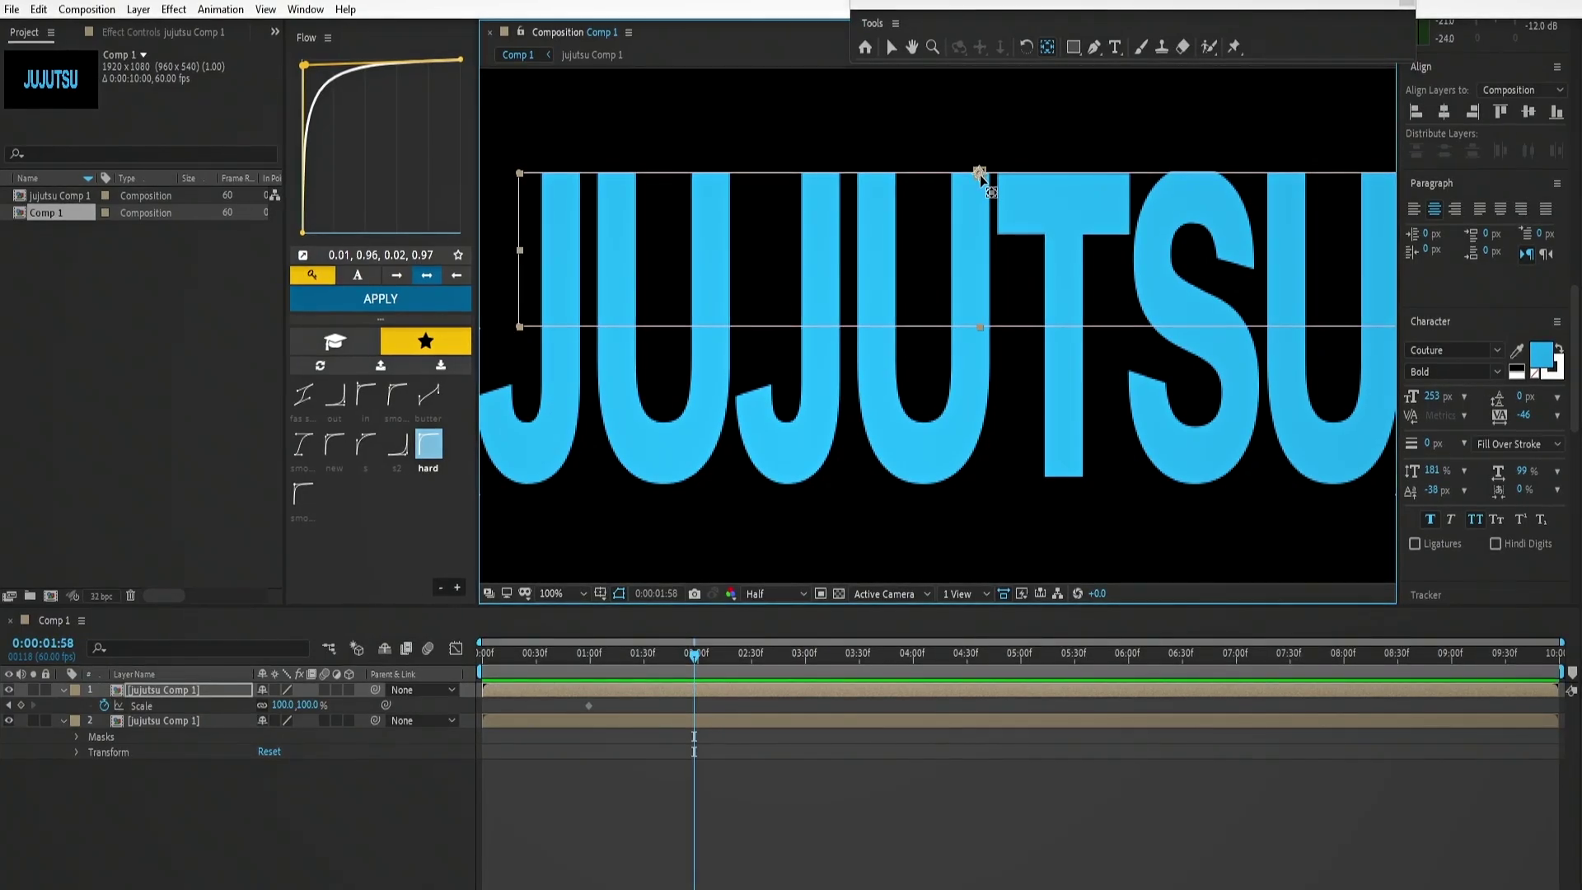
Move the bottom half's anchor point down to its bottom edge
key("comma")
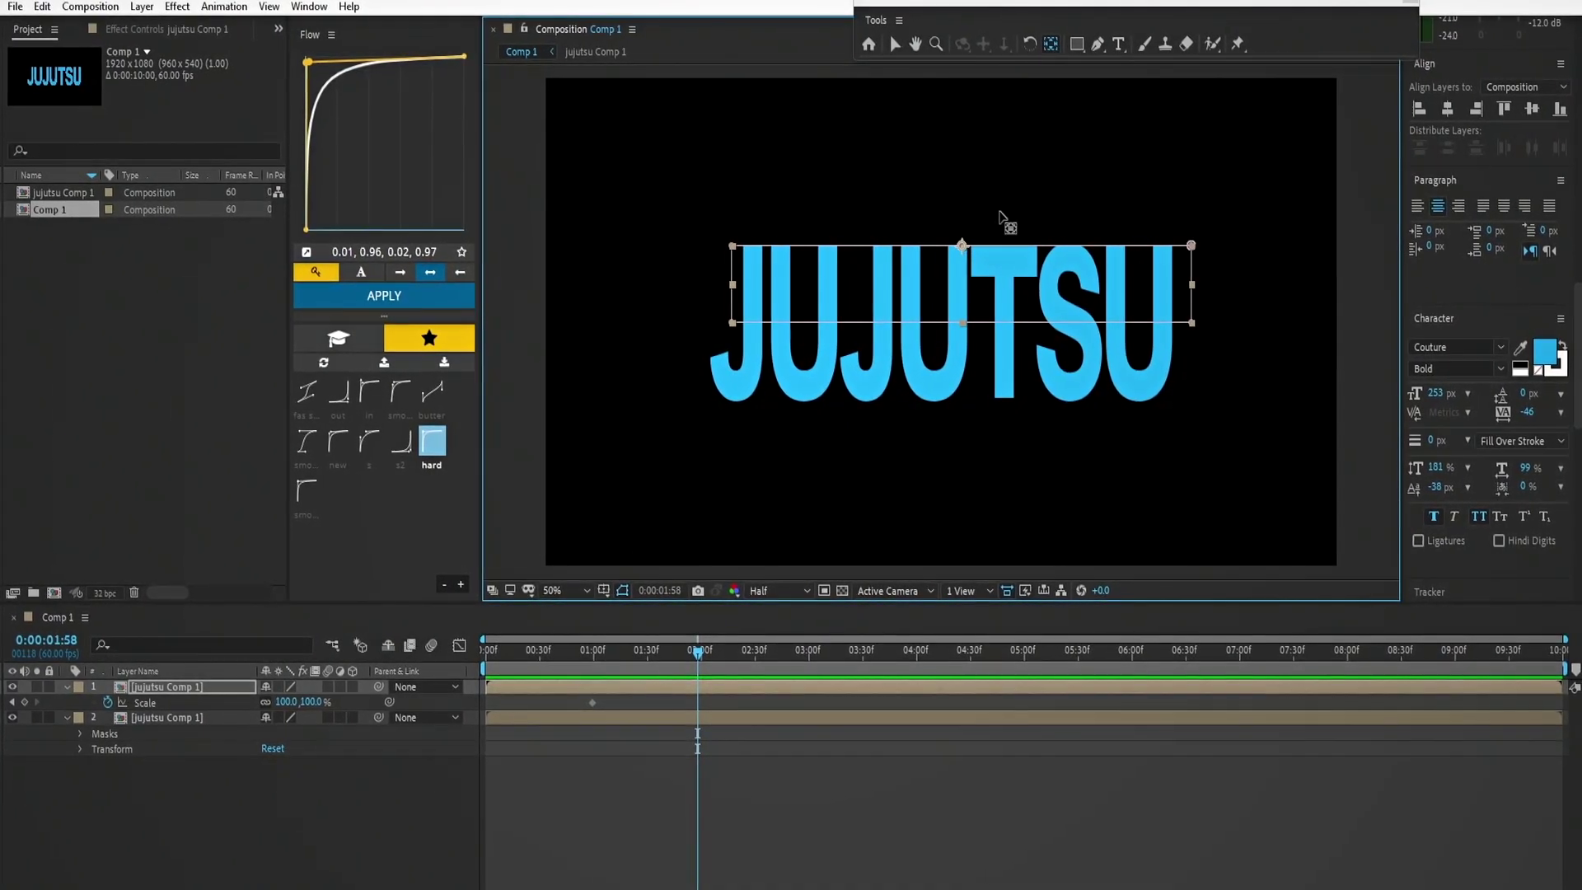
left_click(609, 720)
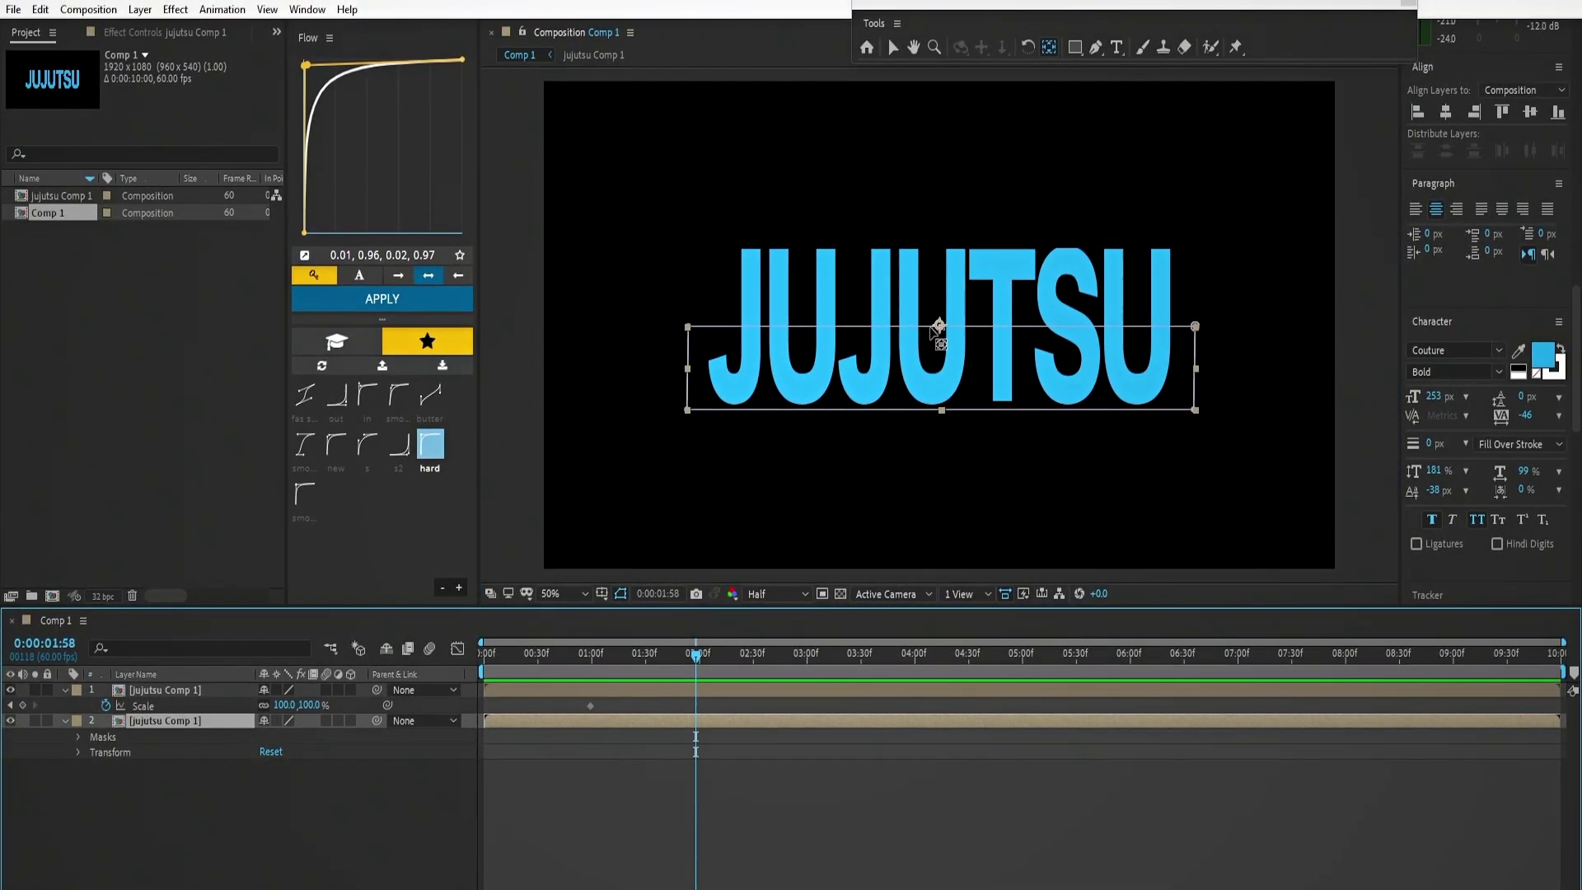
left_click_drag(938, 368, 938, 410)
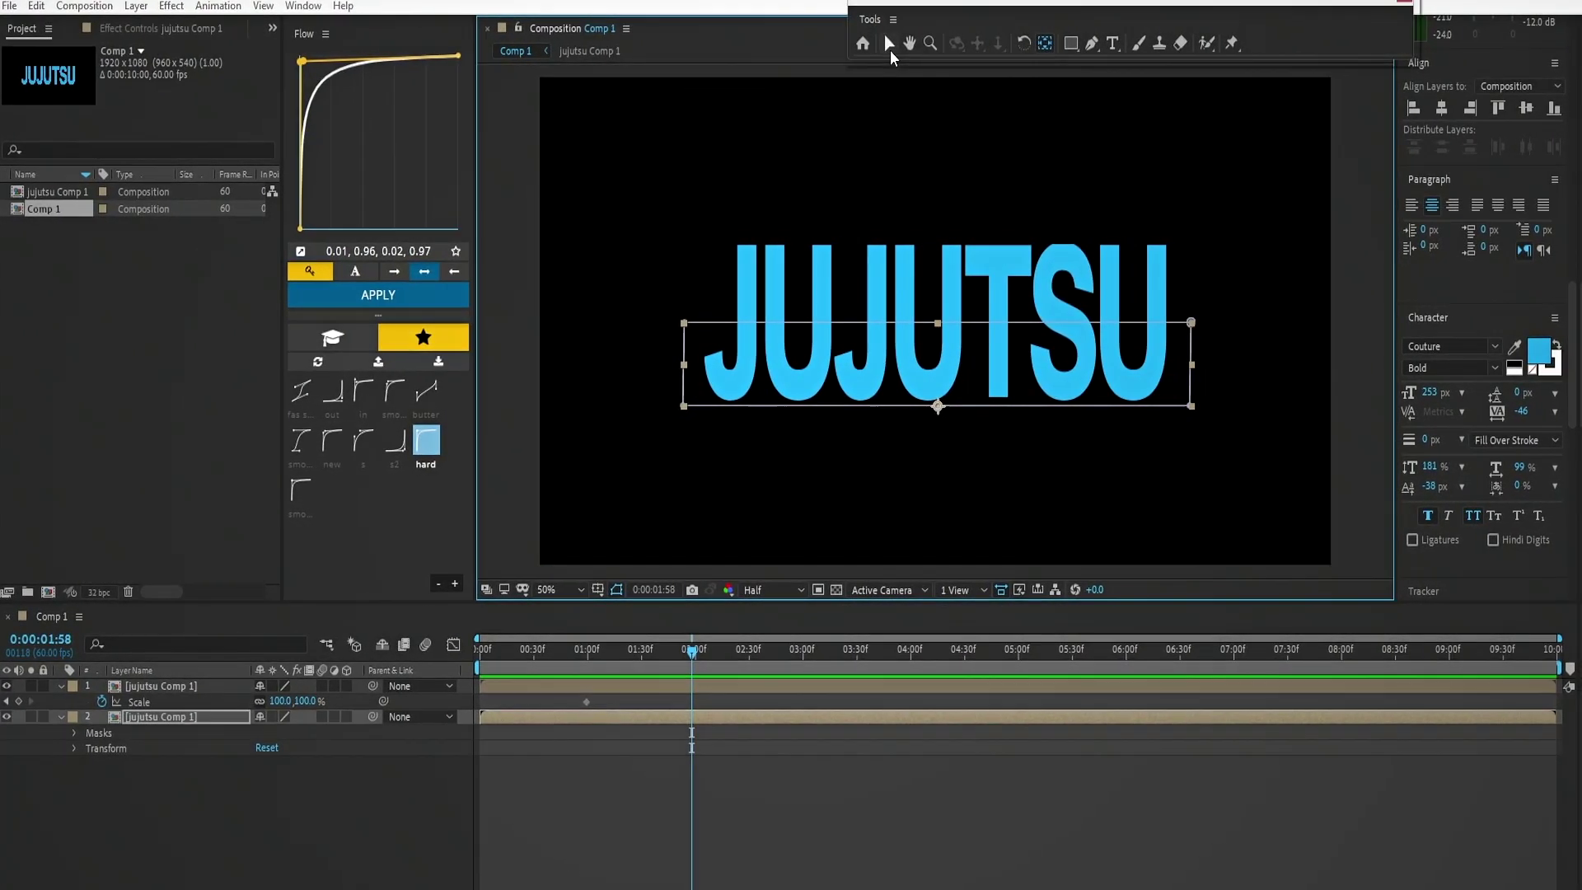
Reset the top half's Scale to default and clear its trial scale keyframes
left_click(892, 46)
left_click(599, 685)
left_click(197, 701)
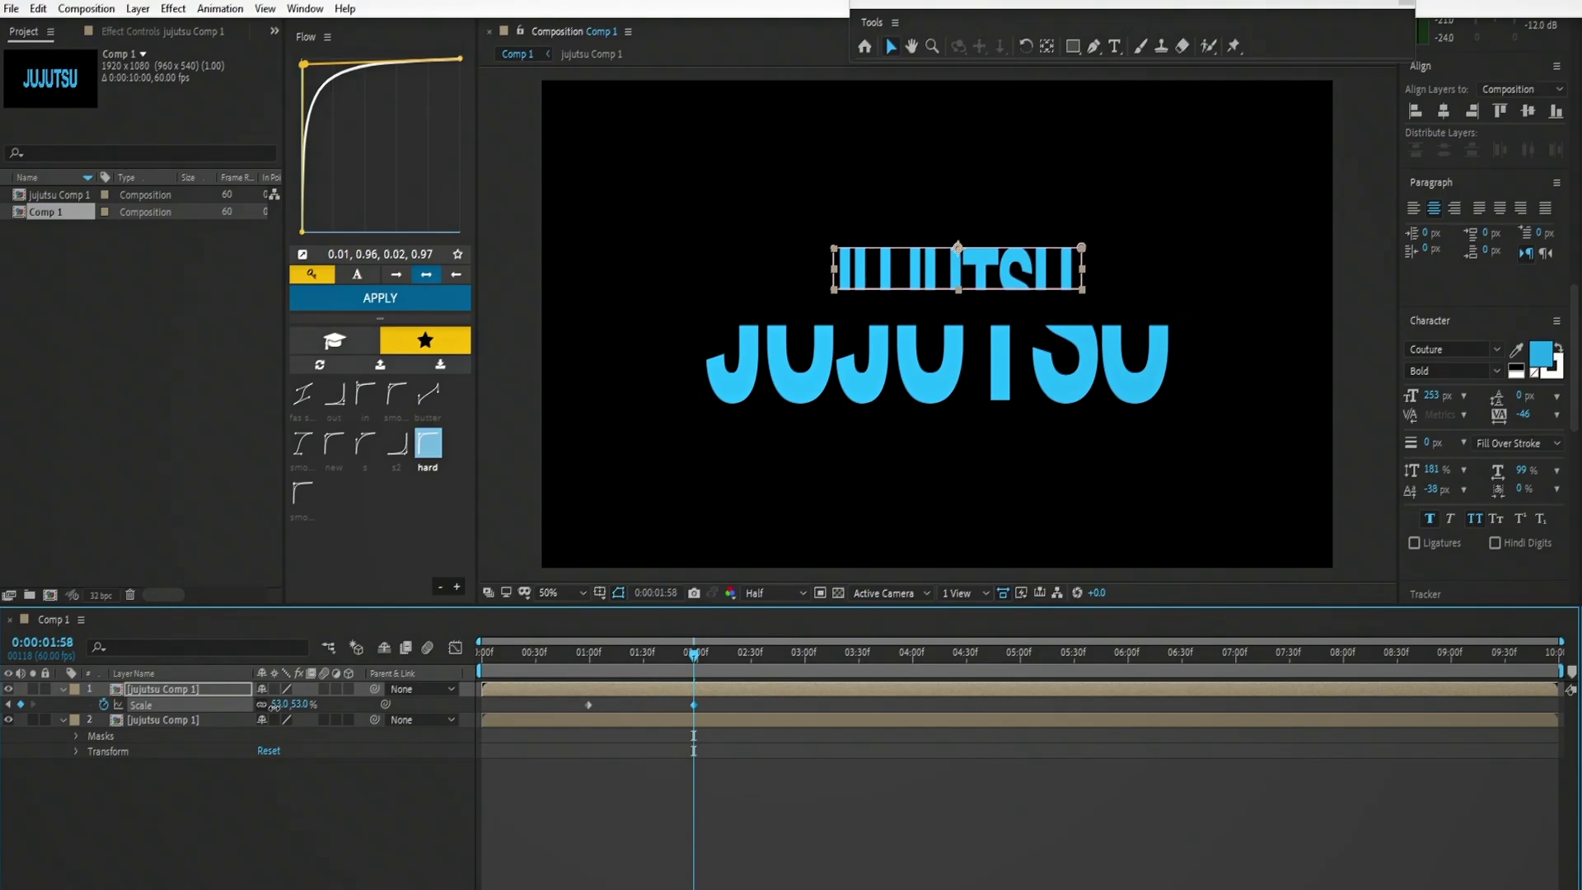
left_click_drag(274, 706, 328, 704)
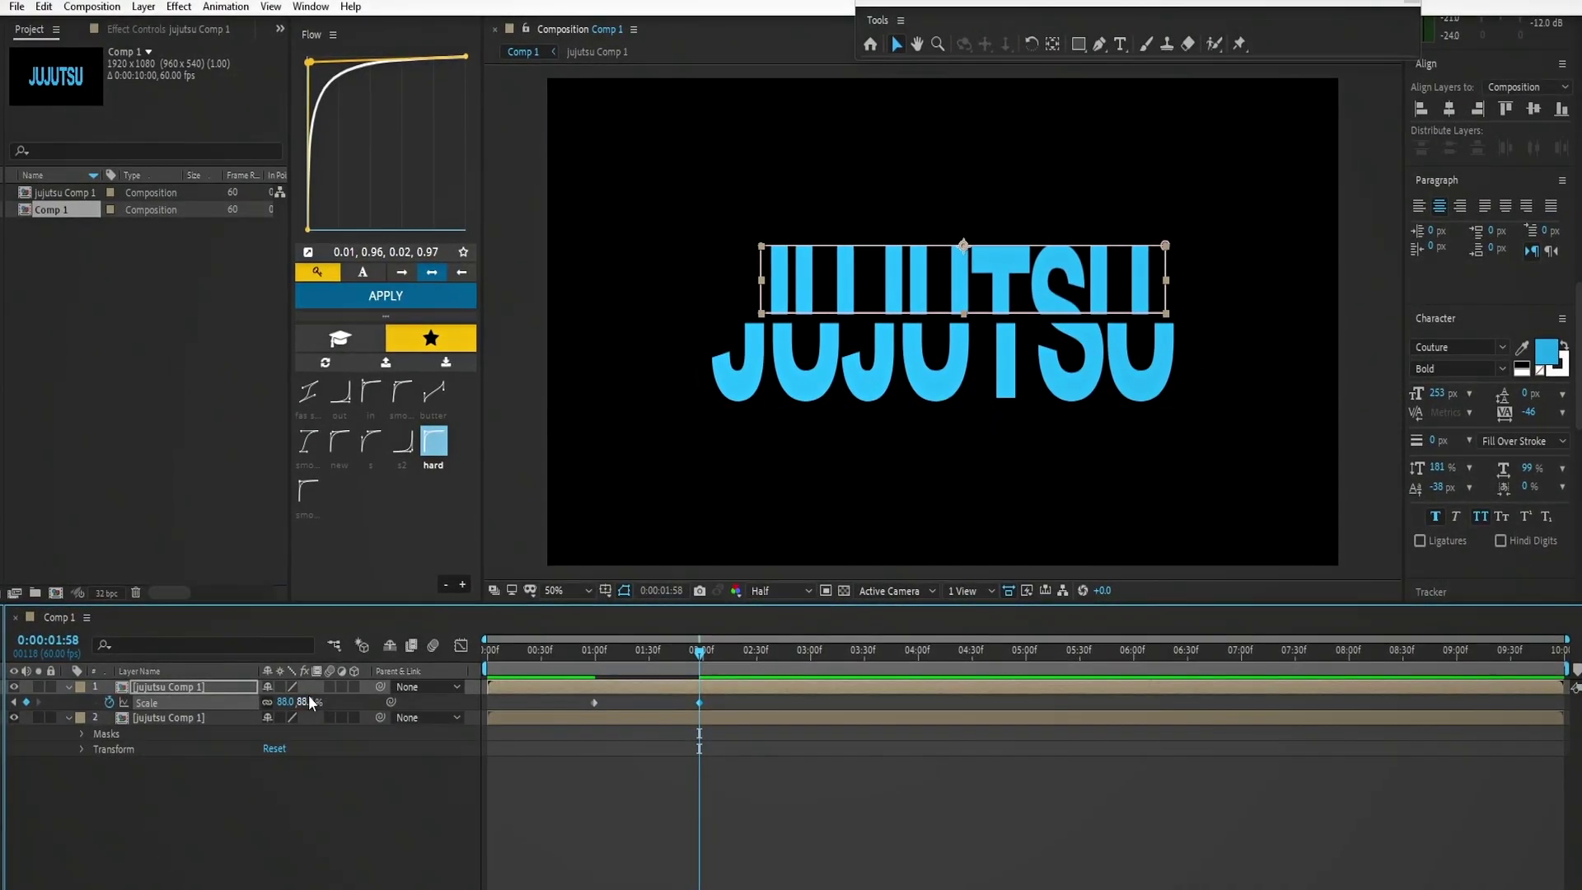
key("ctrl+z")
key("ctrl+z")
key("ctrl+z")
key("ctrl+z")
key("ctrl+z")
key("ctrl+z")
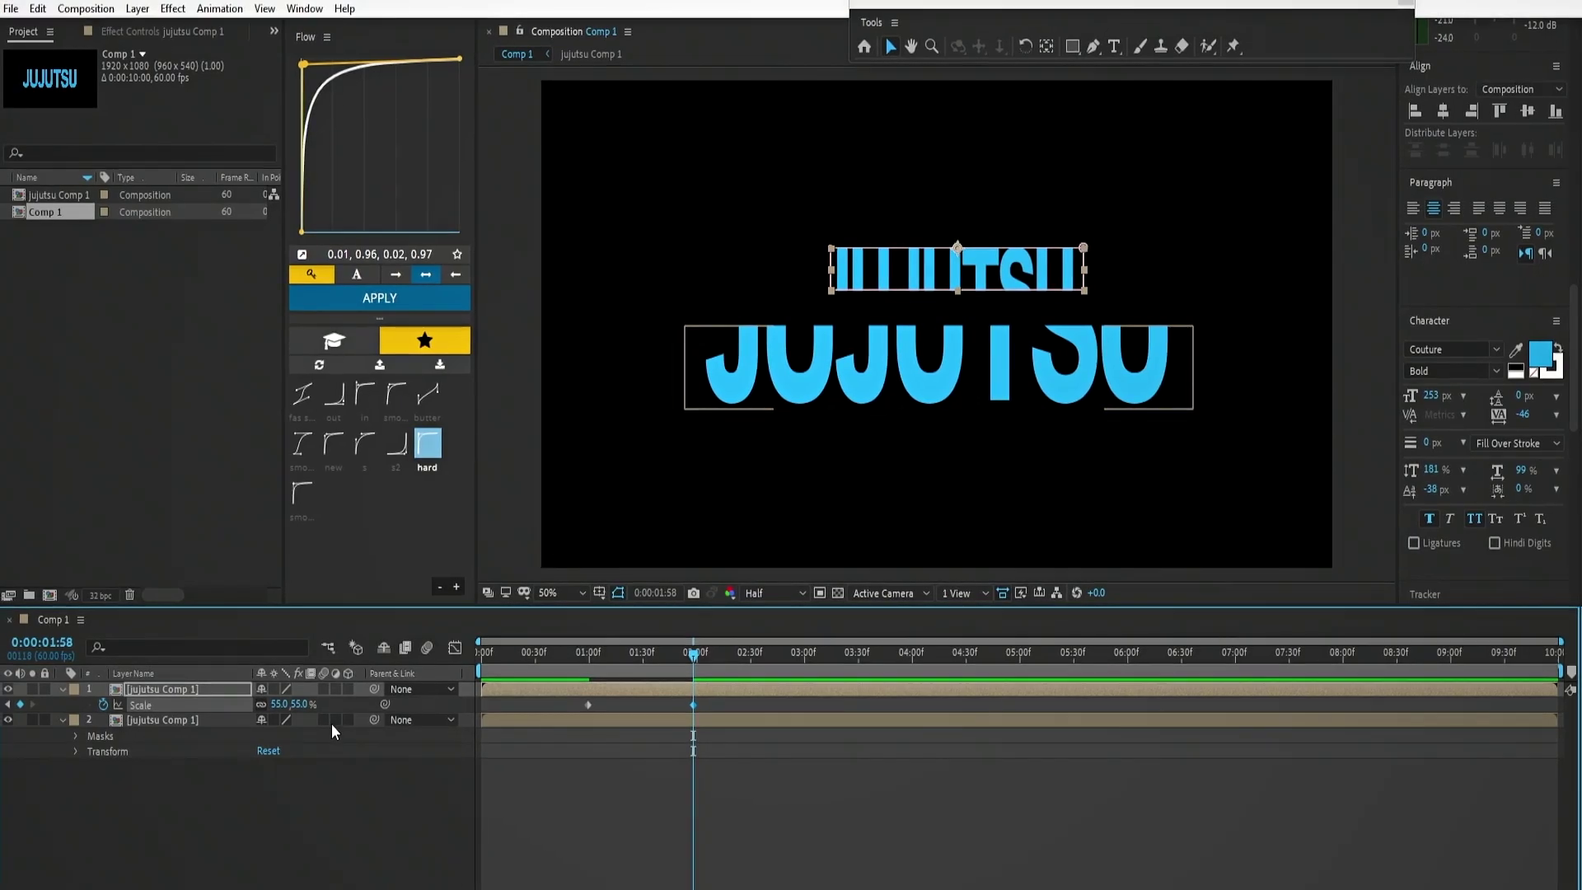
right_click(169, 703)
left_click(212, 610)
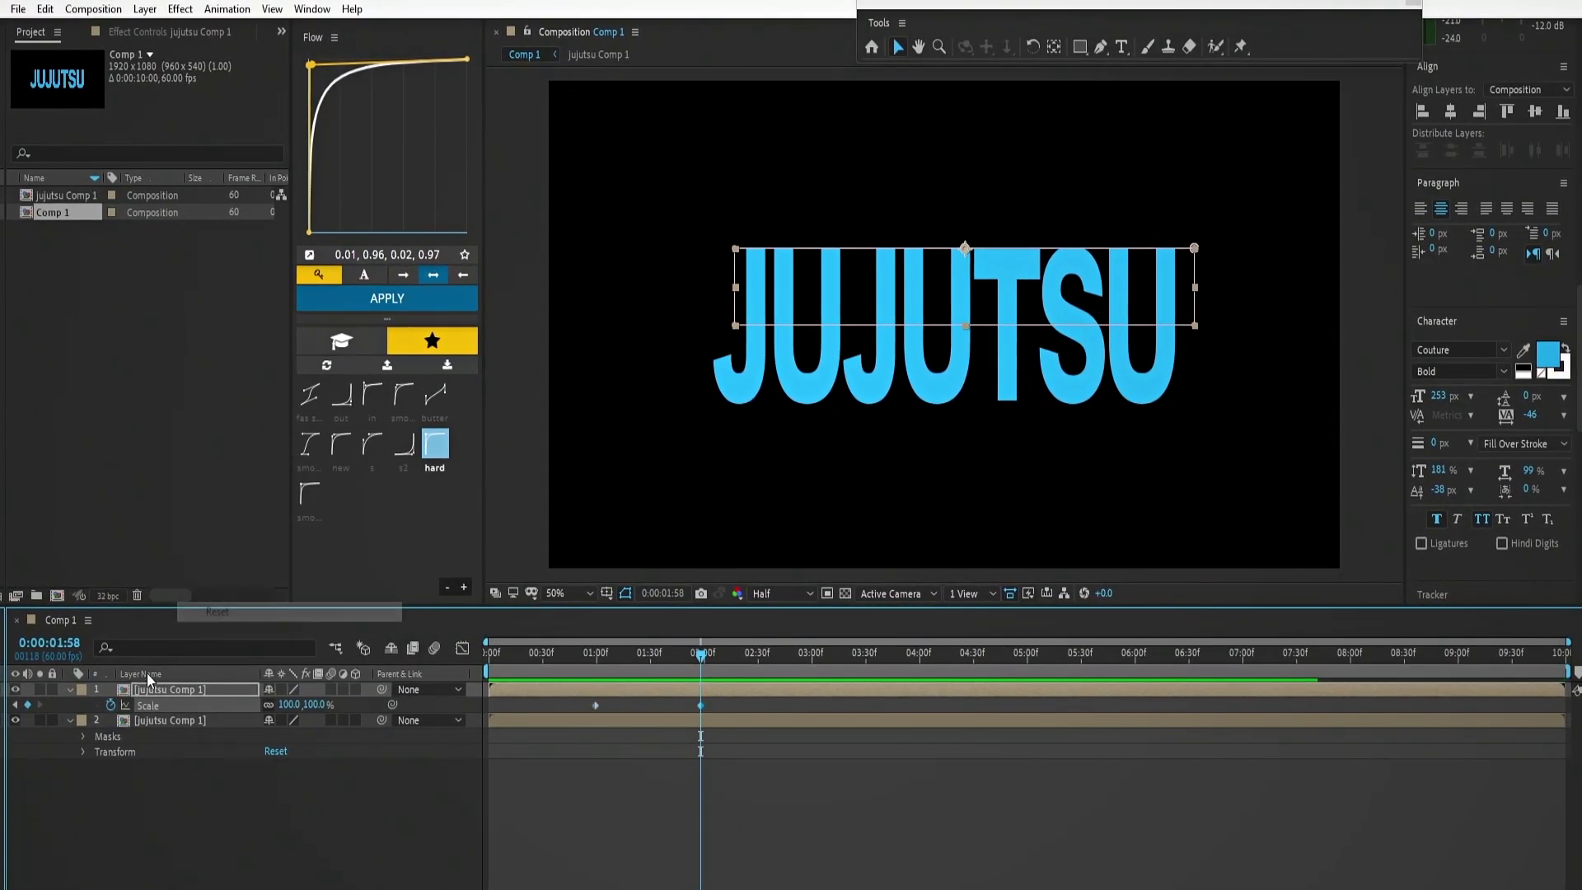
left_click(108, 705)
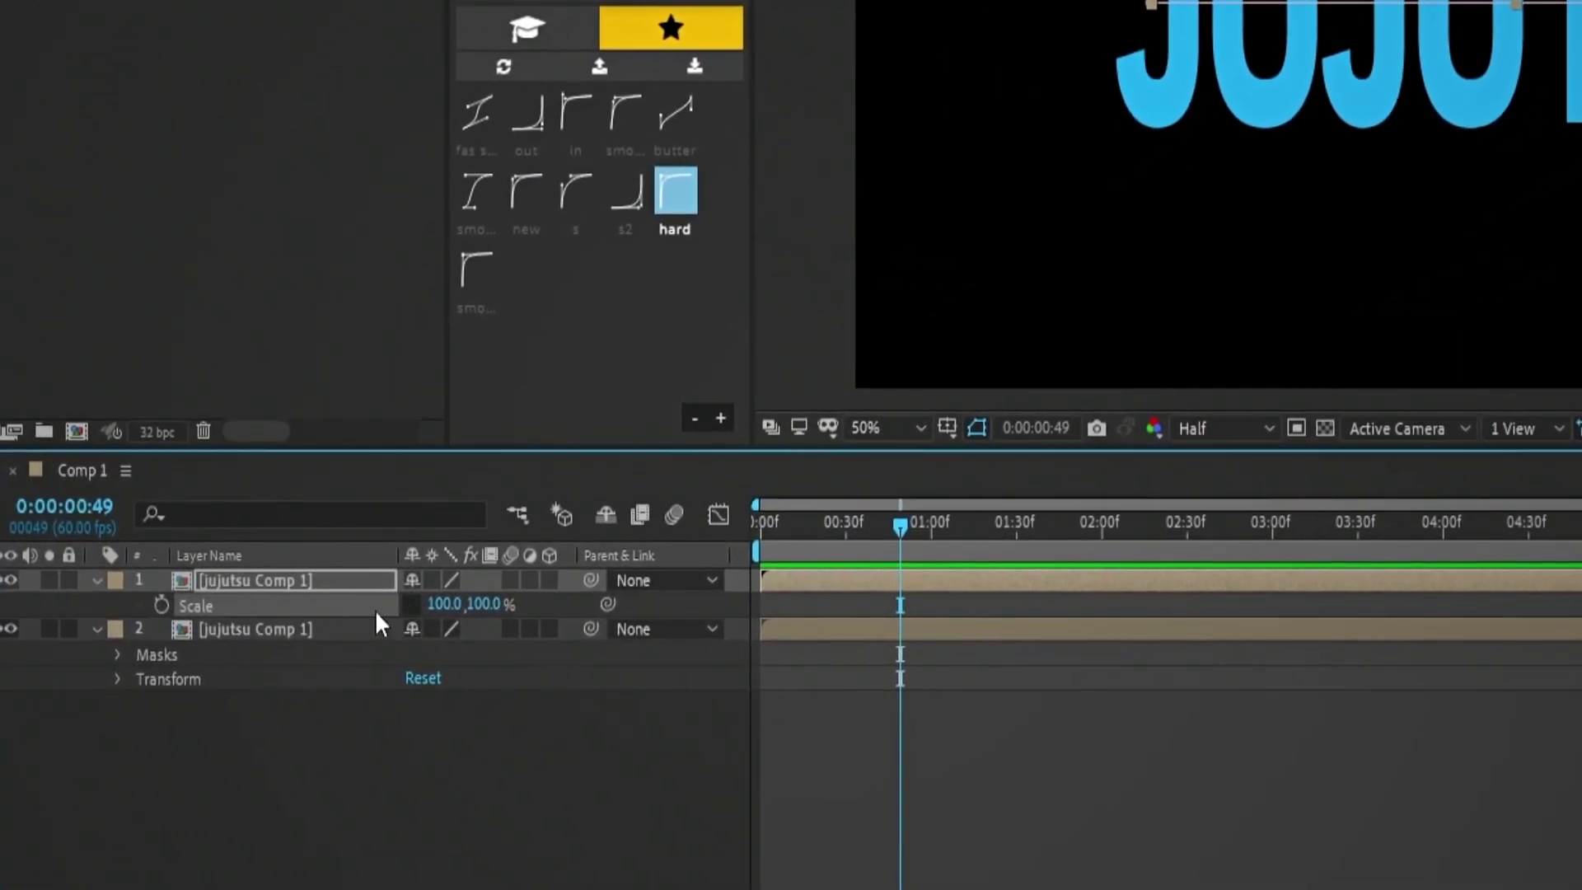
Keyframe the top half from full height at 0:49 to 1% at 1:41, then preview
left_click(158, 607)
left_click_drag(640, 657, 661, 658)
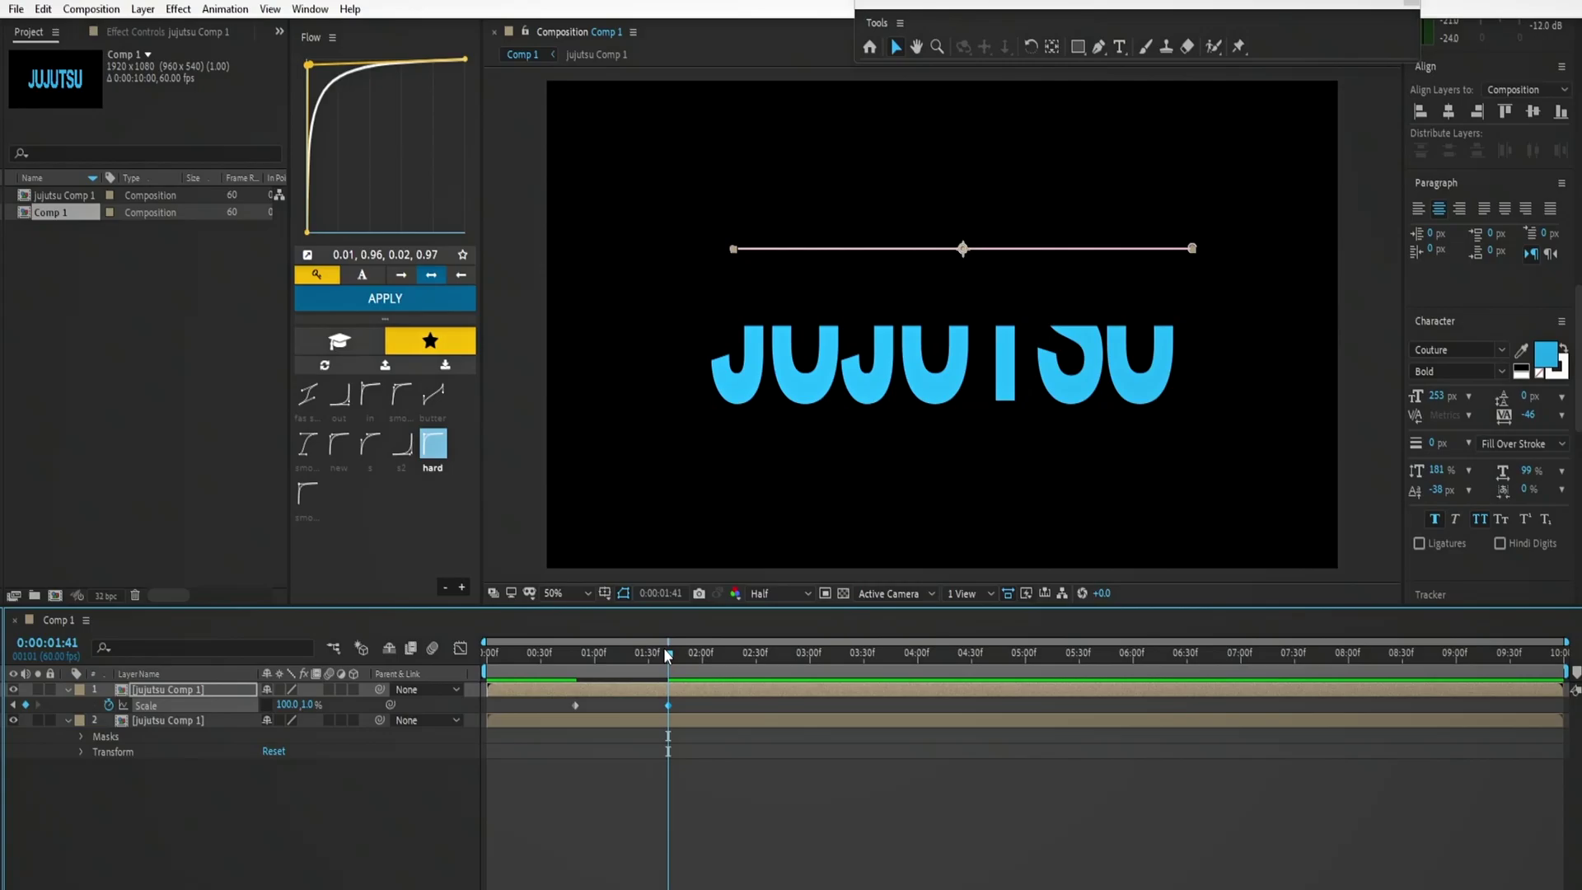
left_click_drag(620, 665, 571, 670)
key("space")
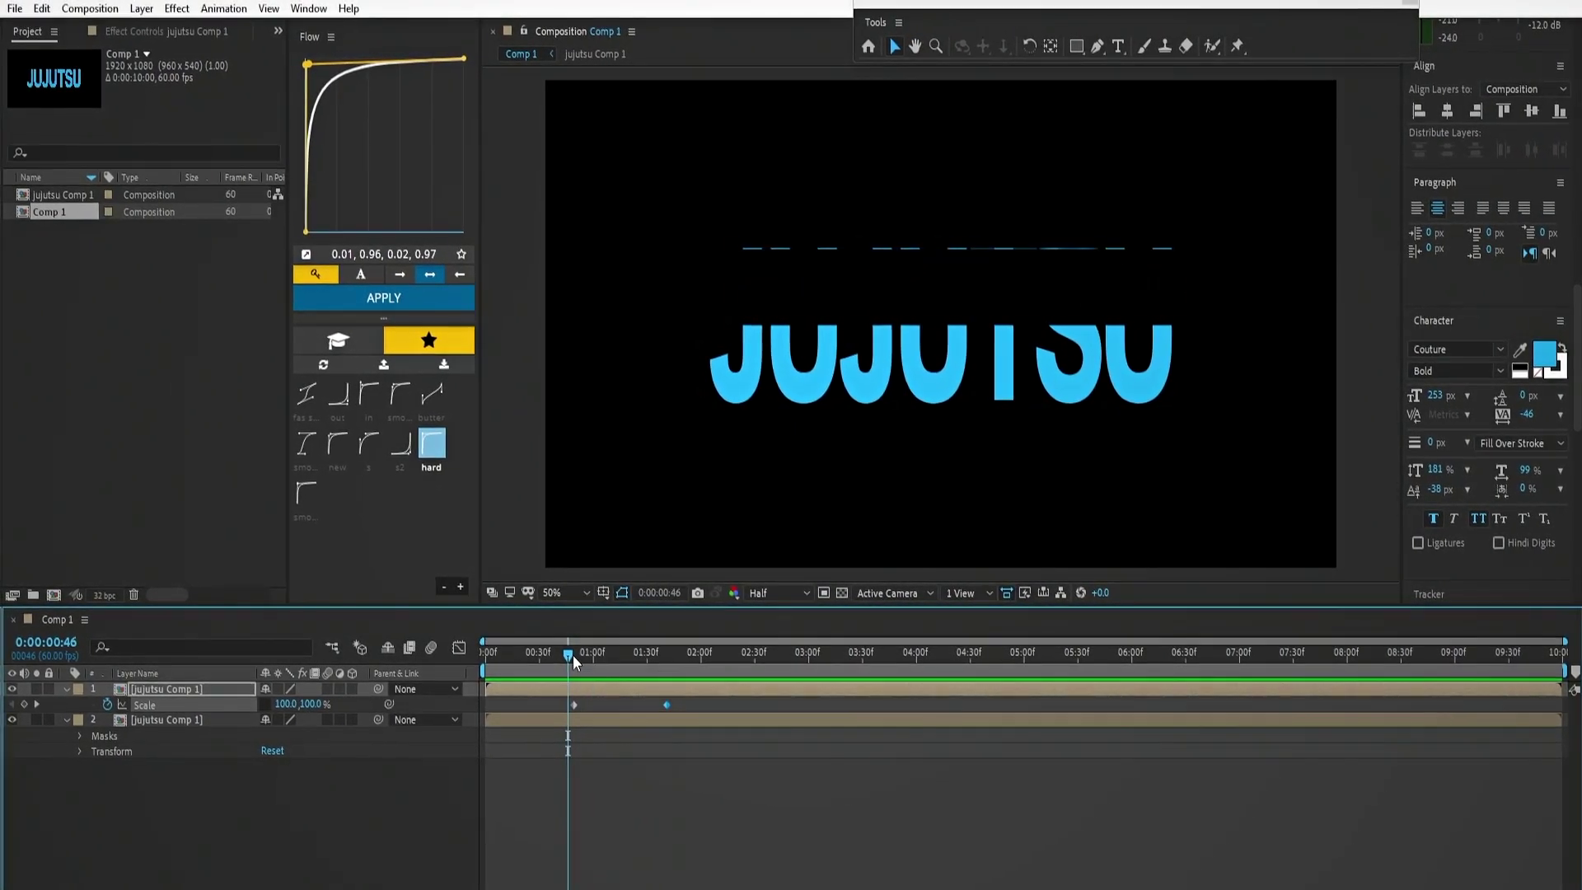
left_click(572, 655)
left_click_drag(578, 661, 575, 660)
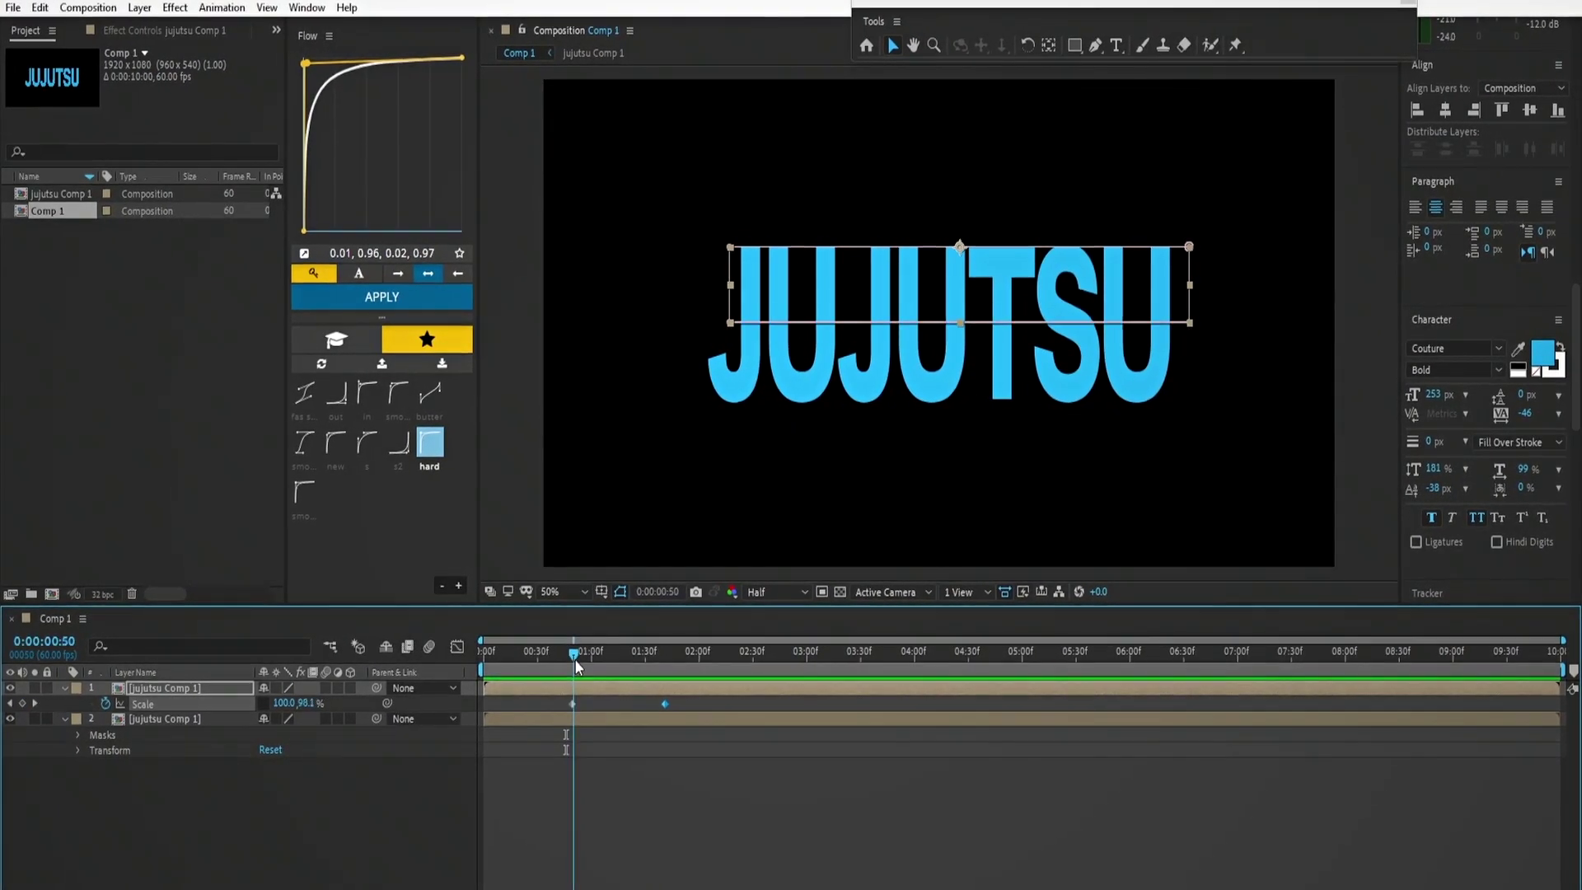
Keyframe the bottom half's Scale from full at 0:49 to 0% height at 1:41, and zero the top half's height
left_click(555, 719)
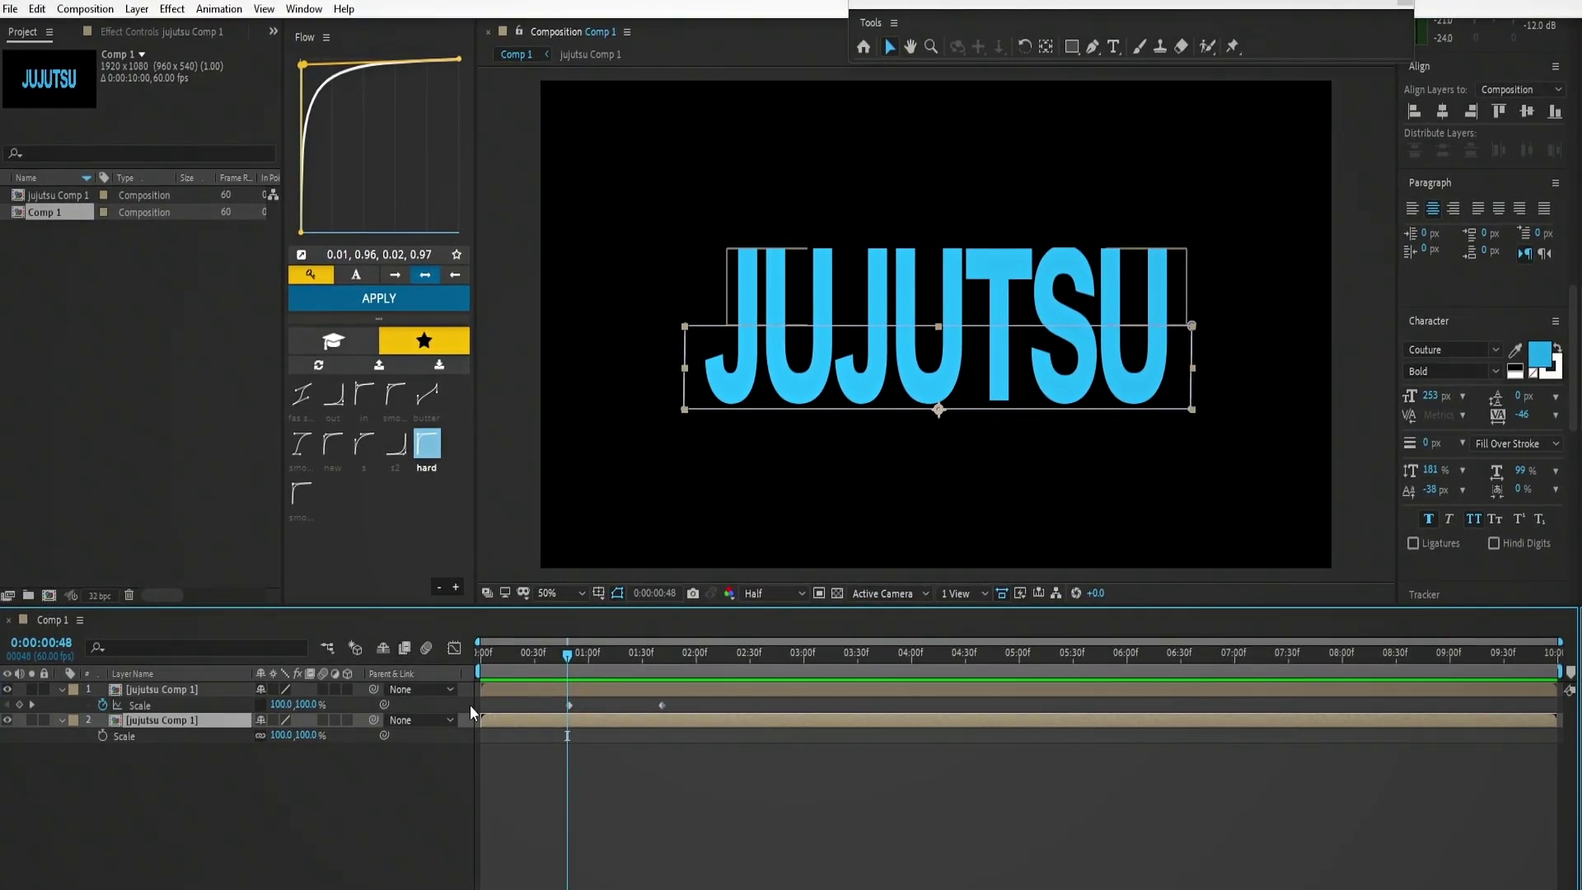
key("s")
left_click(33, 702)
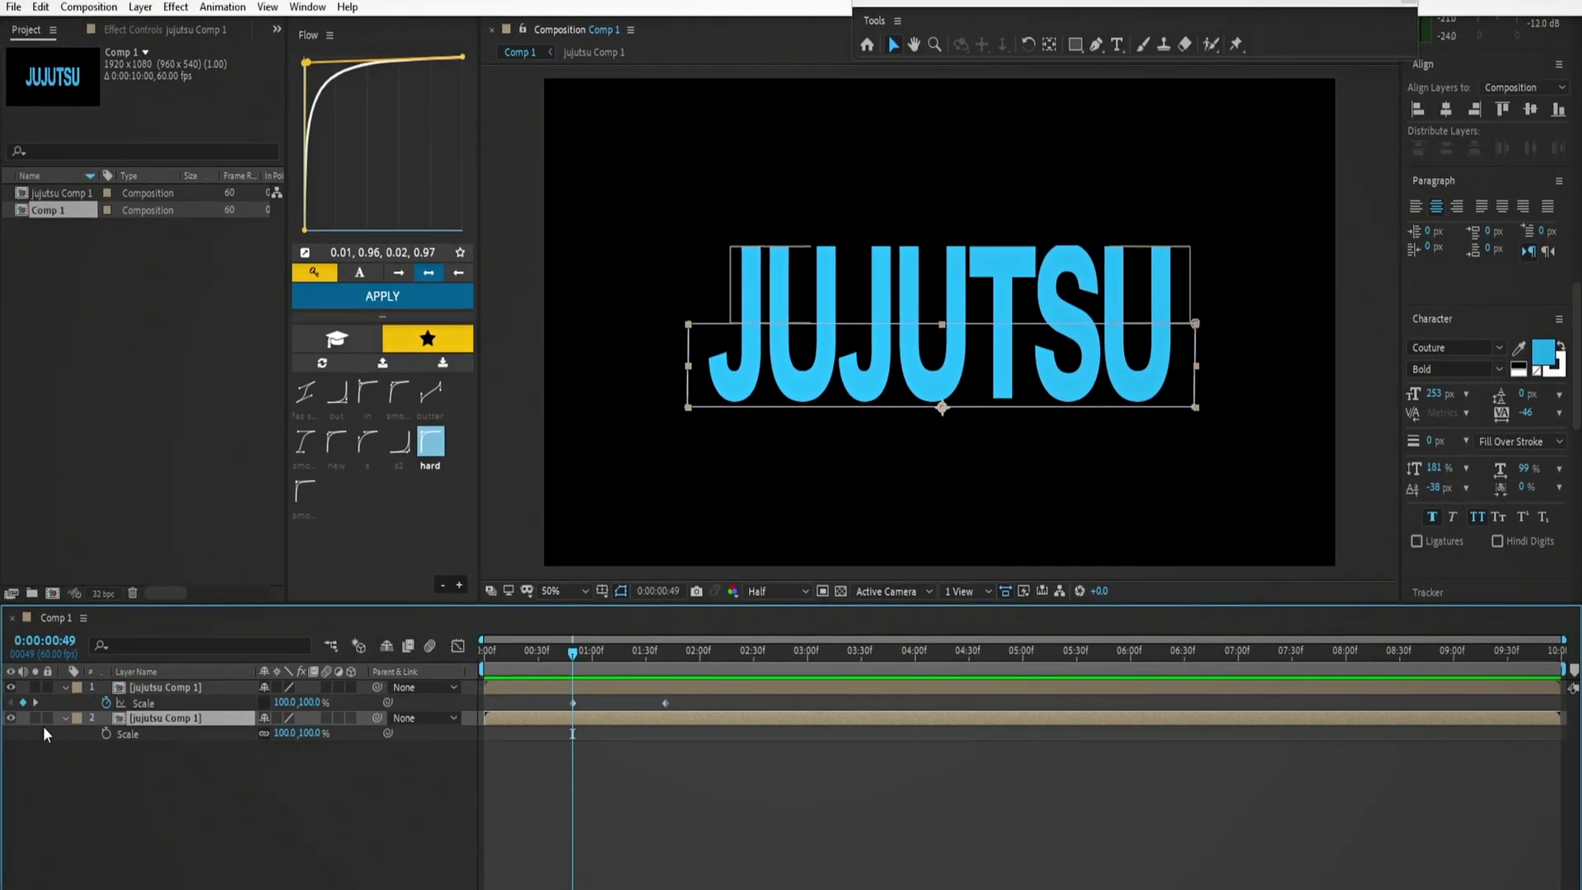
left_click(101, 734)
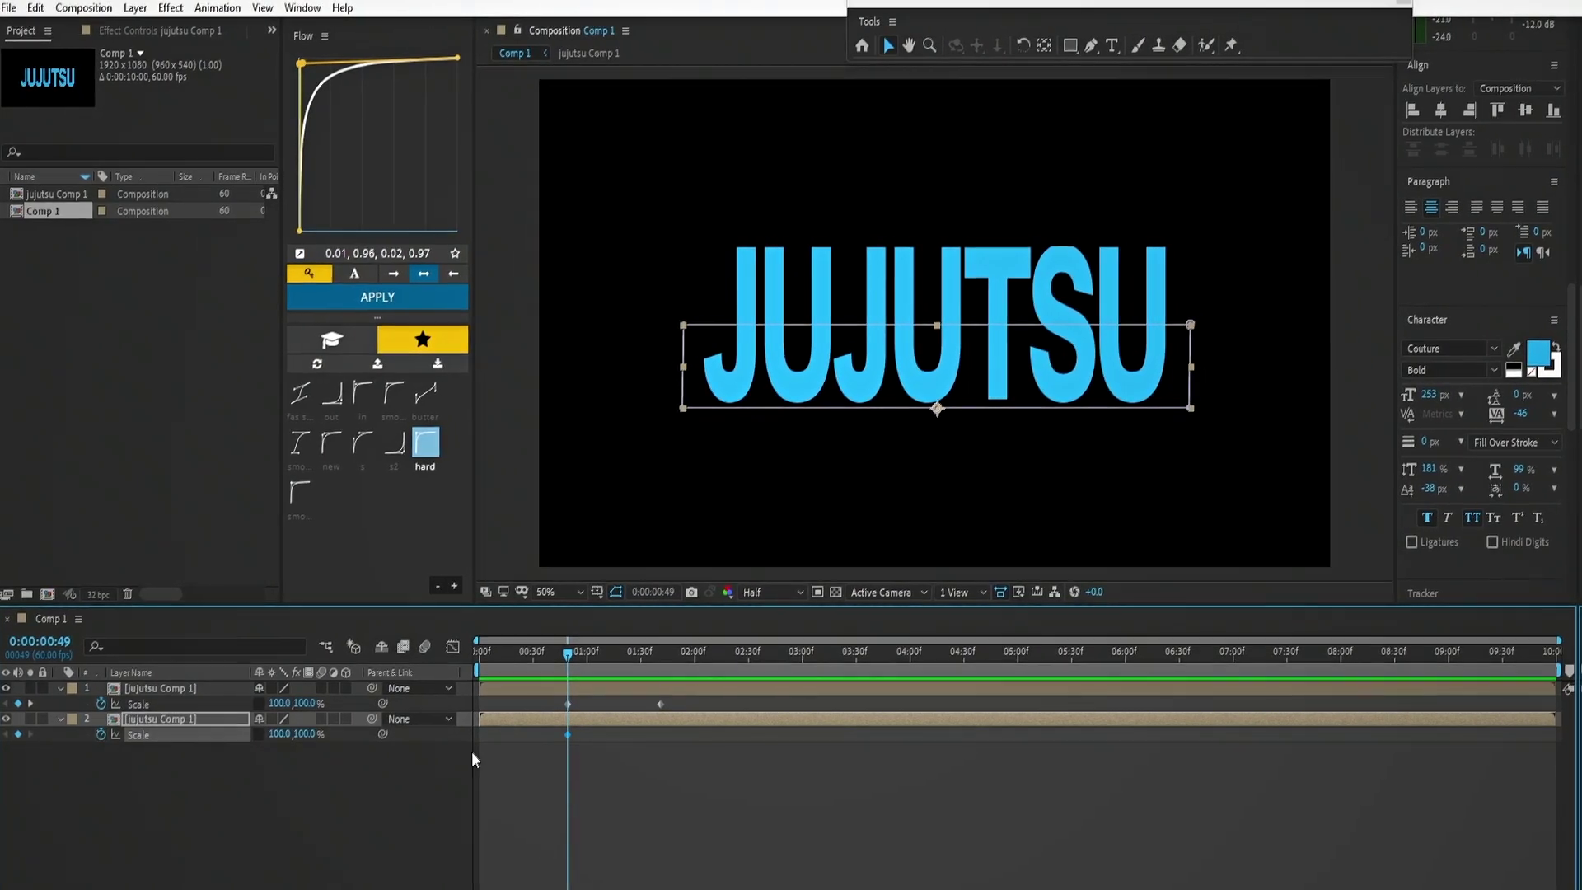
left_click(33, 707)
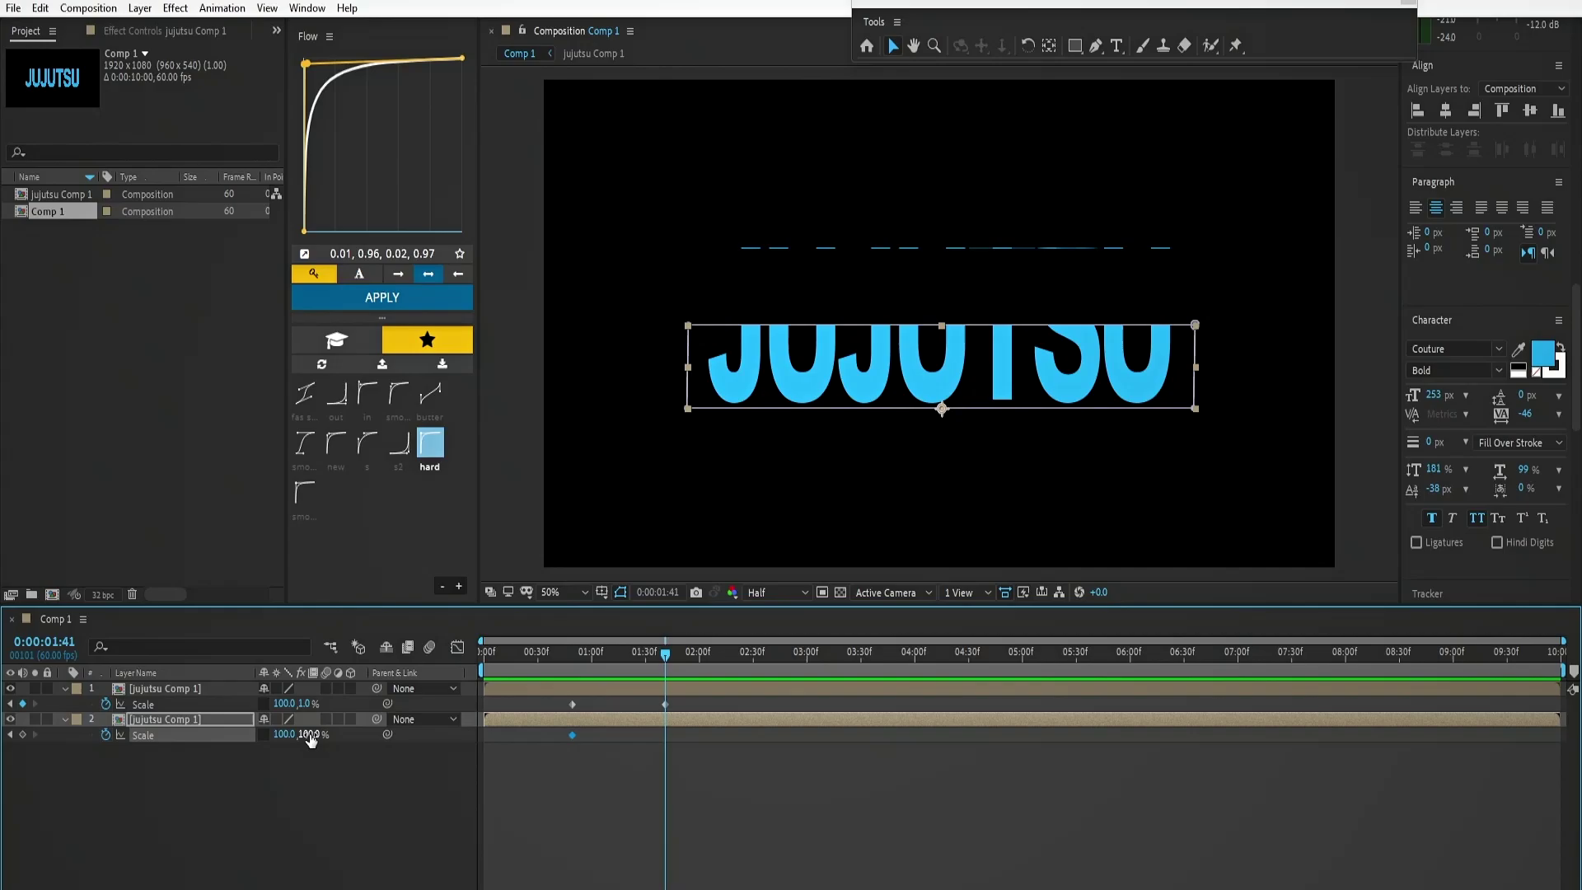
left_click_drag(310, 740, 240, 756)
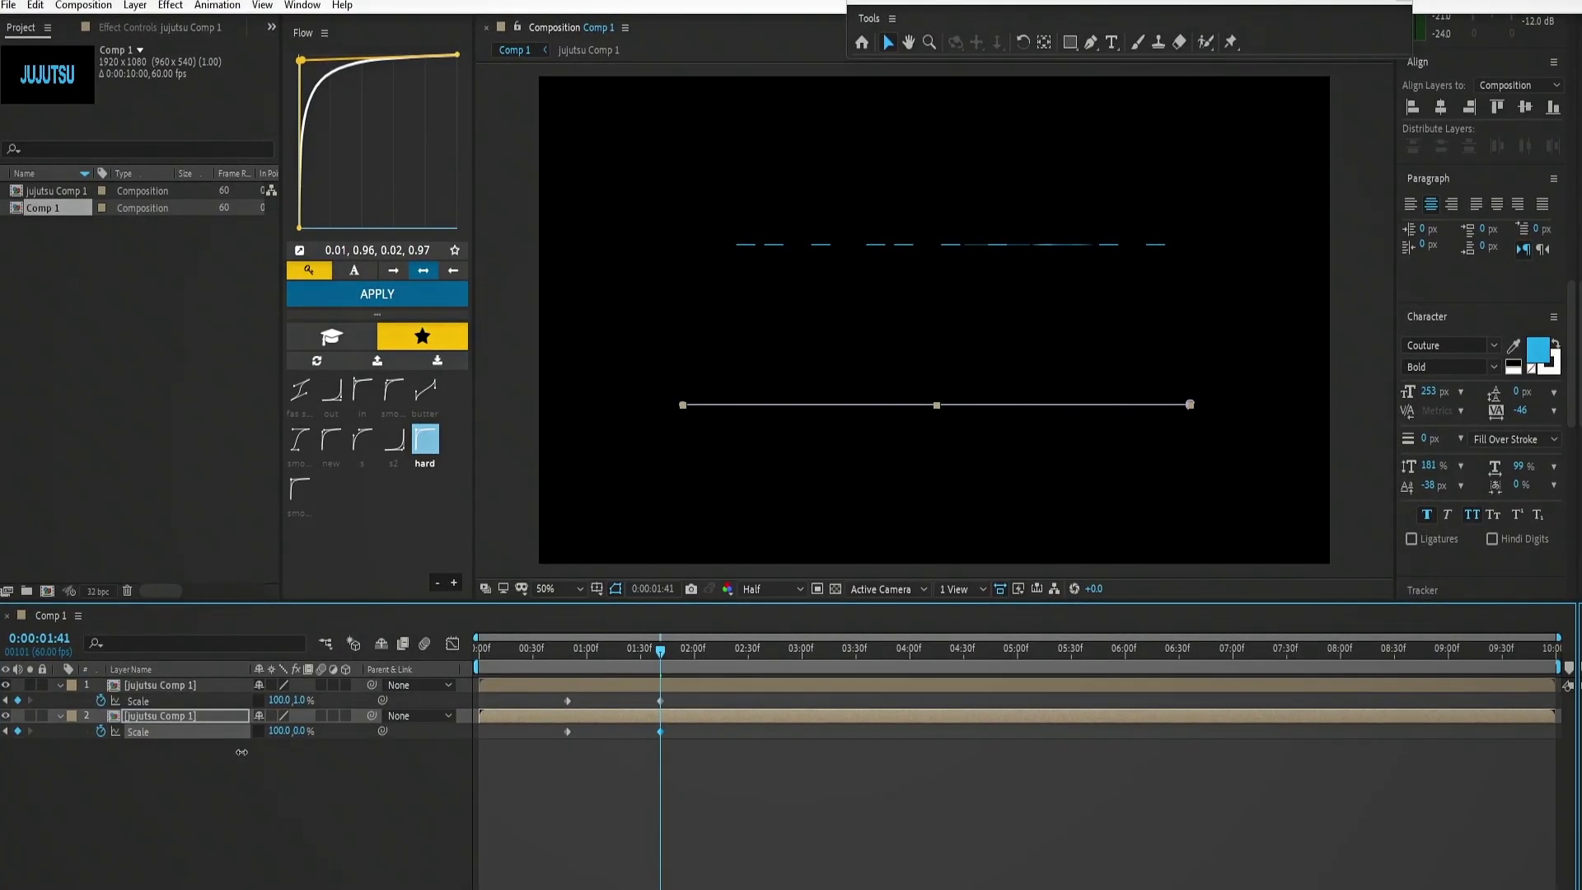
left_click(303, 703)
type("0")
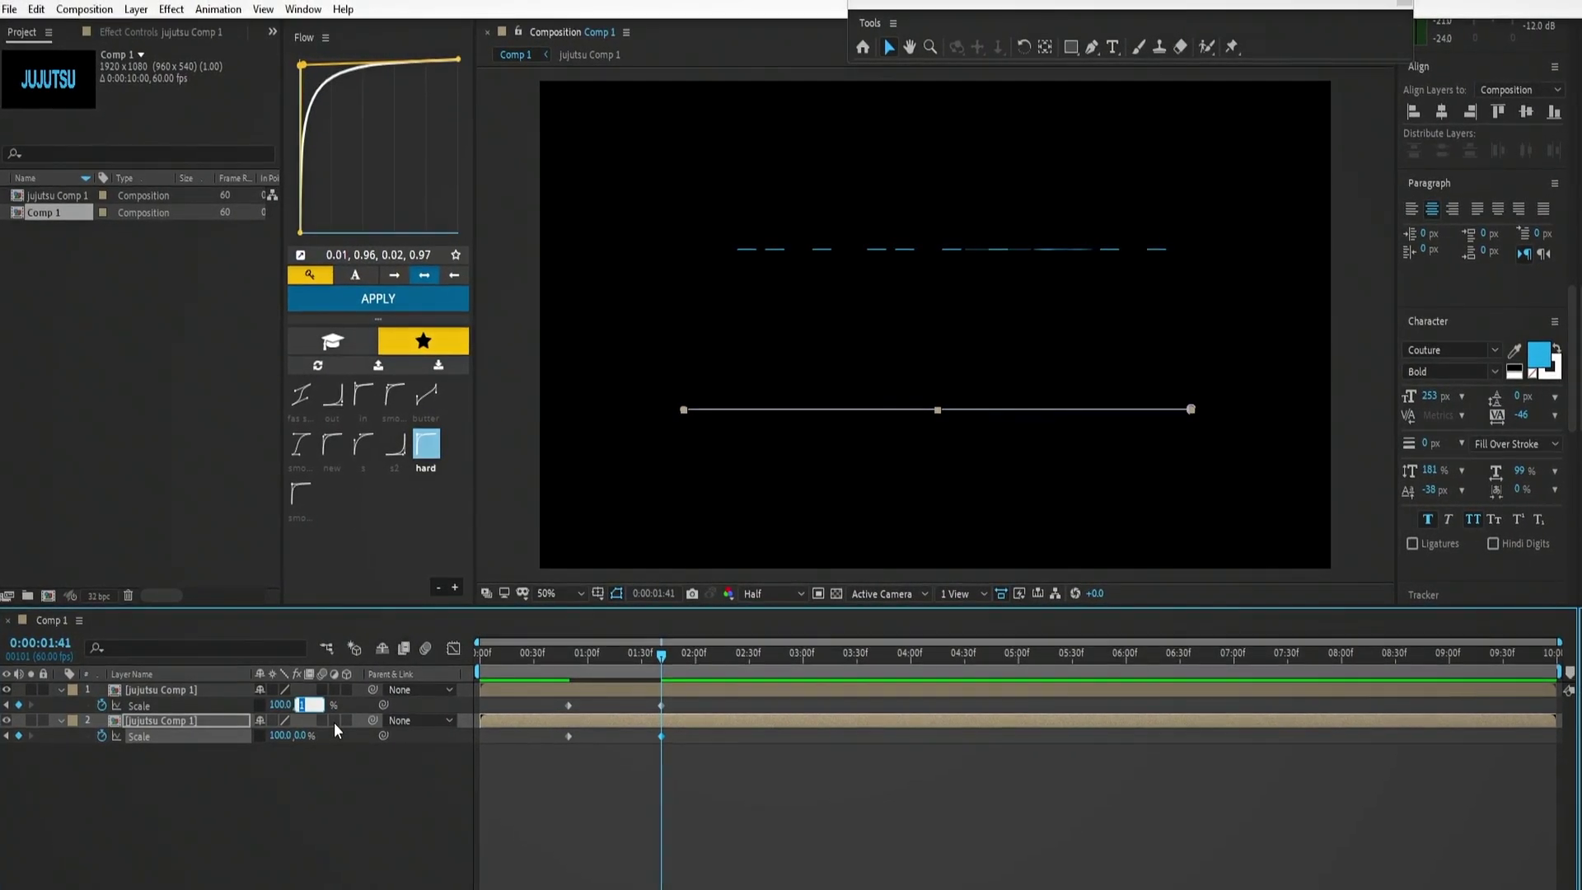
key("Return")
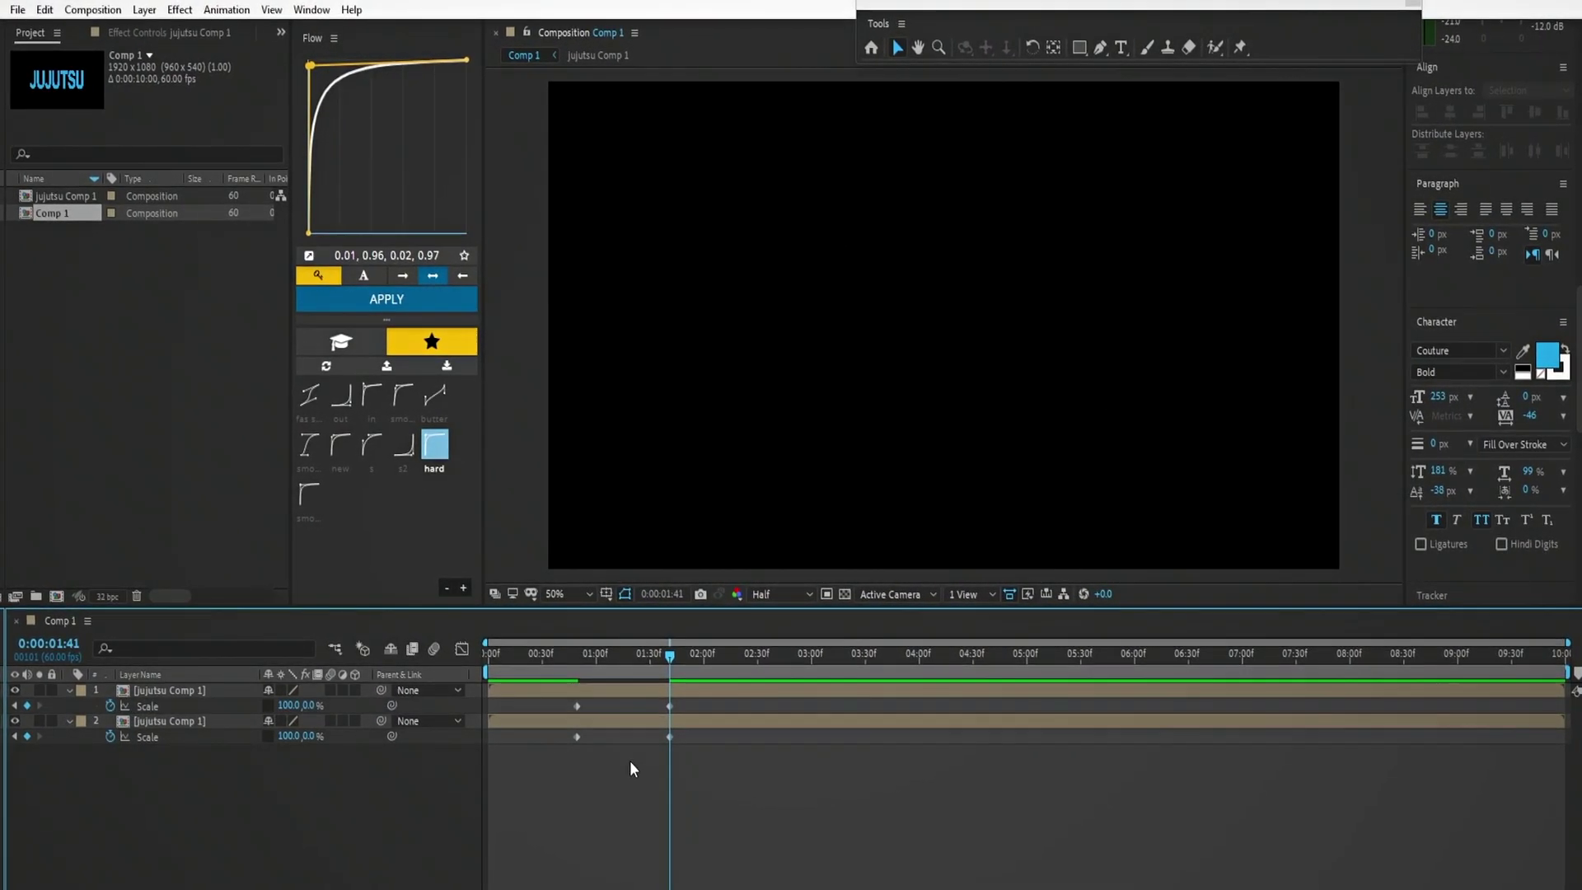
left_click_drag(676, 694, 542, 754)
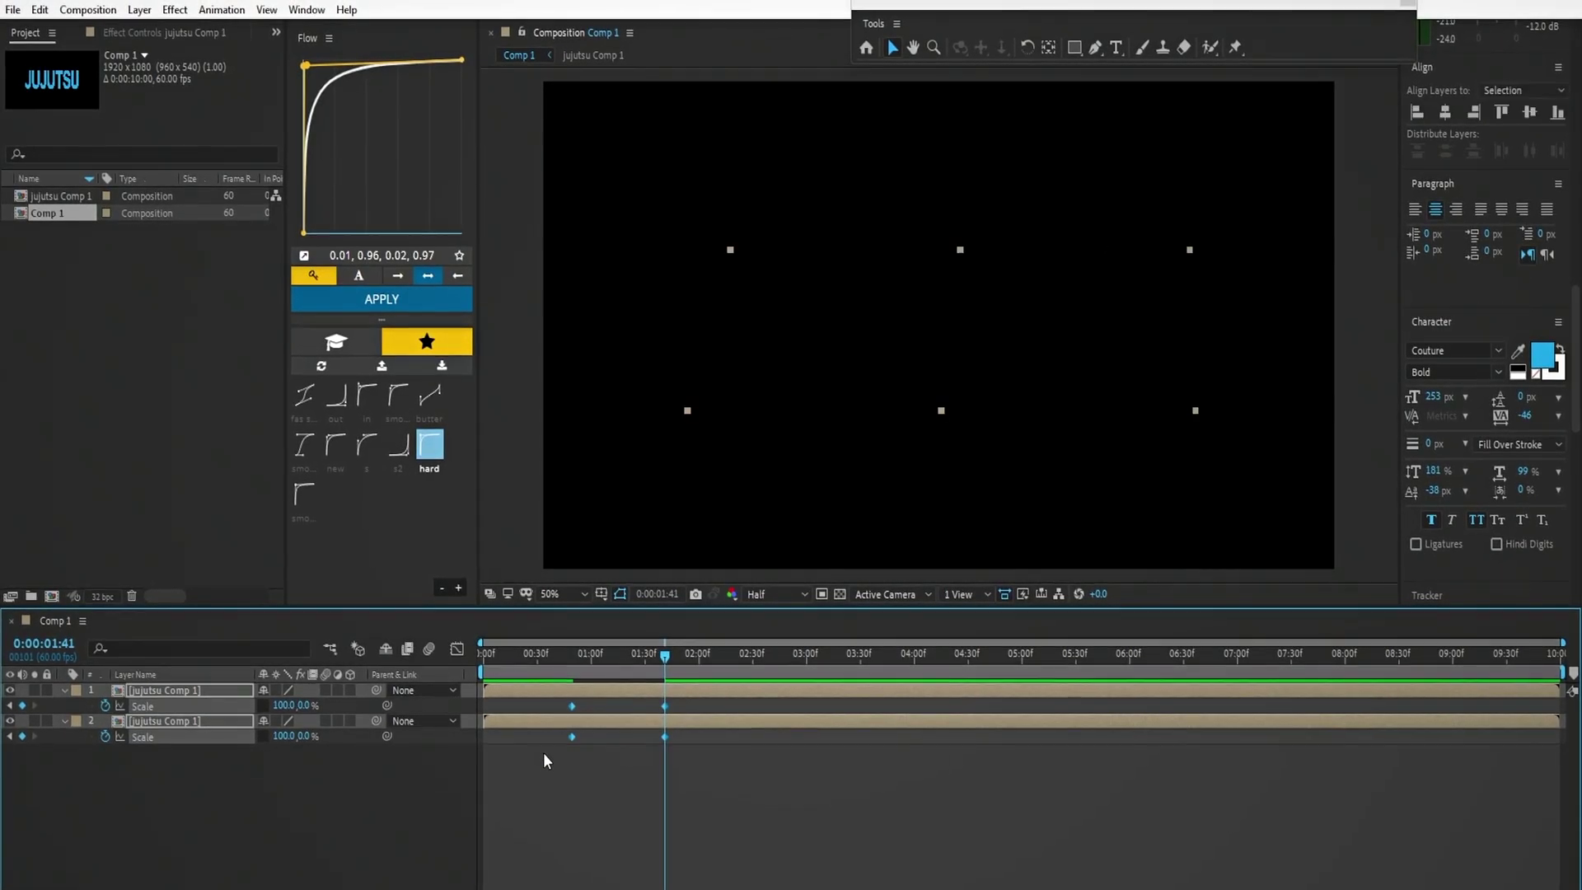
key("F9")
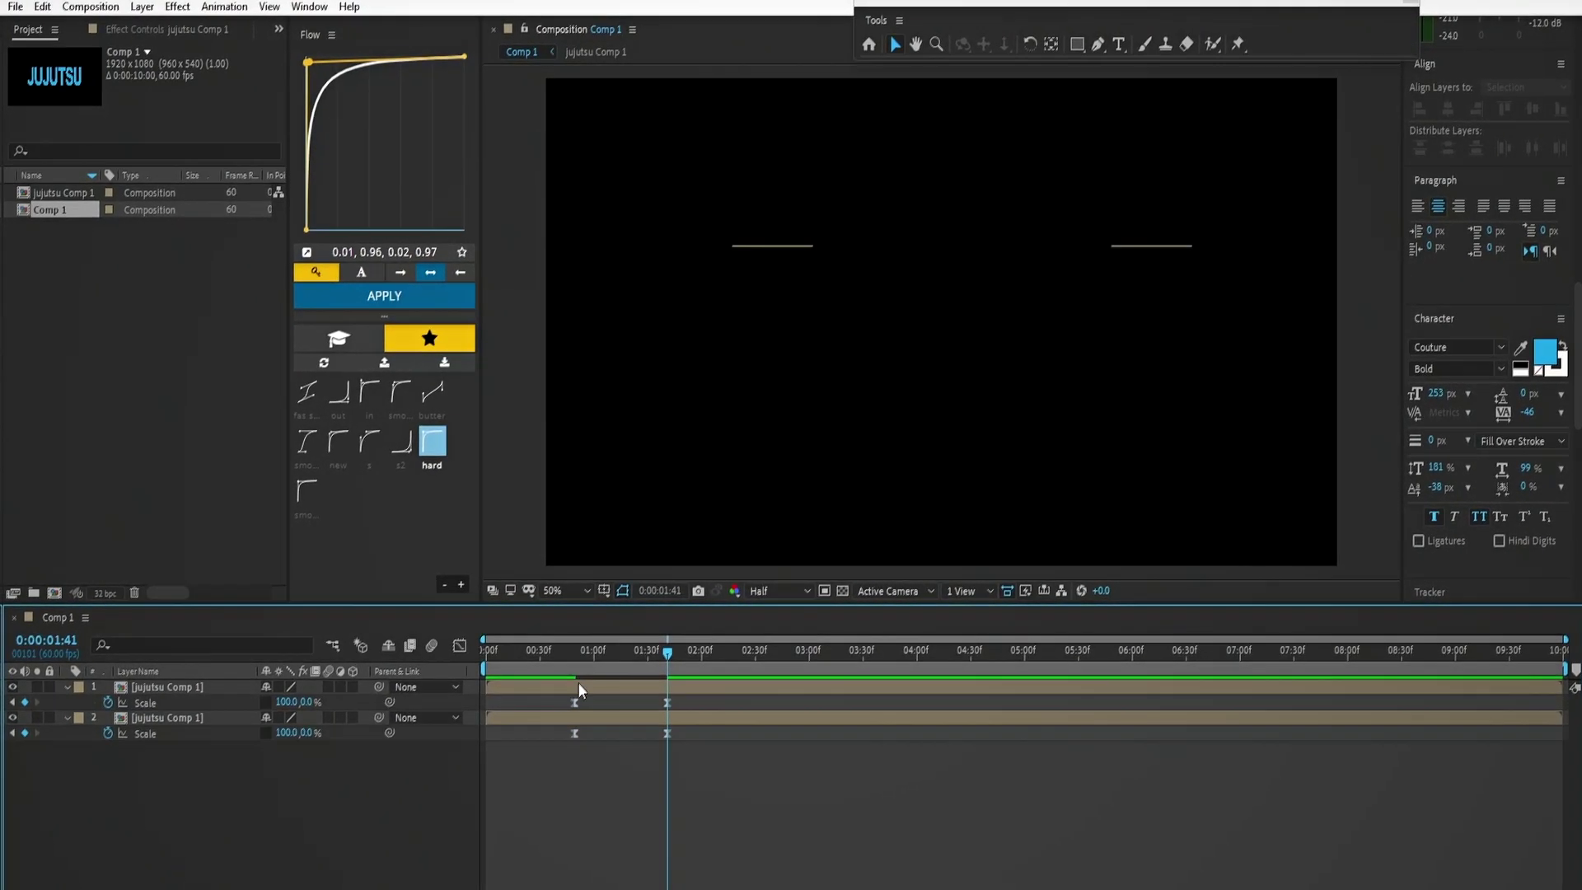
left_click(570, 660)
left_click_drag(573, 659, 651, 714)
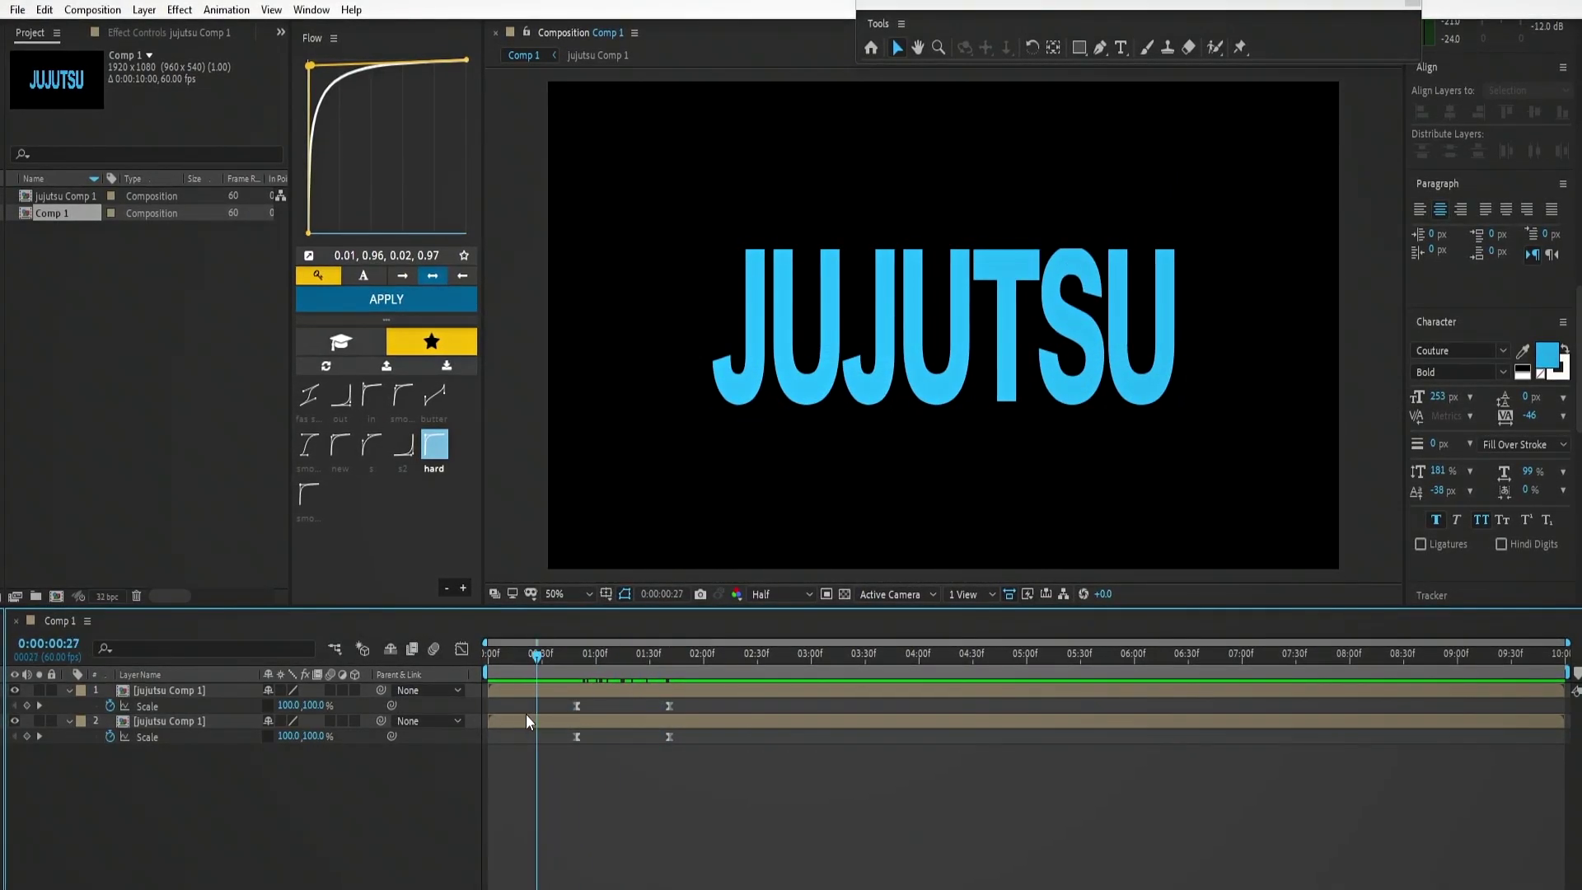
left_click_drag(526, 714, 568, 733)
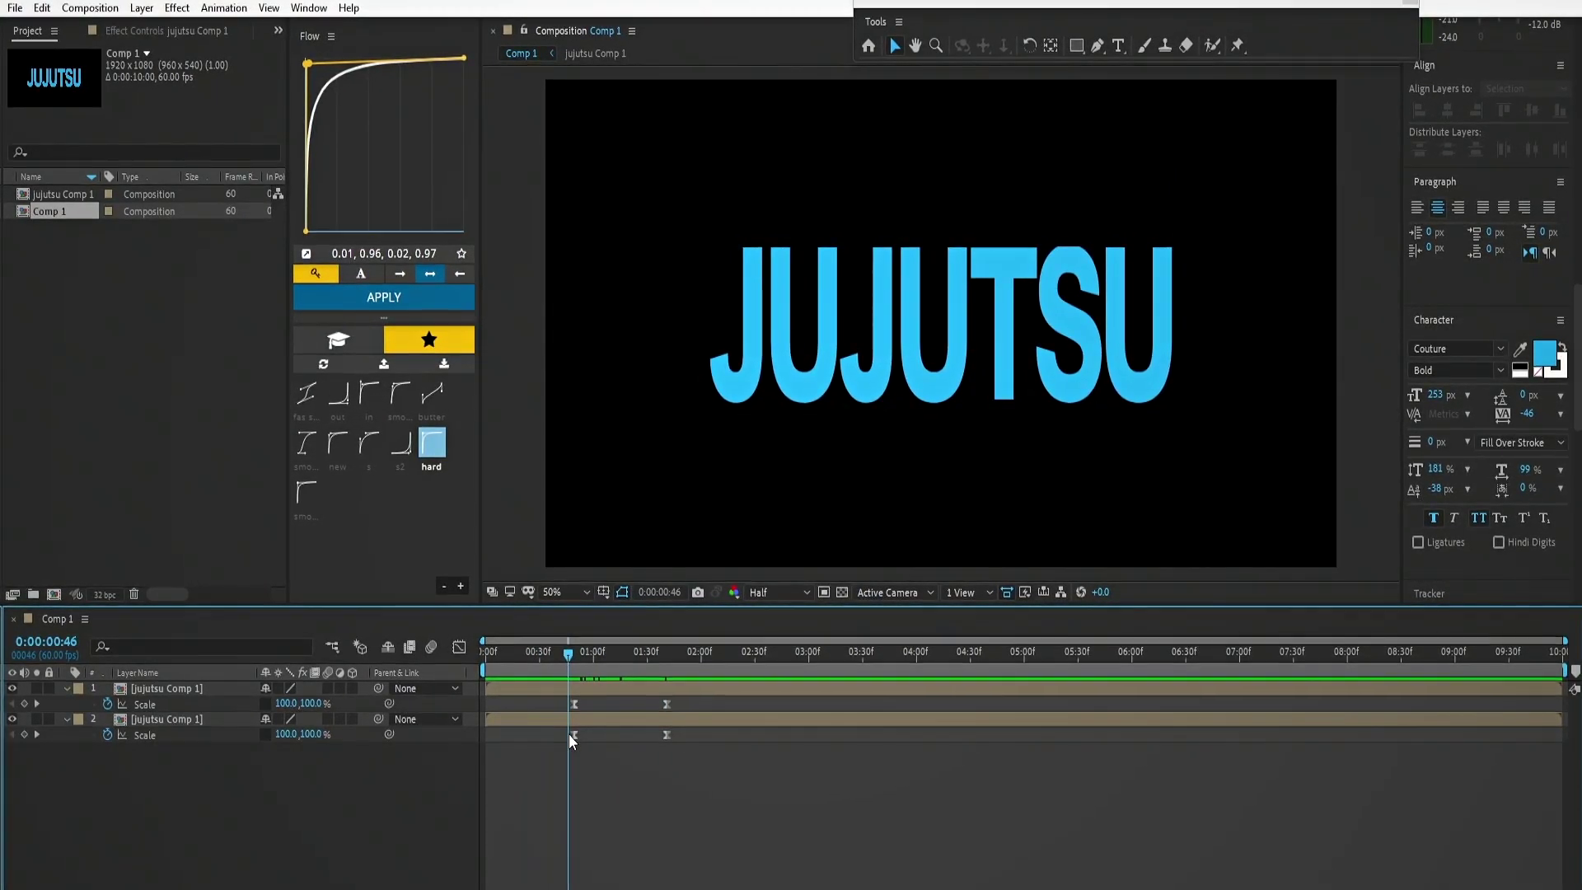
Add an orange KAISEN text layer over the JUJUTSU title and select it
left_click(1123, 46)
left_click(773, 312)
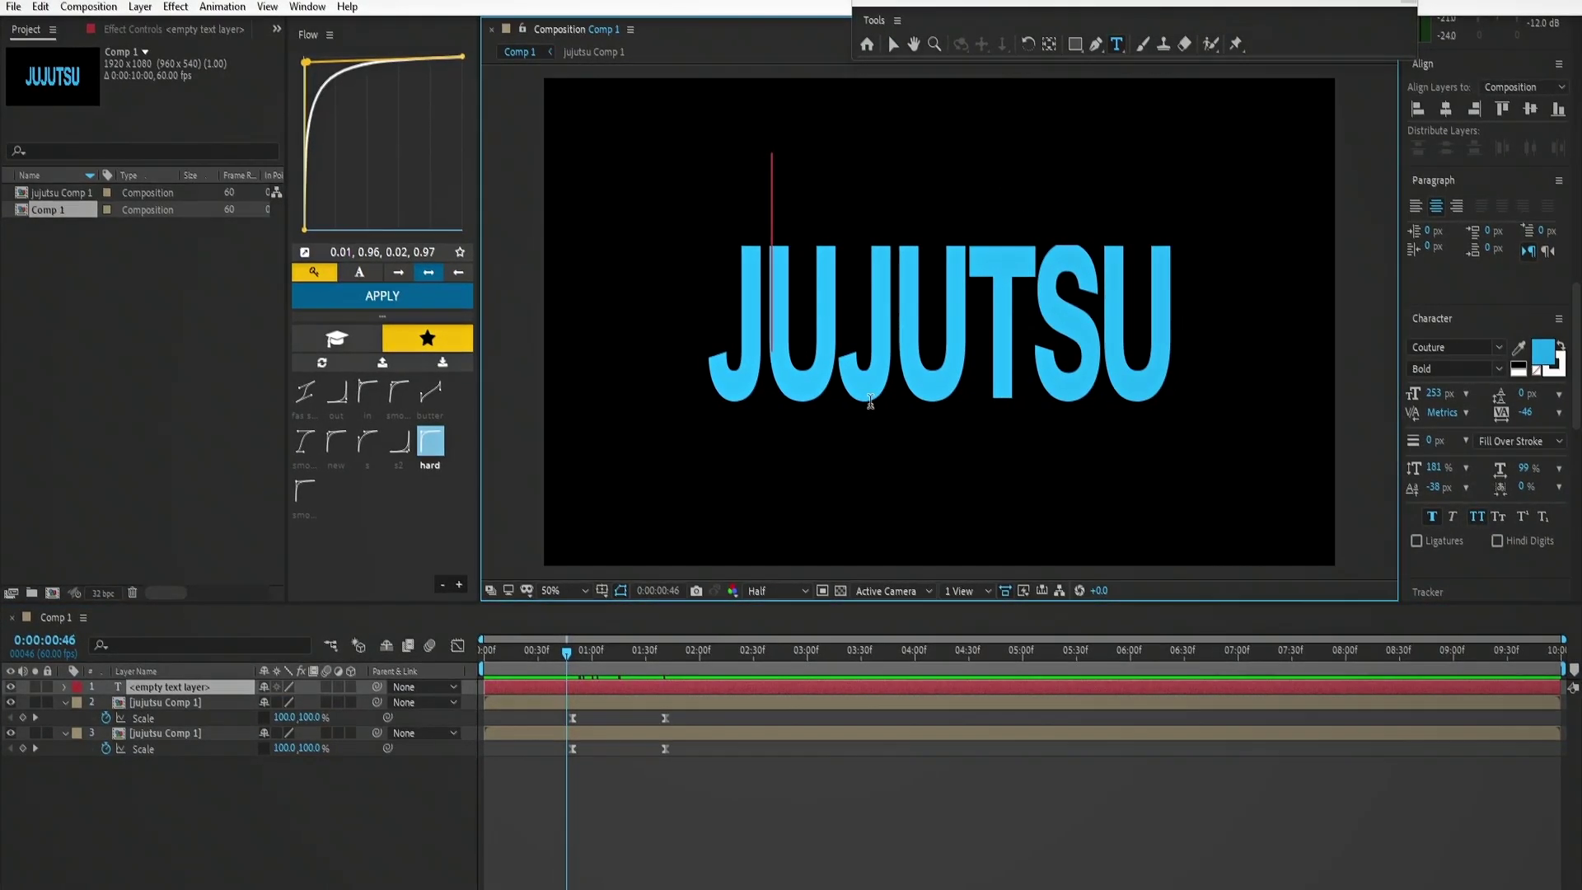
type("kaisen")
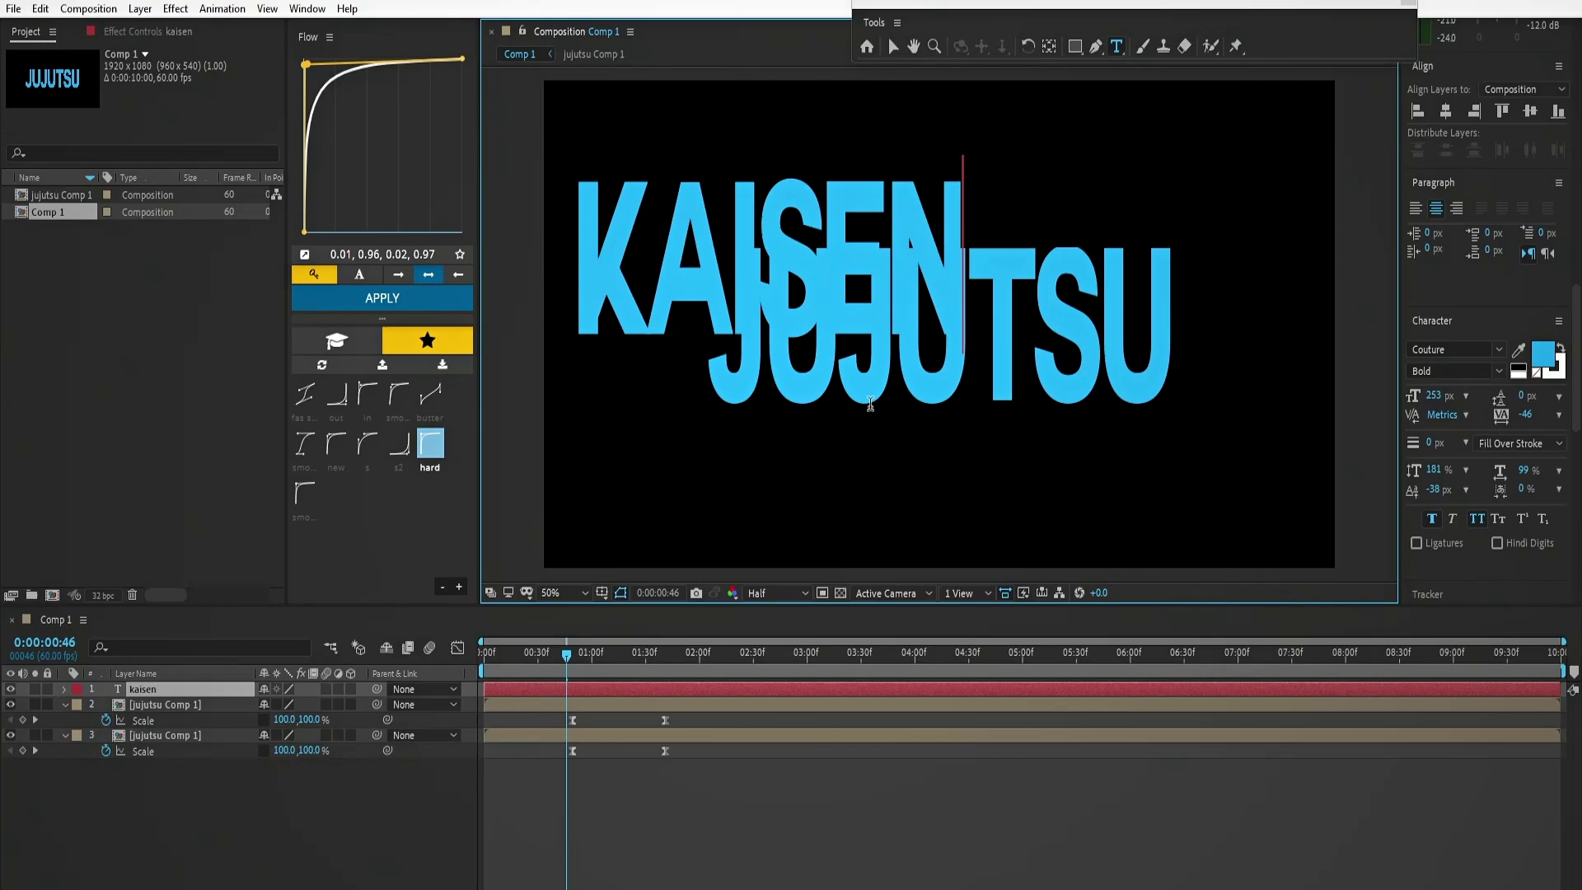
key("ctrl+a")
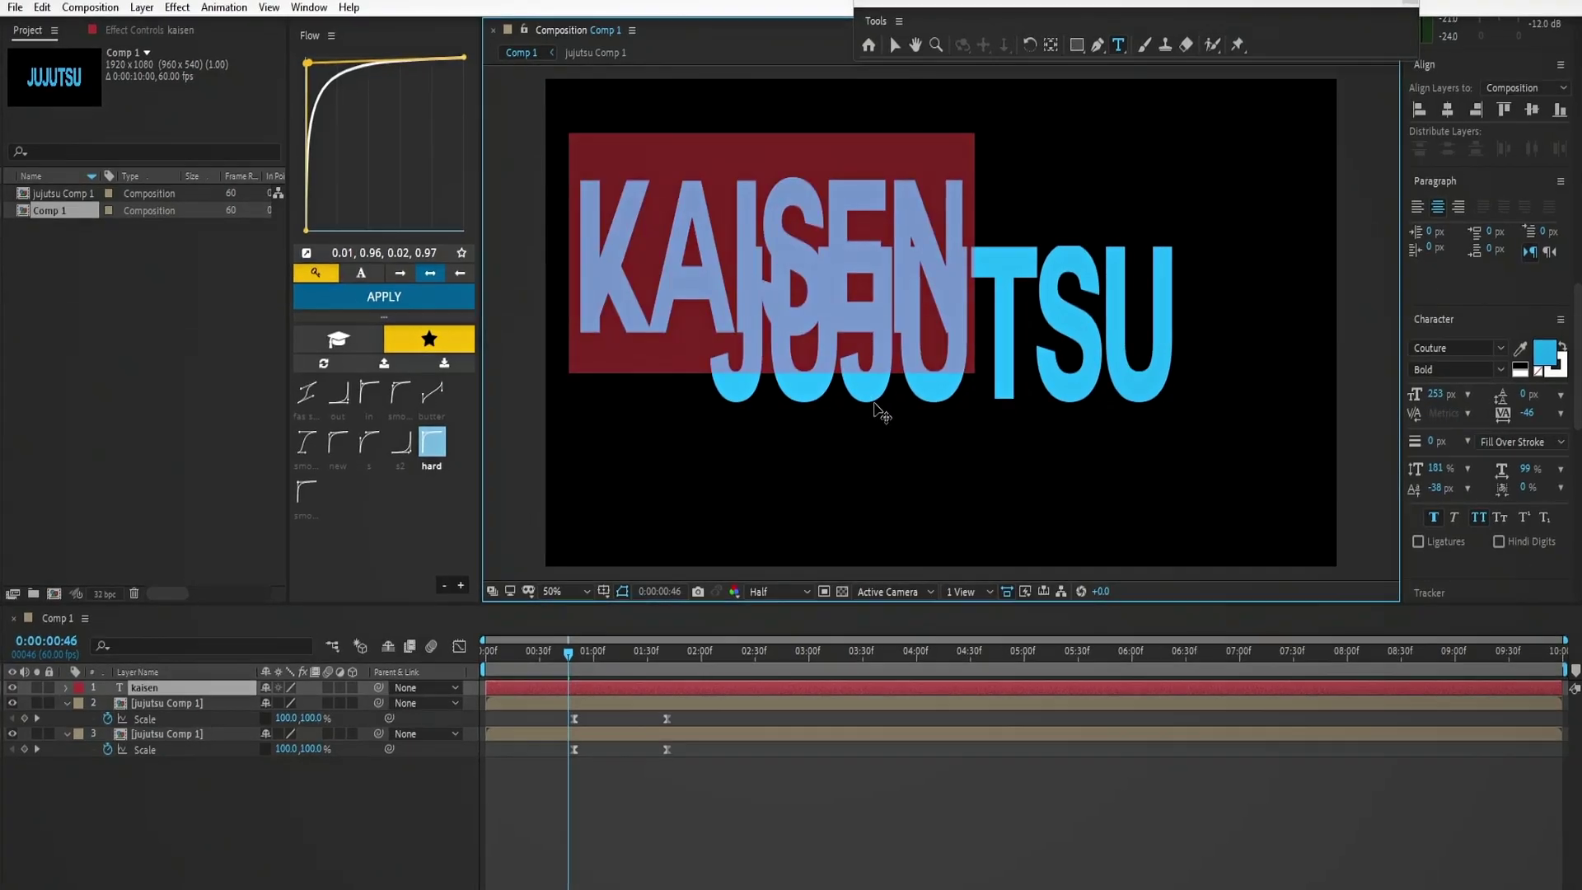
left_click(1543, 352)
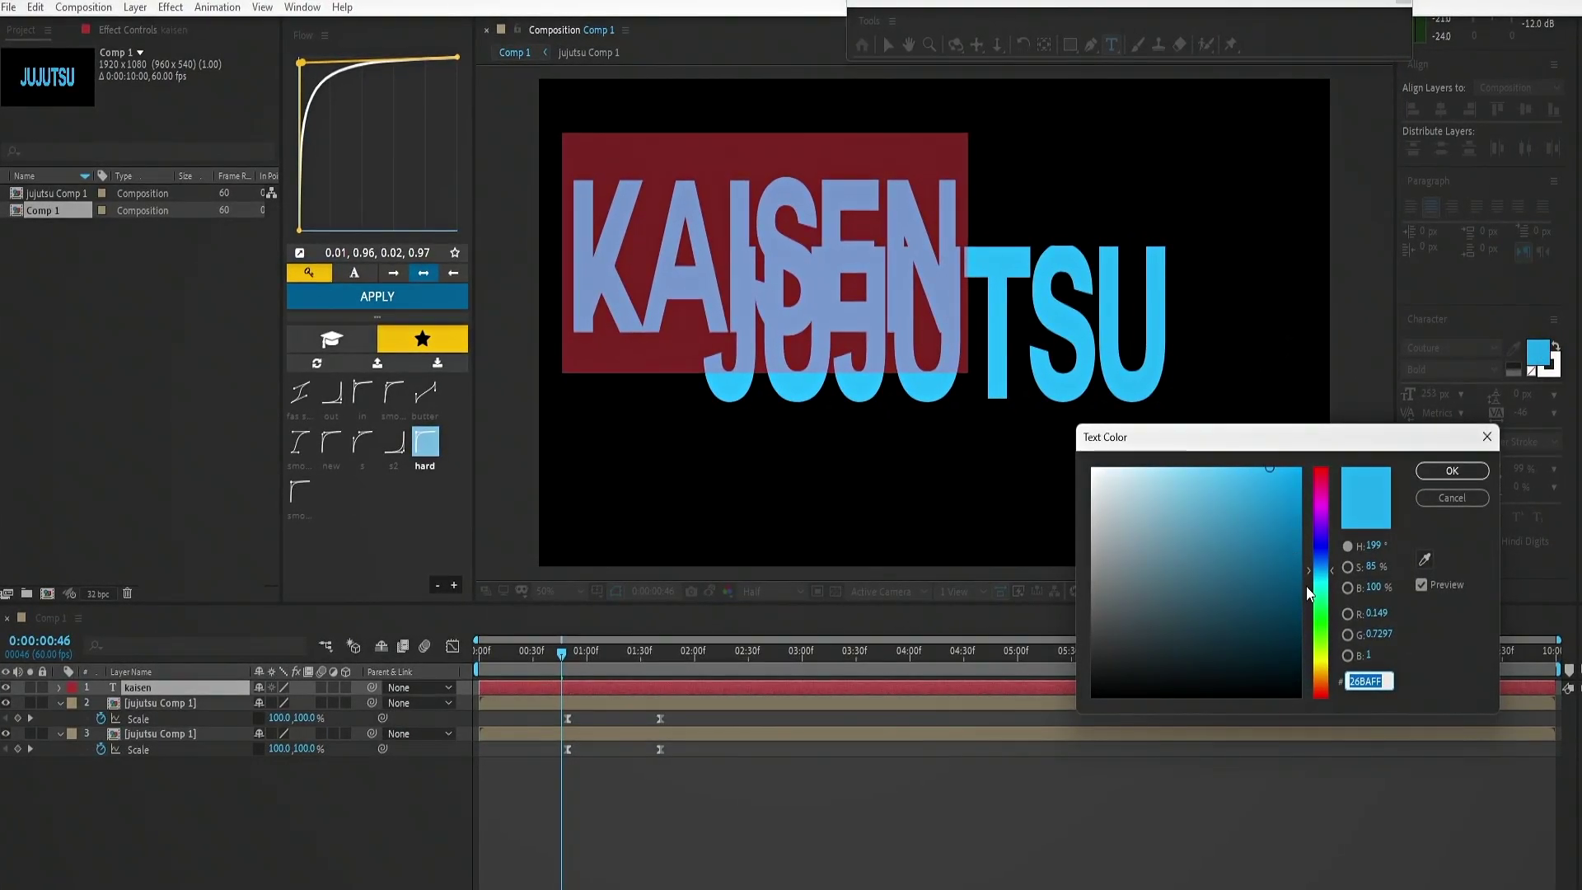
left_click_drag(1310, 594, 1315, 681)
key("Return")
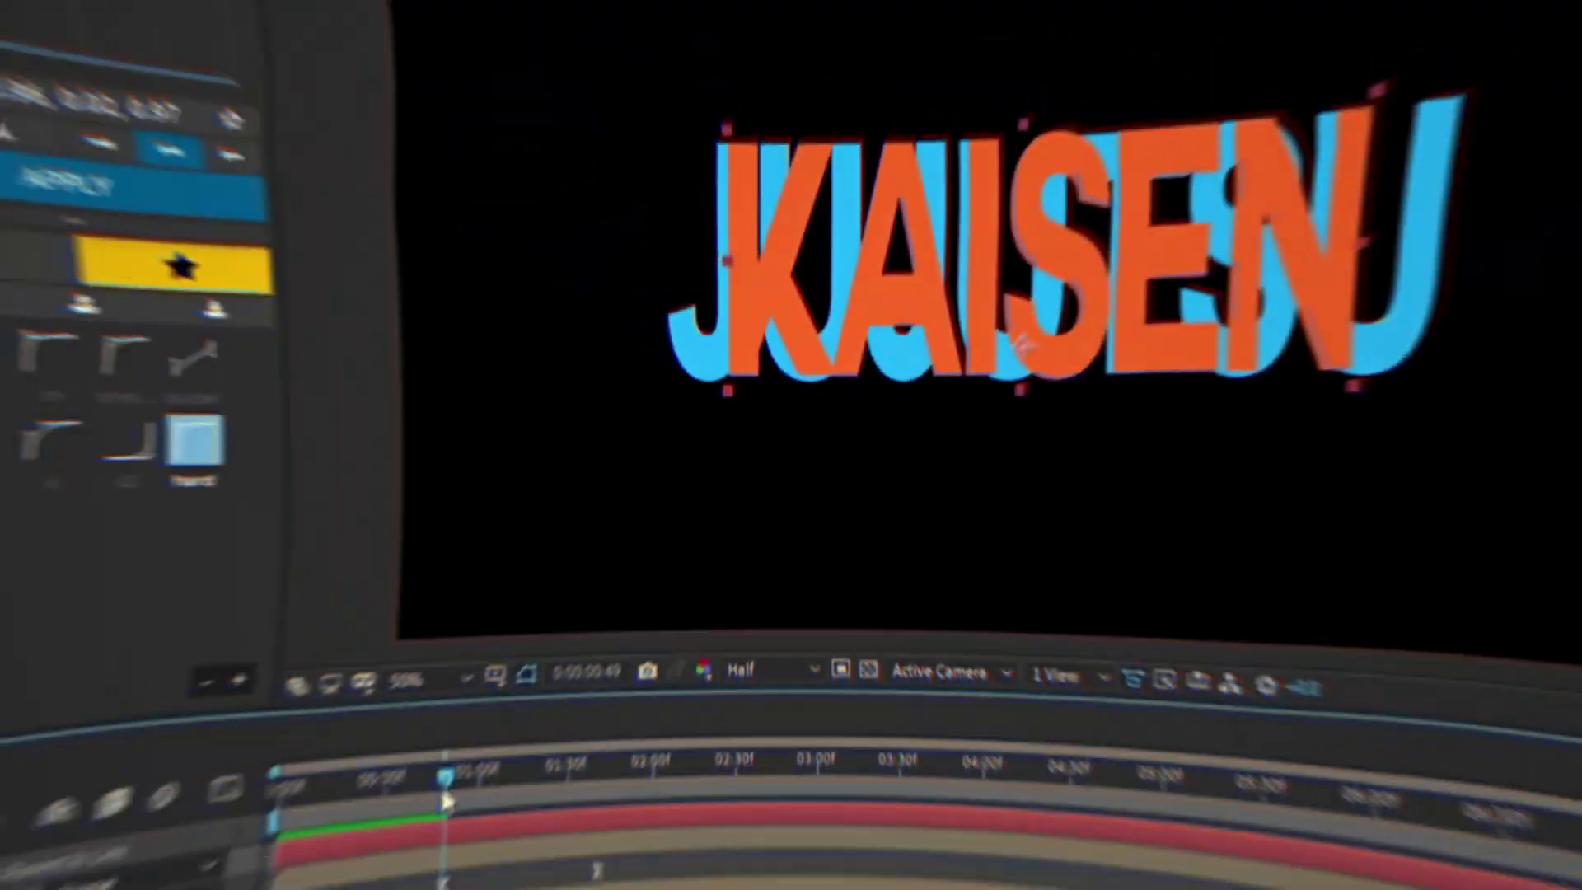
left_click(572, 687)
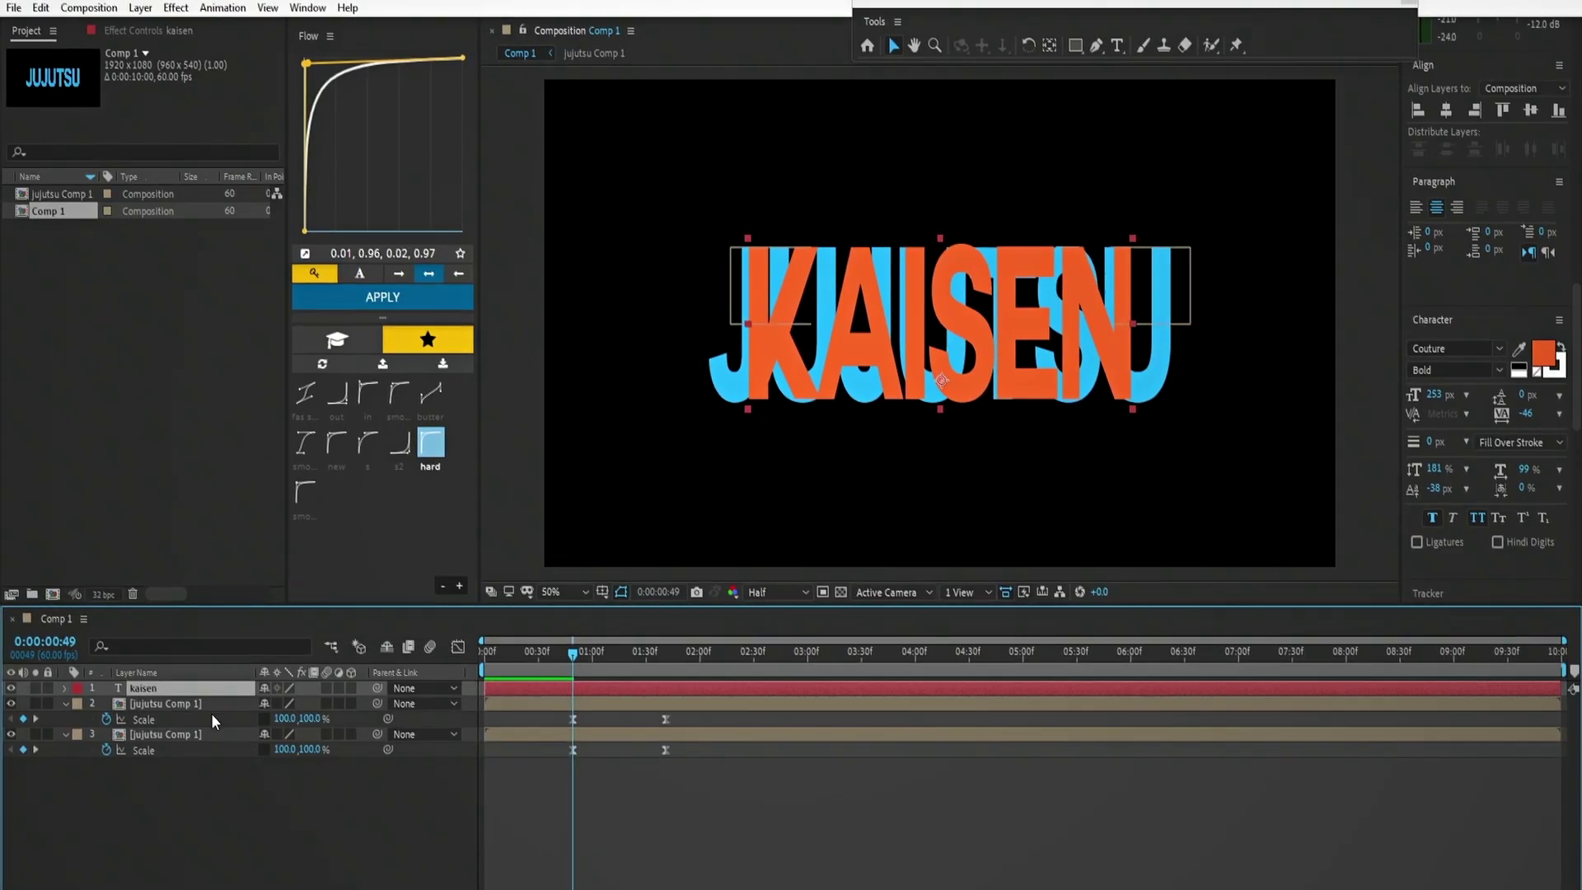
Add Scale keyframes to kaisen and move the later keyframe further along the timeline
key("alt+shift+s")
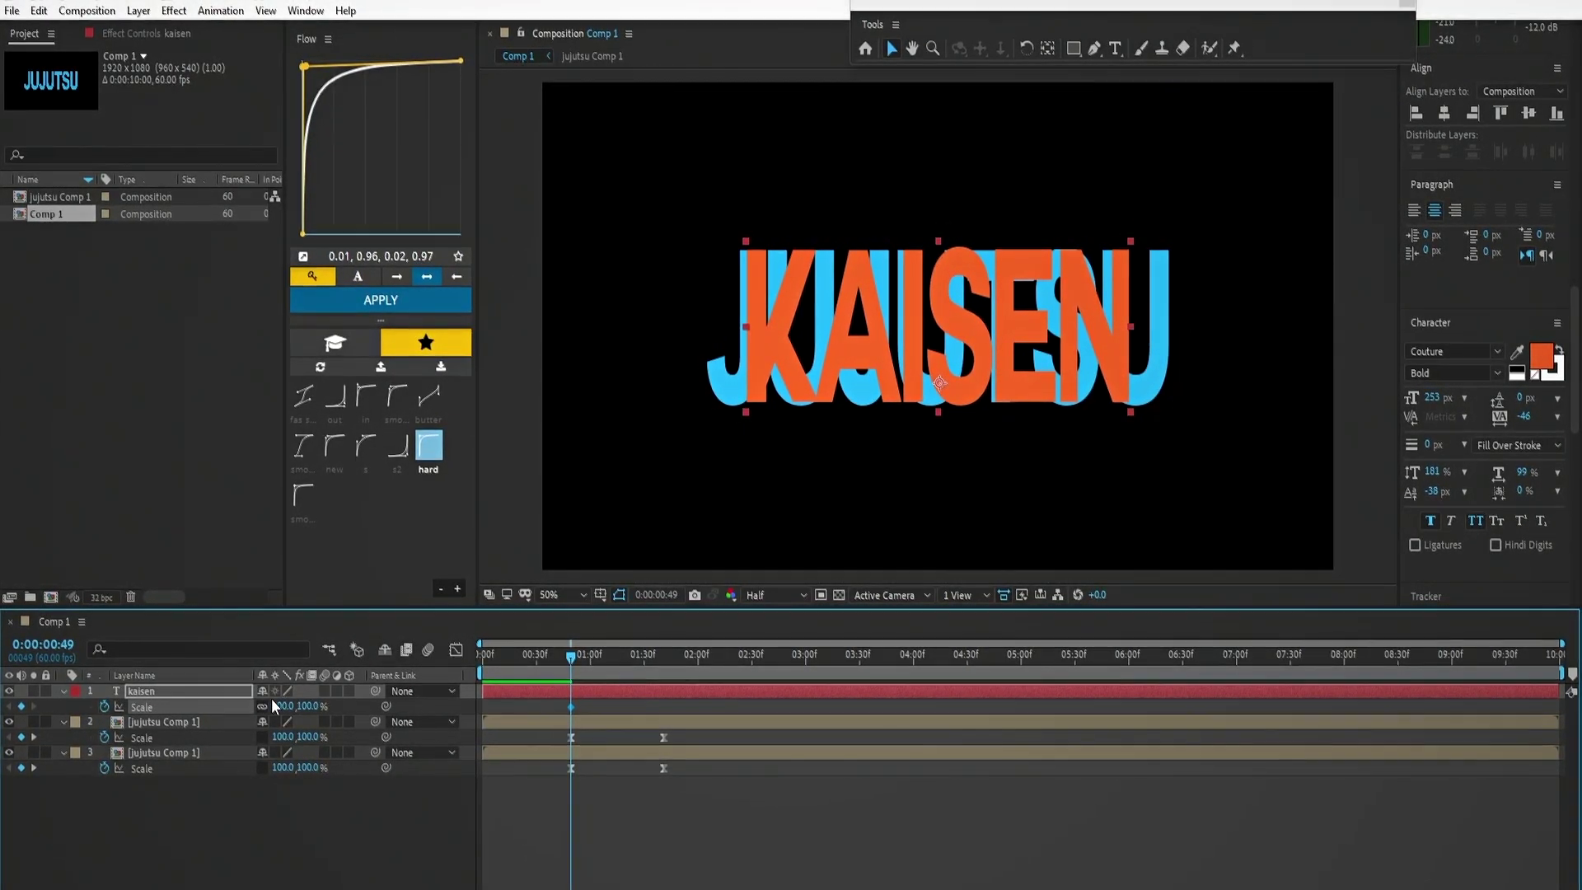
left_click(650, 660)
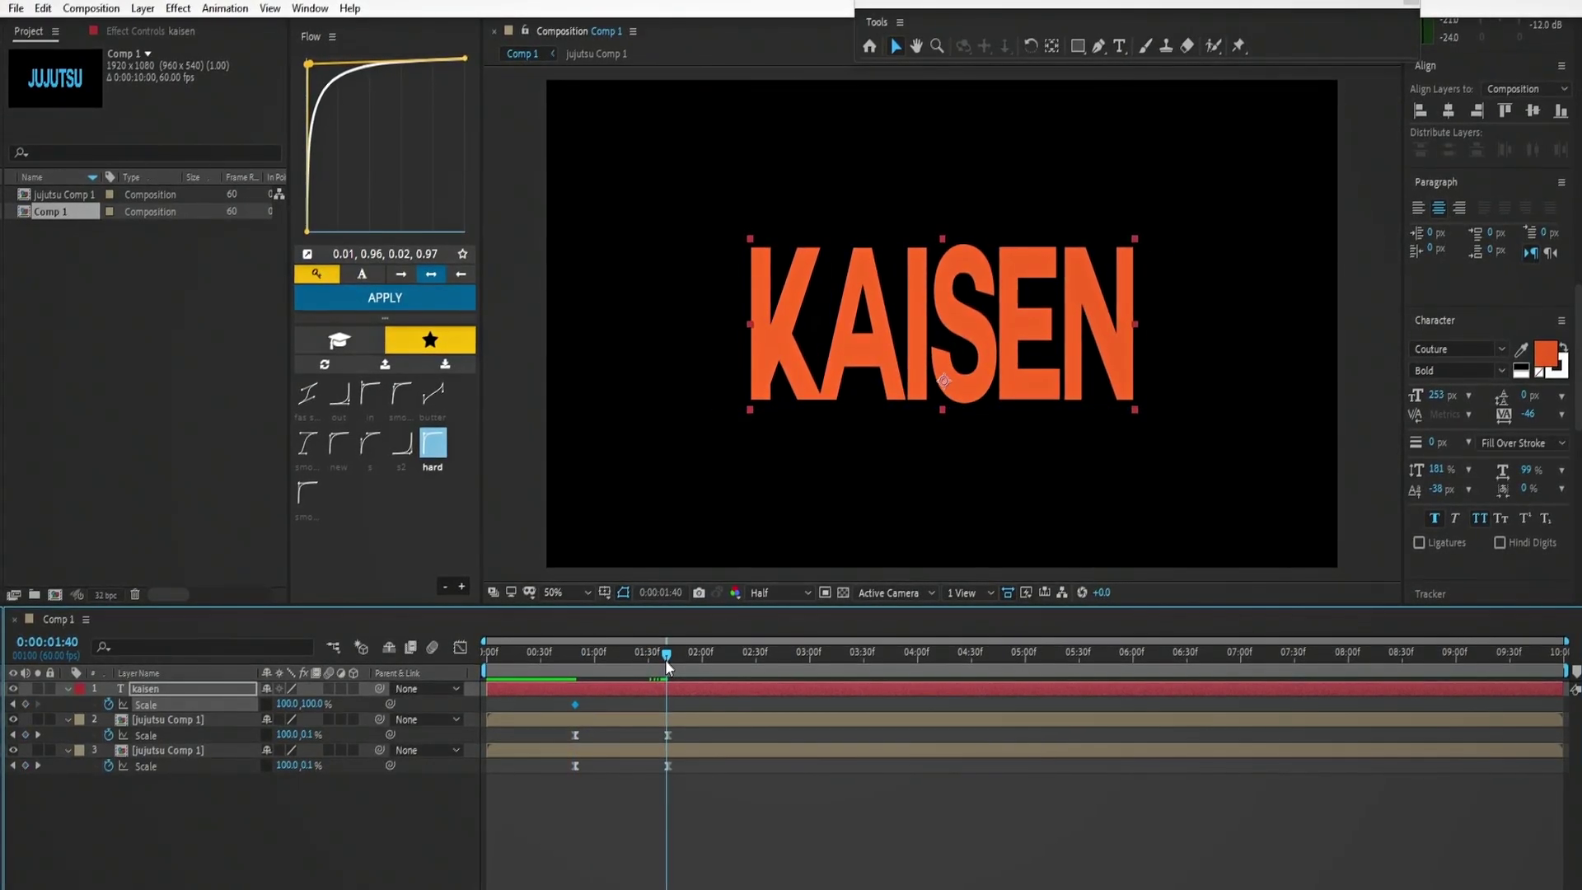
left_click(567, 654)
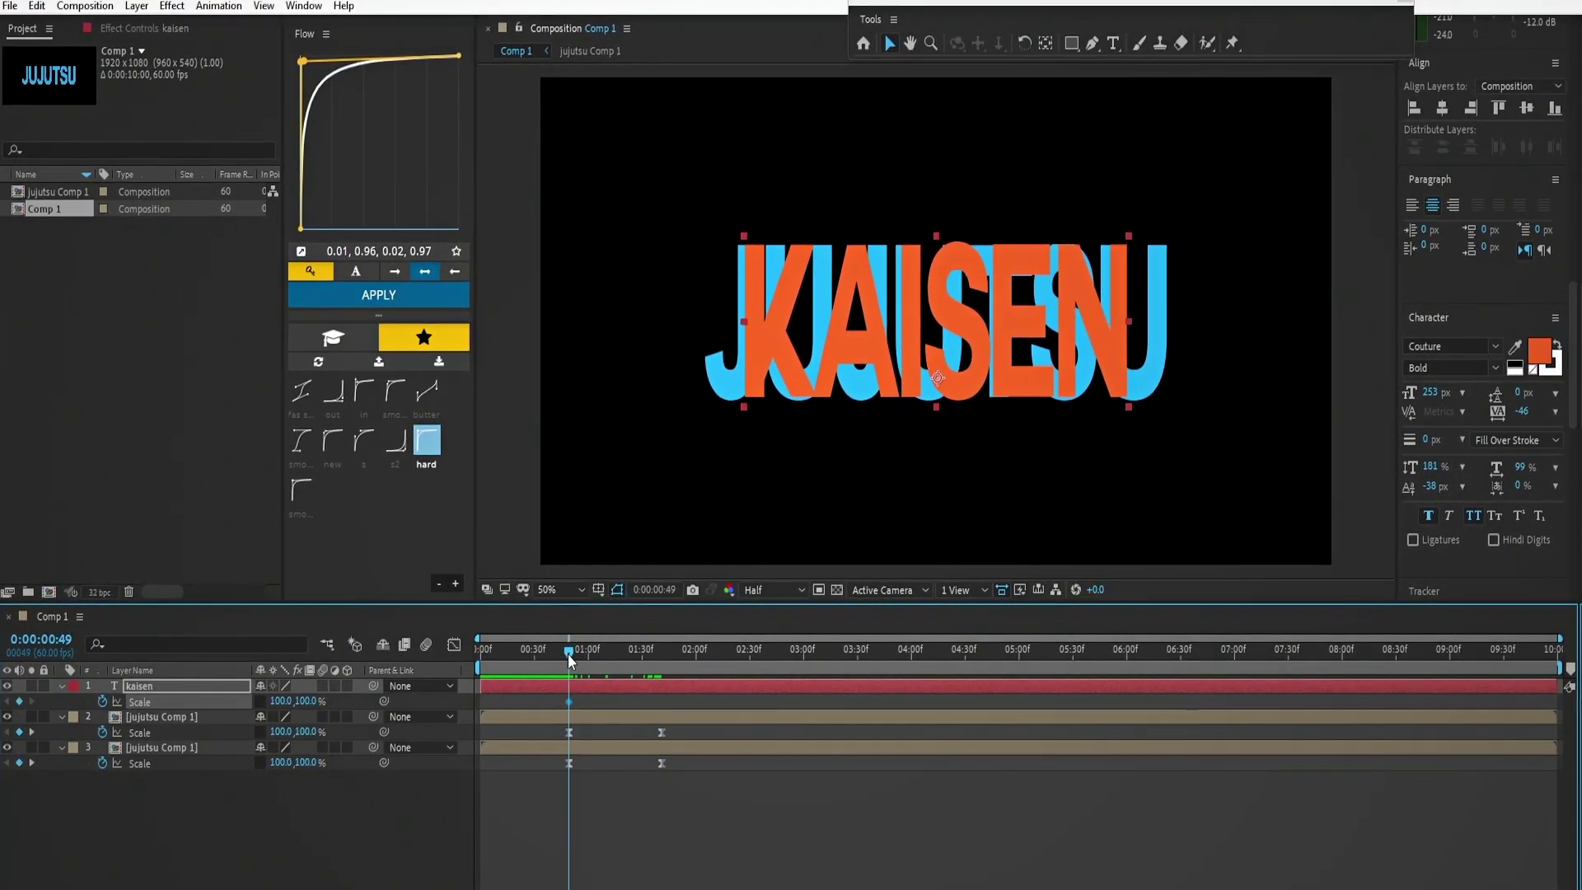
left_click_drag(576, 704, 651, 735)
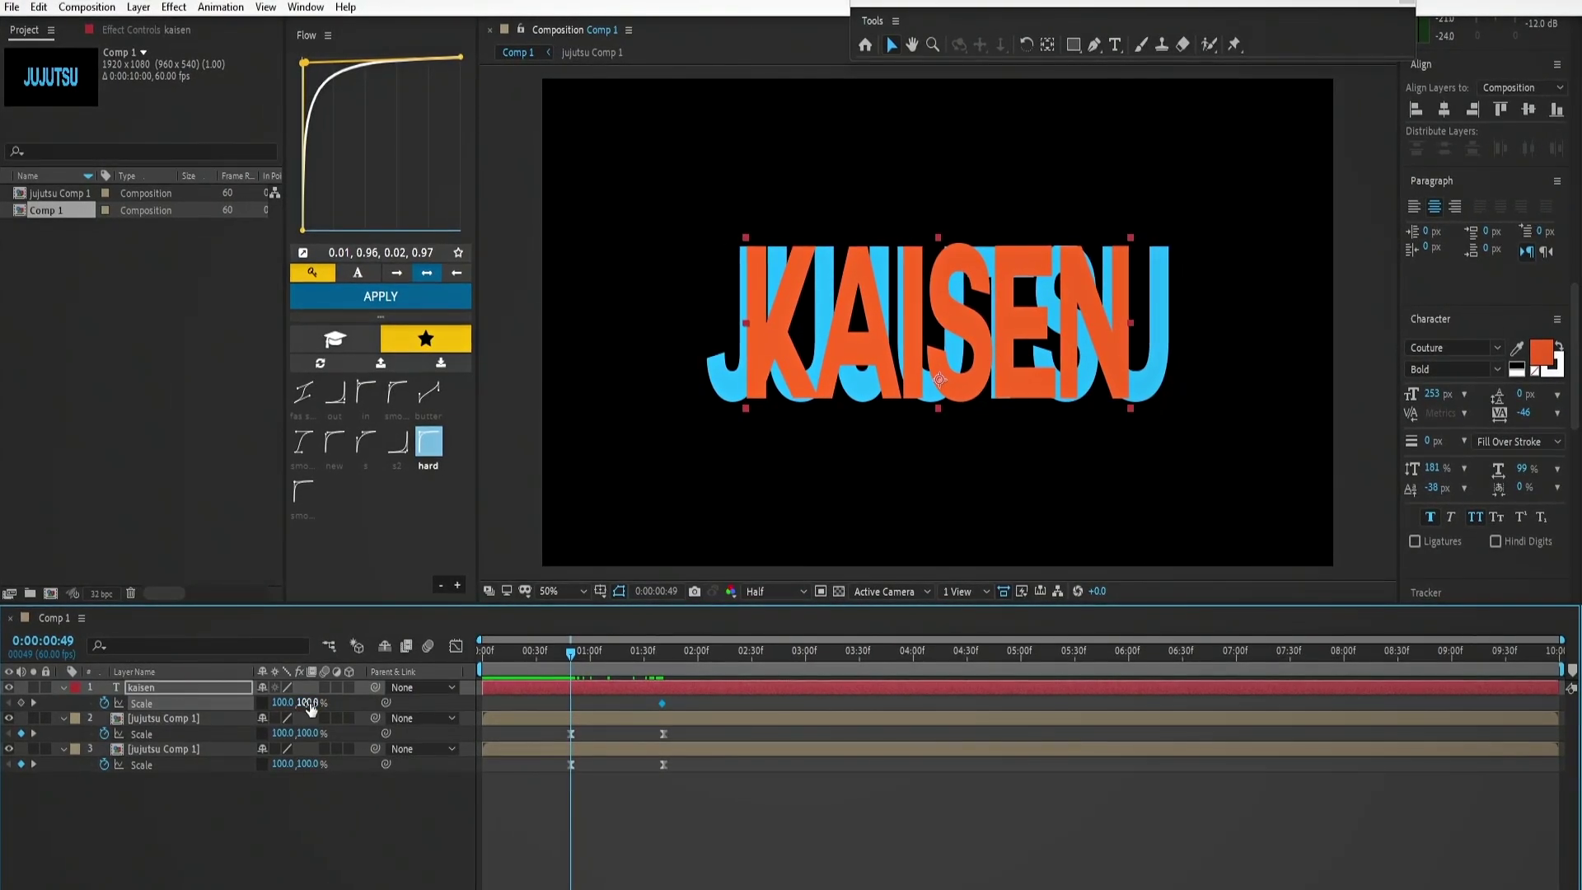
left_click_drag(314, 714, 273, 708)
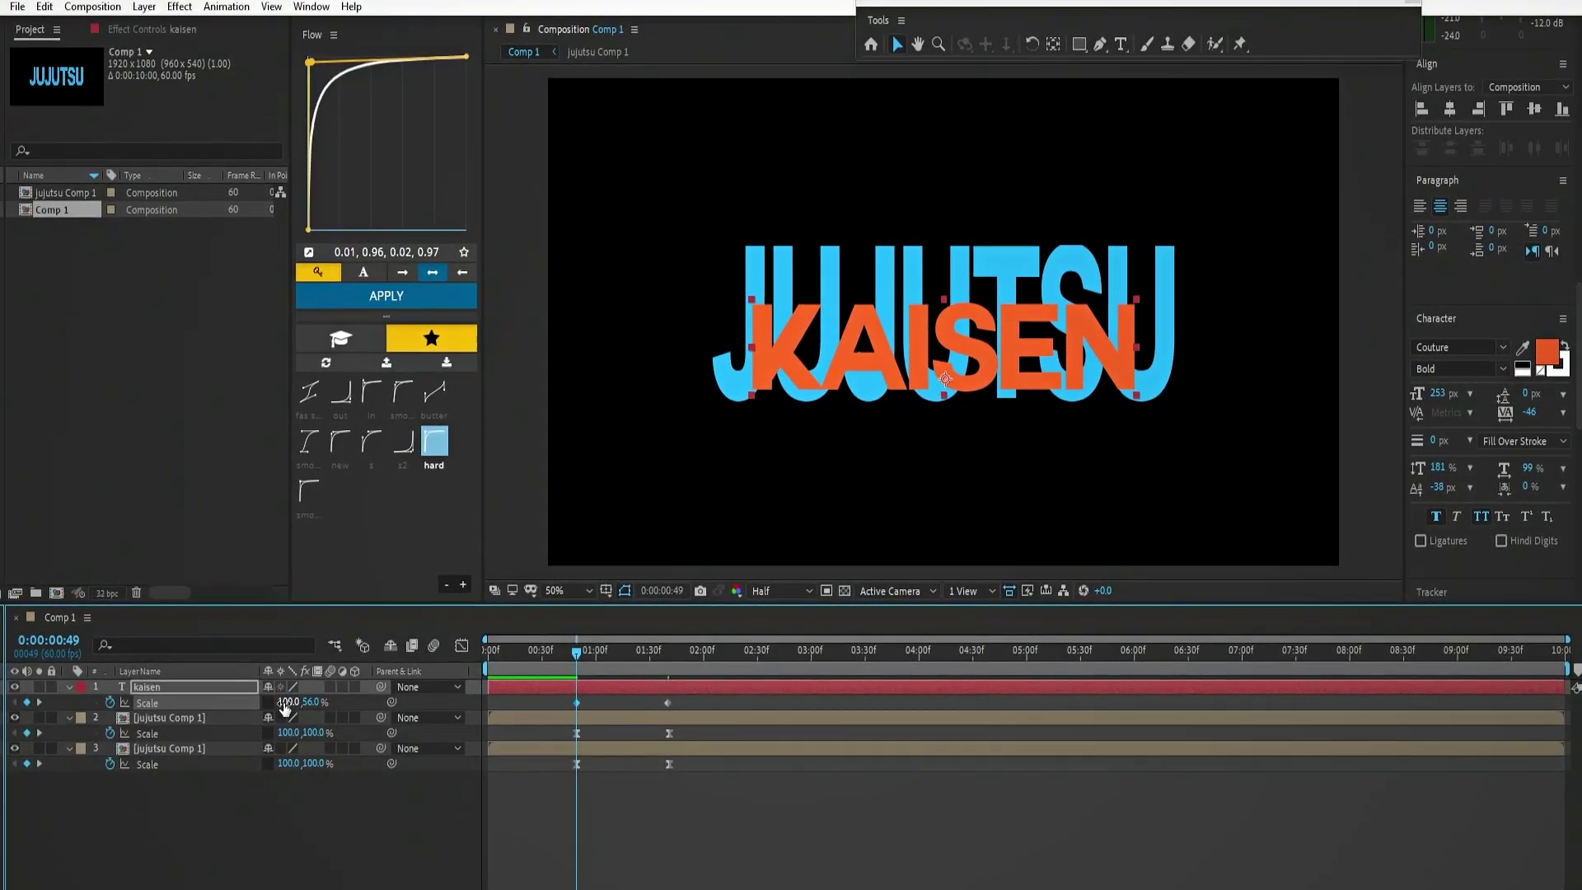
key("ctrl+z")
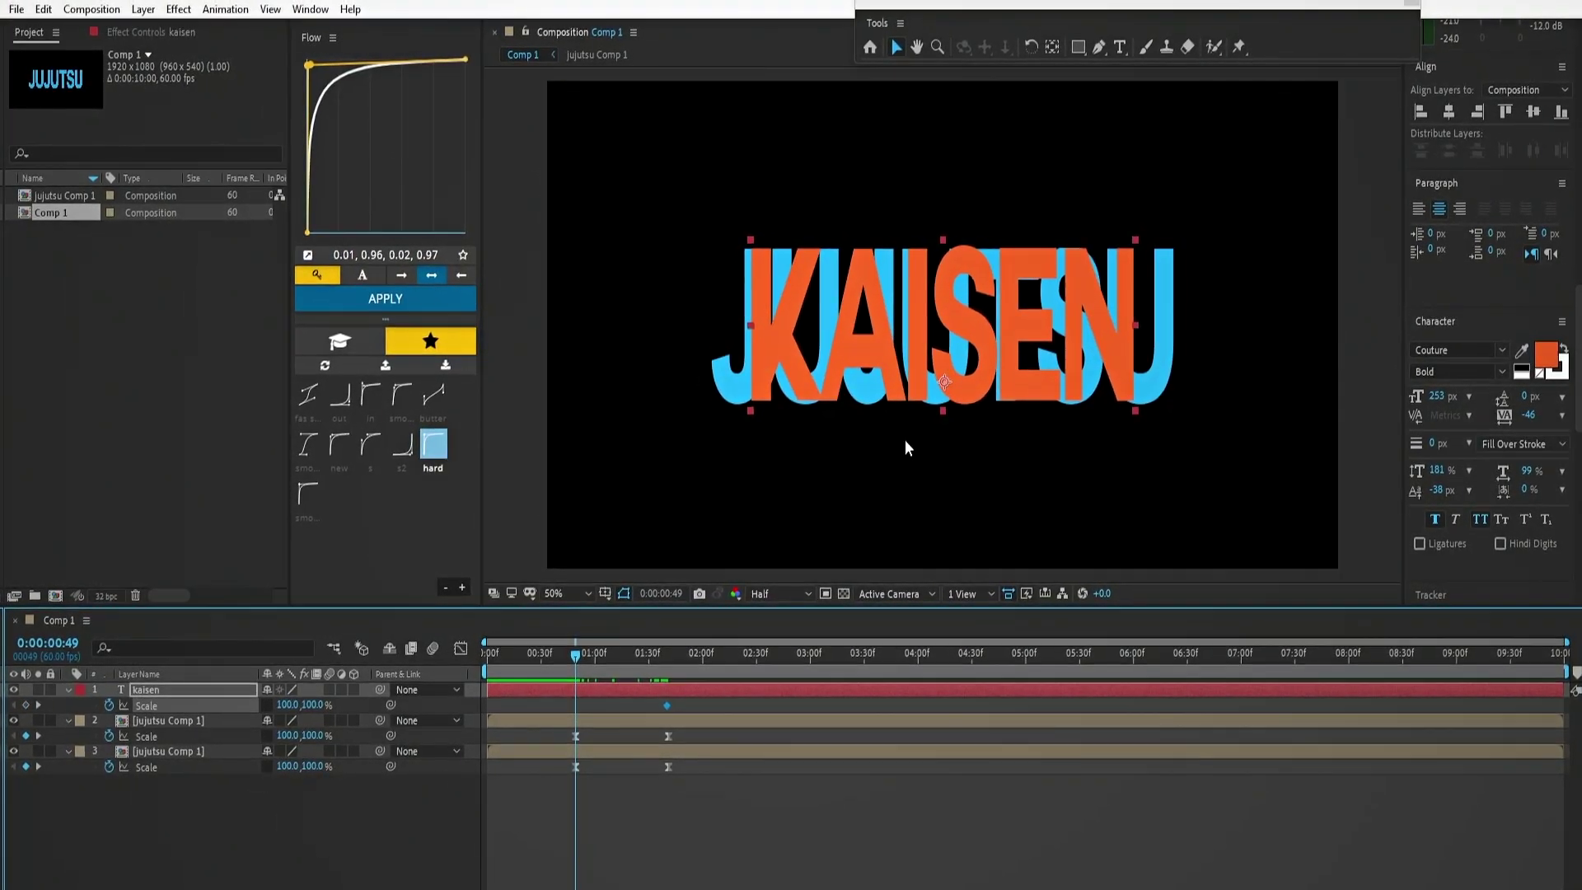
Centre KAISEN's anchor point and squash its height flat at the 0:49 keyframe
left_click(1045, 46)
left_click_drag(954, 357, 940, 325)
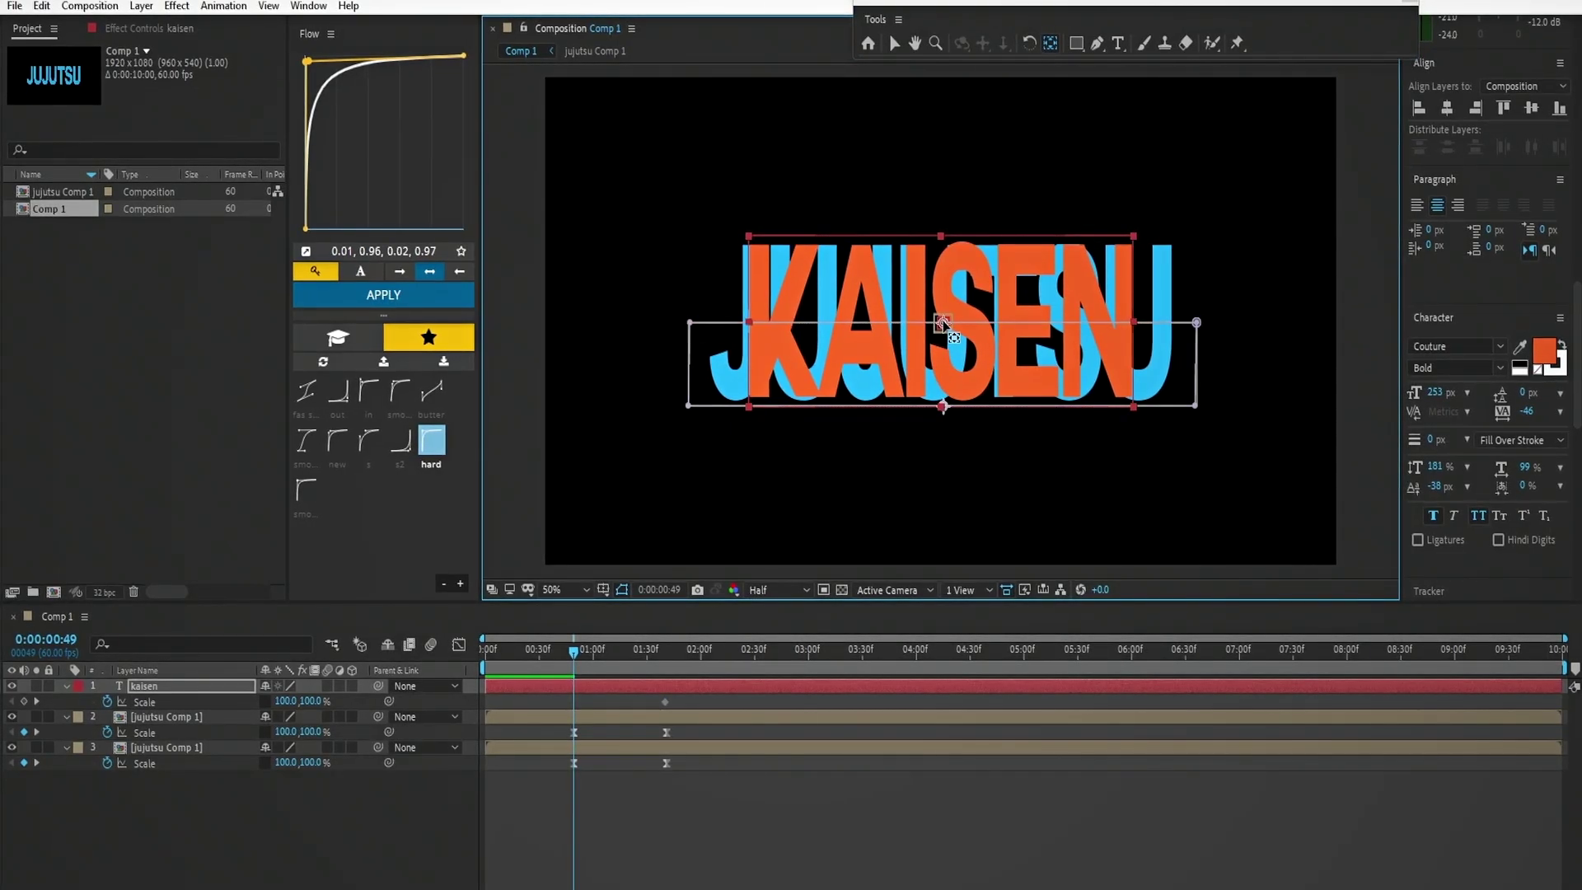
left_click(239, 706)
key("v")
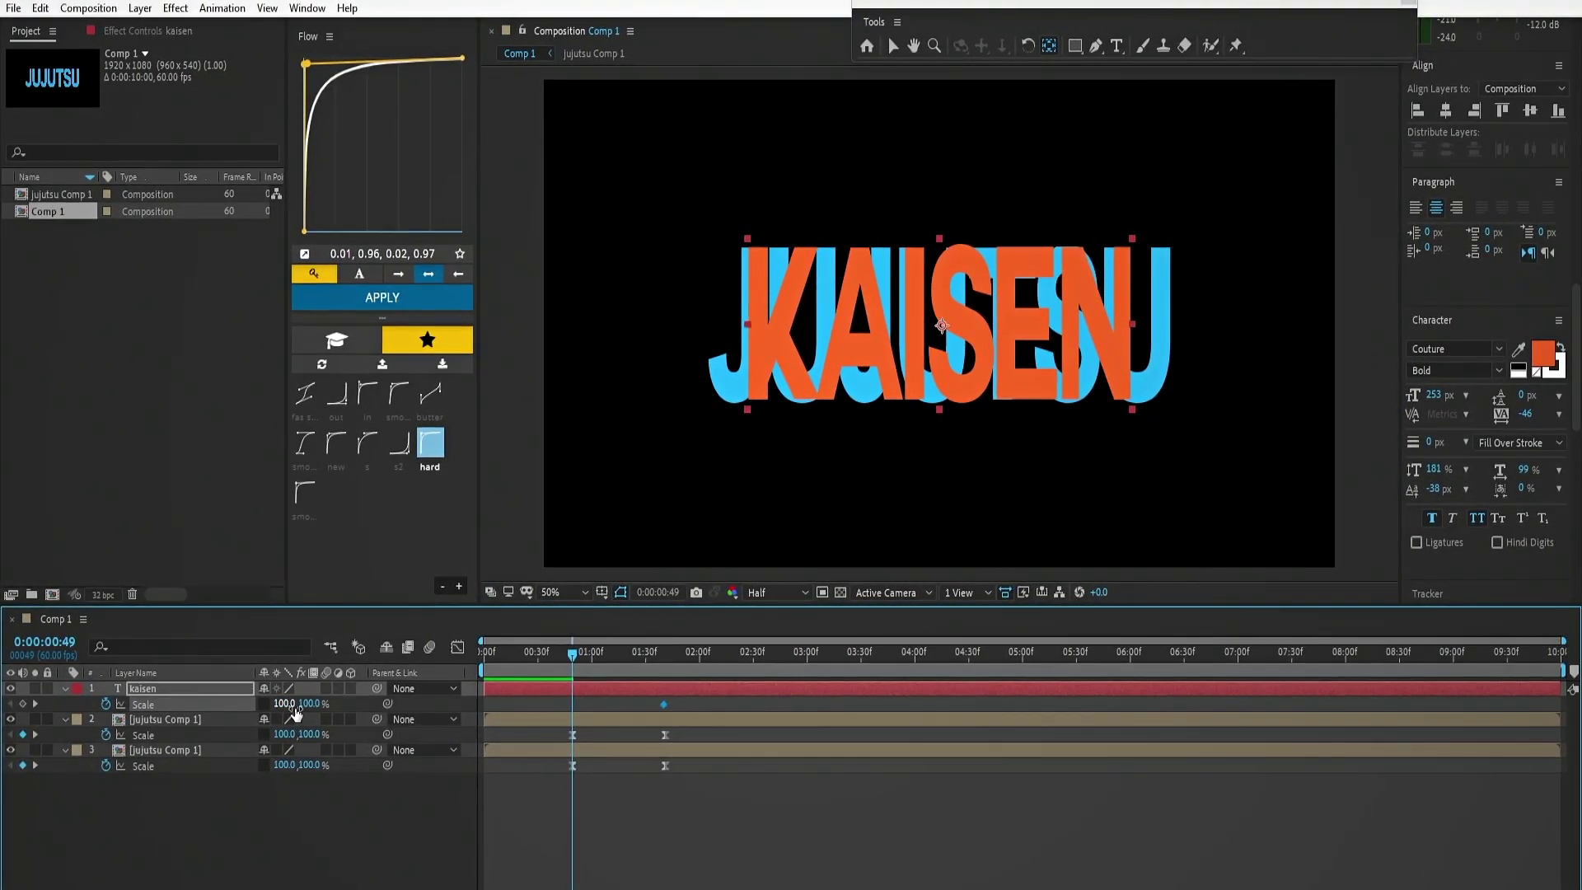
left_click_drag(306, 706, 223, 713)
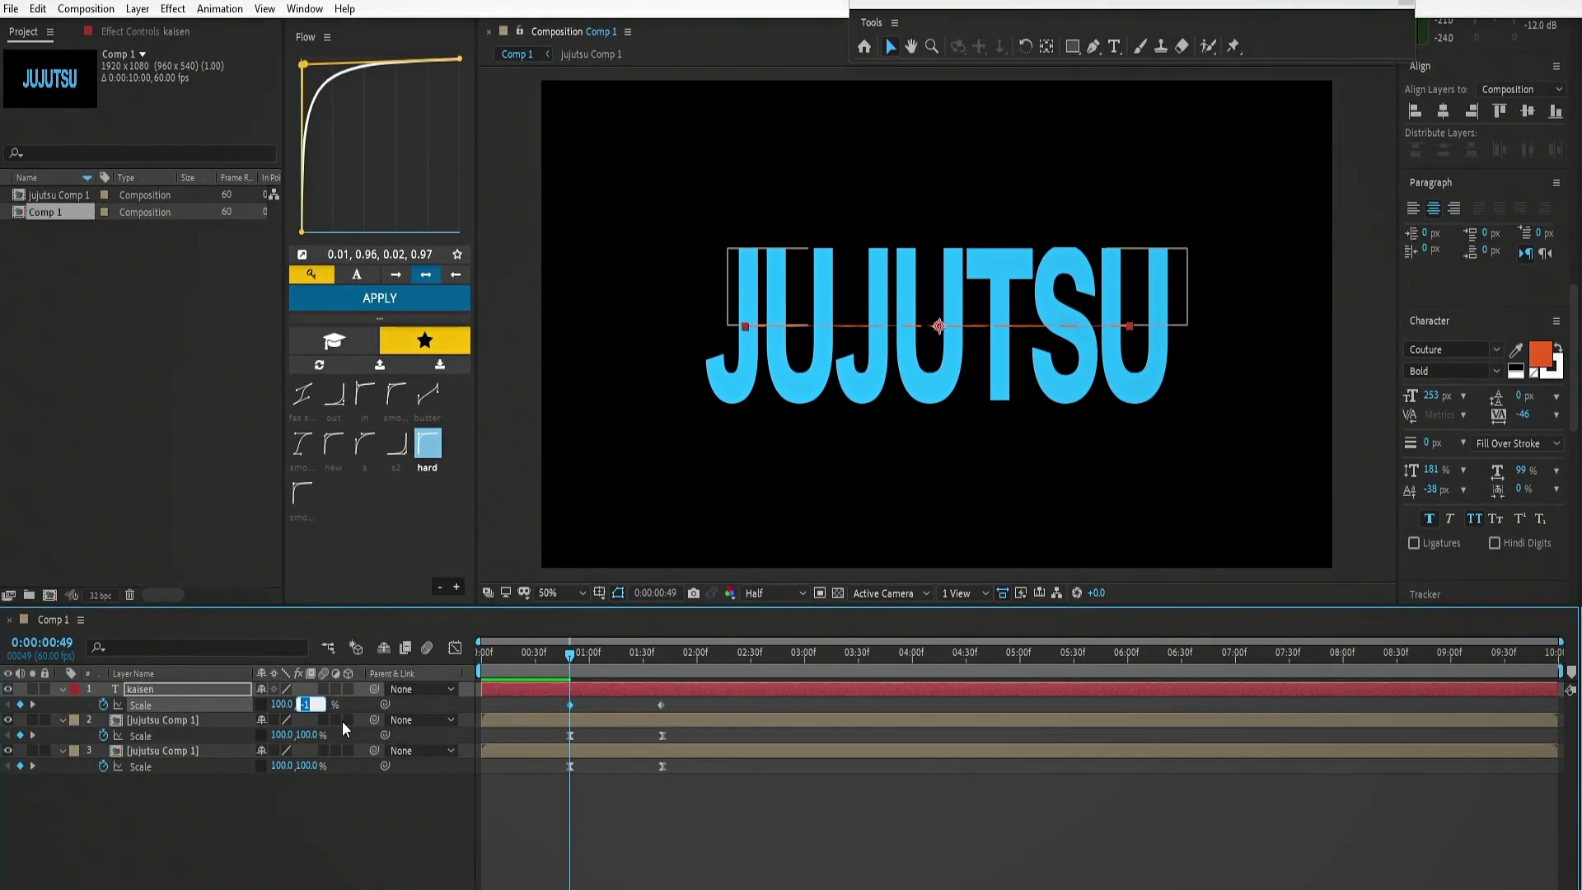
Start KAISEN at 0% height, ease its Scale keyframes, and enable motion blur on all three layers
type("0")
left_click(363, 710)
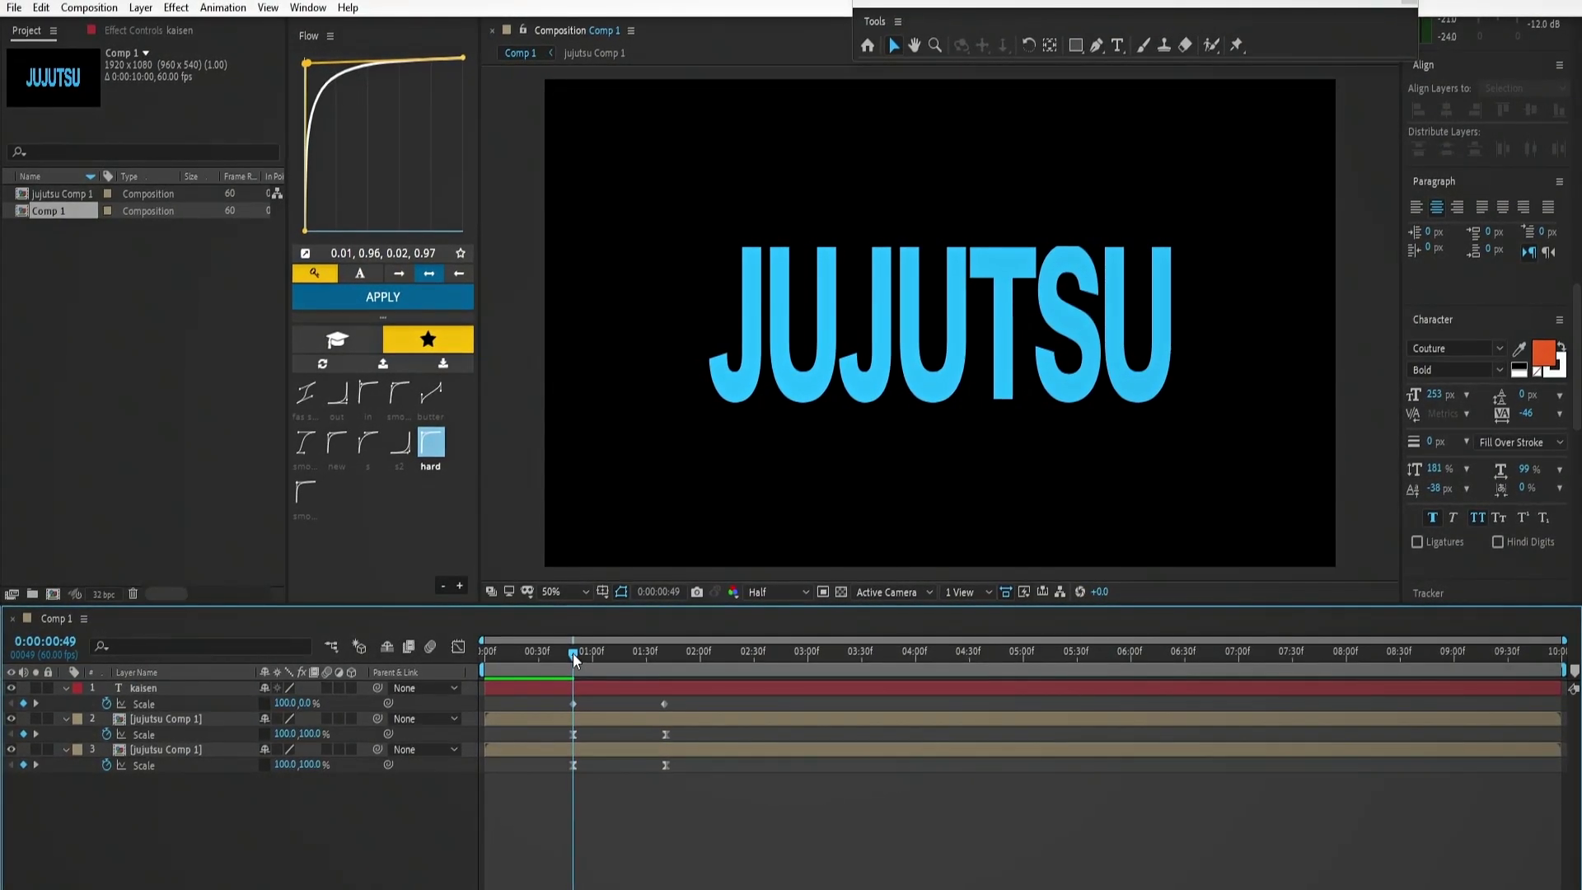
left_click_drag(572, 653, 683, 710)
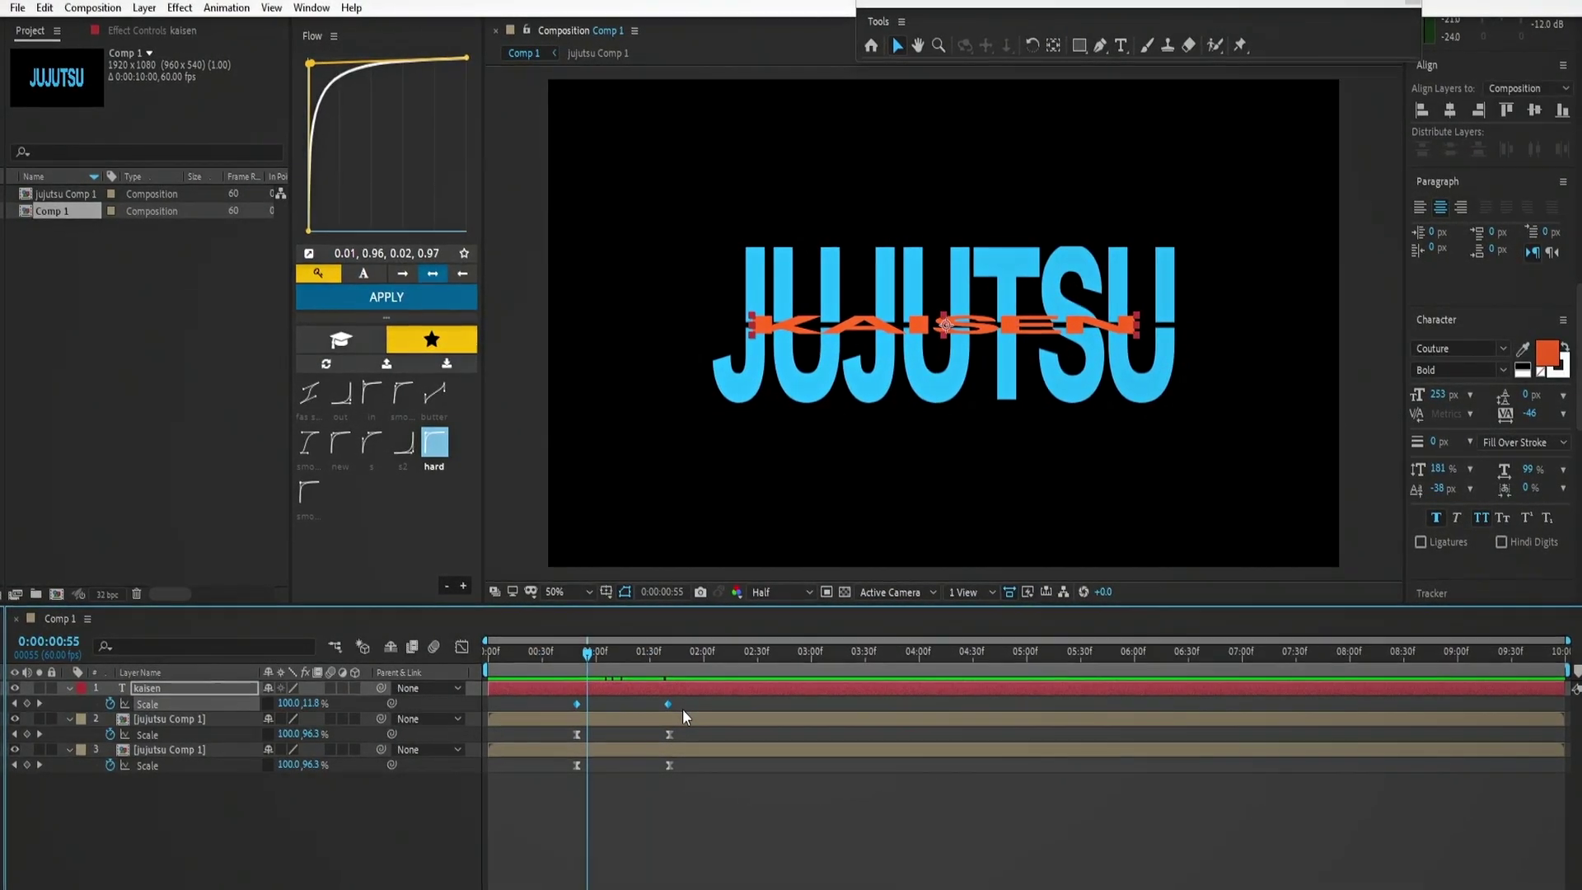
key("F9")
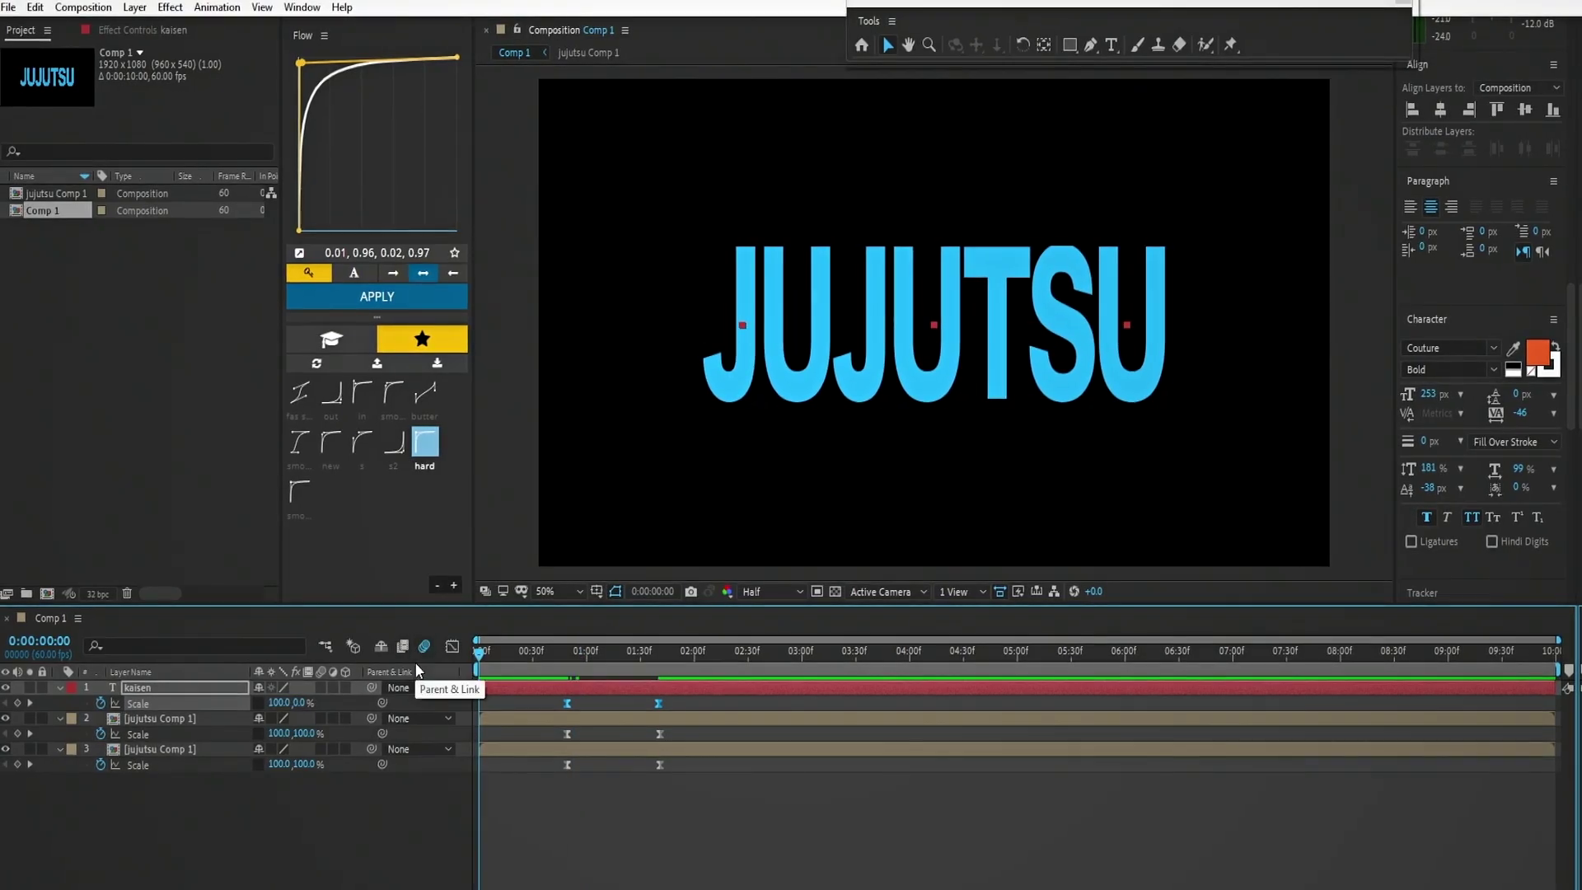
left_click_drag(326, 689, 320, 760)
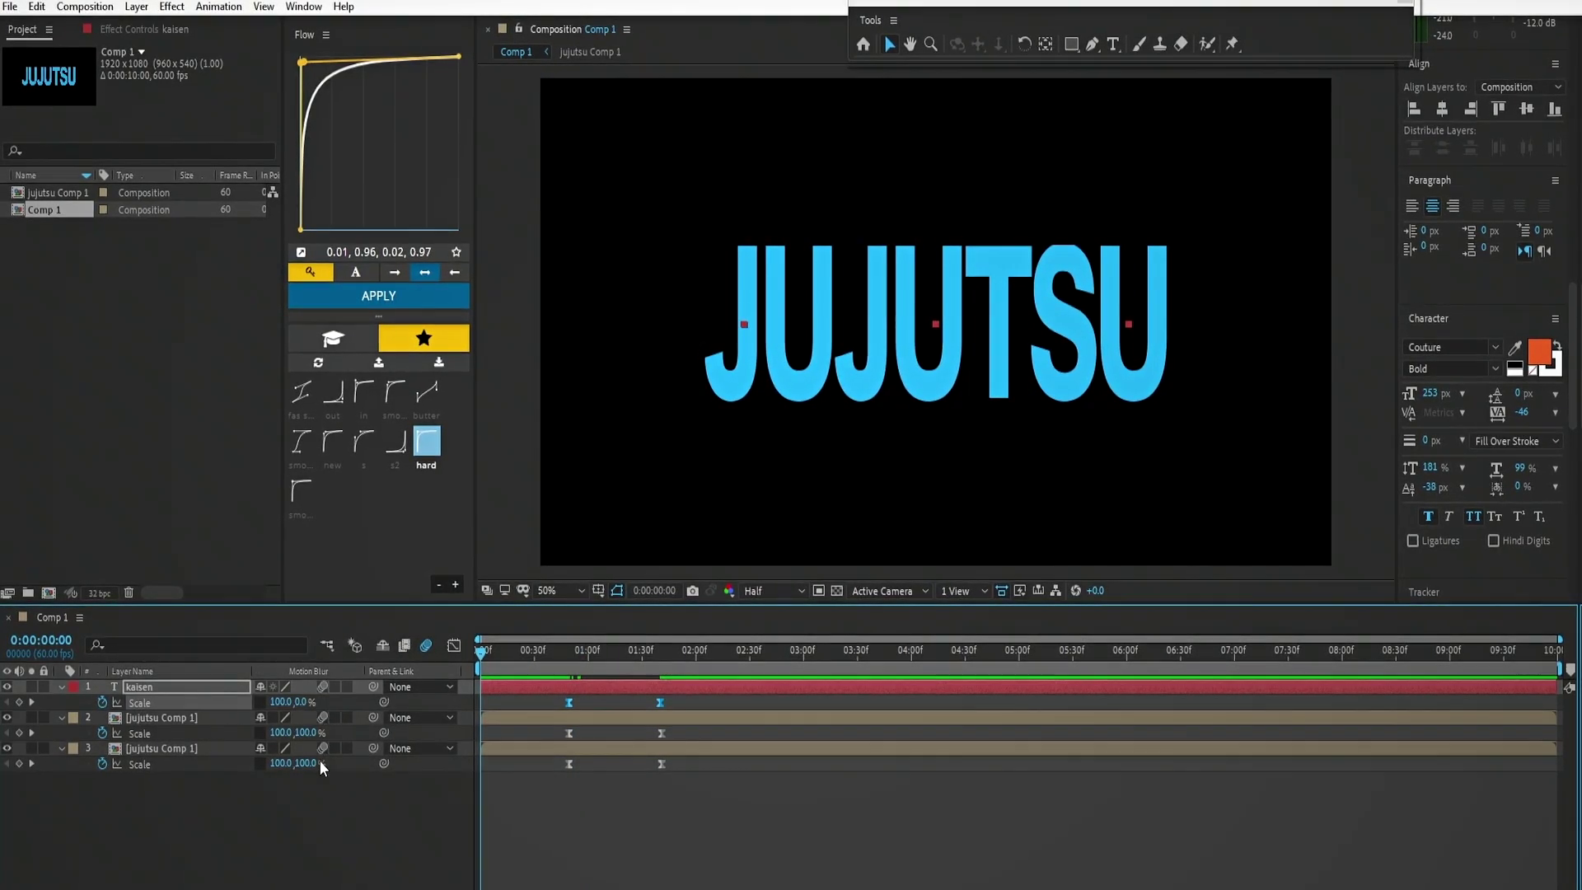
left_click(586, 804)
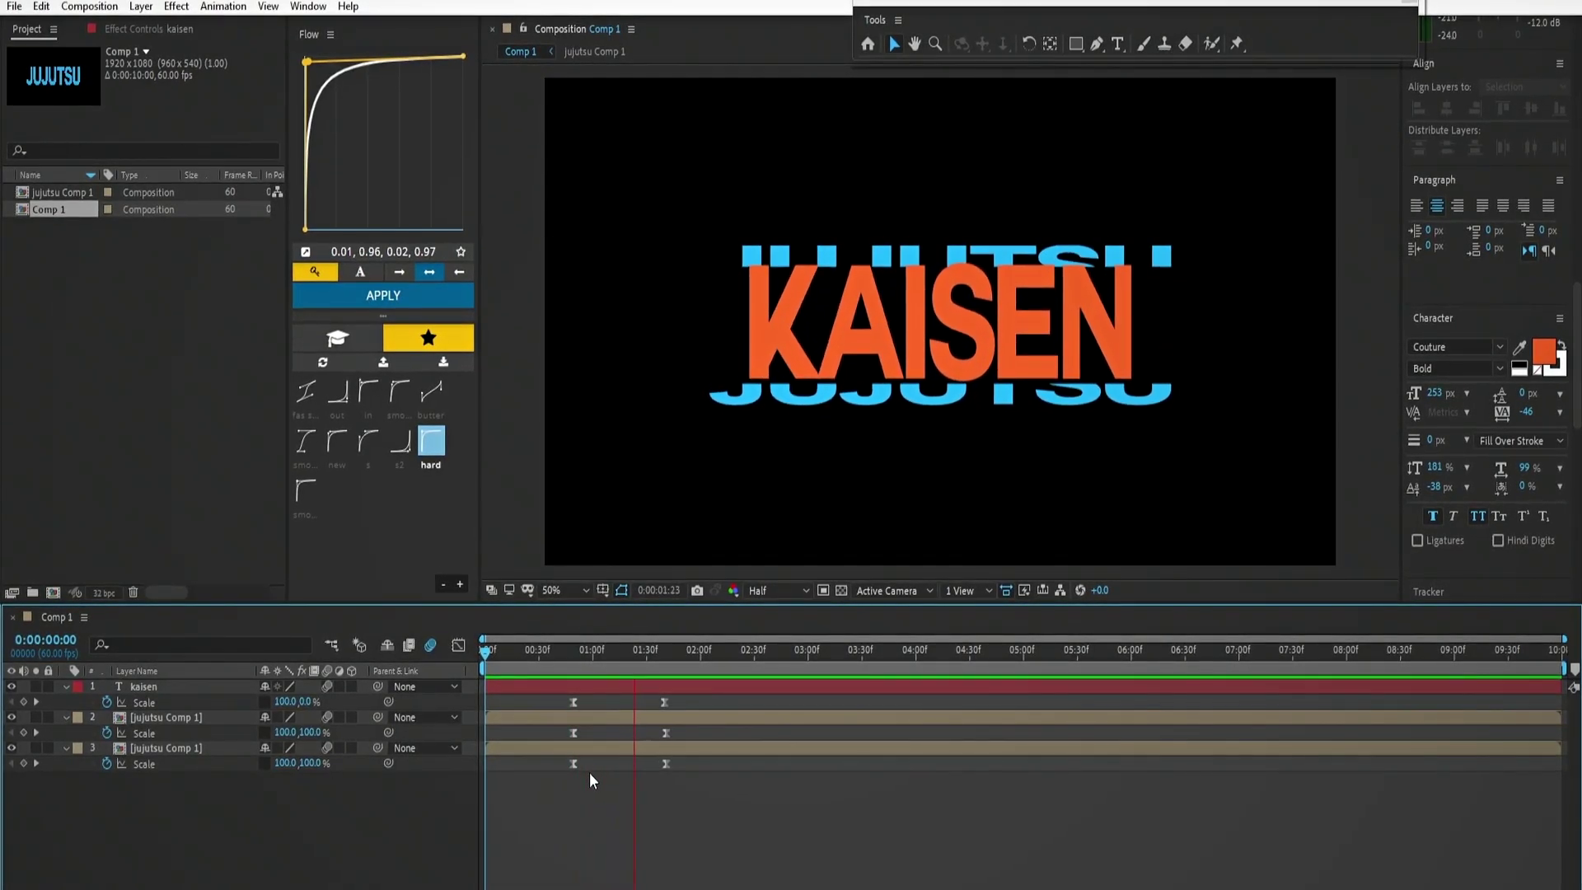
At 0:00:01:32, widen KAISEN's letter tracking from -46 to 11, then check the spacing at 0:00:01:03
left_click(541, 654)
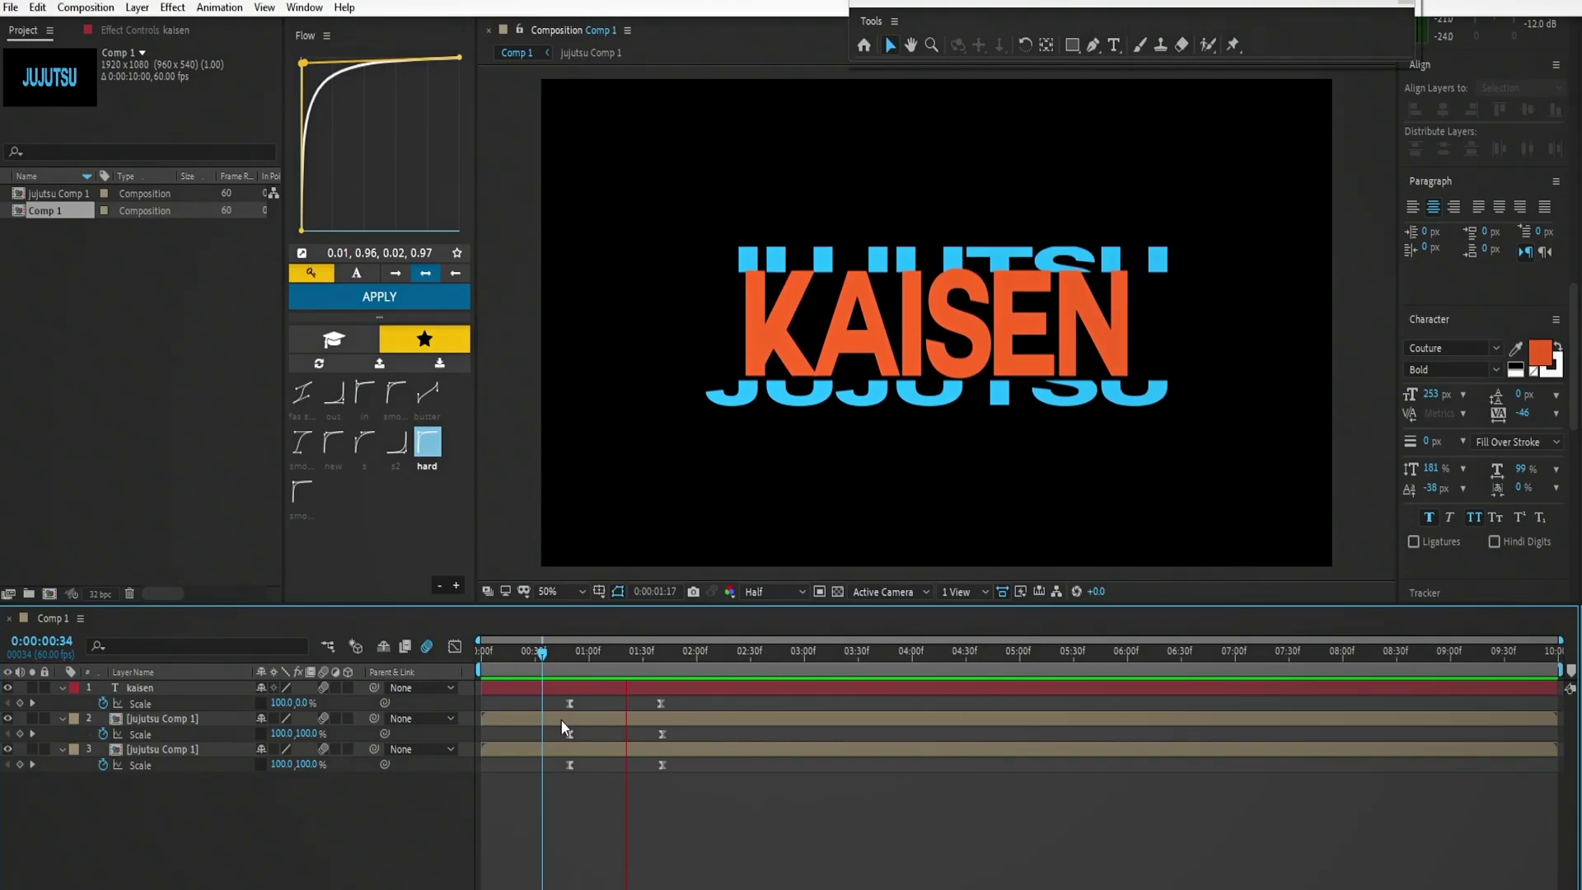
left_click_drag(590, 650, 649, 654)
left_click(646, 689)
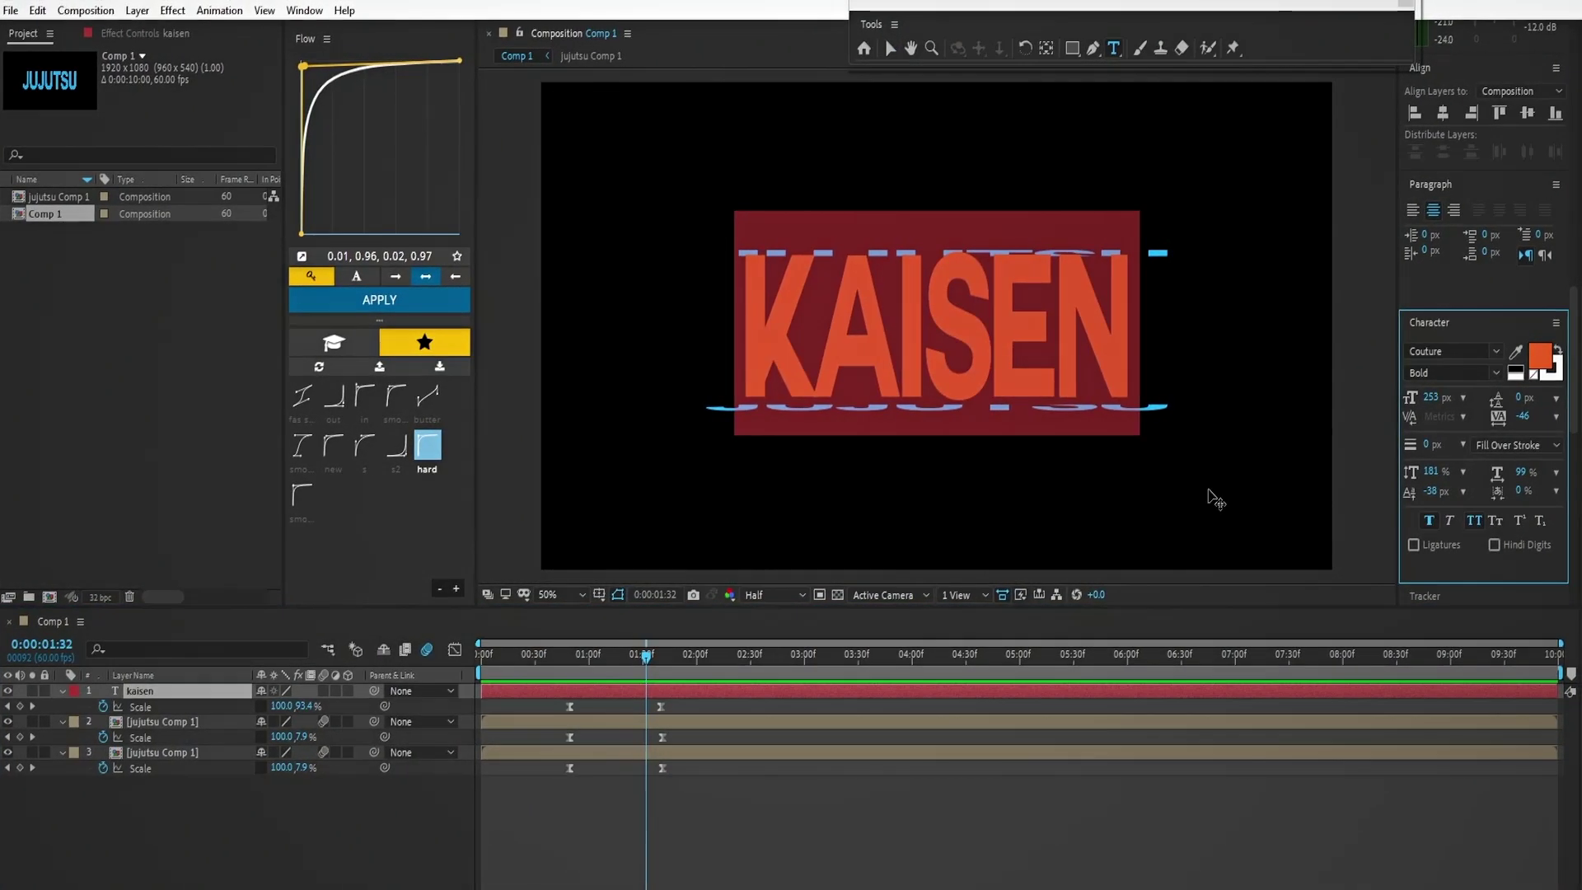
key("ctrl+t")
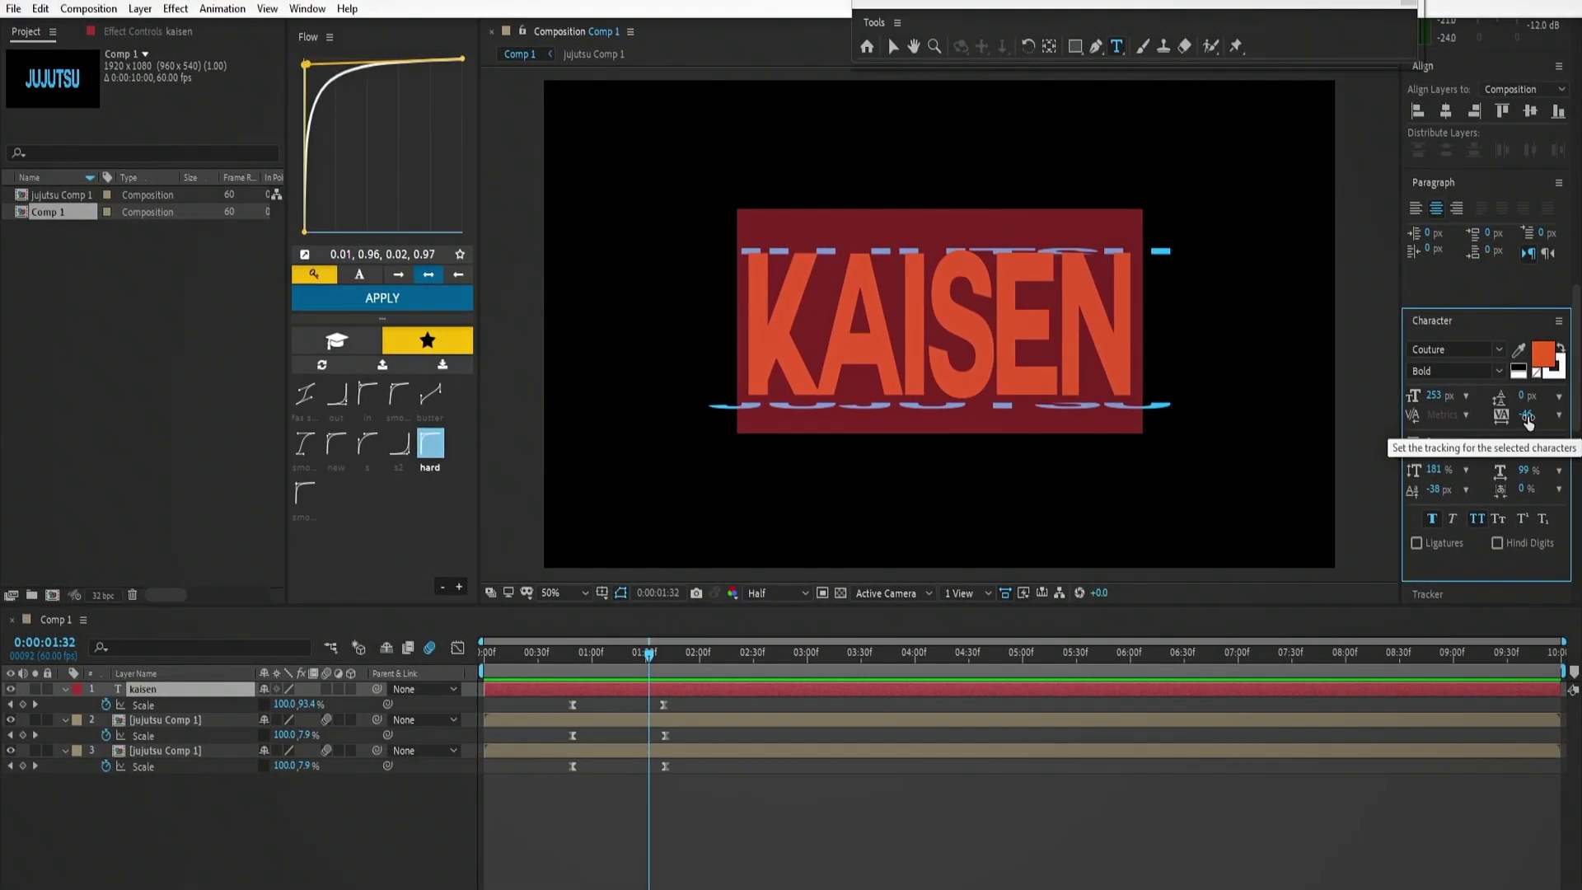
left_click_drag(1529, 420, 1569, 420)
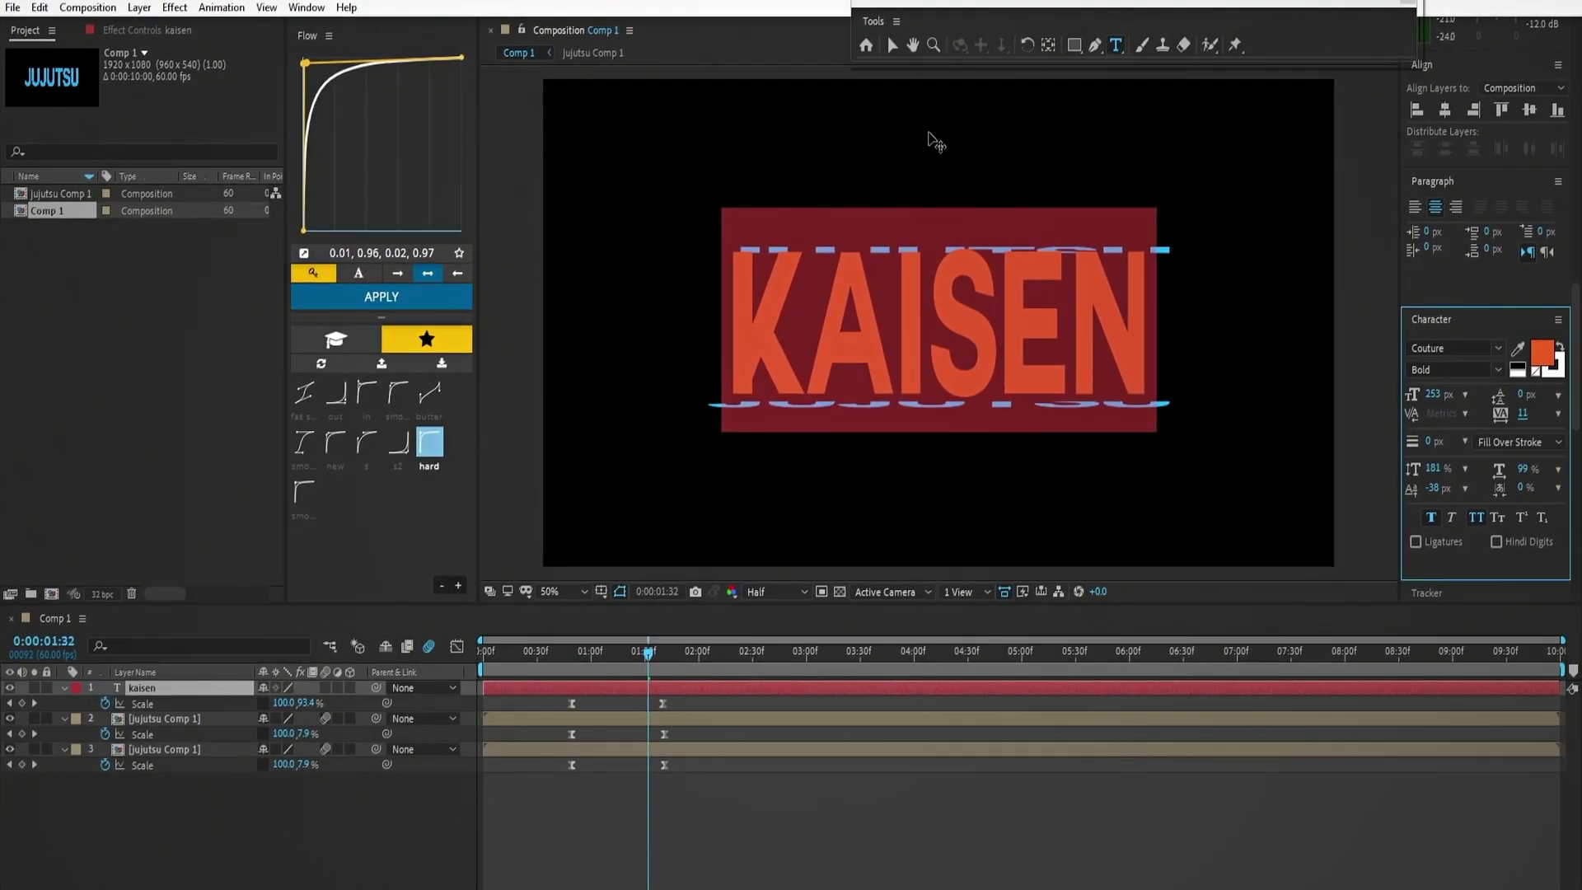
left_click(742, 821)
left_click_drag(749, 651, 615, 687)
left_click(621, 691)
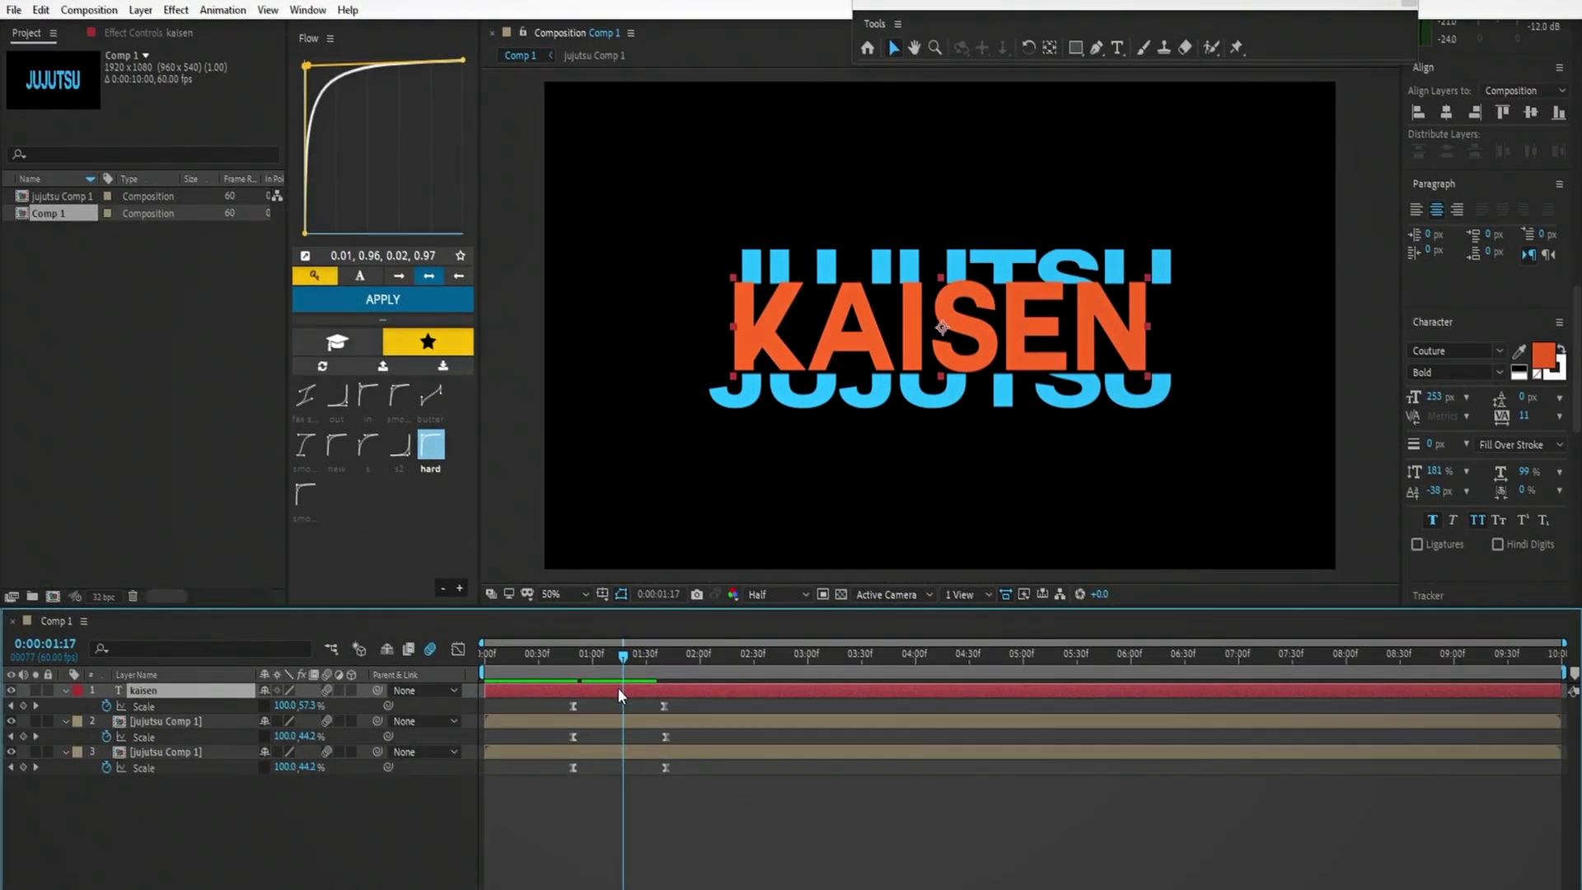
Shift KAISEN right to Position 994, 544, then pre-compose the selected title layers
key("p")
left_click_drag(271, 707, 297, 714)
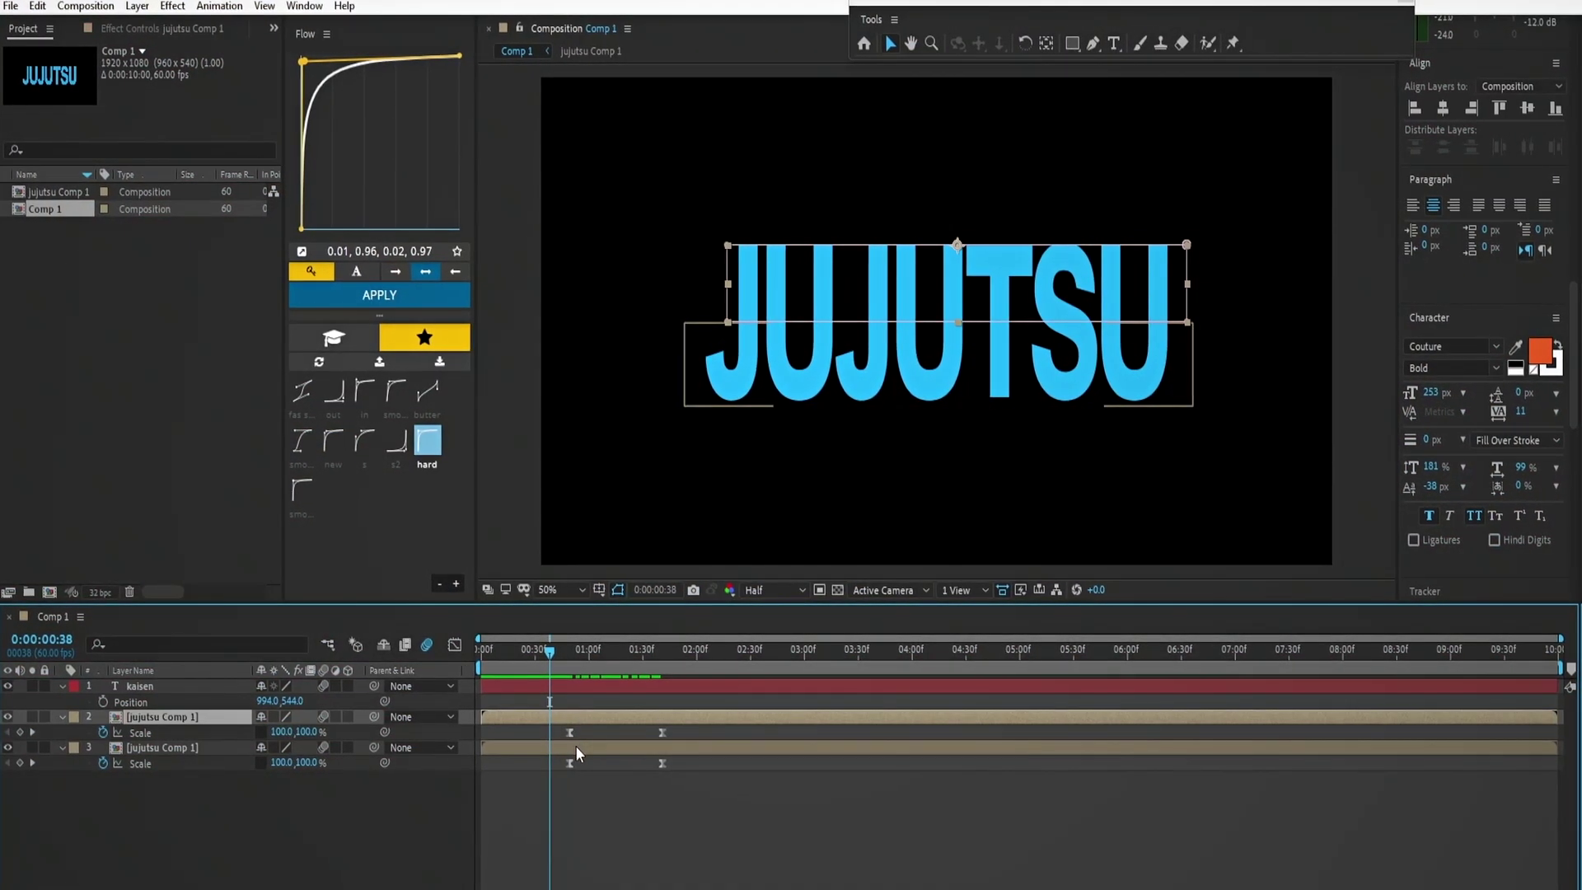
left_click(580, 687, "ctrl")
right_click(581, 685)
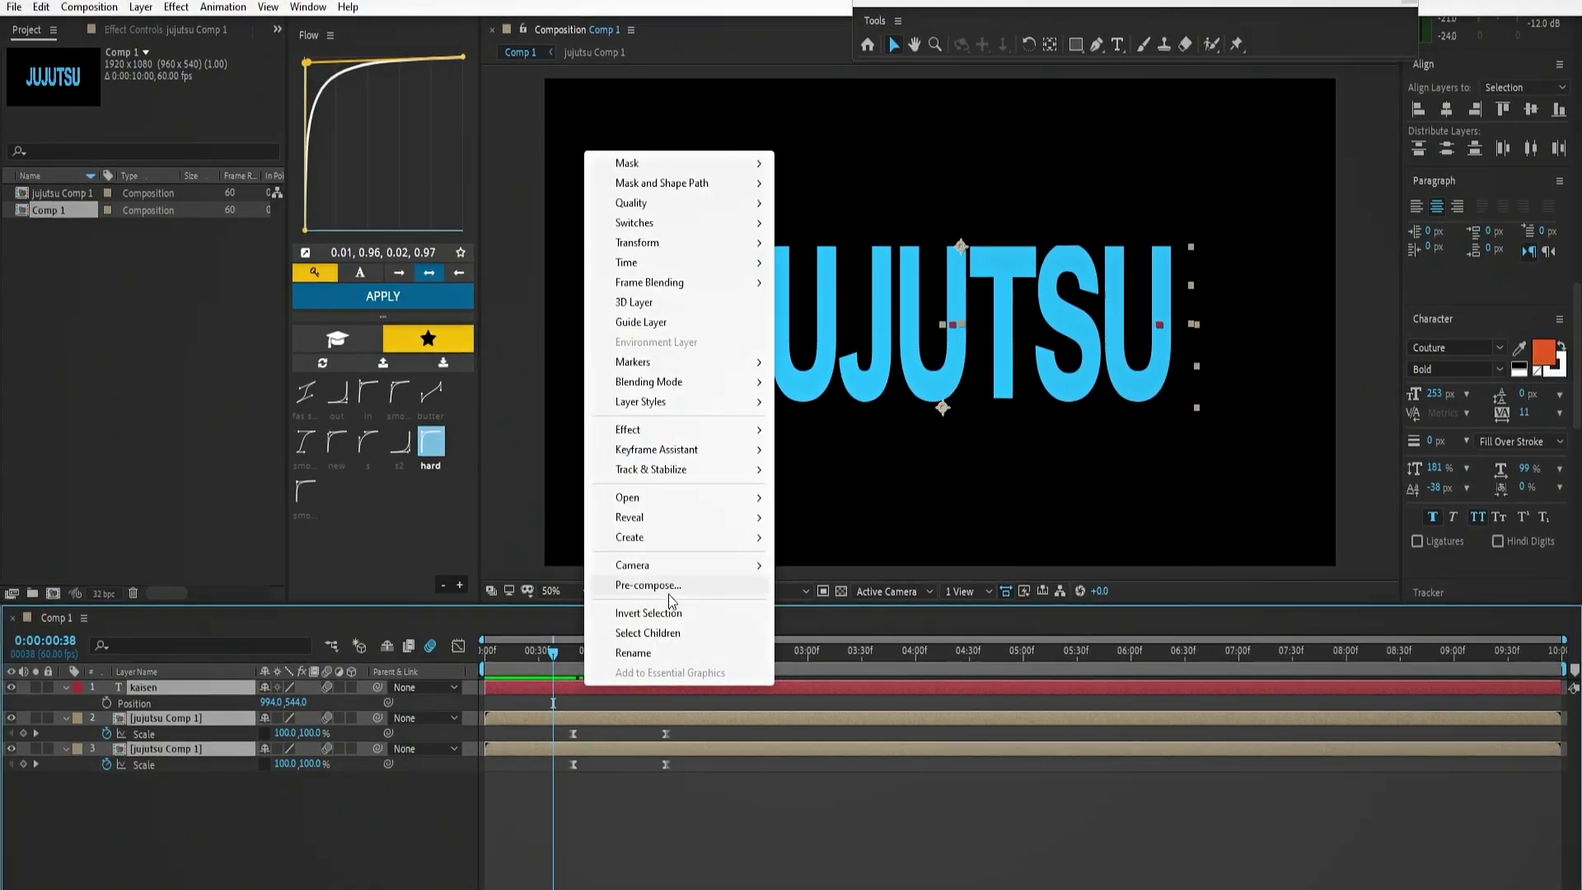
left_click(663, 593)
Combine the three layers into Pre-comp 1 and add Deep Glow with Exposure lowered to 0.73
left_click(819, 572)
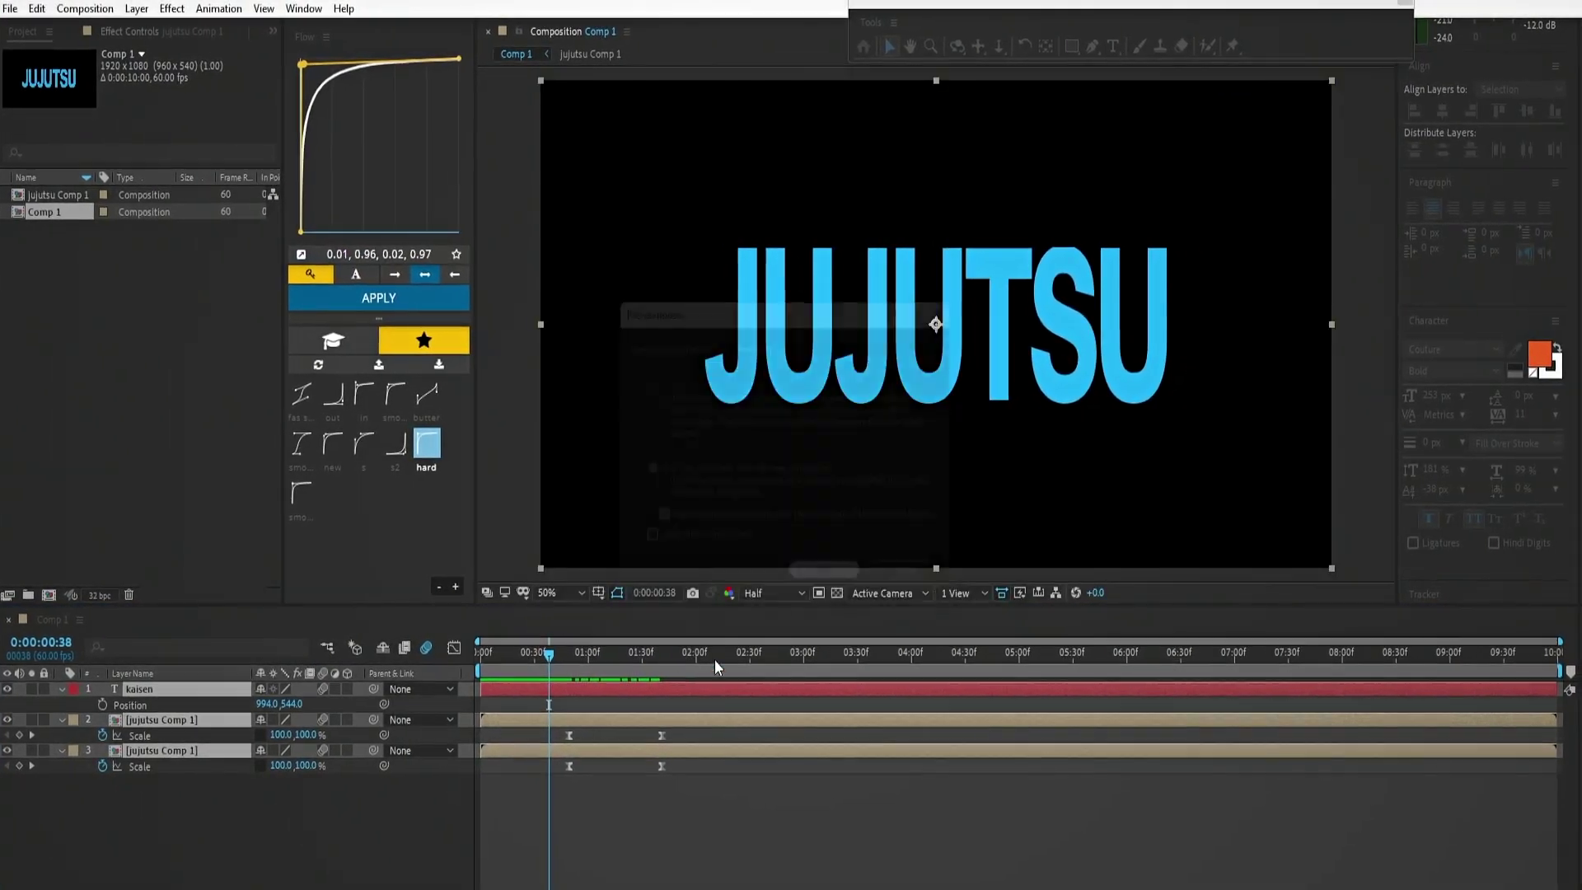
key("ctrl+space")
type("dee")
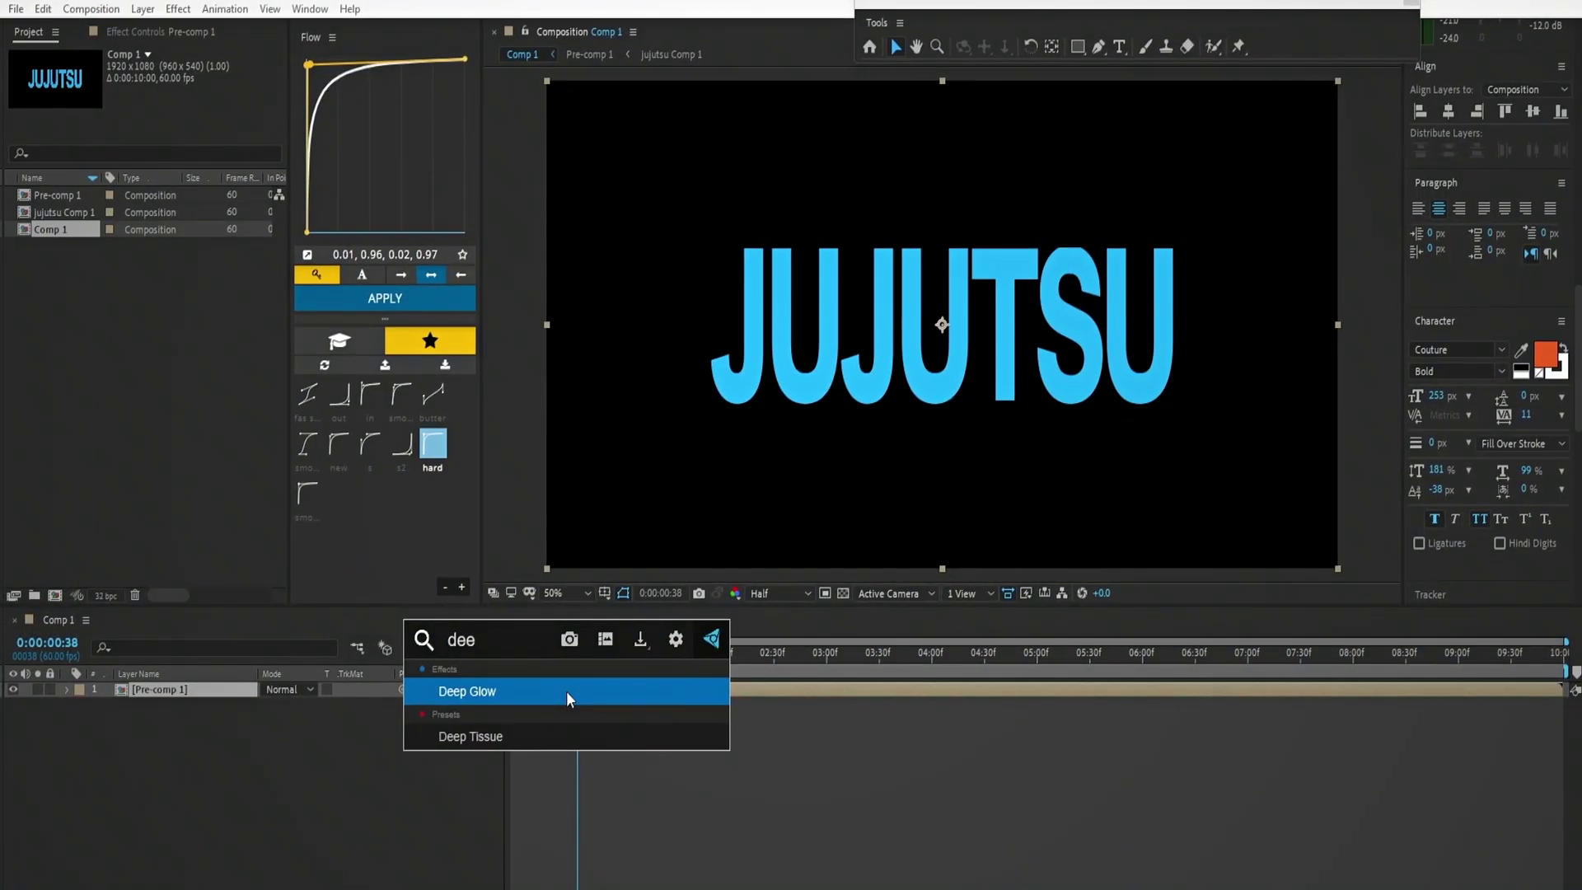
left_click(565, 689)
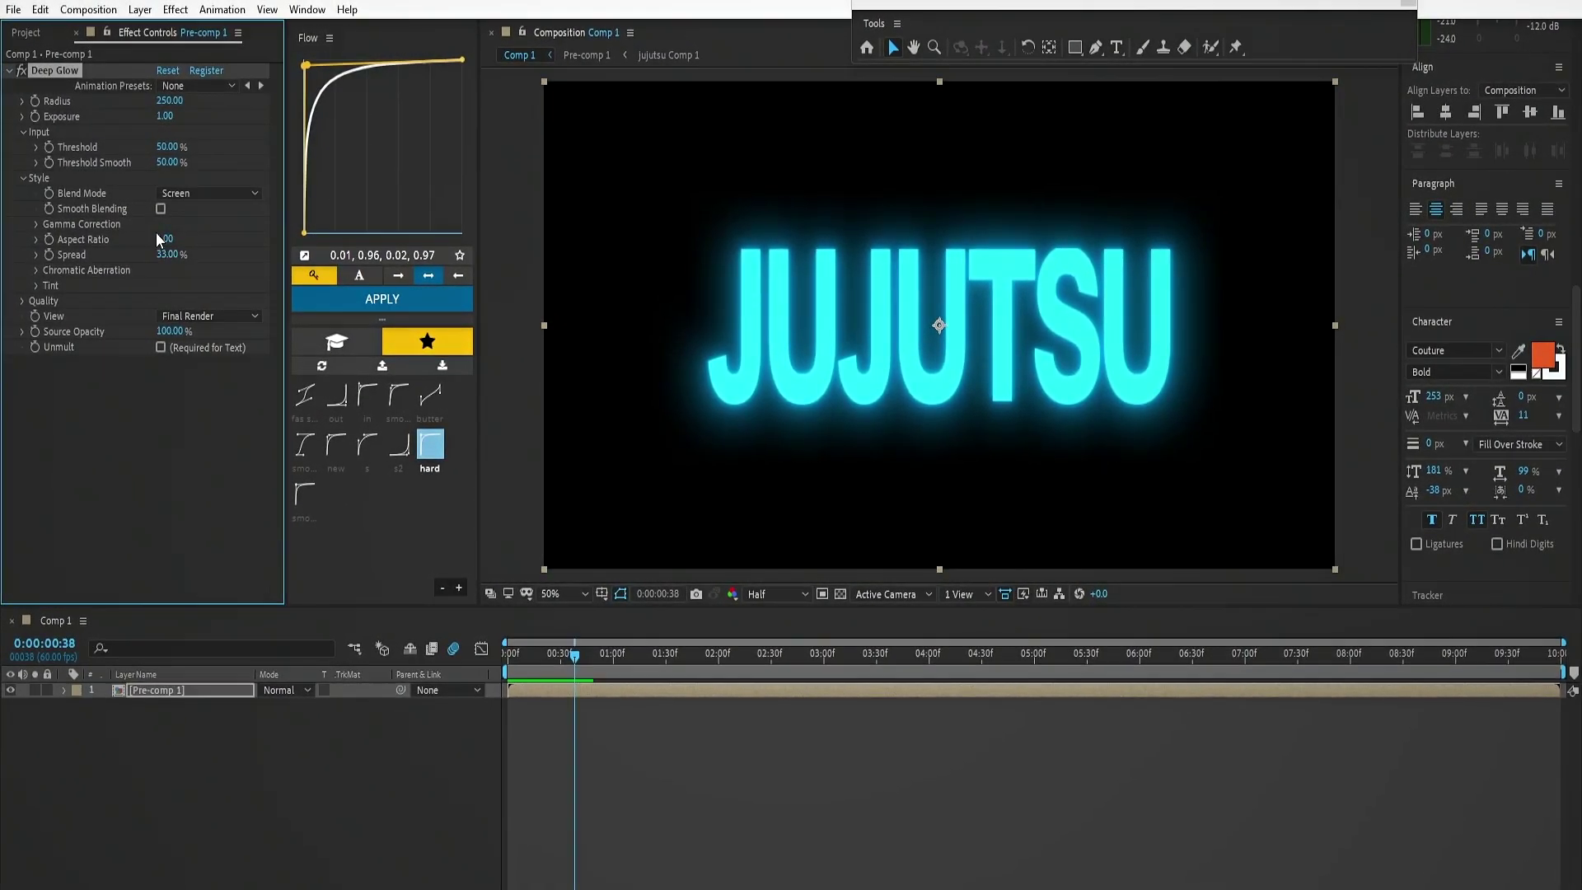
left_click_drag(155, 117, 138, 133)
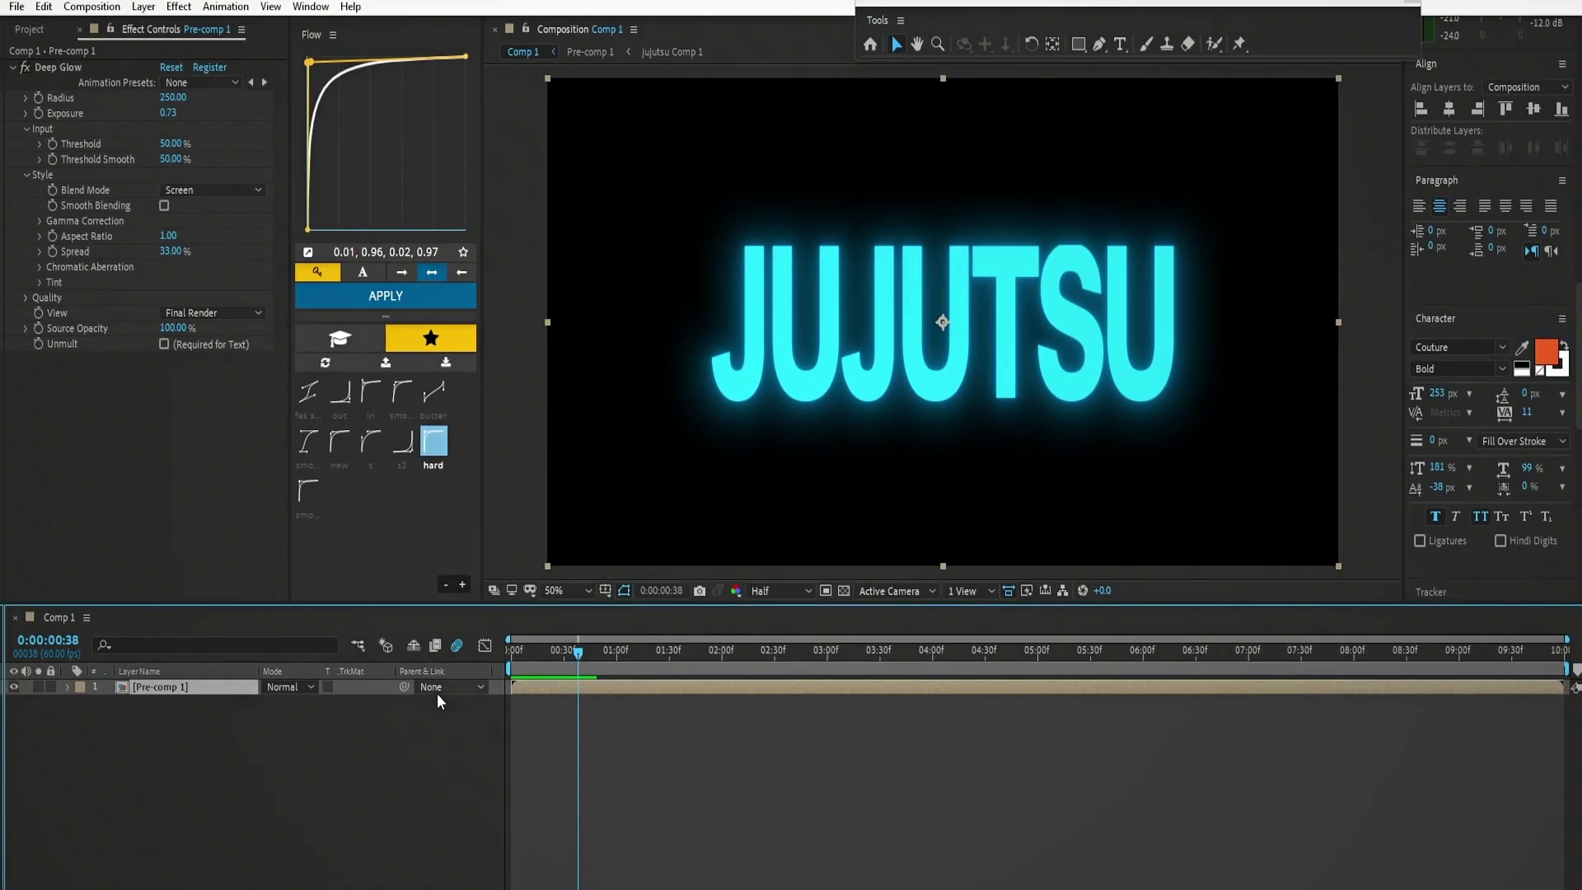
Add a new black solid layer, Black Solid 1, to the comp
right_click(501, 687)
mouse_move(577, 699)
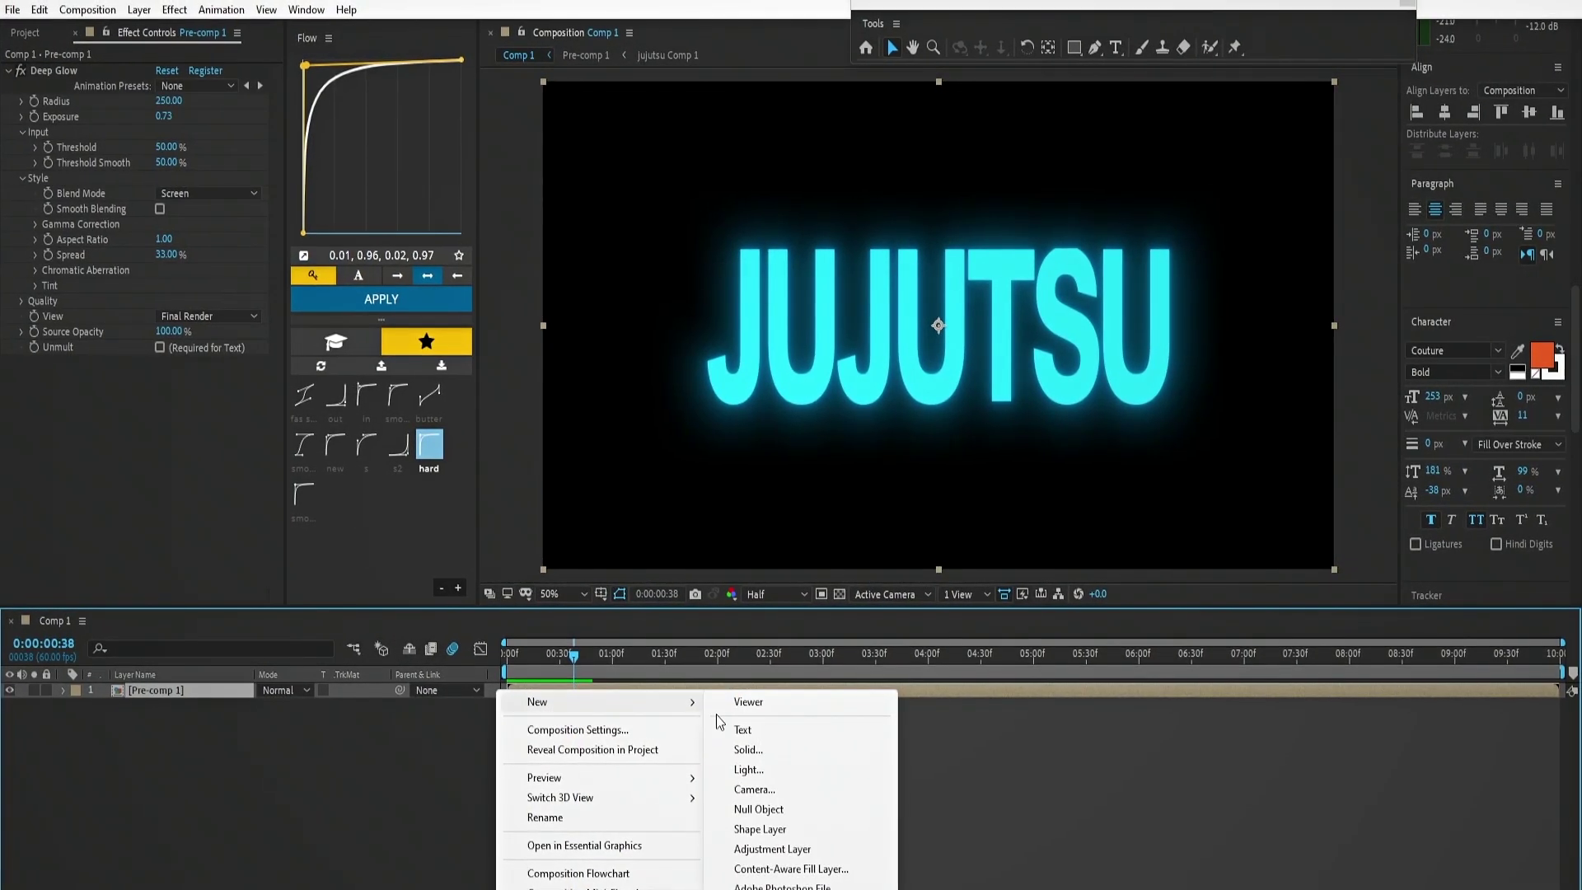
left_click(749, 751)
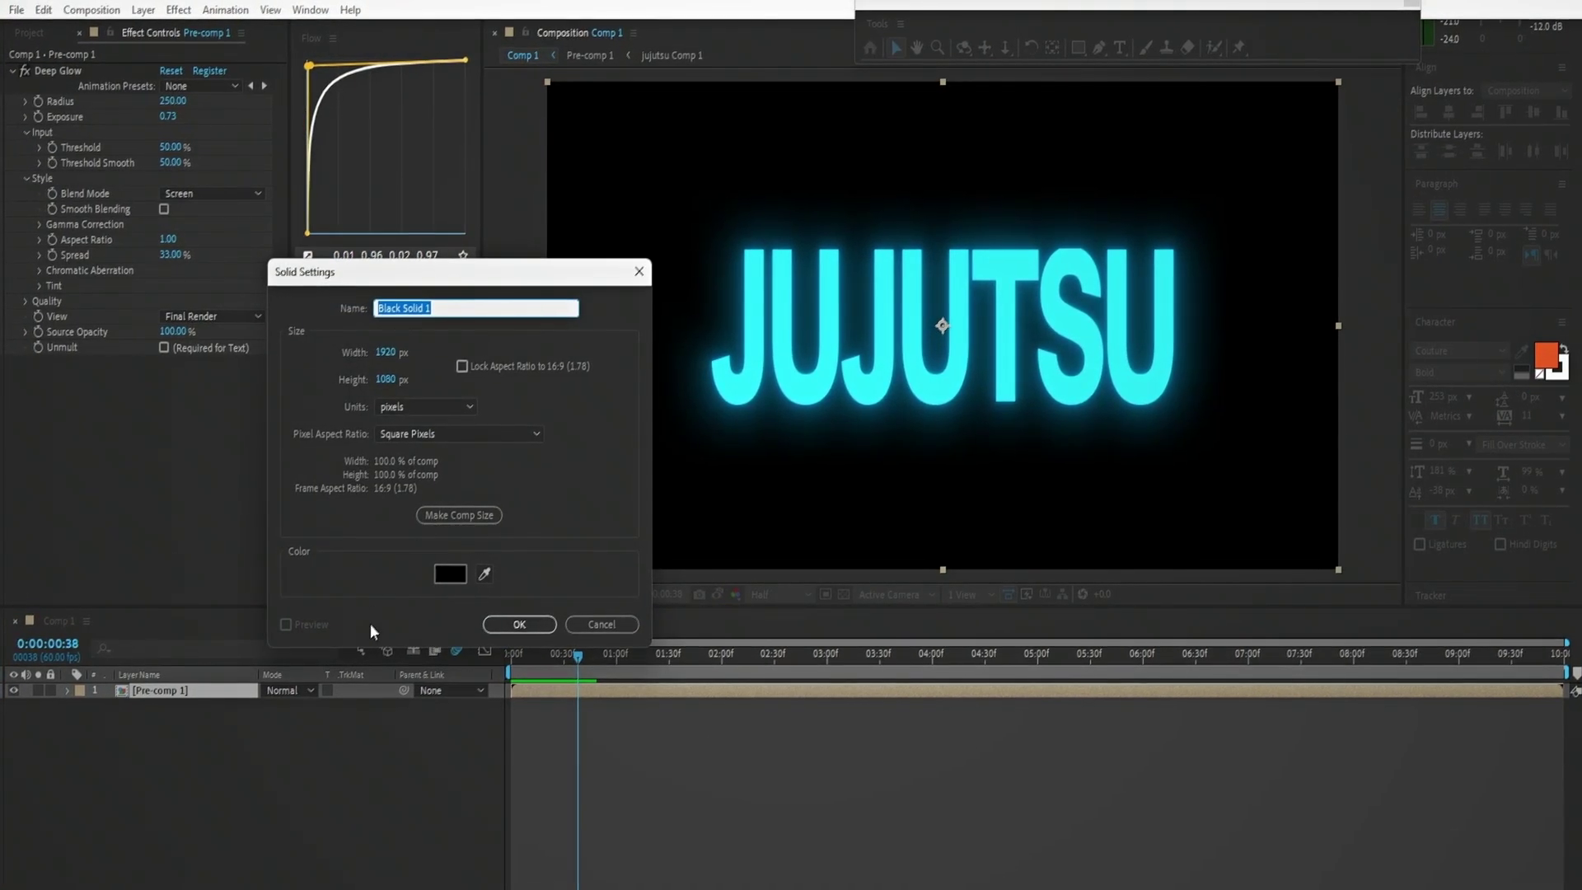
left_click(519, 624)
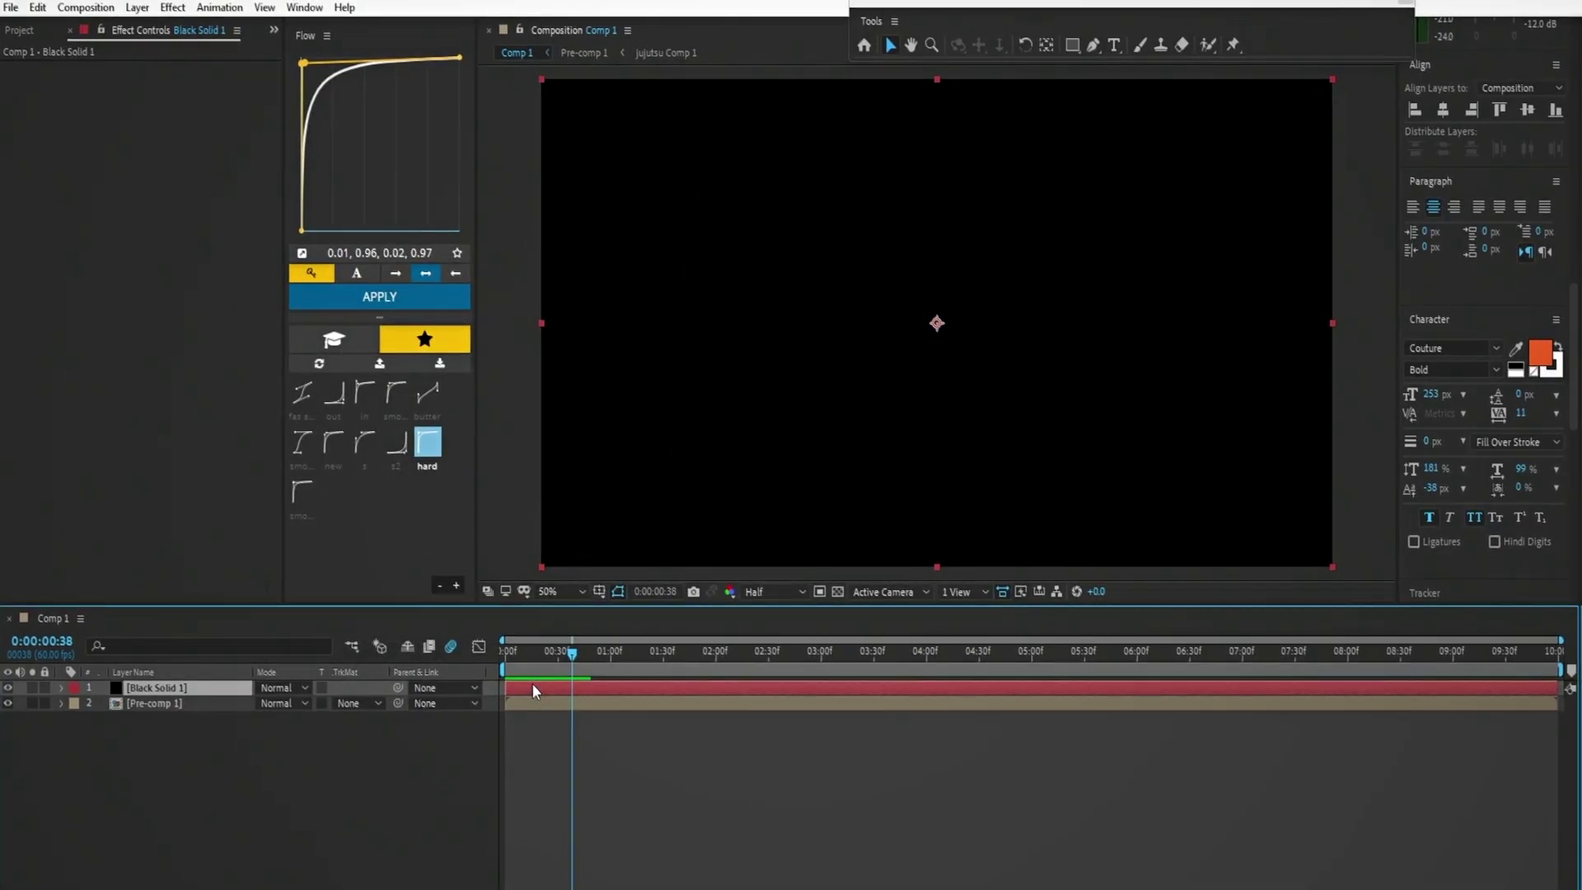
Apply Gradient Ramp to the solid with its start point at 0, 540
key("ctrl+space")
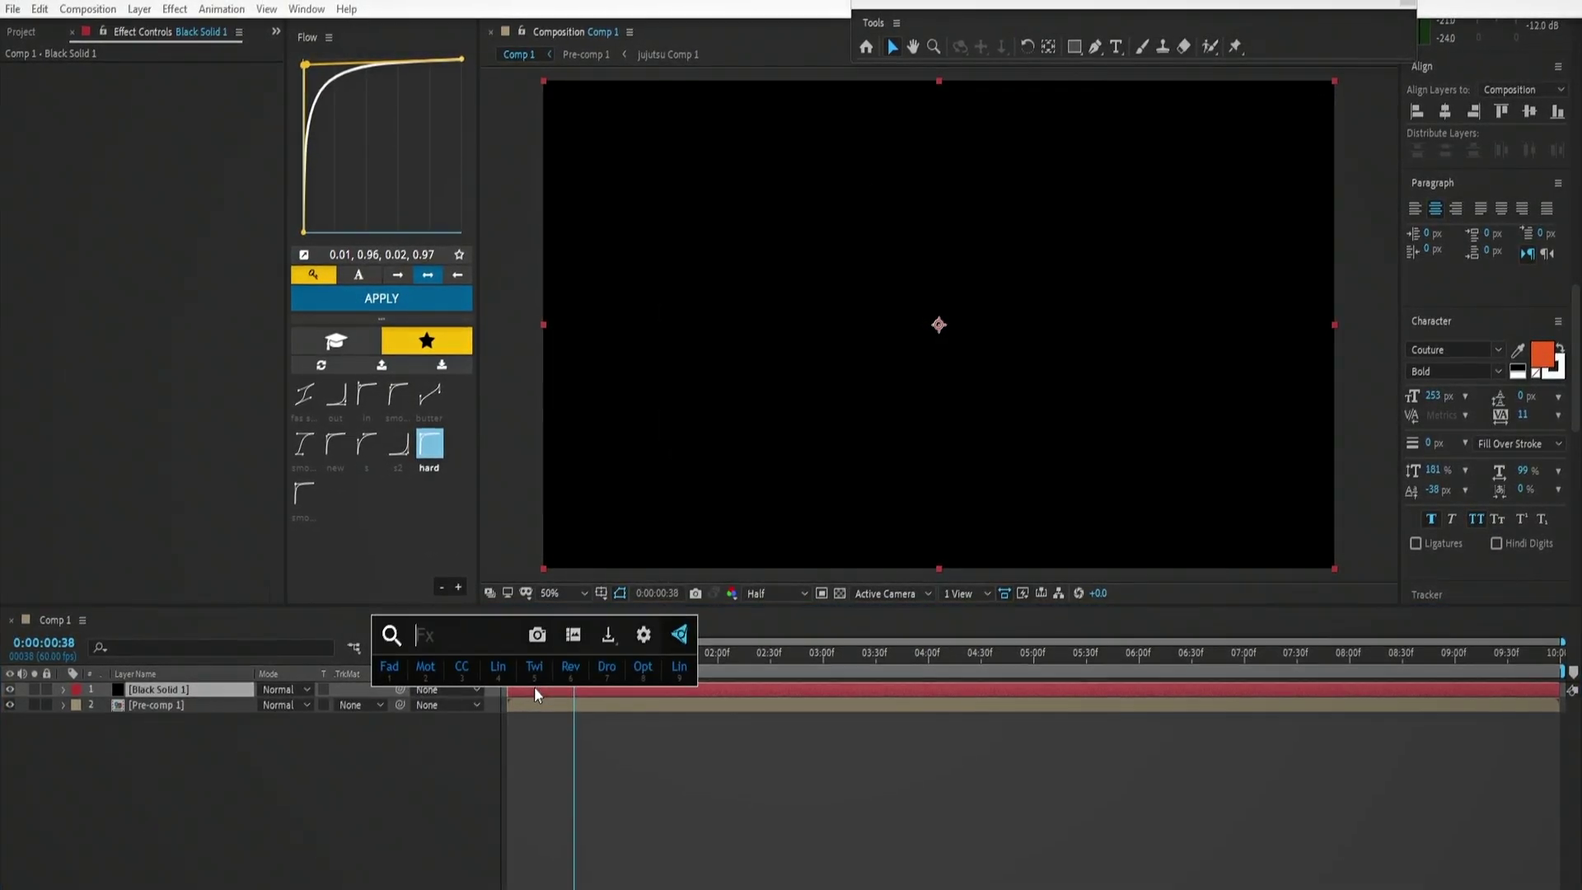
type("grad")
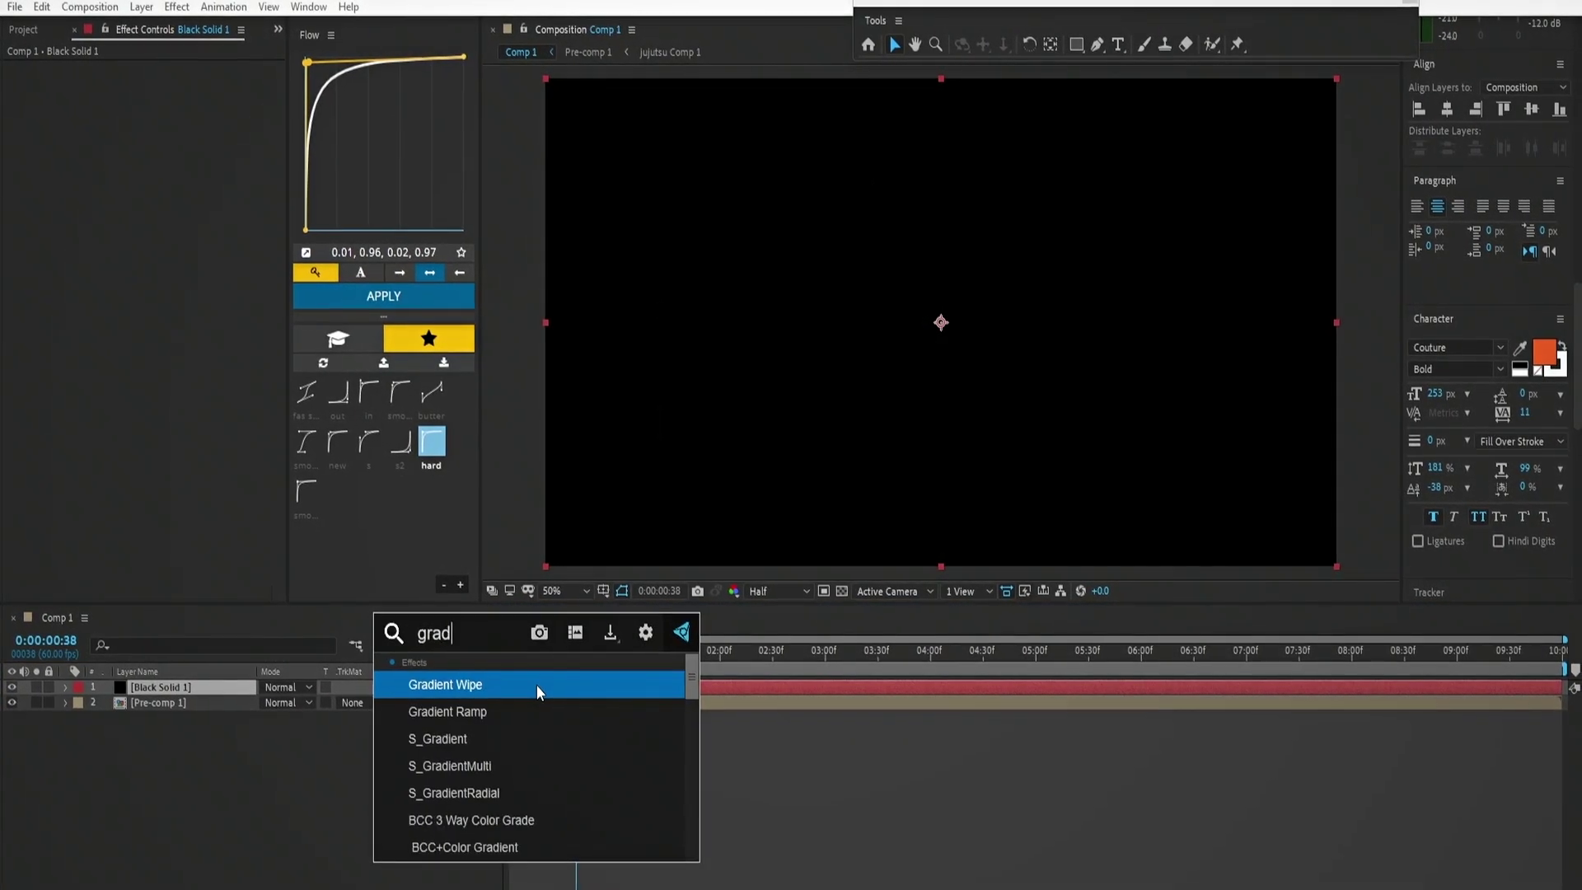
type("ie")
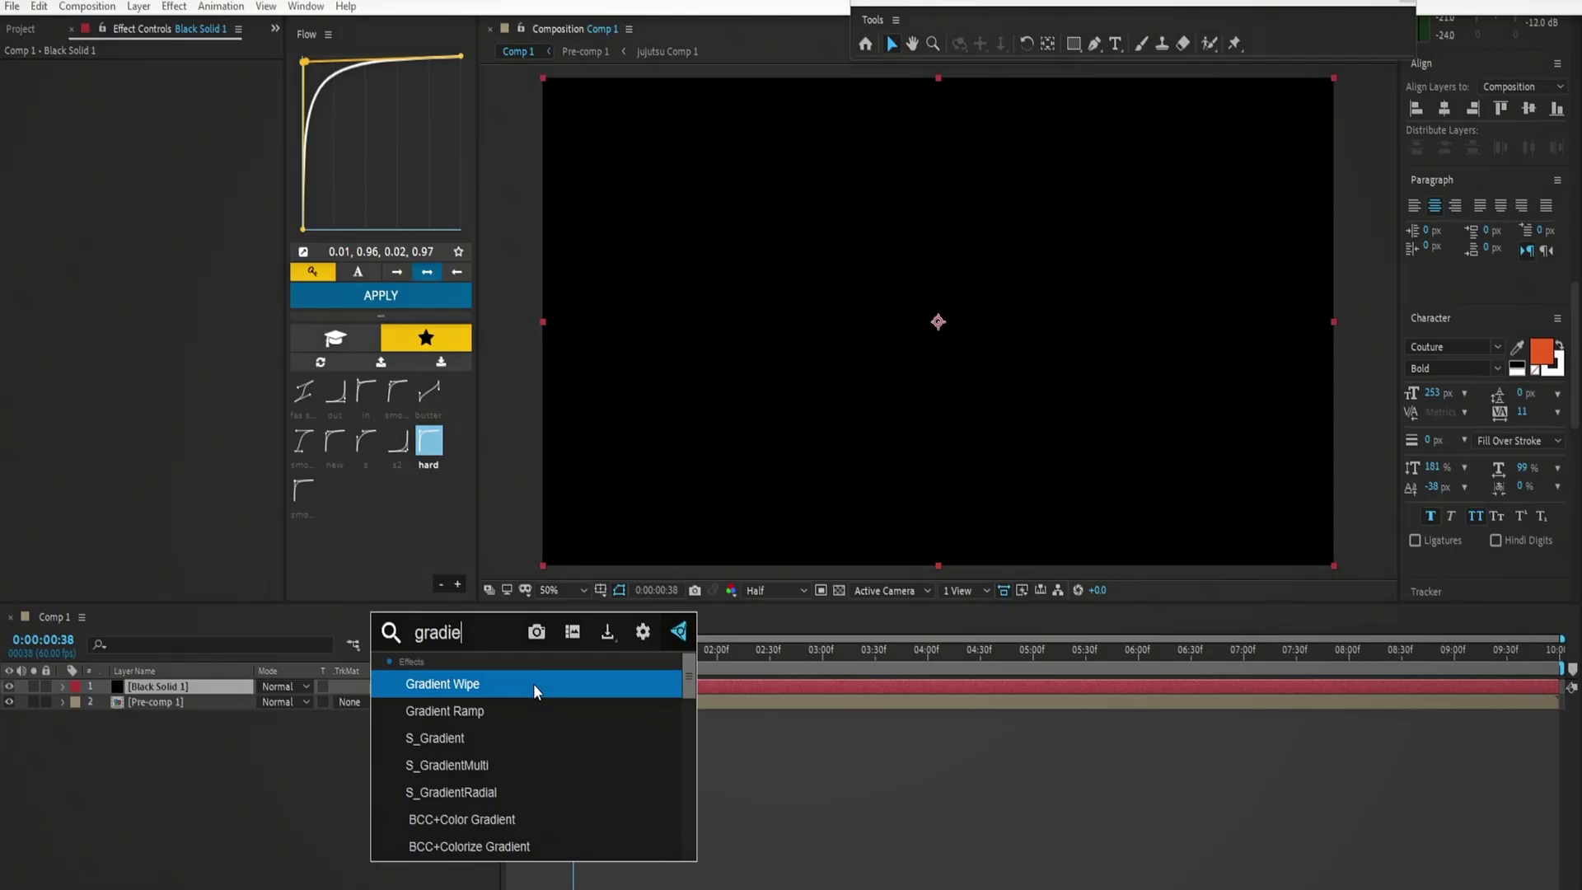
left_click(481, 715)
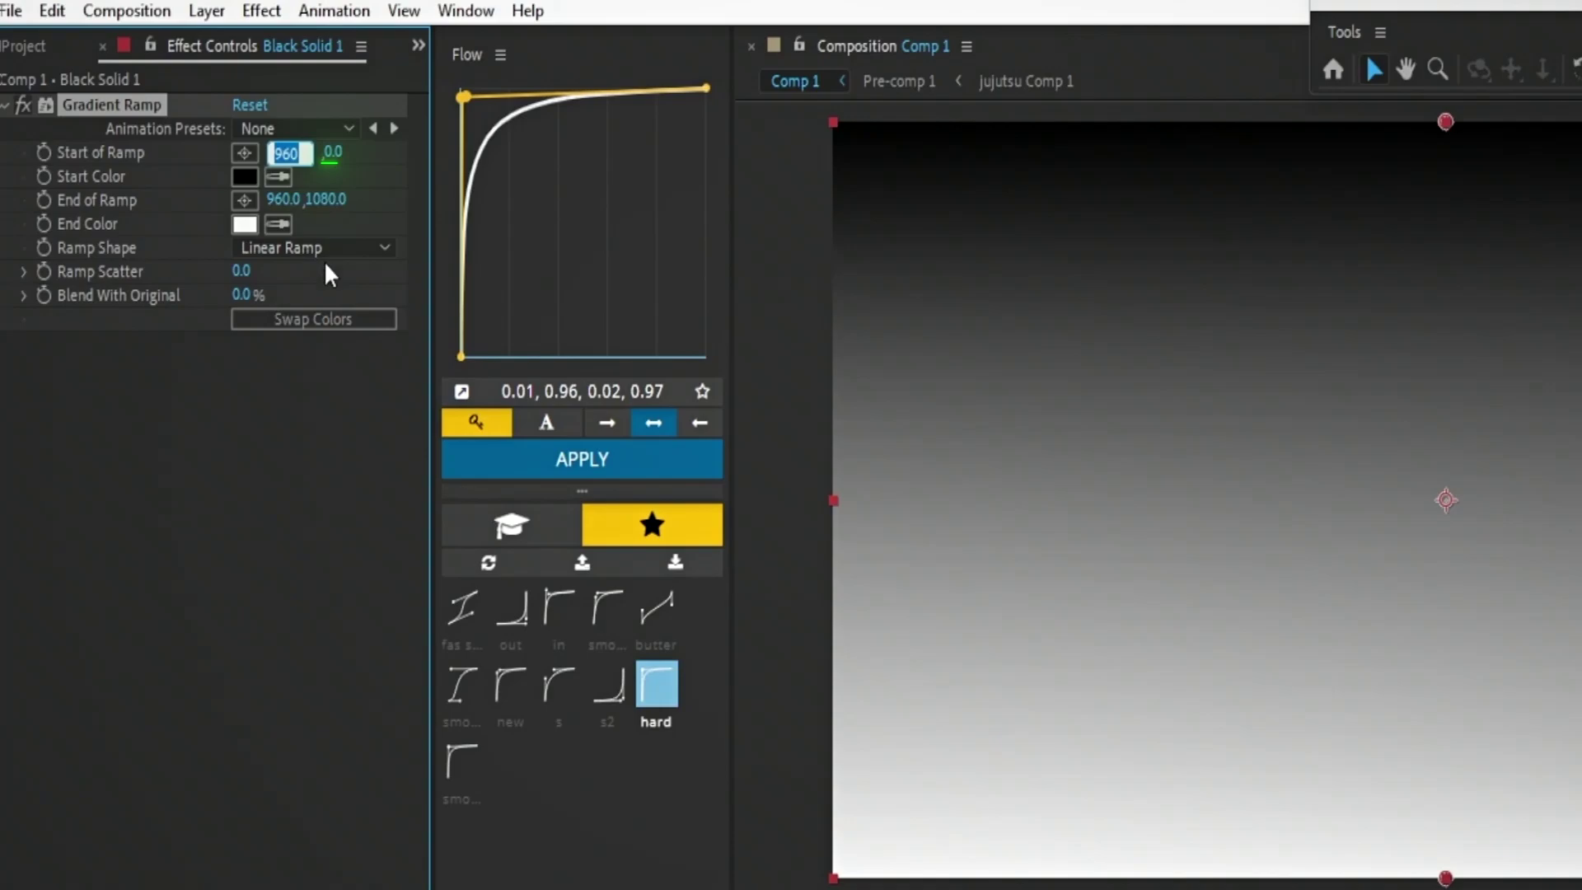
type("0")
key("Return")
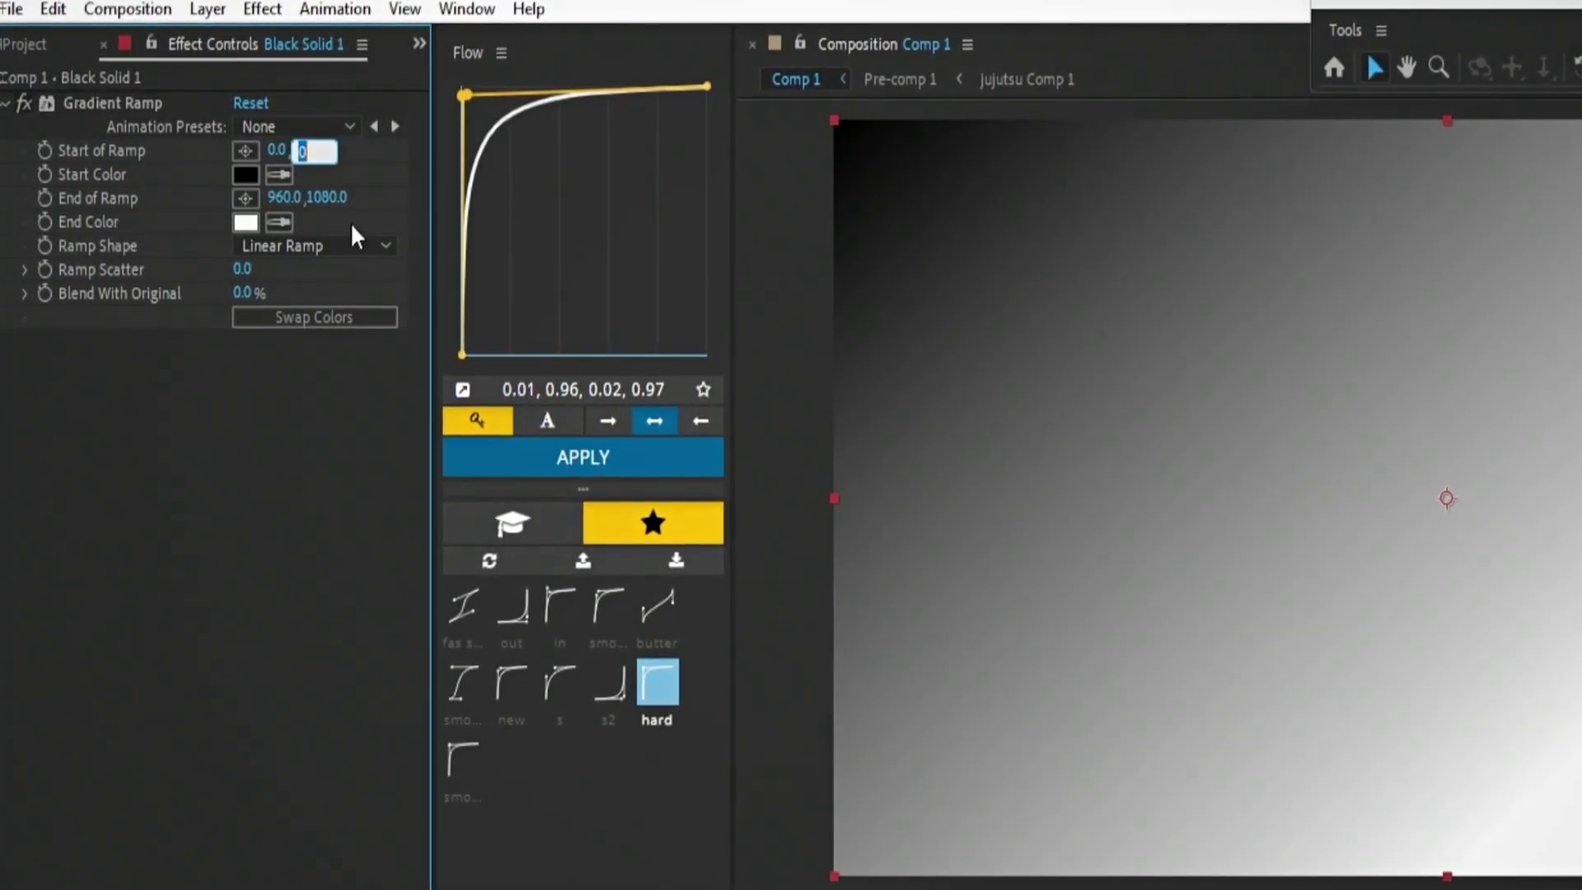
type("540")
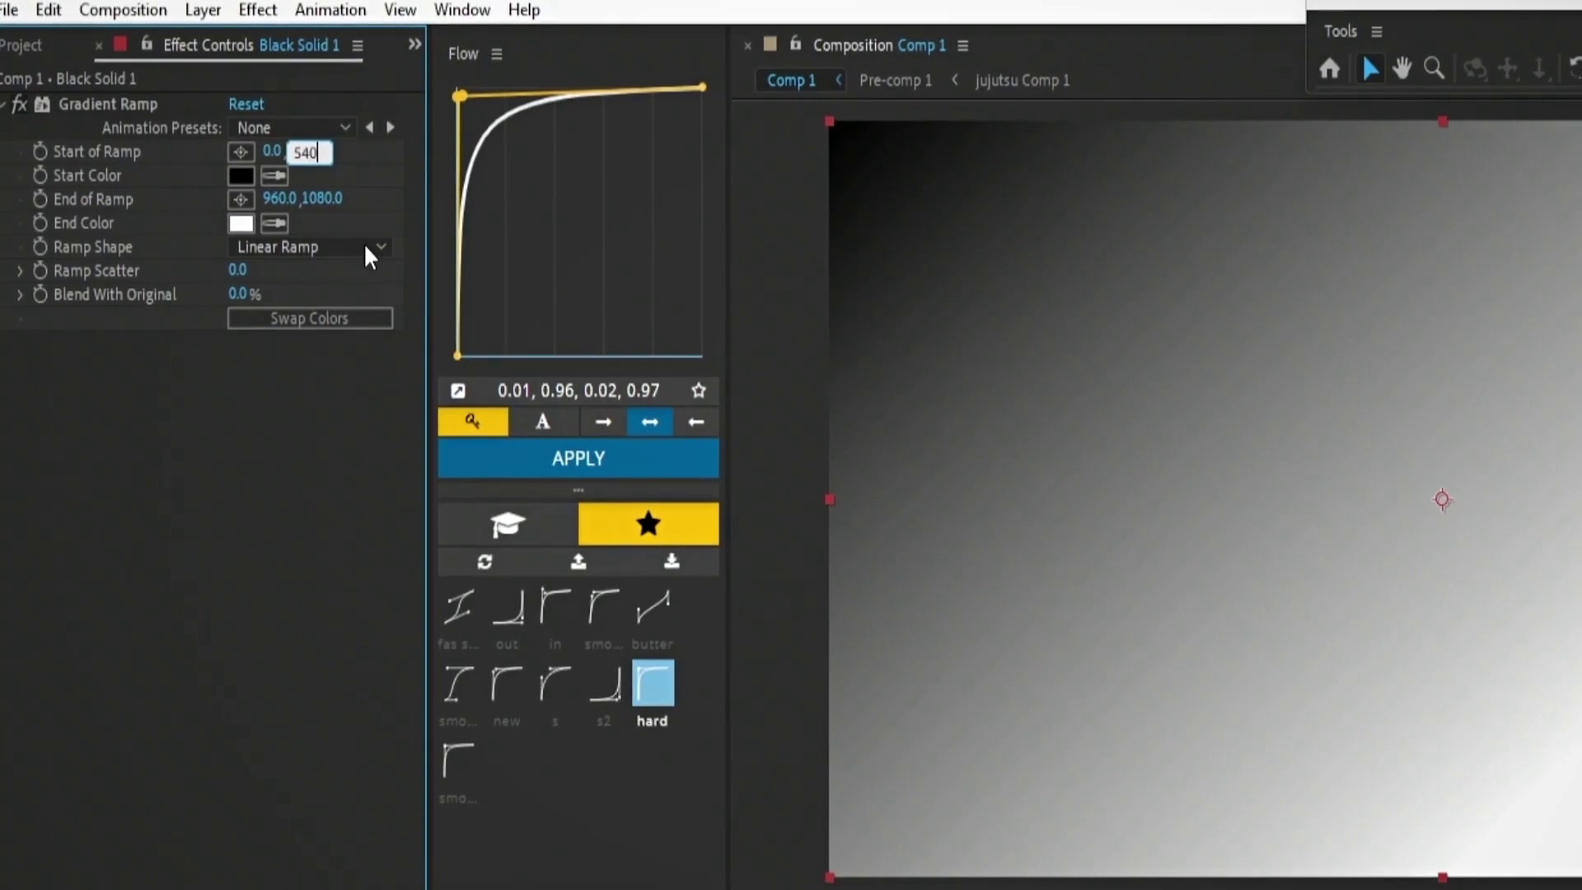
key("Return")
Set the Gradient Ramp's end point to 1920, 536
left_click(279, 199)
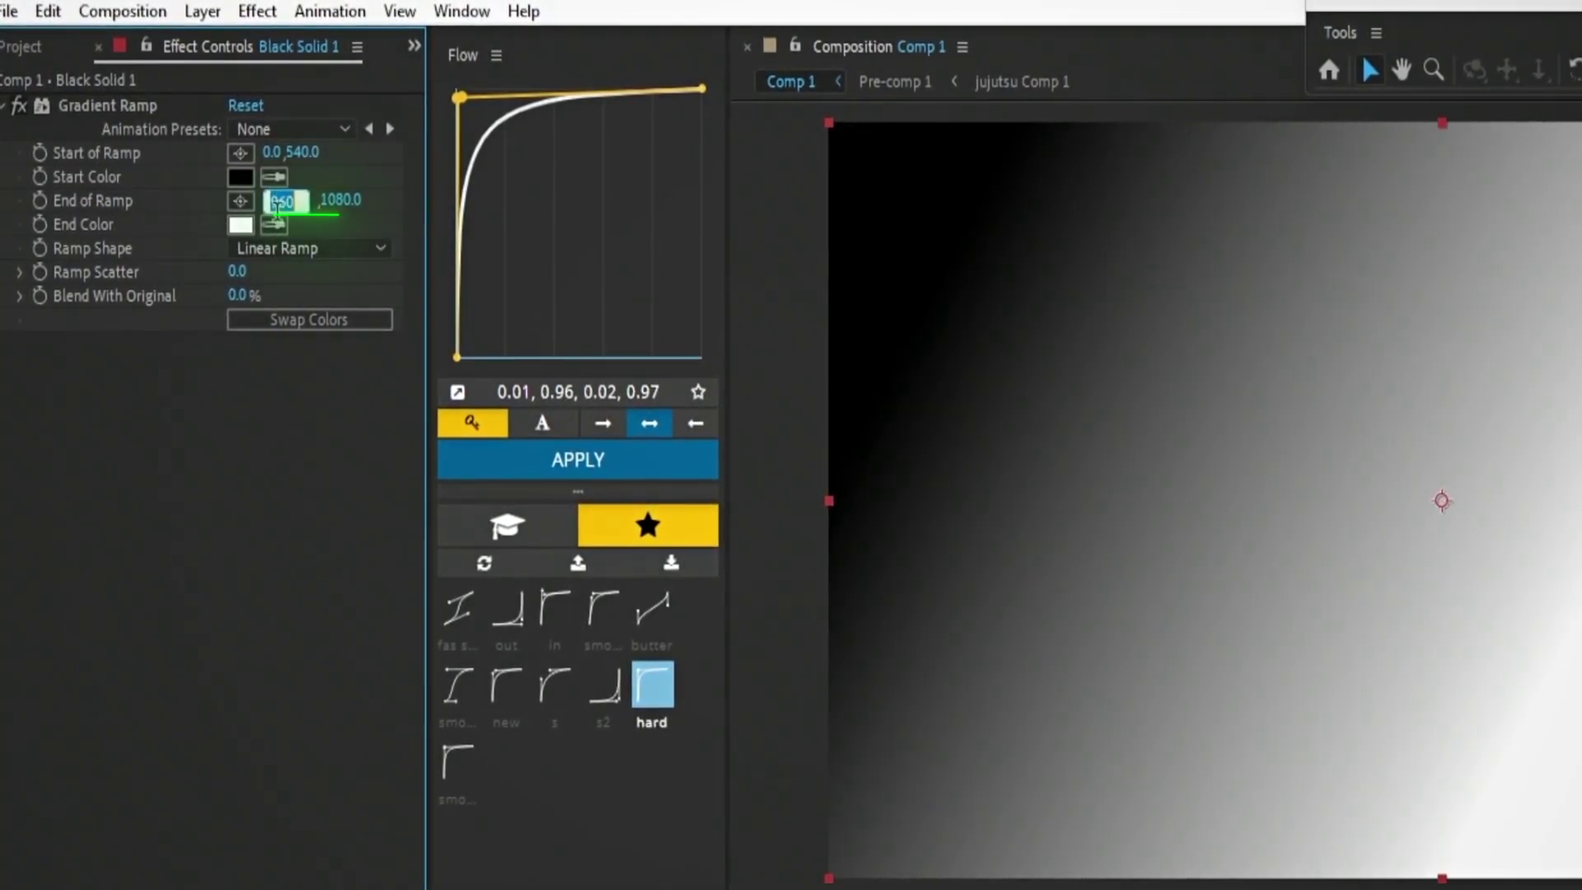
type("1920")
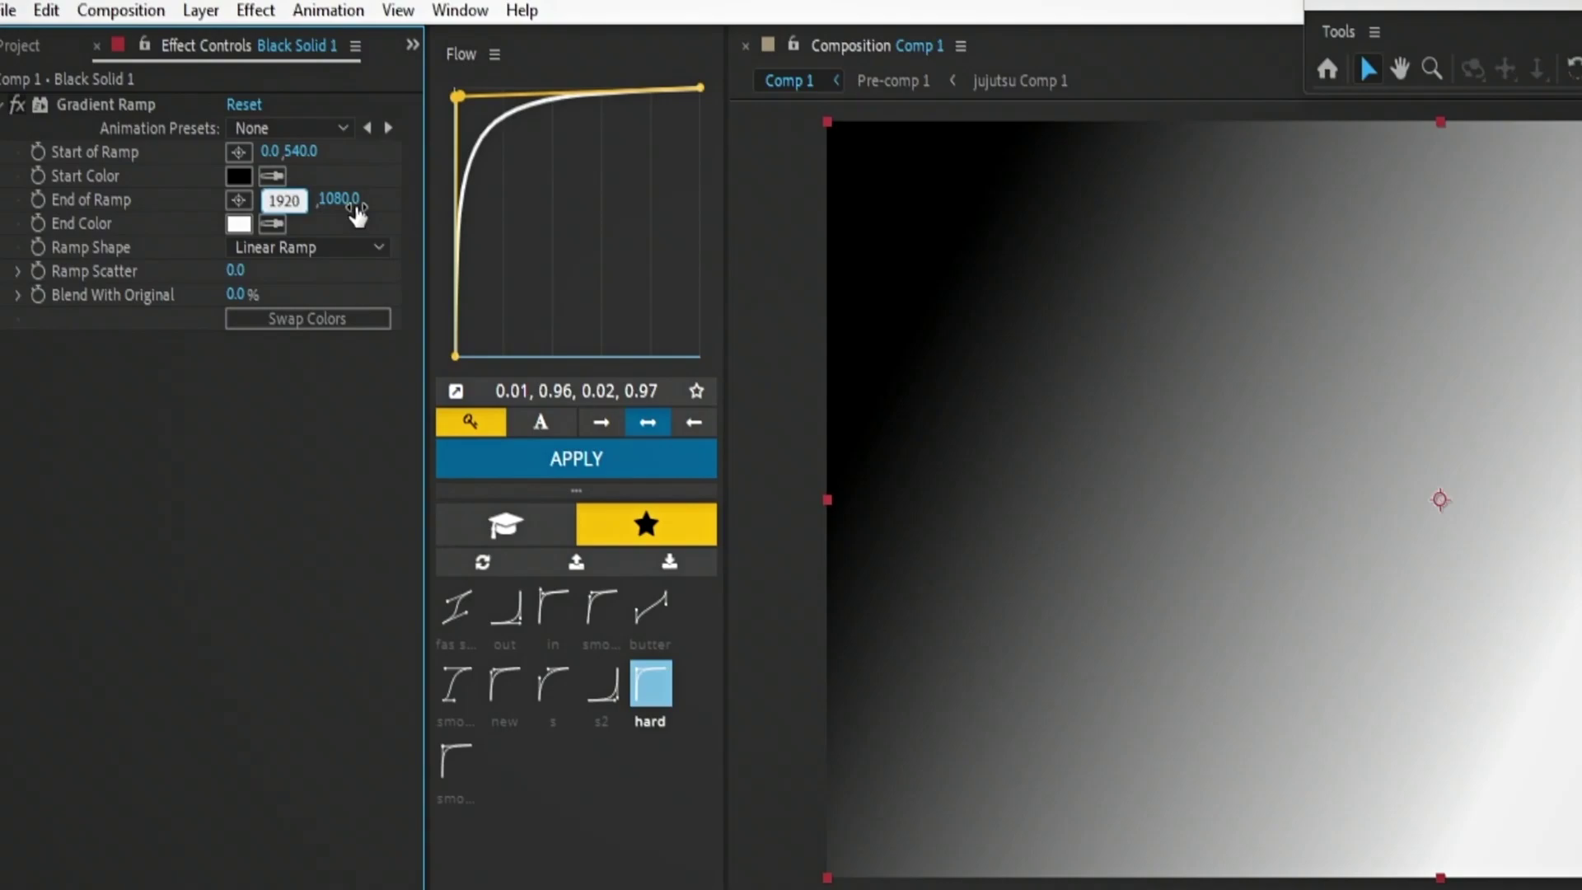
key("Return")
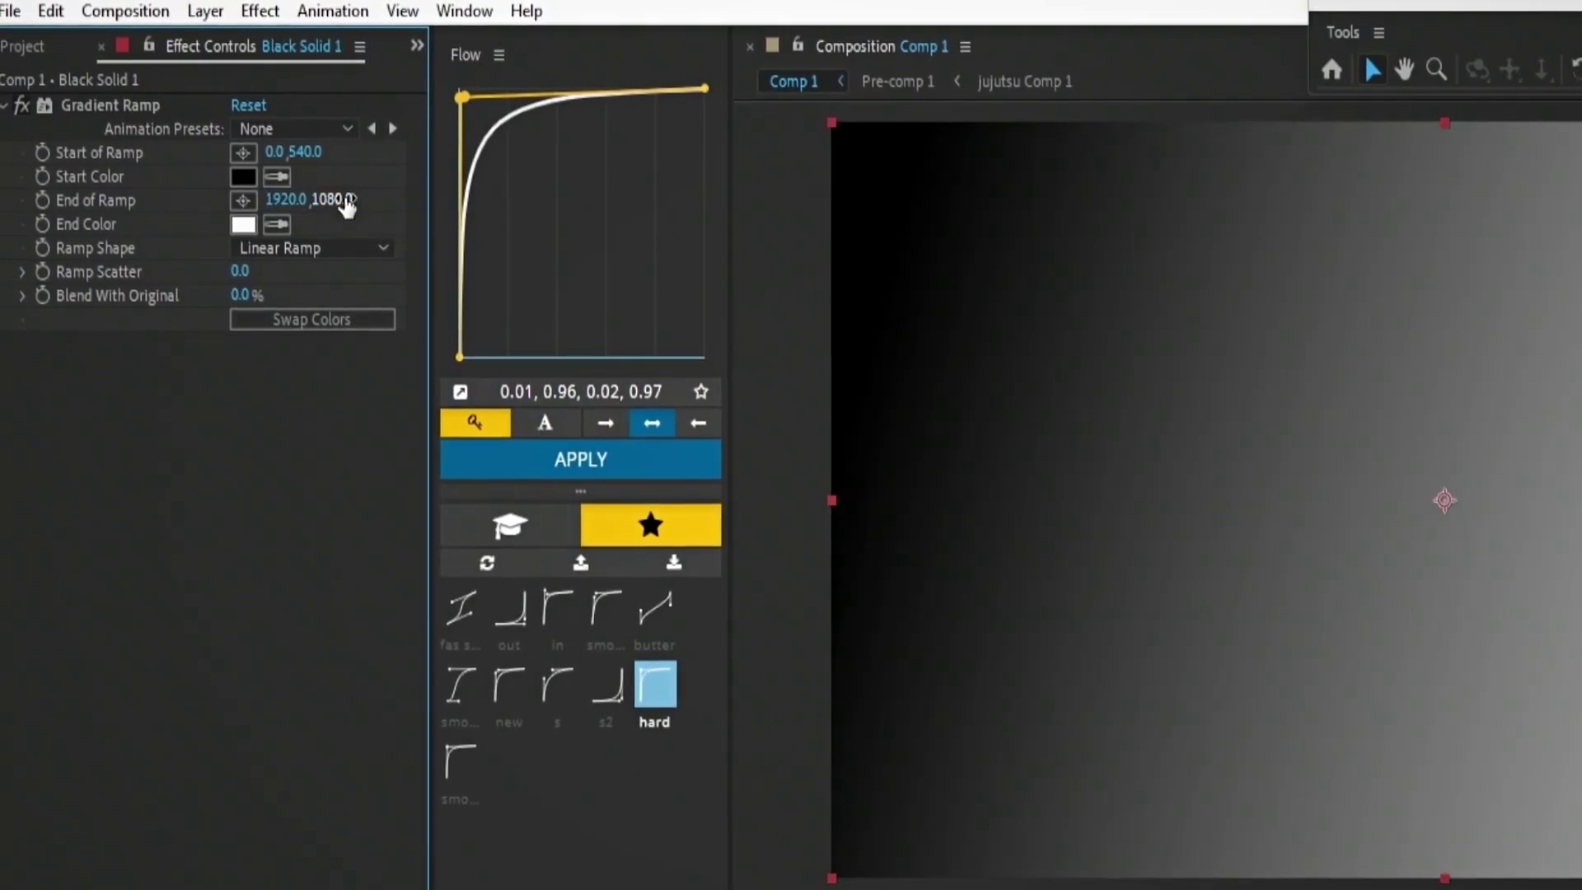
left_click(331, 199)
type("5")
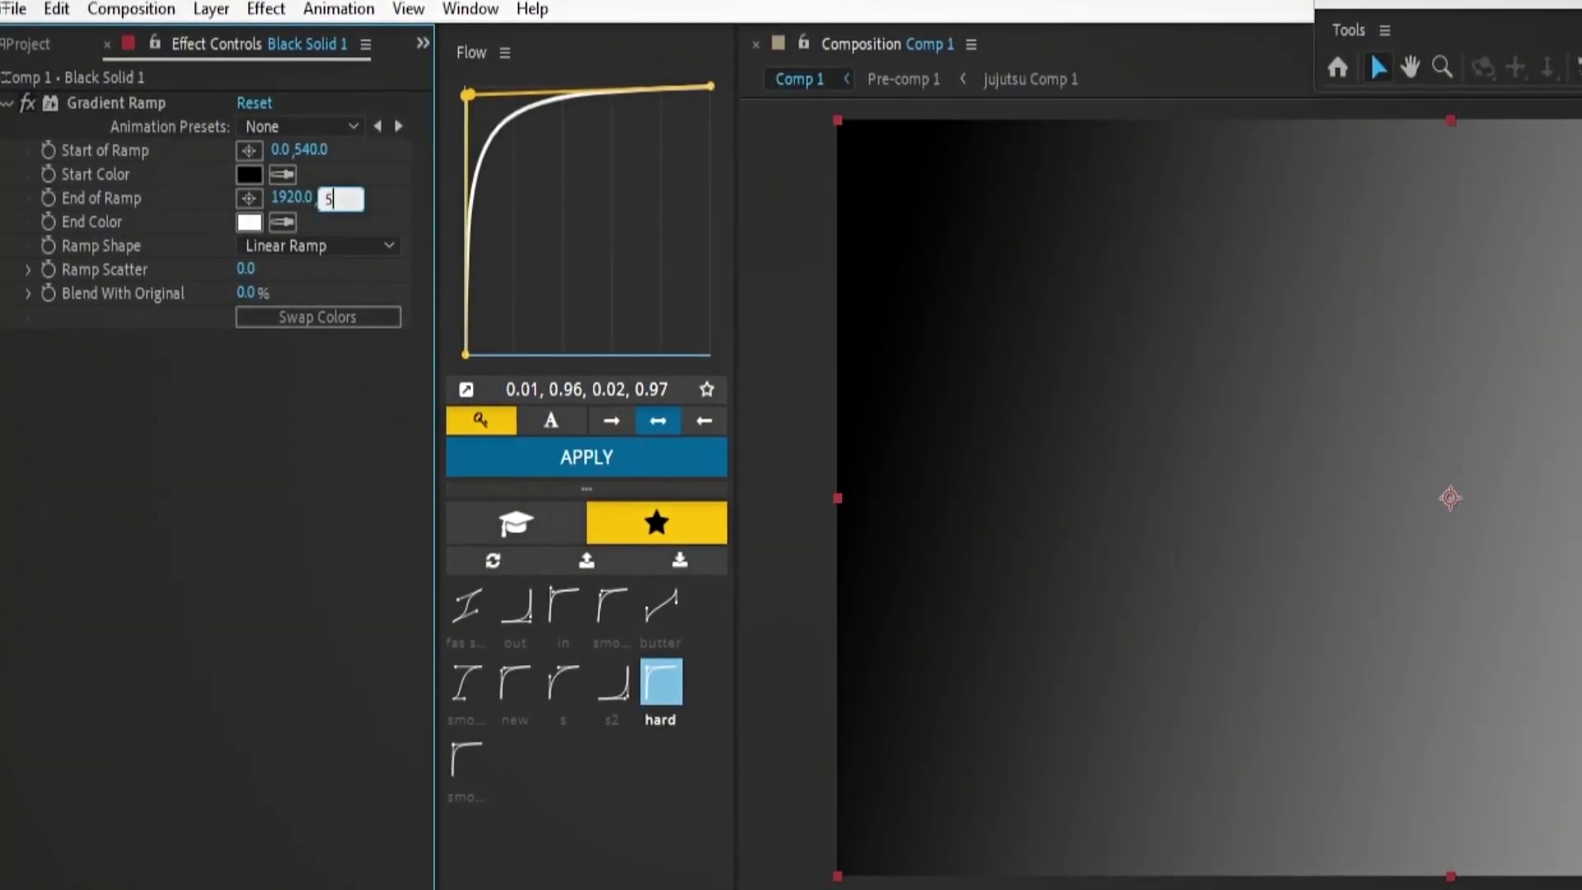
type("36")
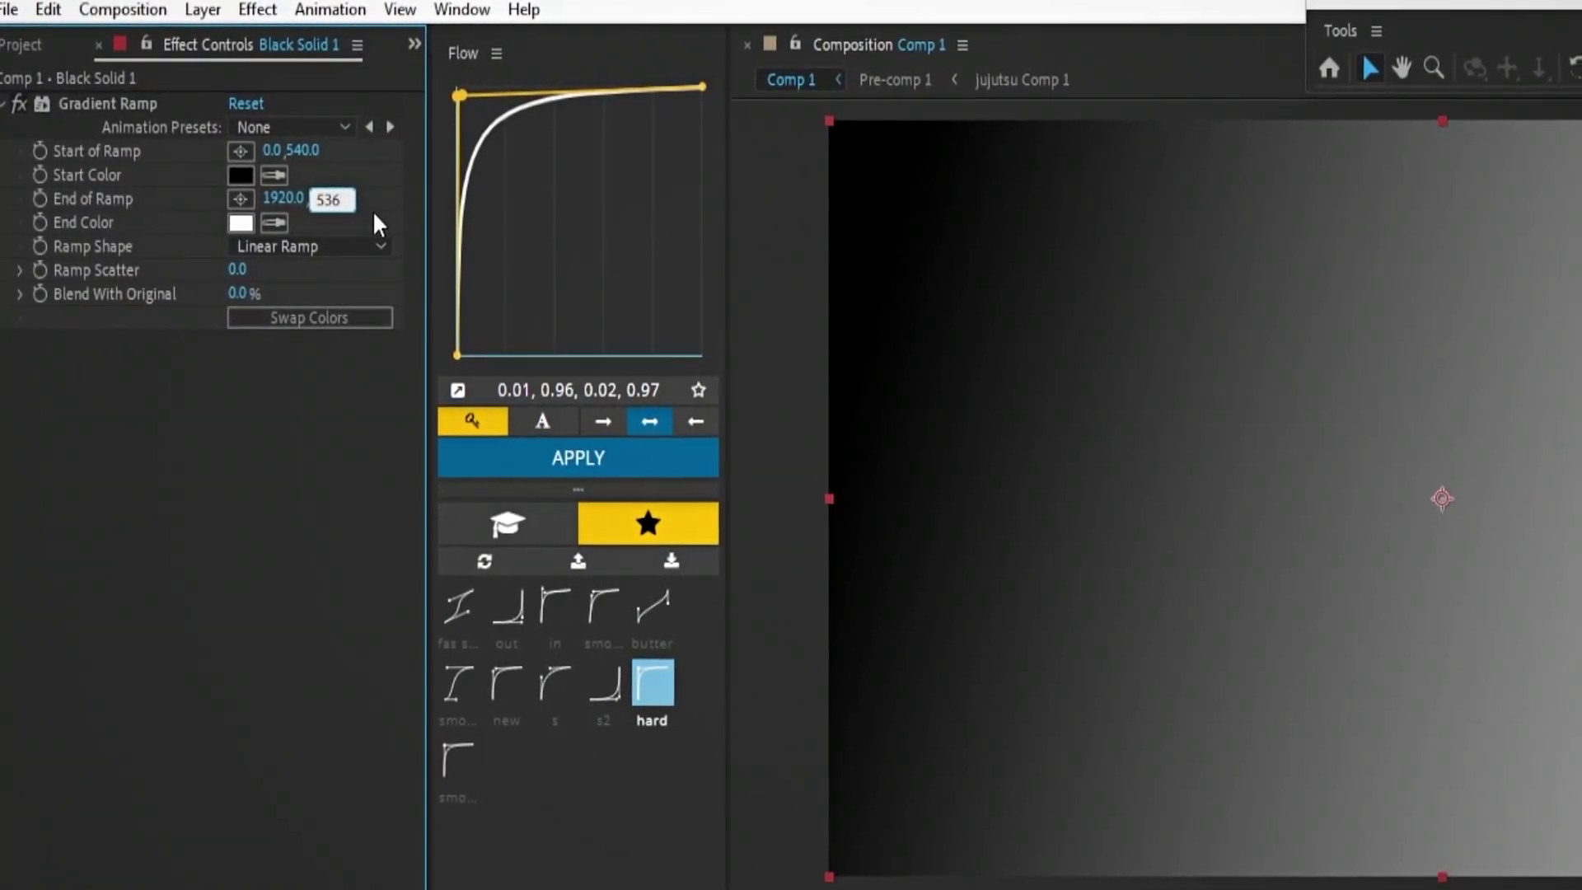
key("Return")
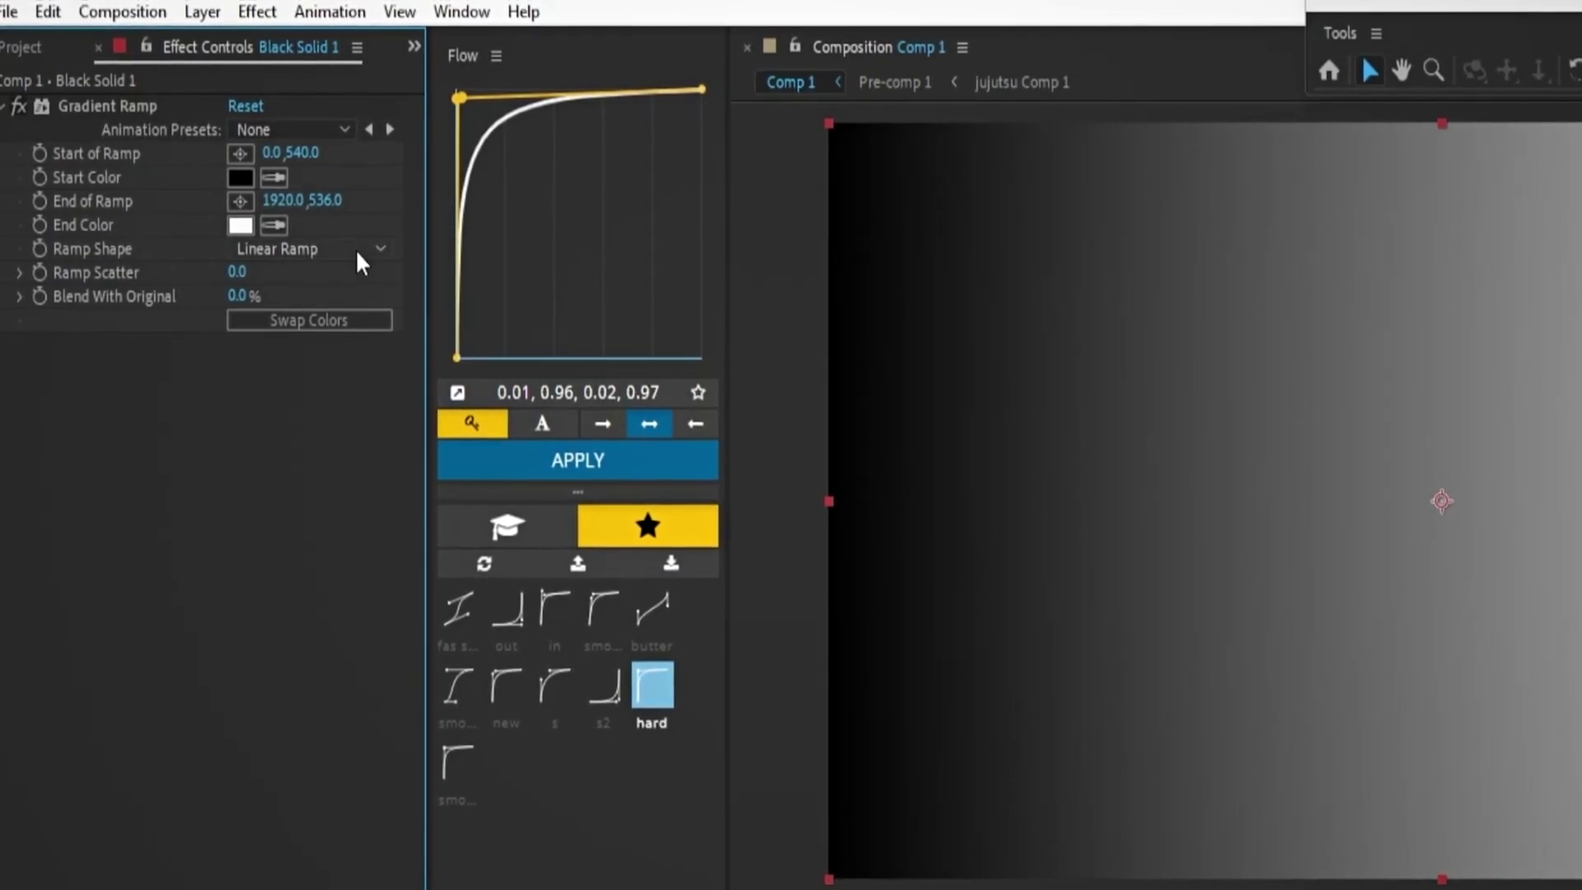
key("ctrl+space")
Apply Tritone with black highlights and white midtones, then hide Black Solid 1 and select Pre-comp 1
type("tr")
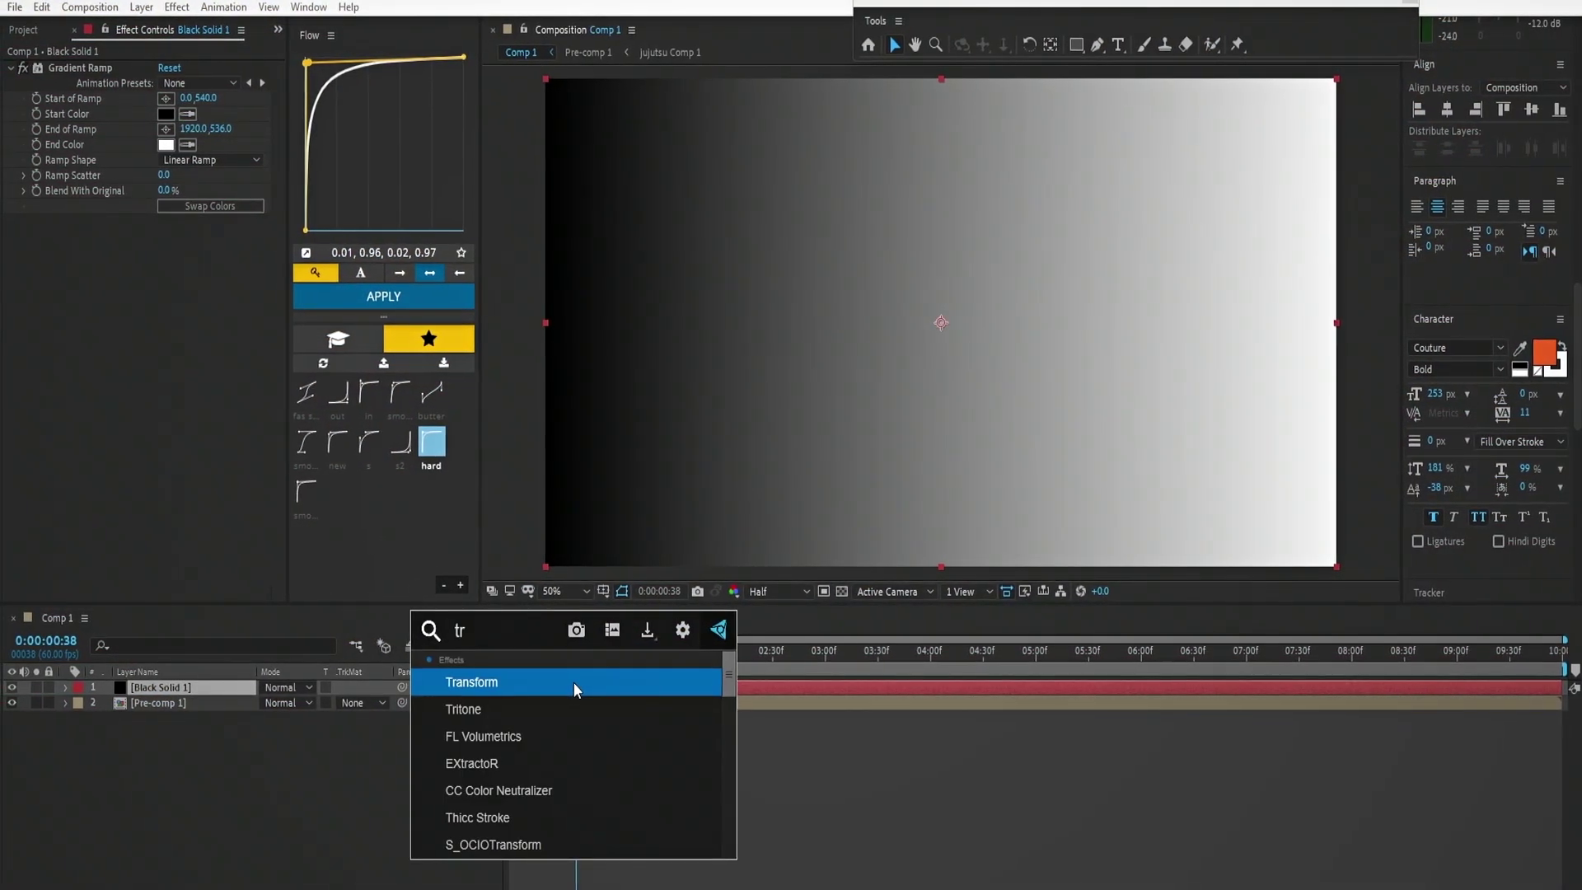
type("ito")
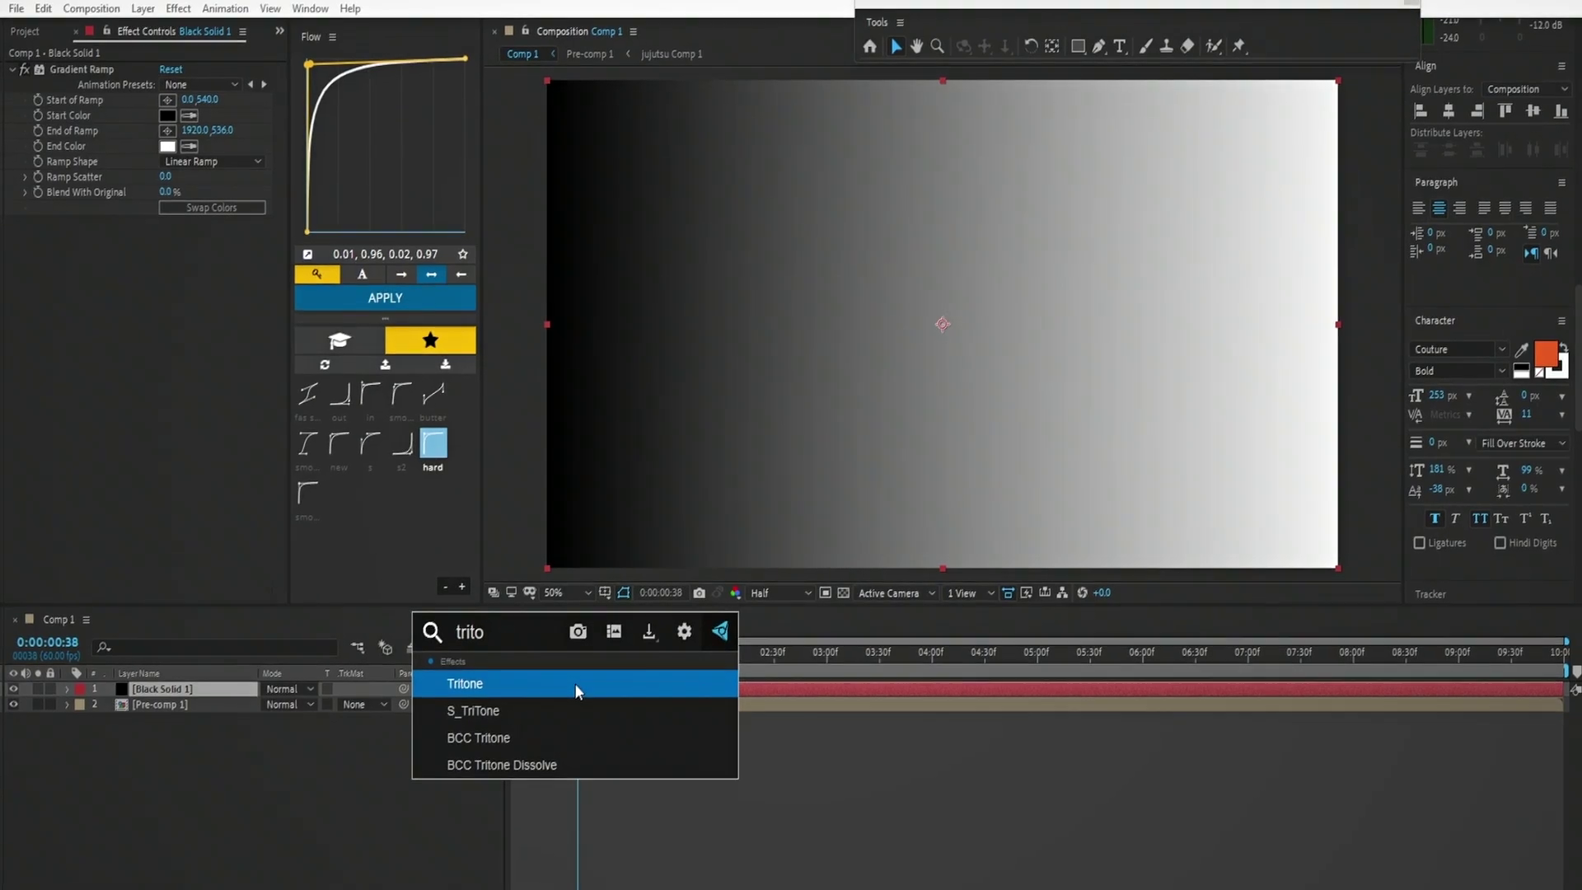
left_click(575, 684)
left_click(168, 255)
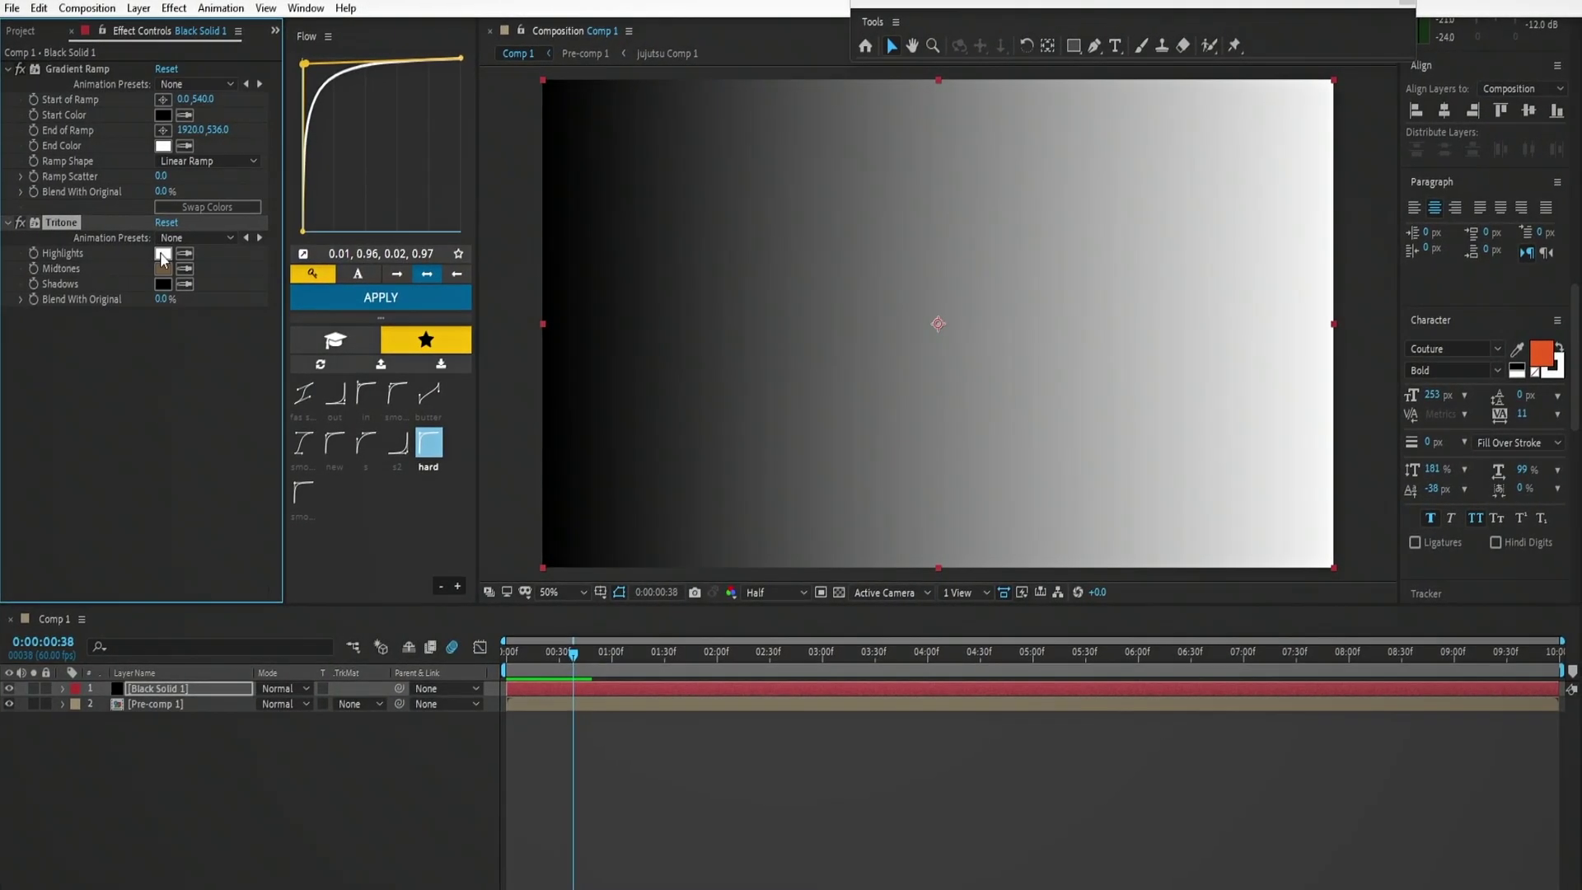
left_click(1162, 657)
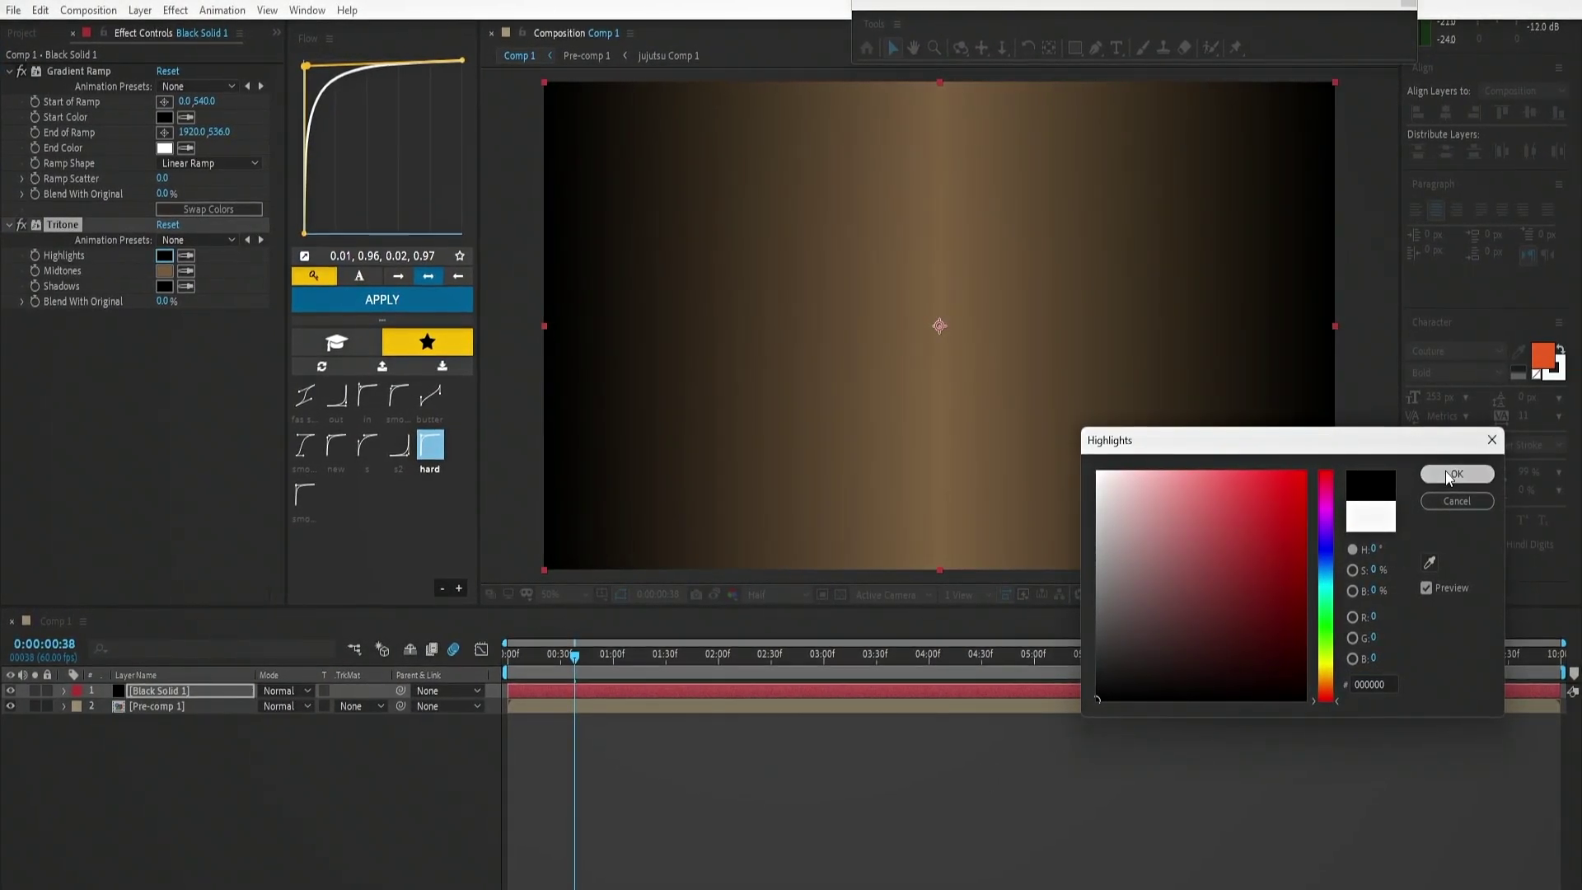
left_click(1454, 472)
left_click(162, 273)
left_click(1098, 472)
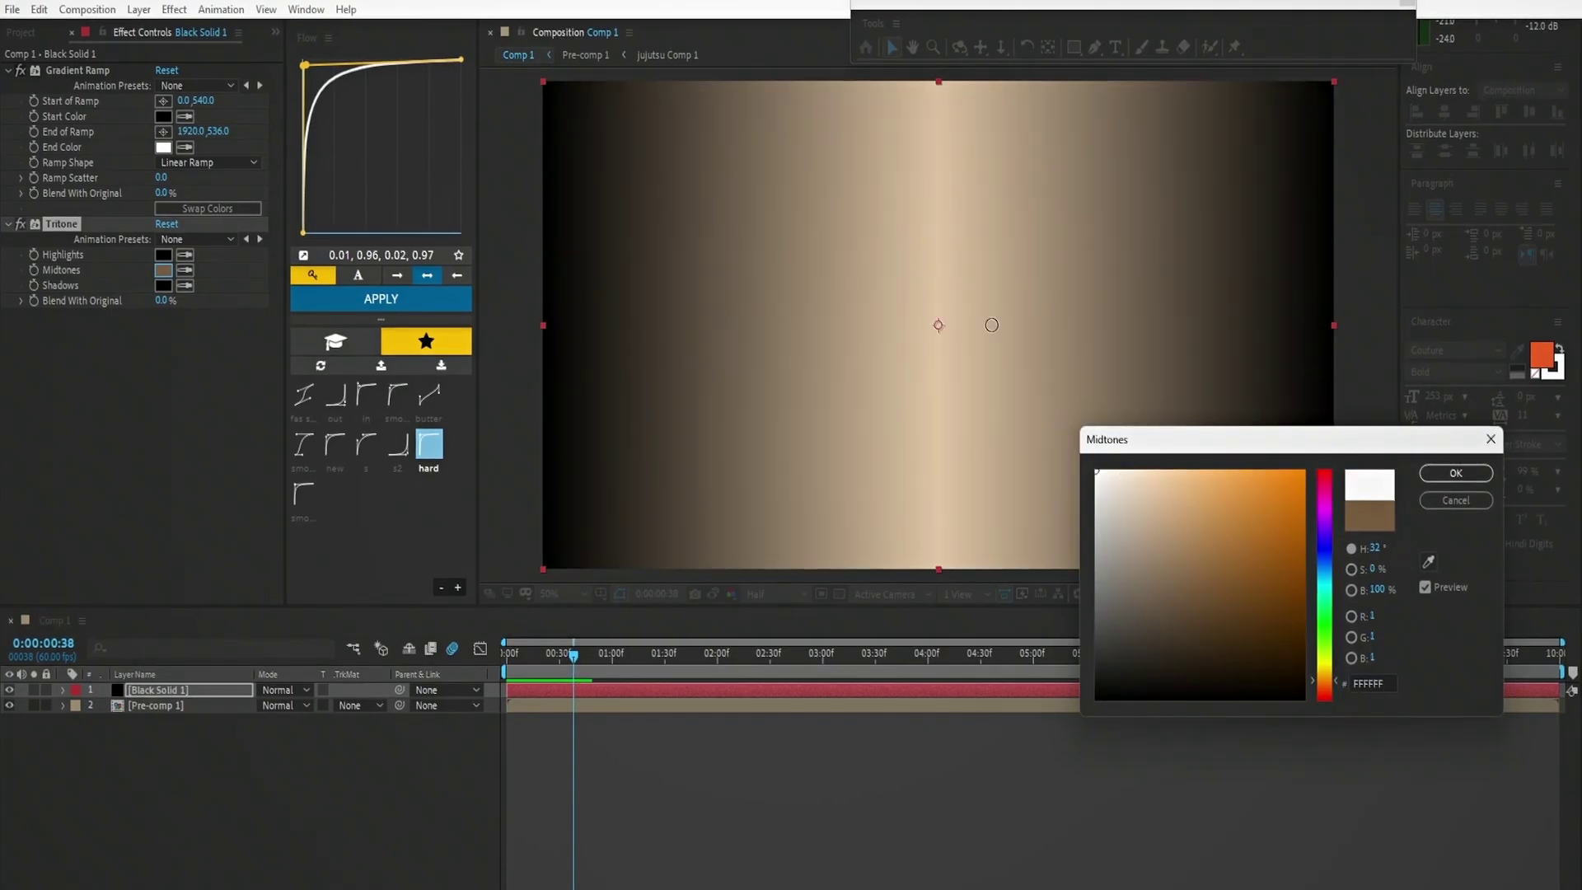
left_click(1450, 474)
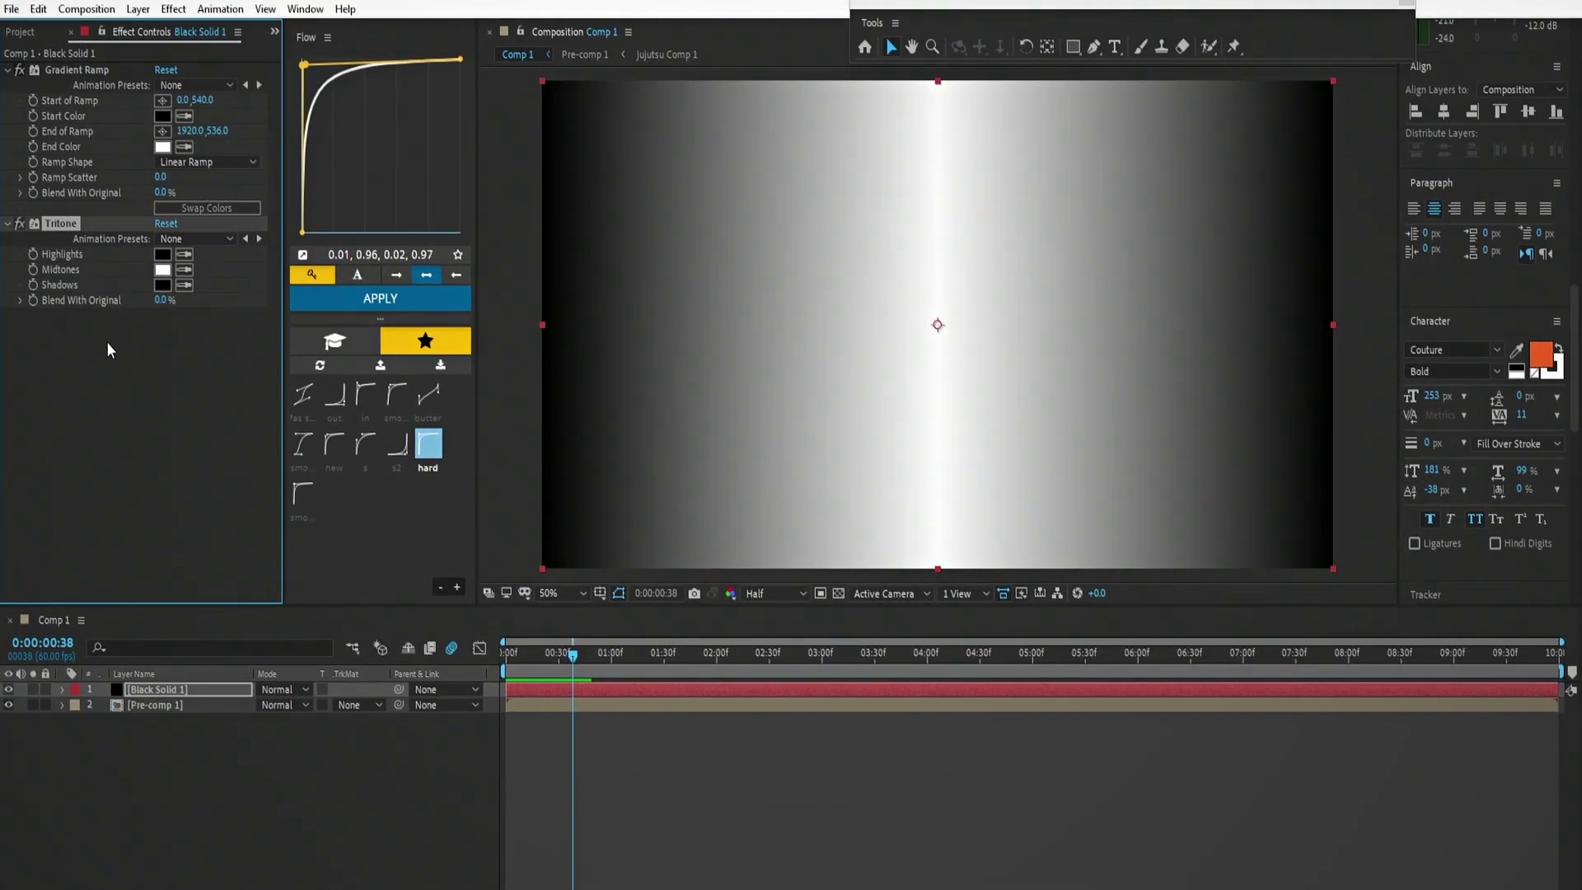
left_click(12, 690)
left_click(577, 704)
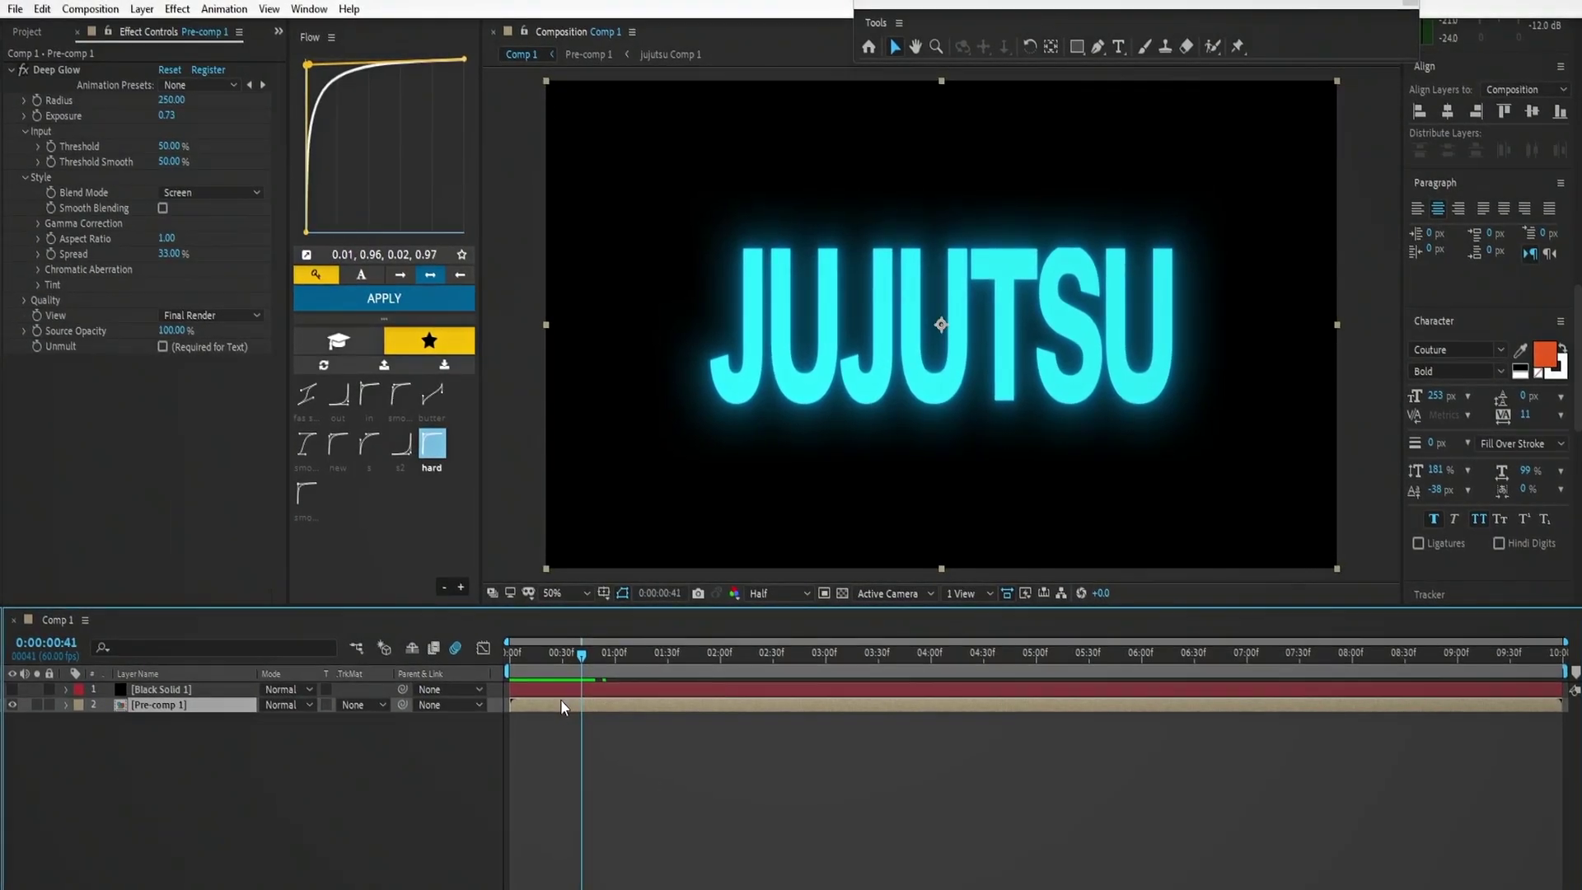
Apply Time Displacement to Pre-comp 1 with Time Resolution 240 and Max Displacement Time 0.0
key("ctrl+space")
type("time ")
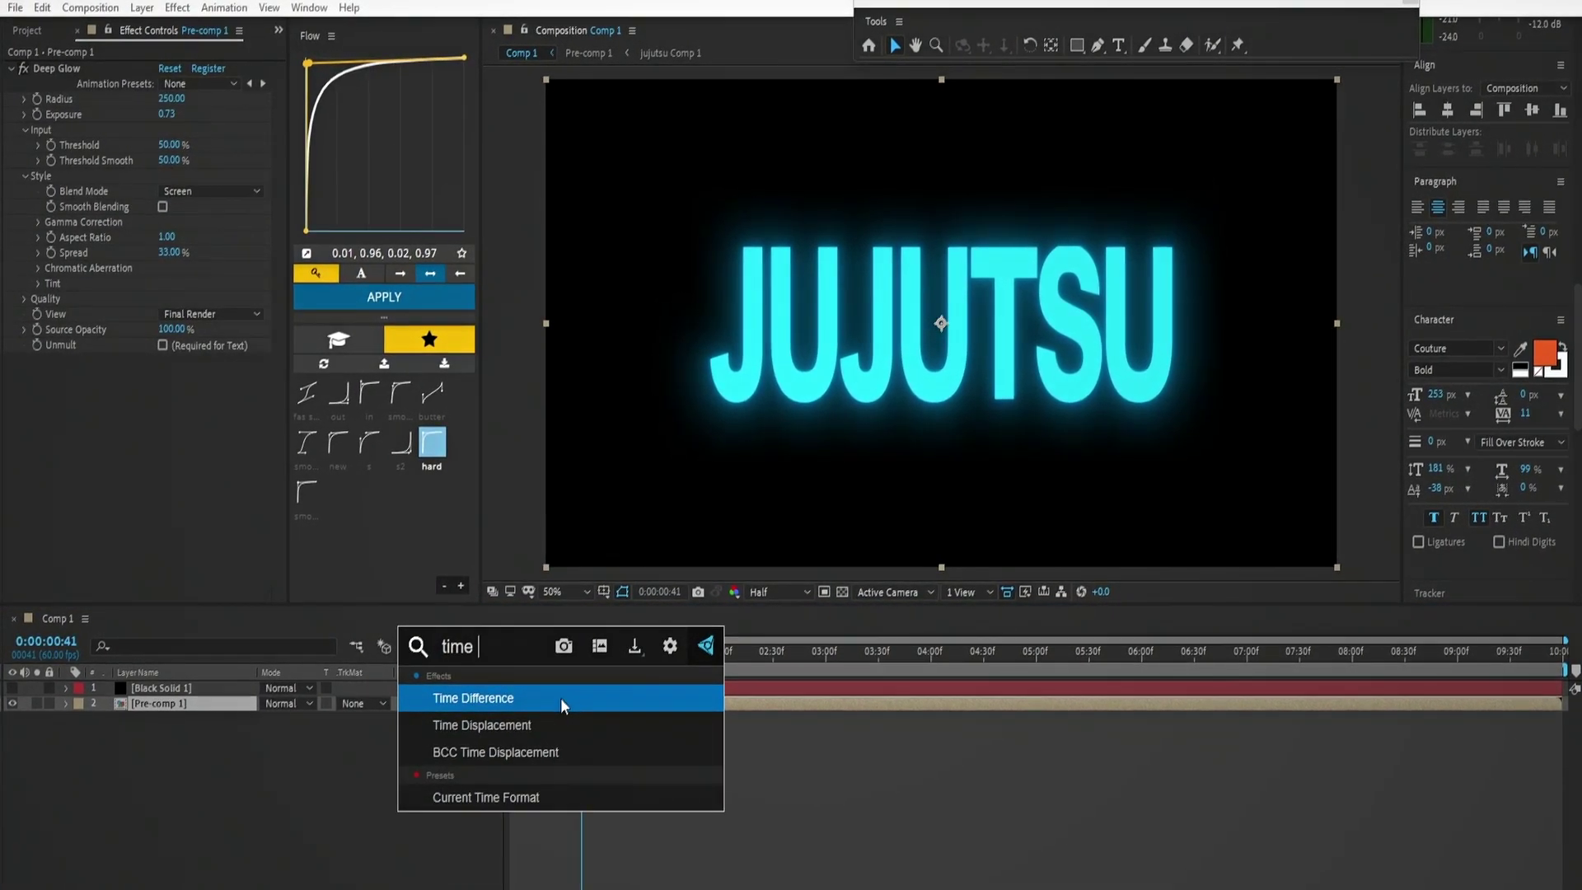
type("dis")
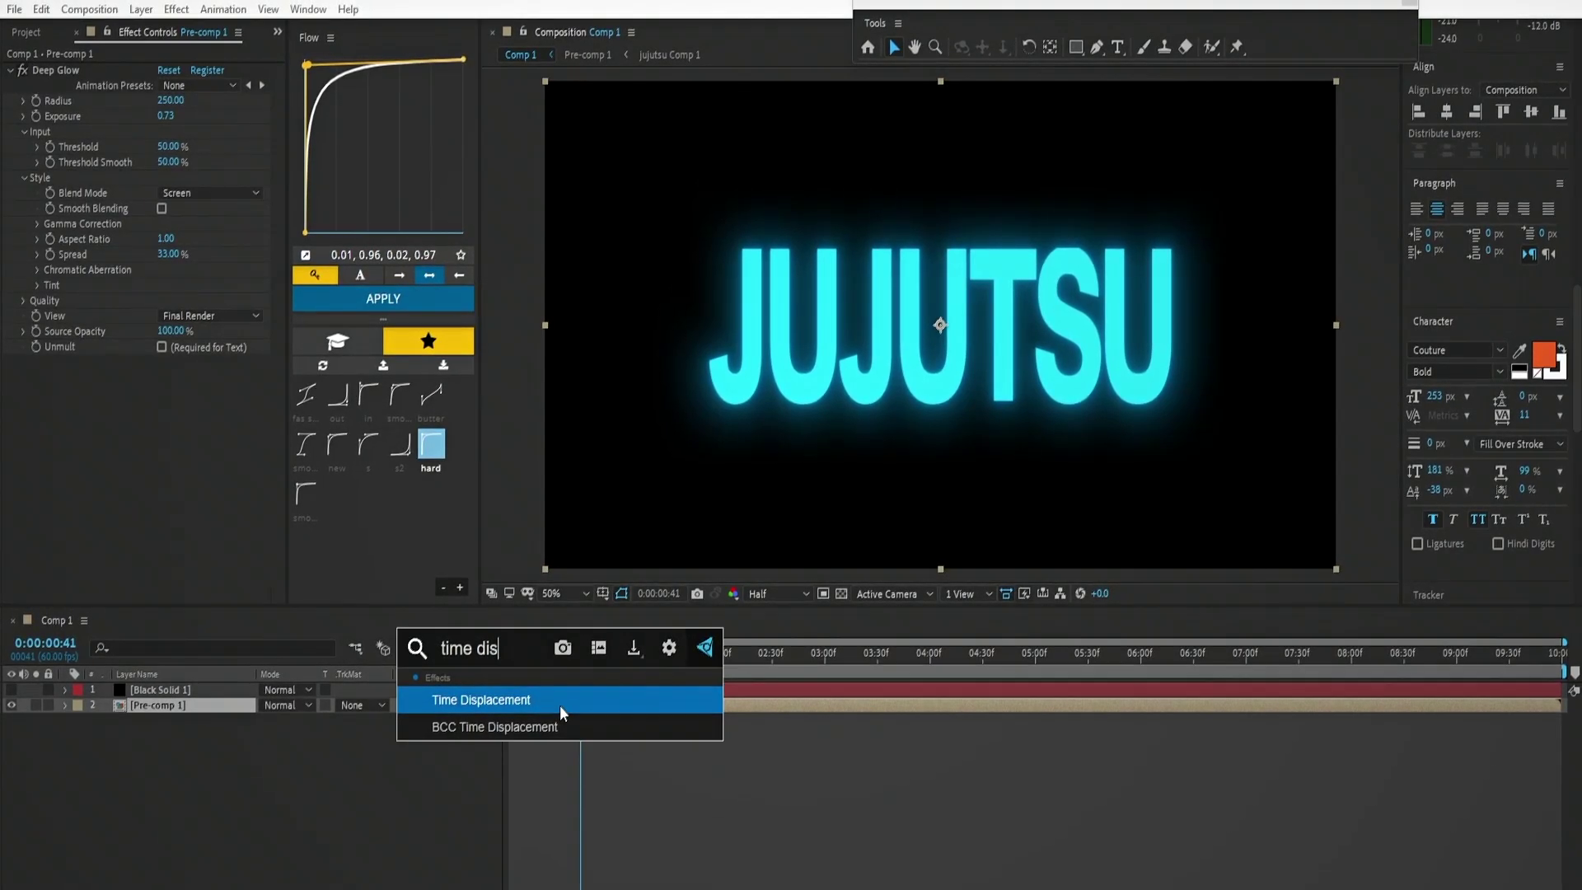
left_click(561, 706)
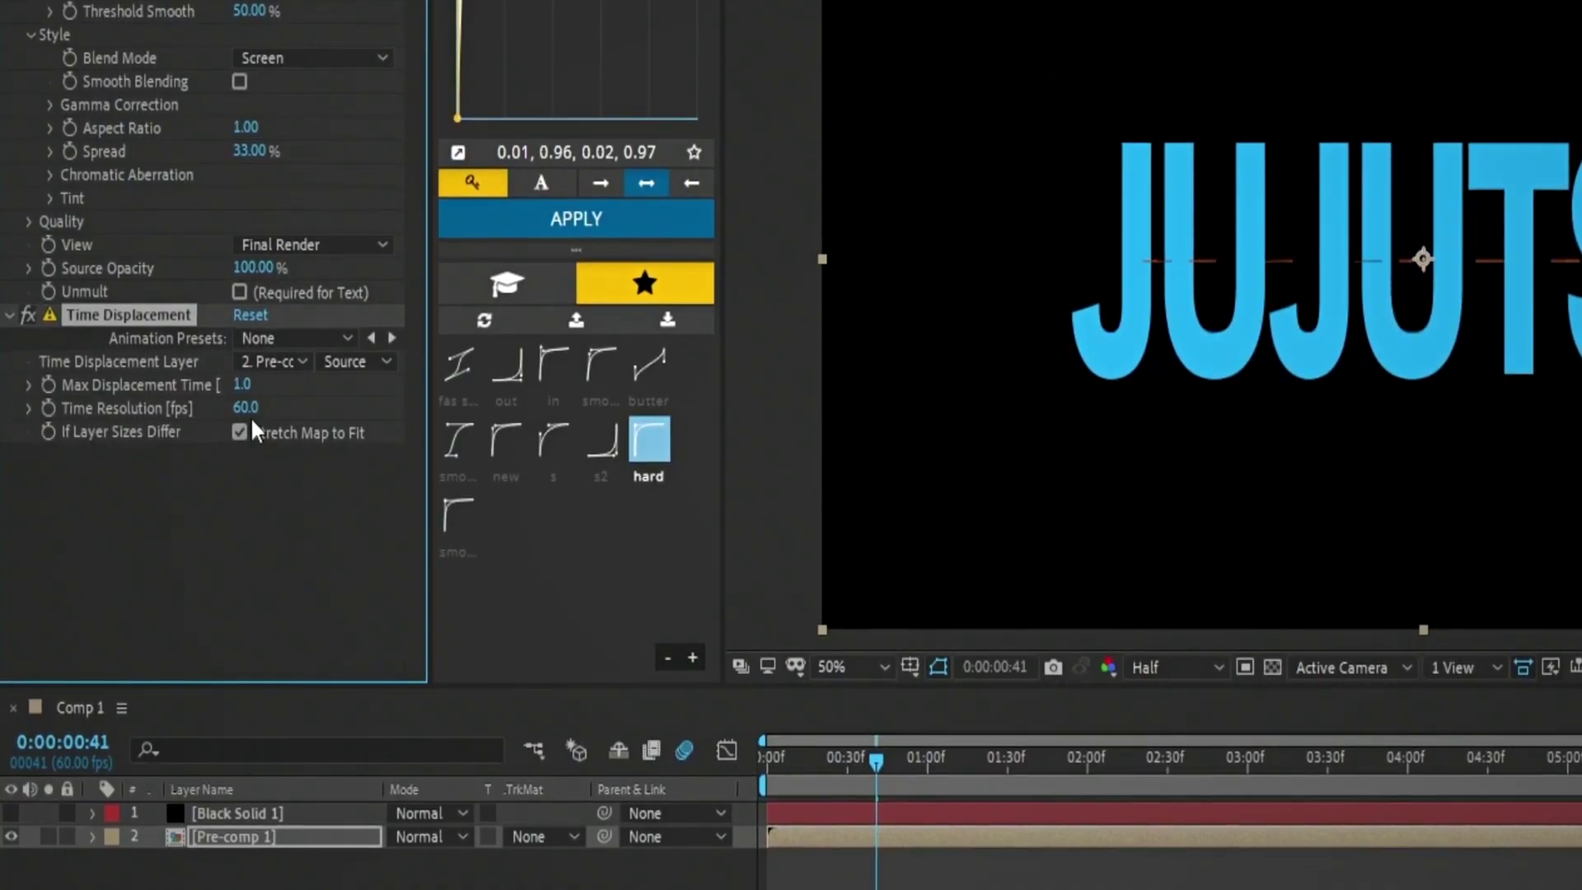
left_click(247, 408)
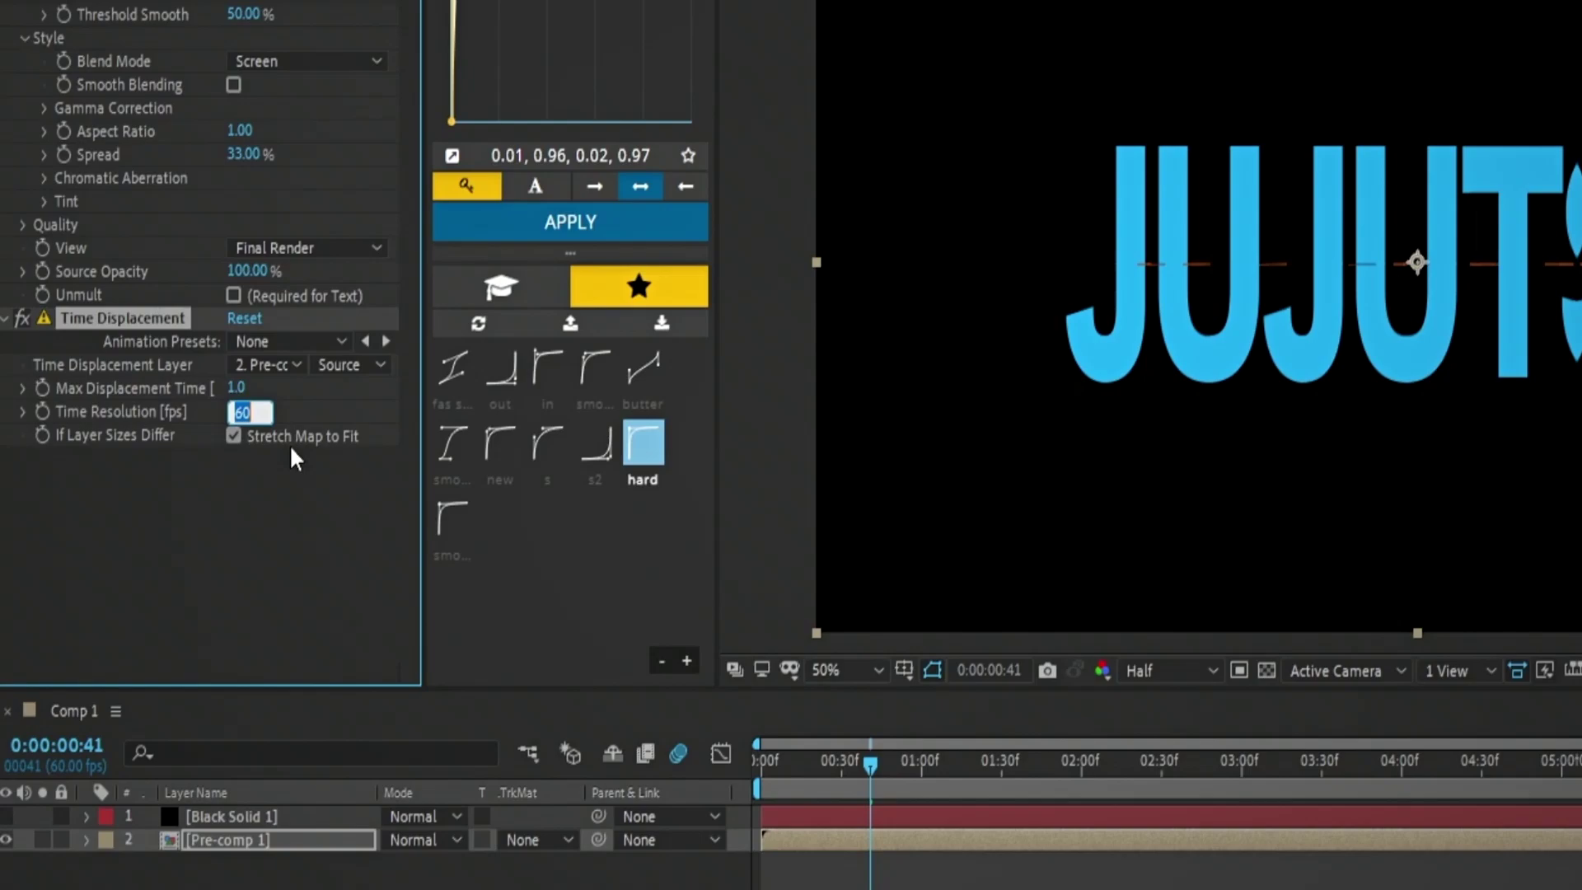
type("240")
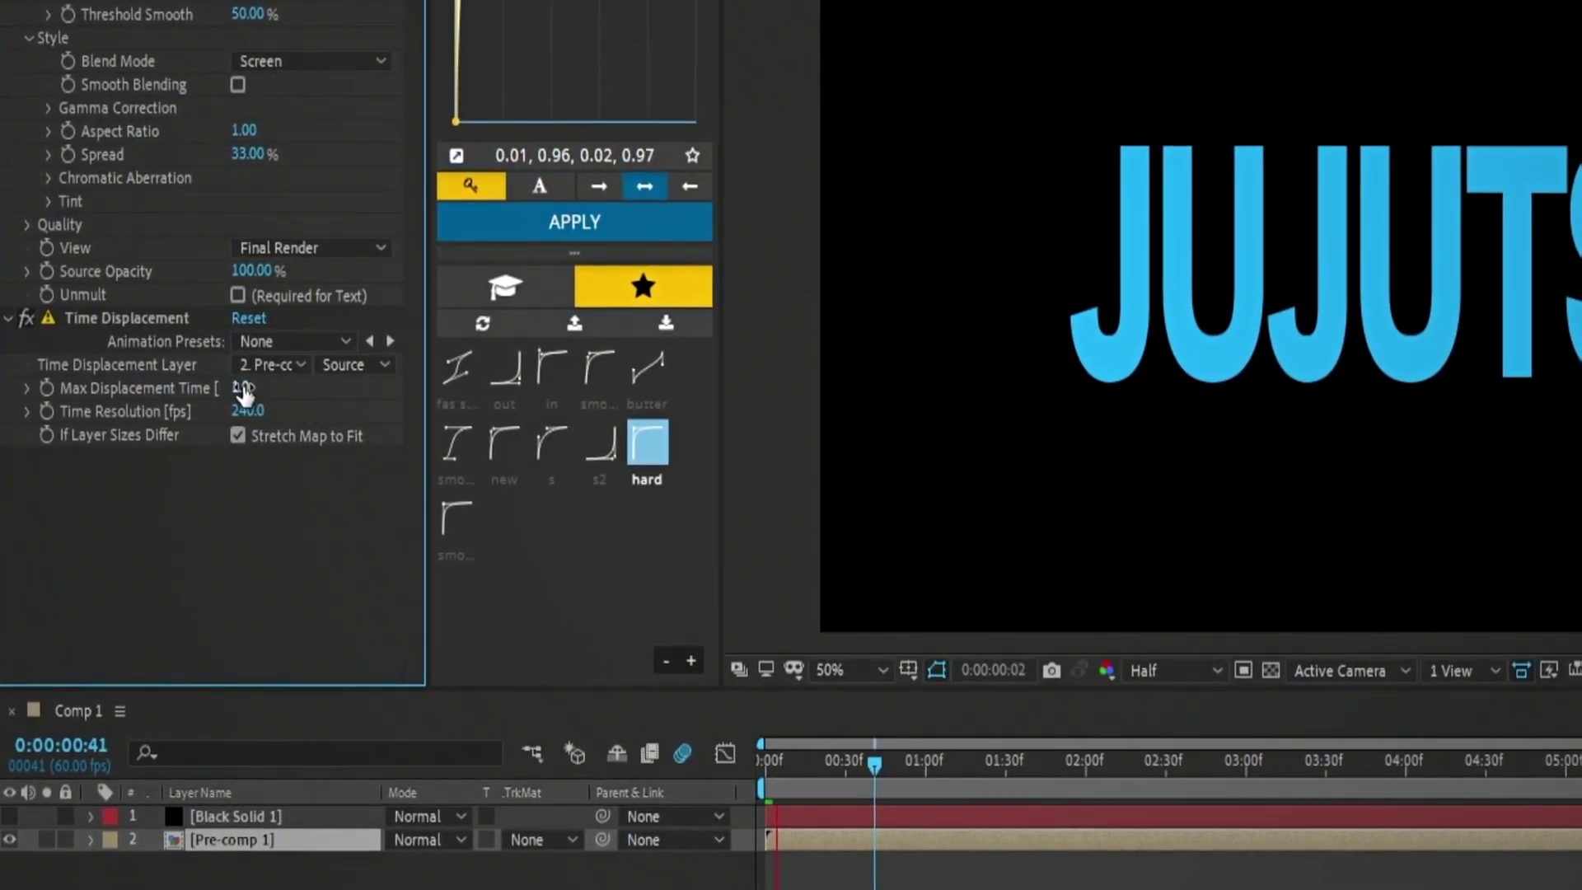
left_click(228, 496)
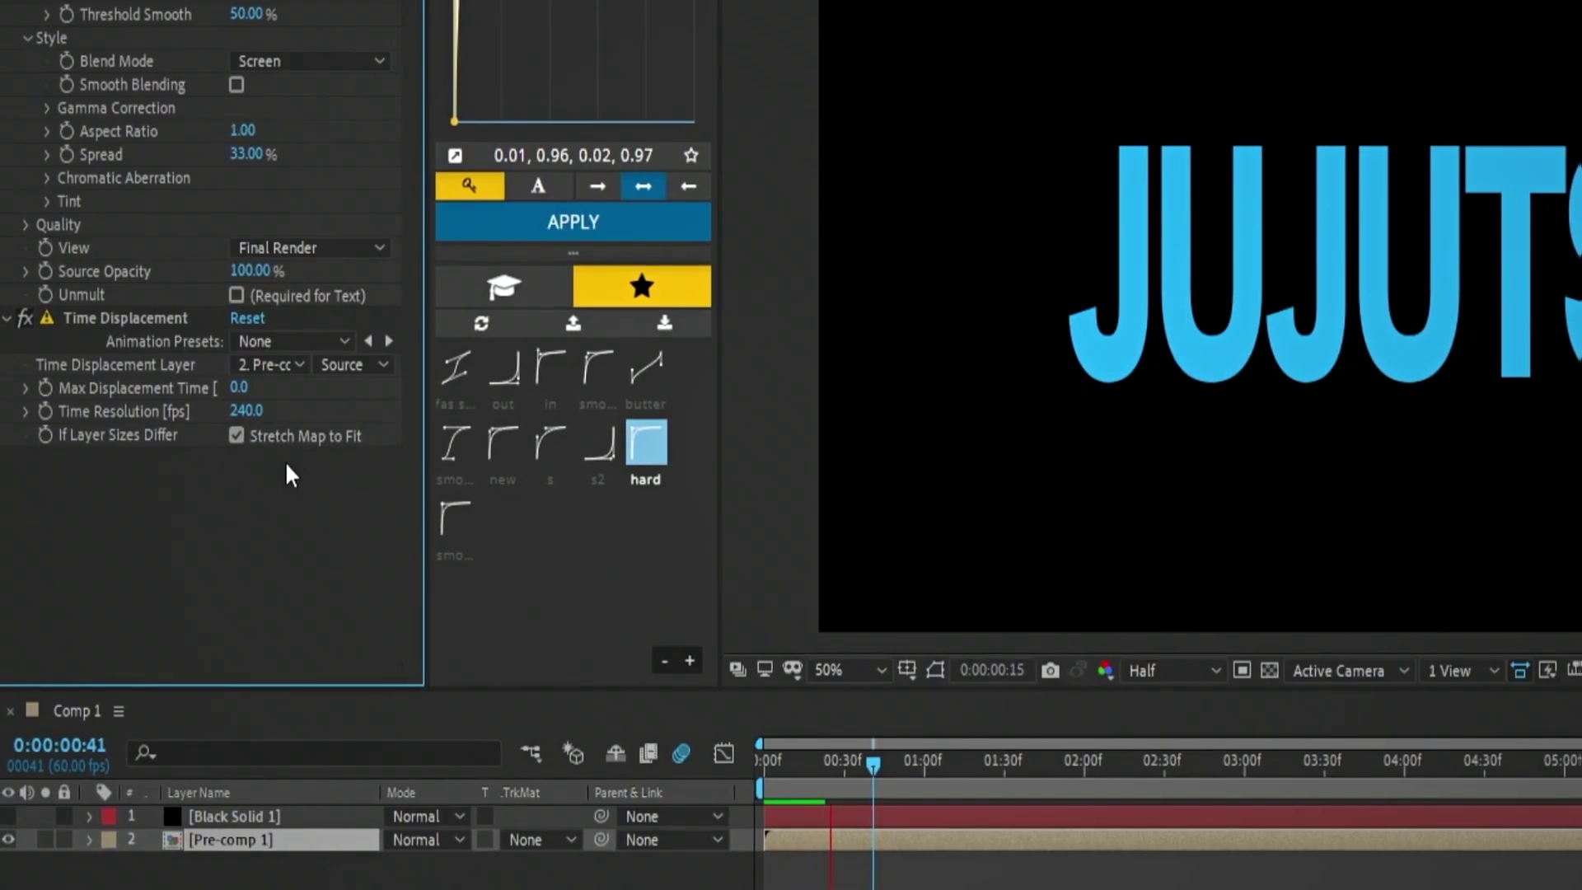
Use Black Solid 1 (Effects & Masks) as the displacement layer and keyframe Max Displacement Time
left_click(279, 366)
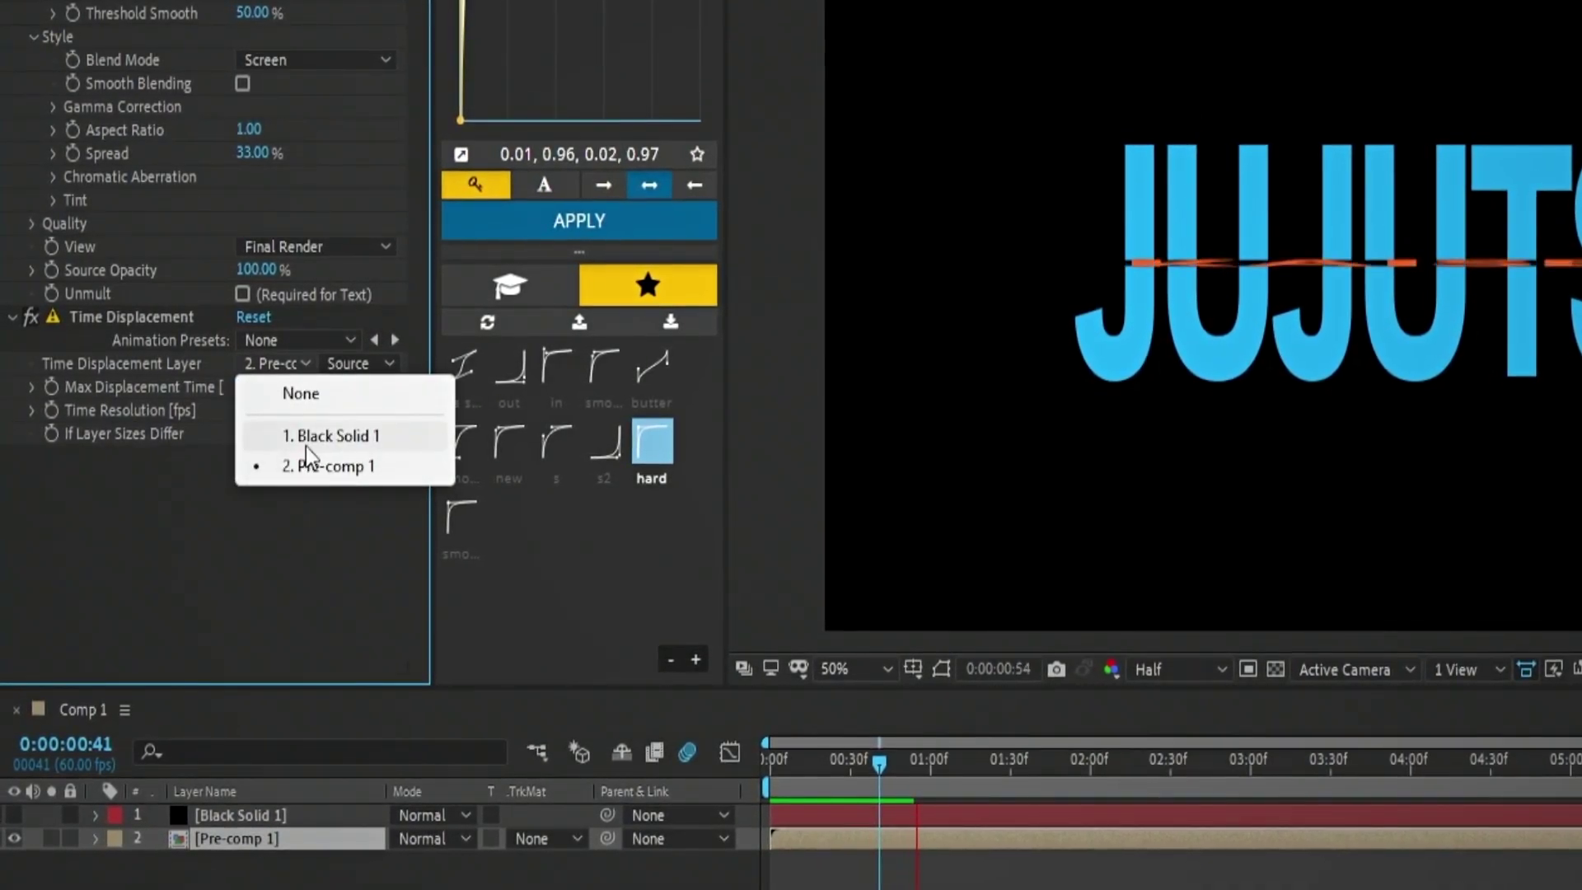
left_click(303, 436)
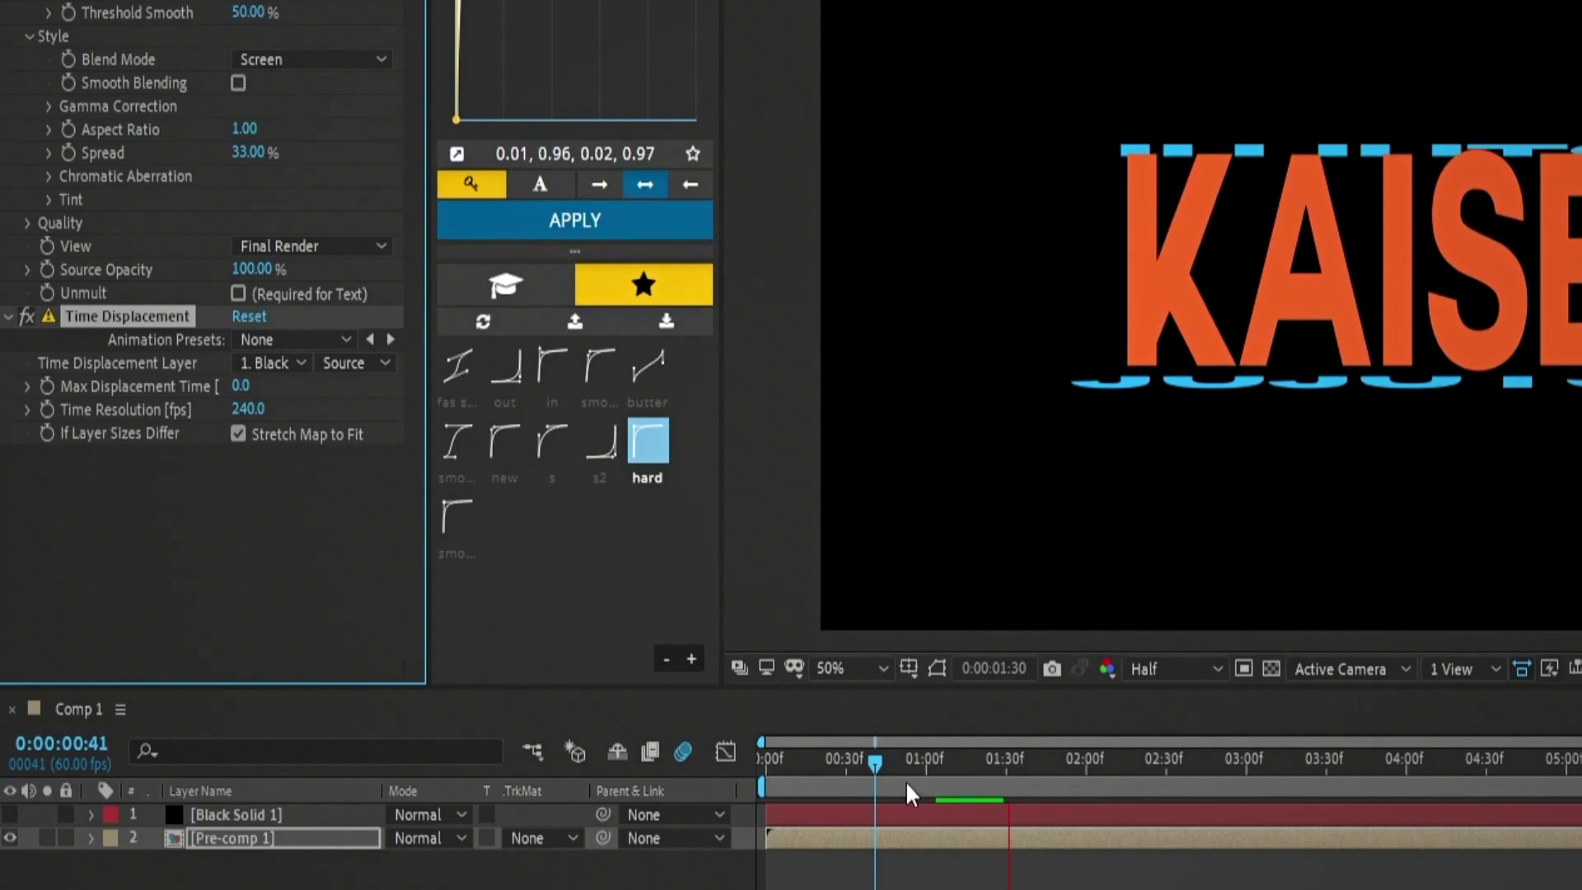
left_click_drag(862, 755, 778, 779)
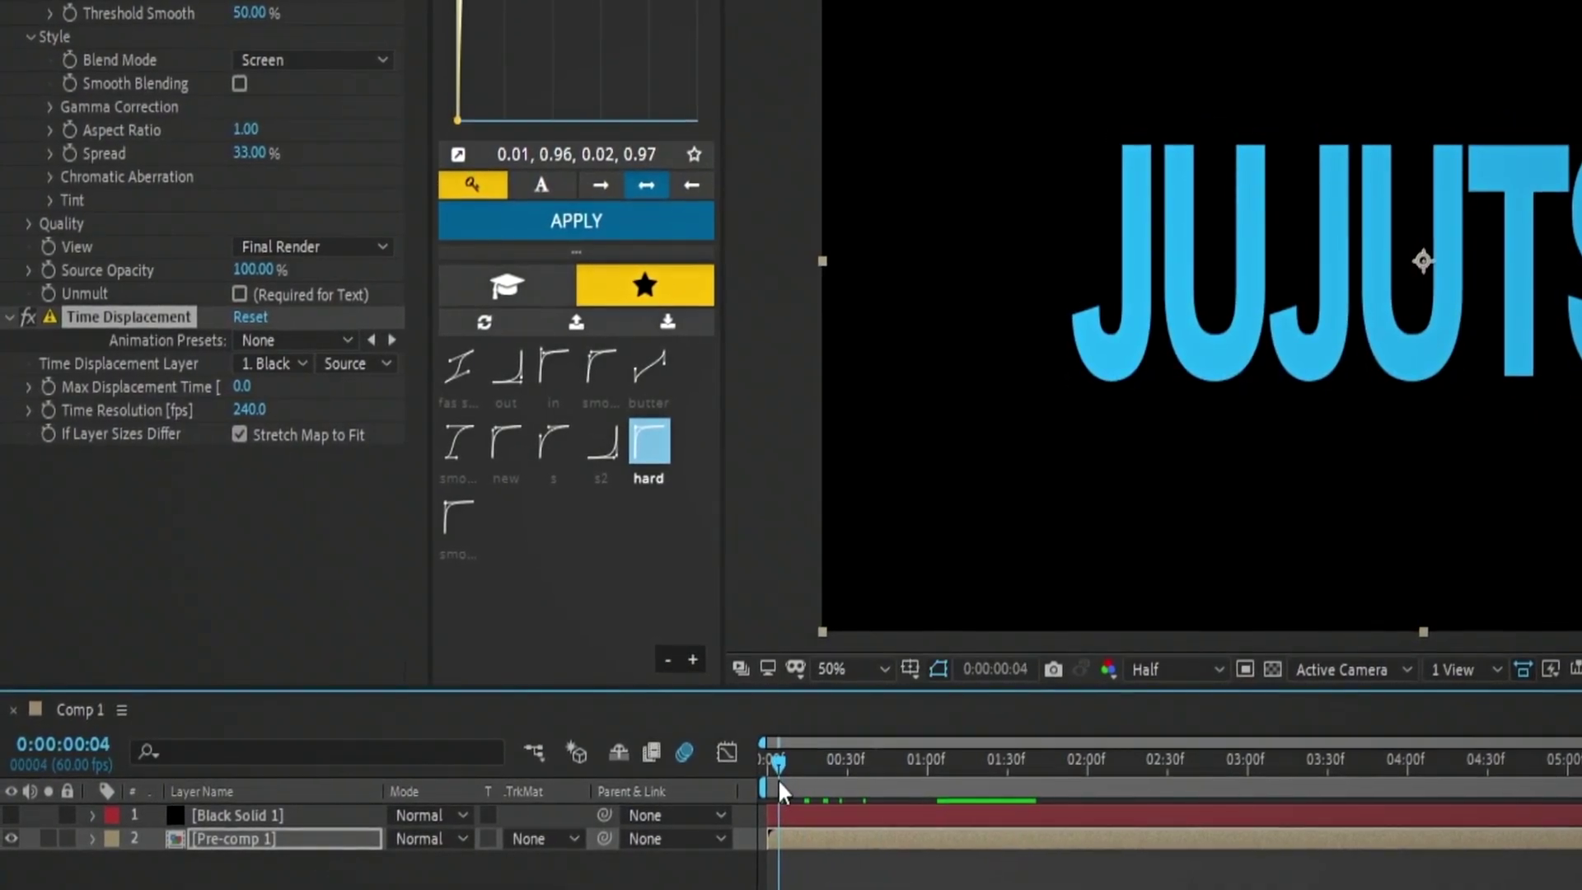
left_click(339, 364)
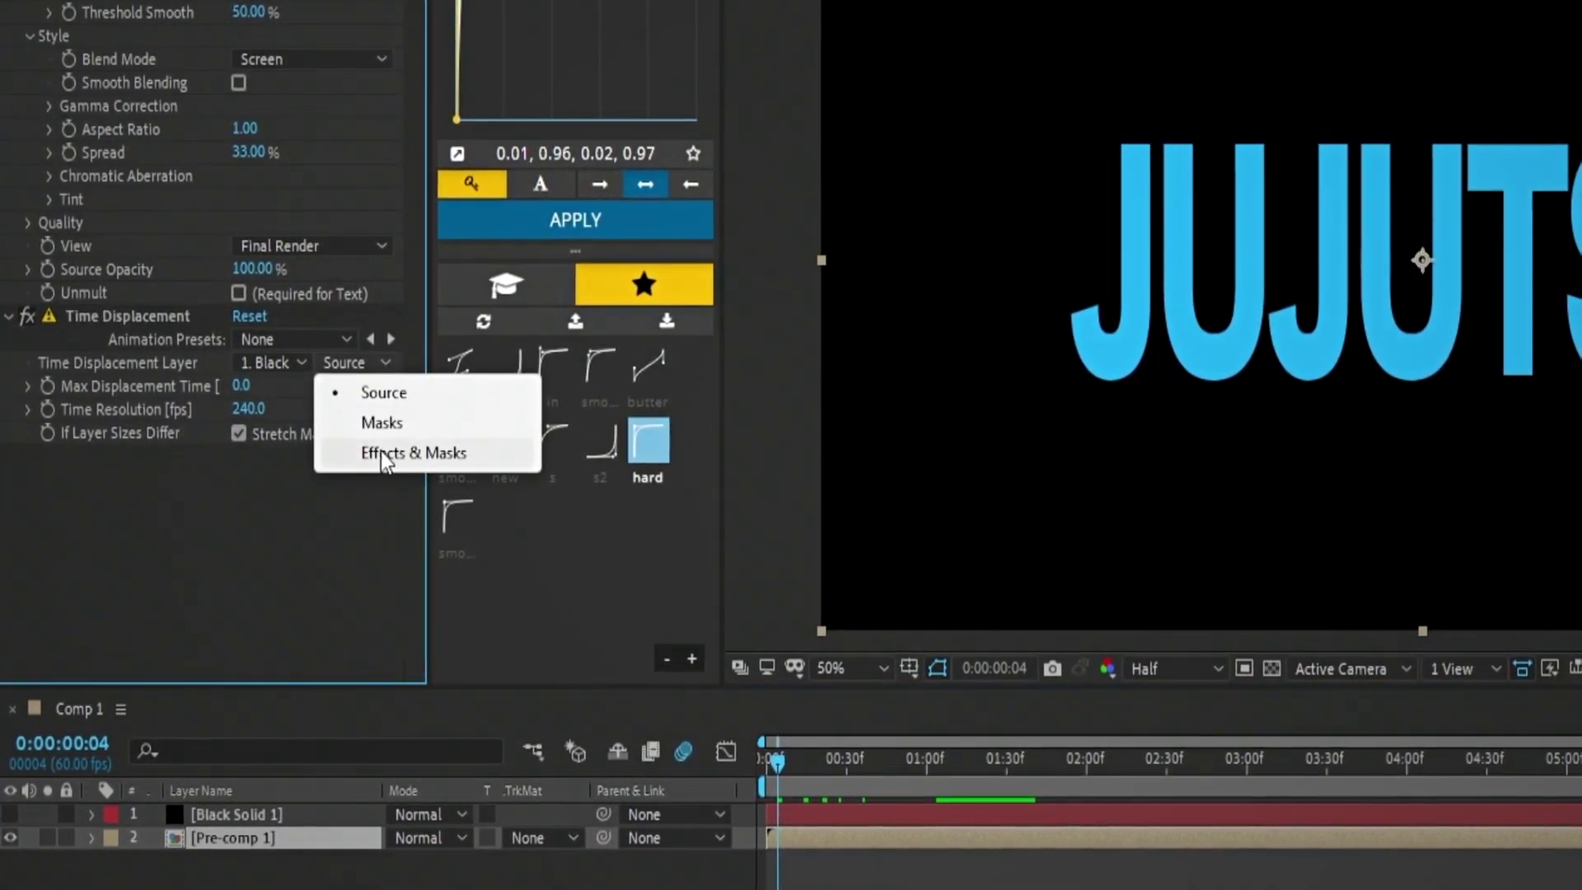
left_click(387, 452)
left_click_drag(778, 841, 859, 852)
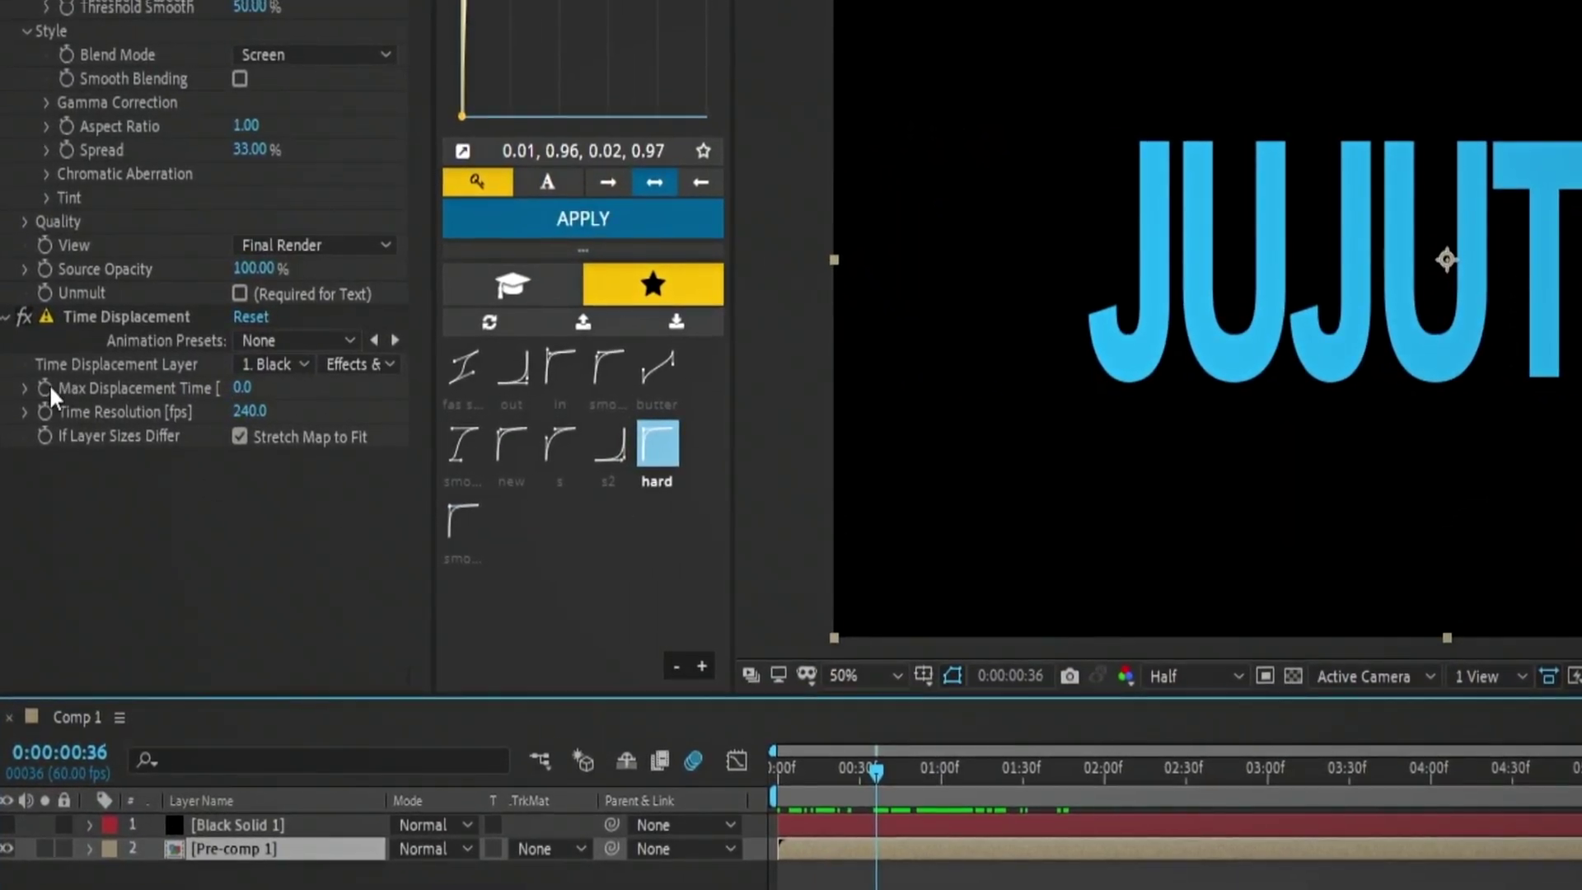
left_click(46, 387)
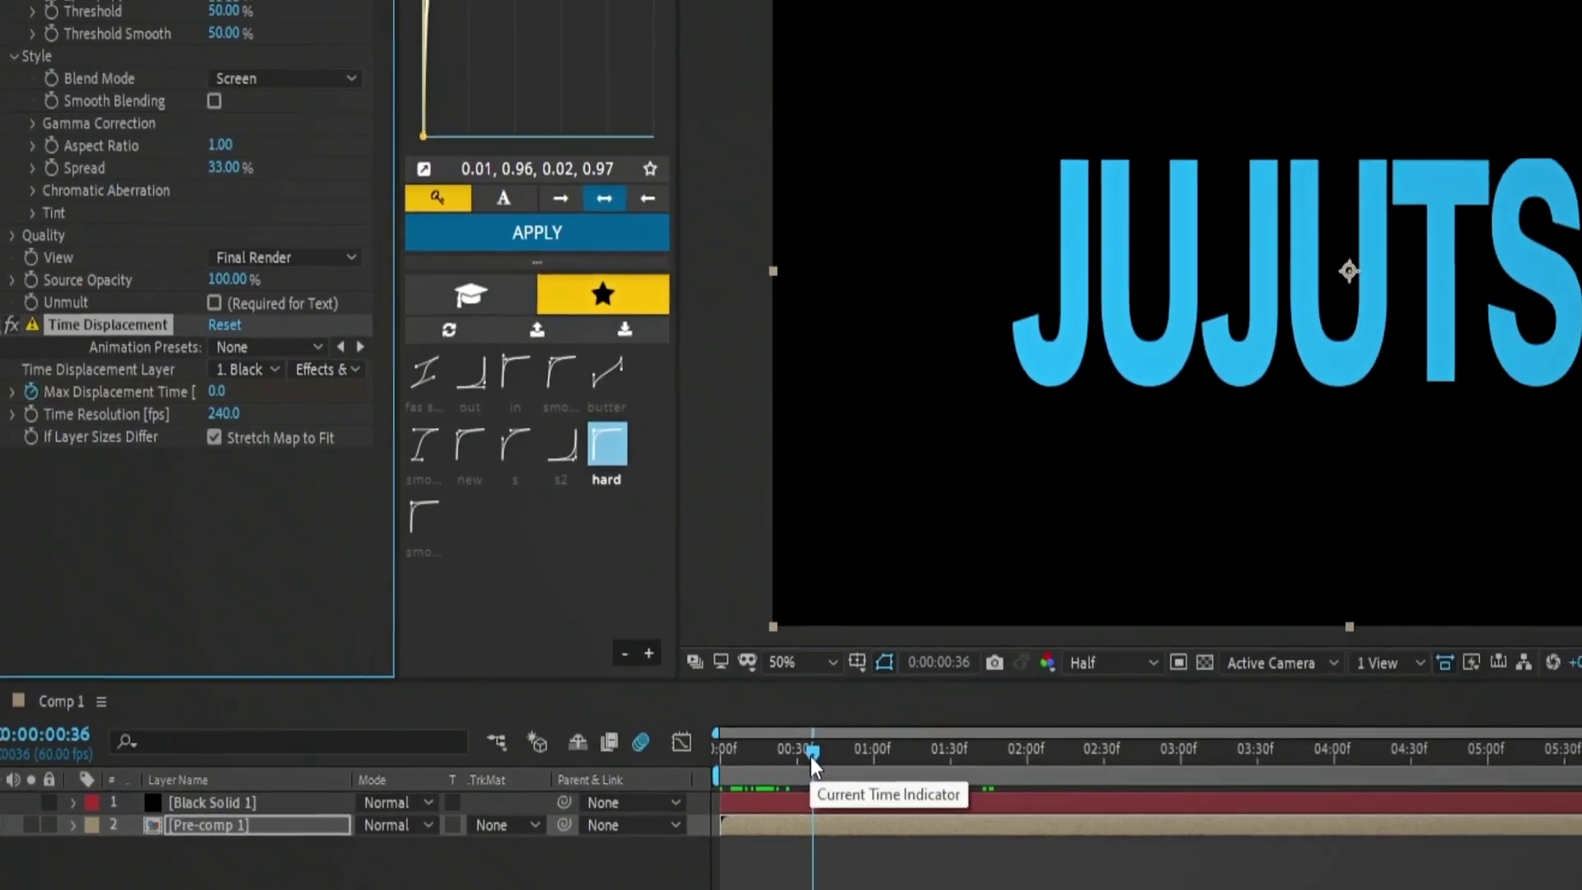
Add a second Max Displacement Time keyframe at 1.0 where KAISEN appears
key("u")
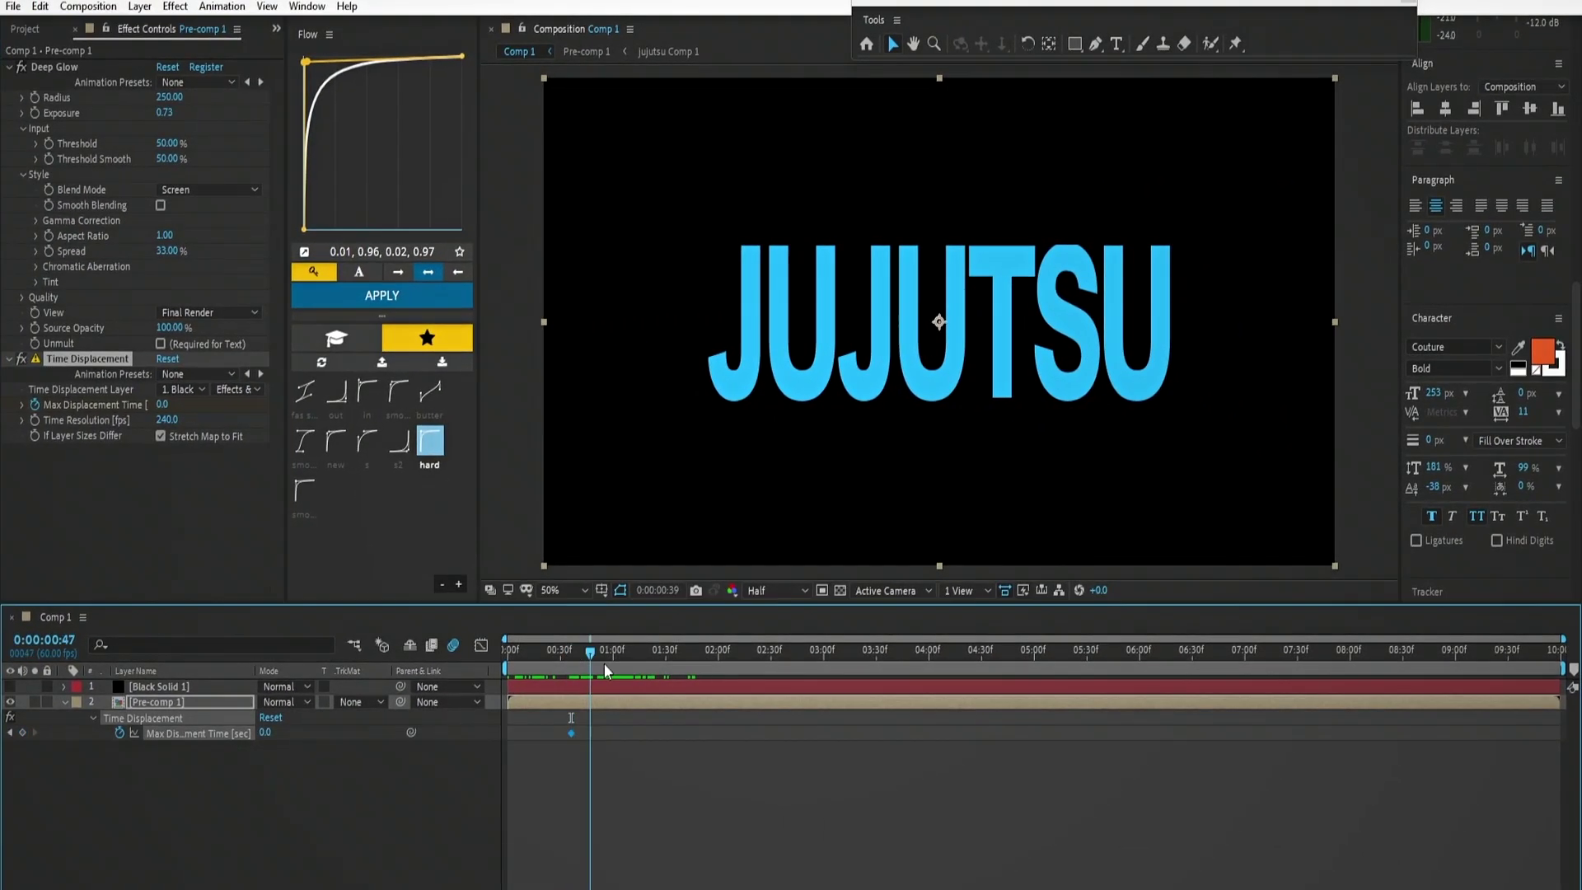
left_click_drag(605, 665, 625, 666)
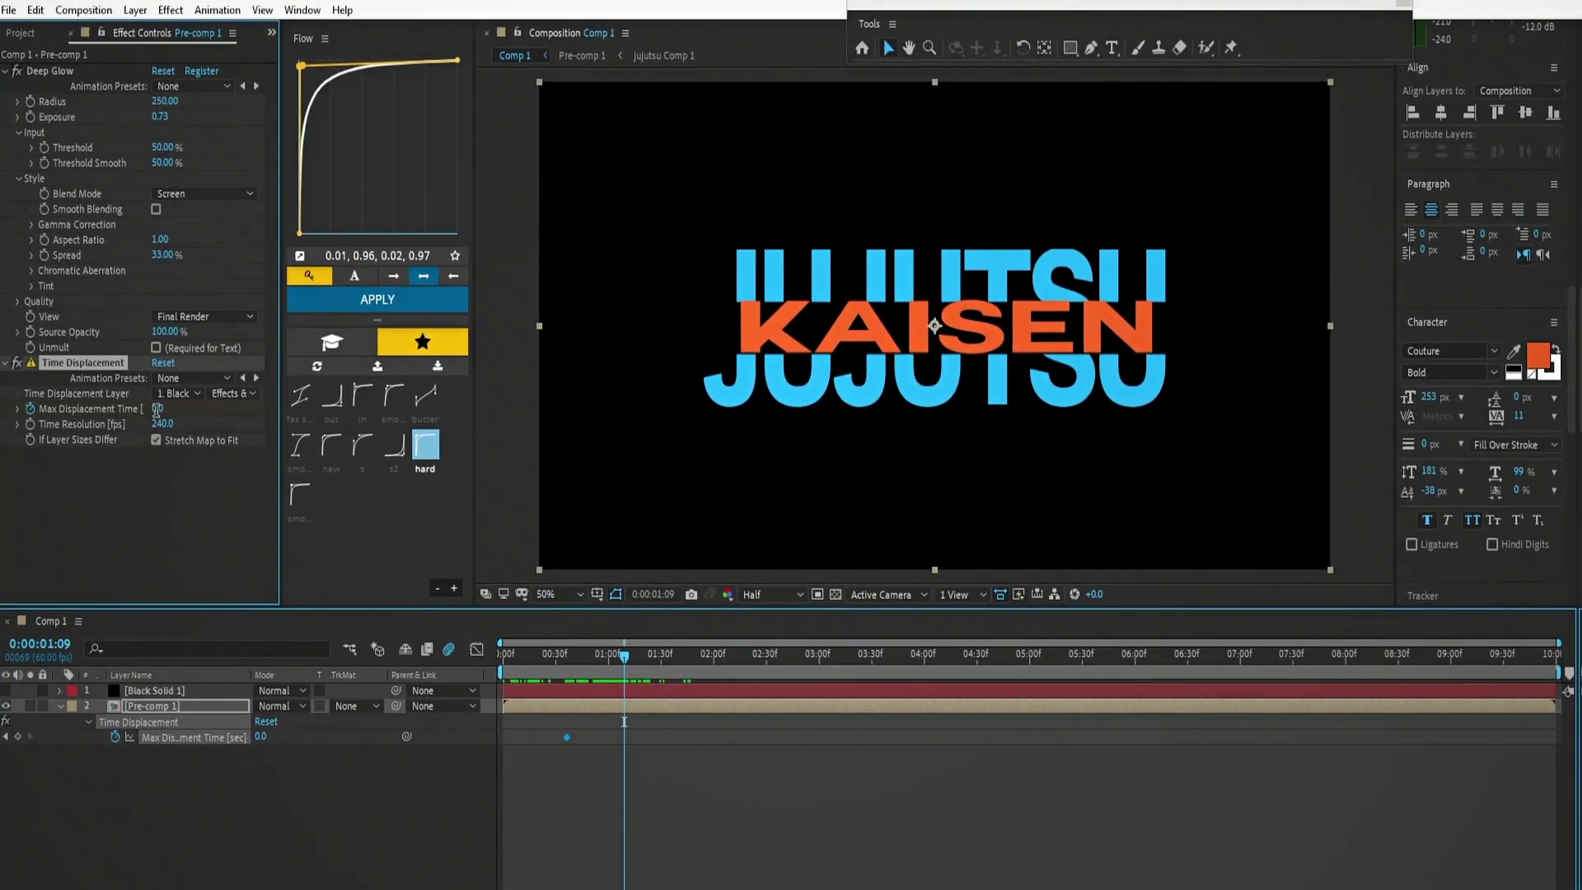
left_click(156, 409)
type("1")
key("Return")
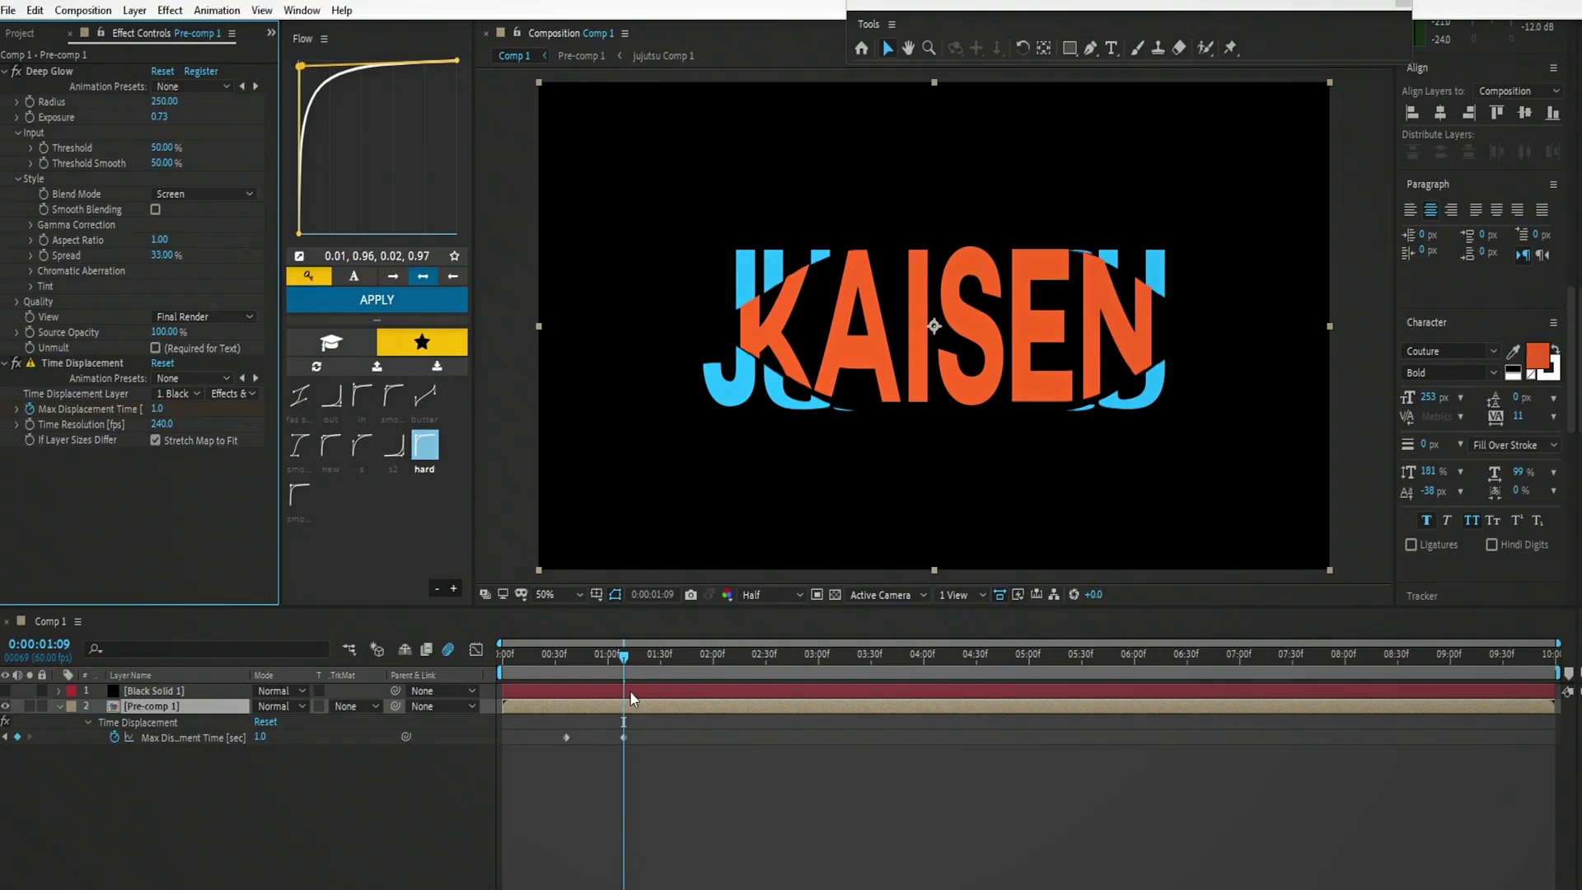
Preview the warped reveal and pull the work-area end earlier to cover just the reveal
left_click_drag(624, 655, 584, 668)
key("space")
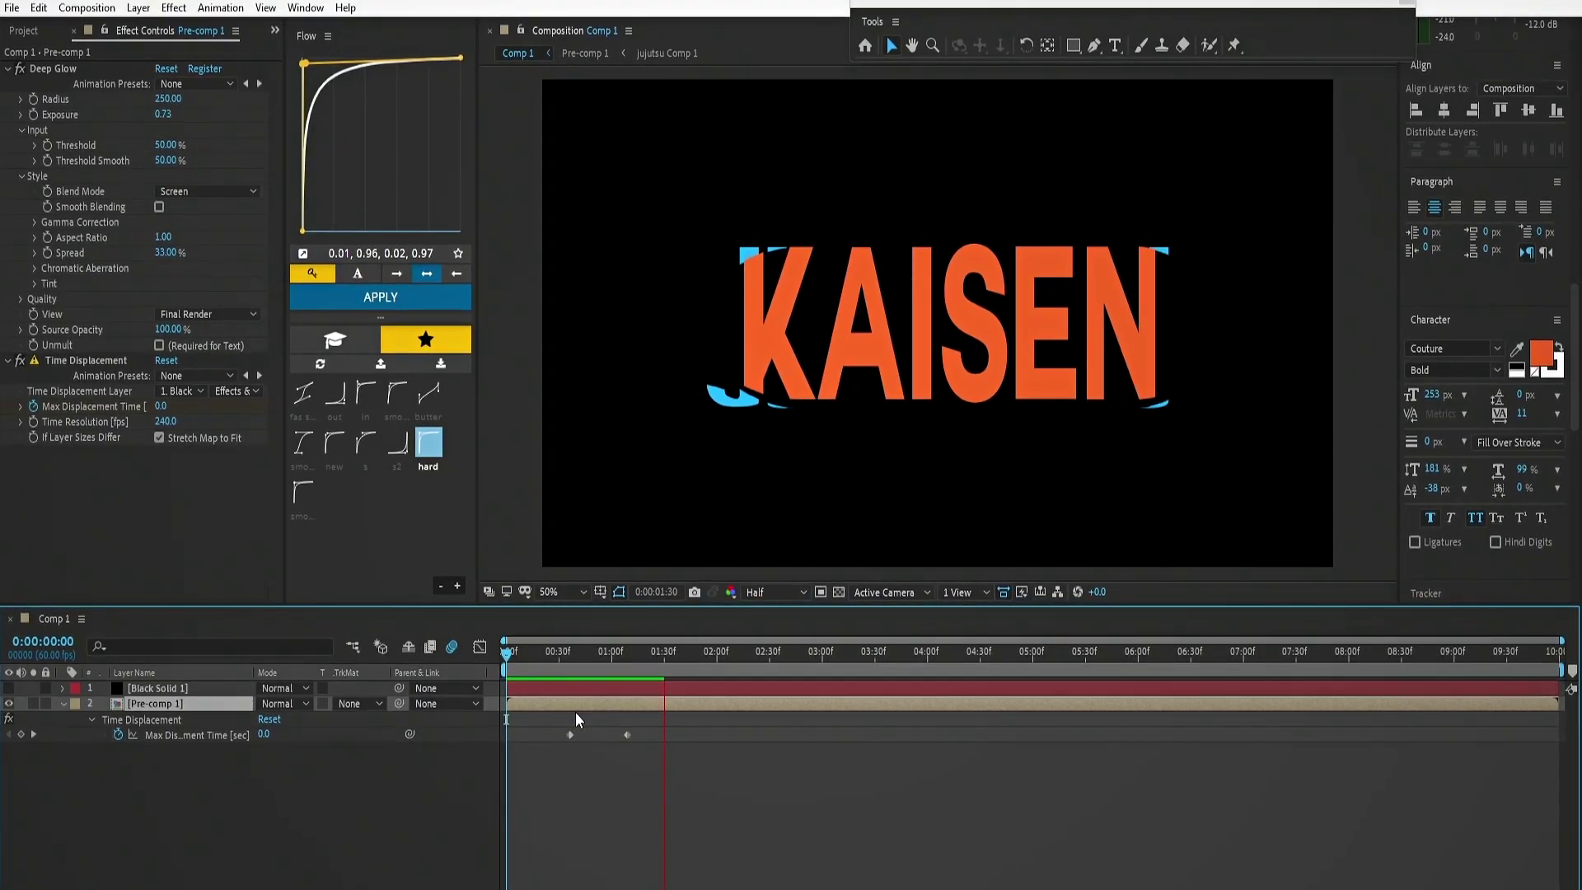
key("space")
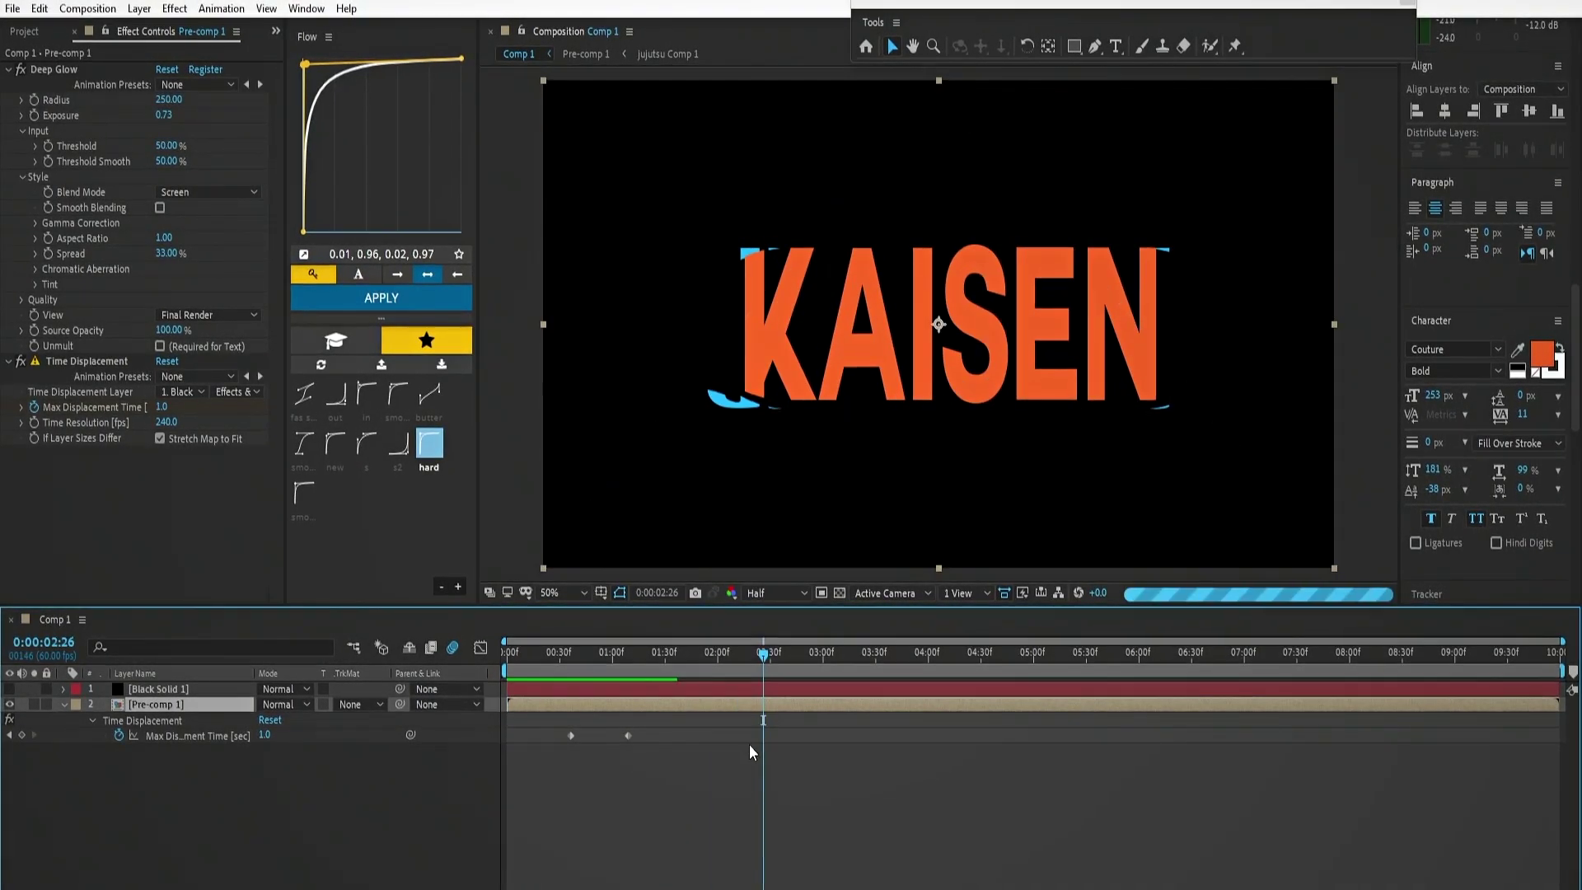
left_click_drag(708, 668, 684, 661)
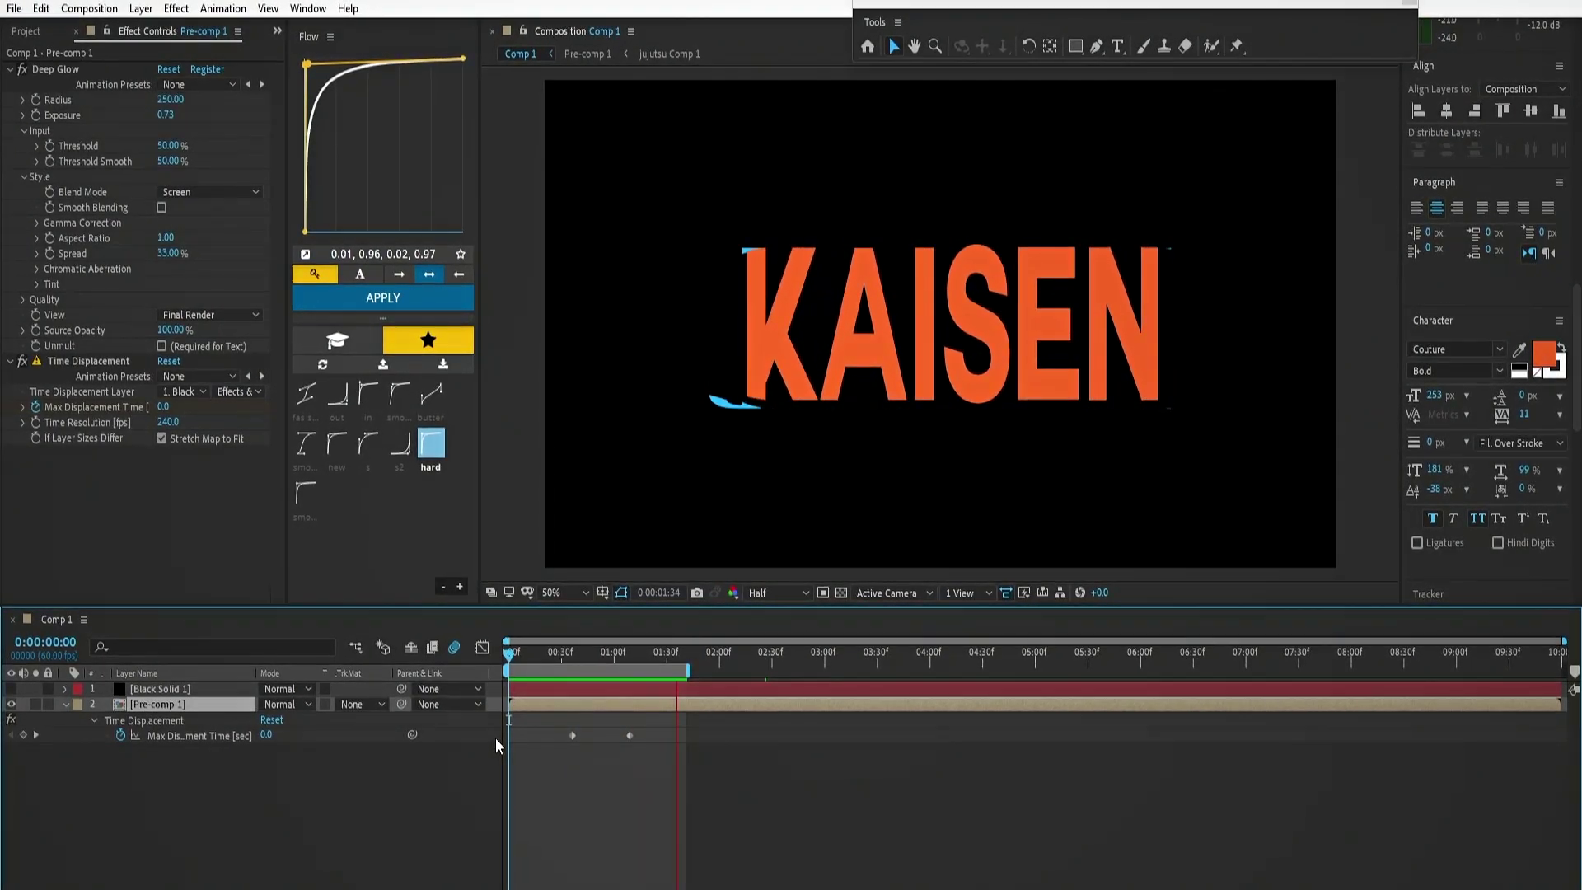
Try white Tritone highlights on Black Solid 1 and check the first frame and mid-reveal around 0:46
left_click(182, 691)
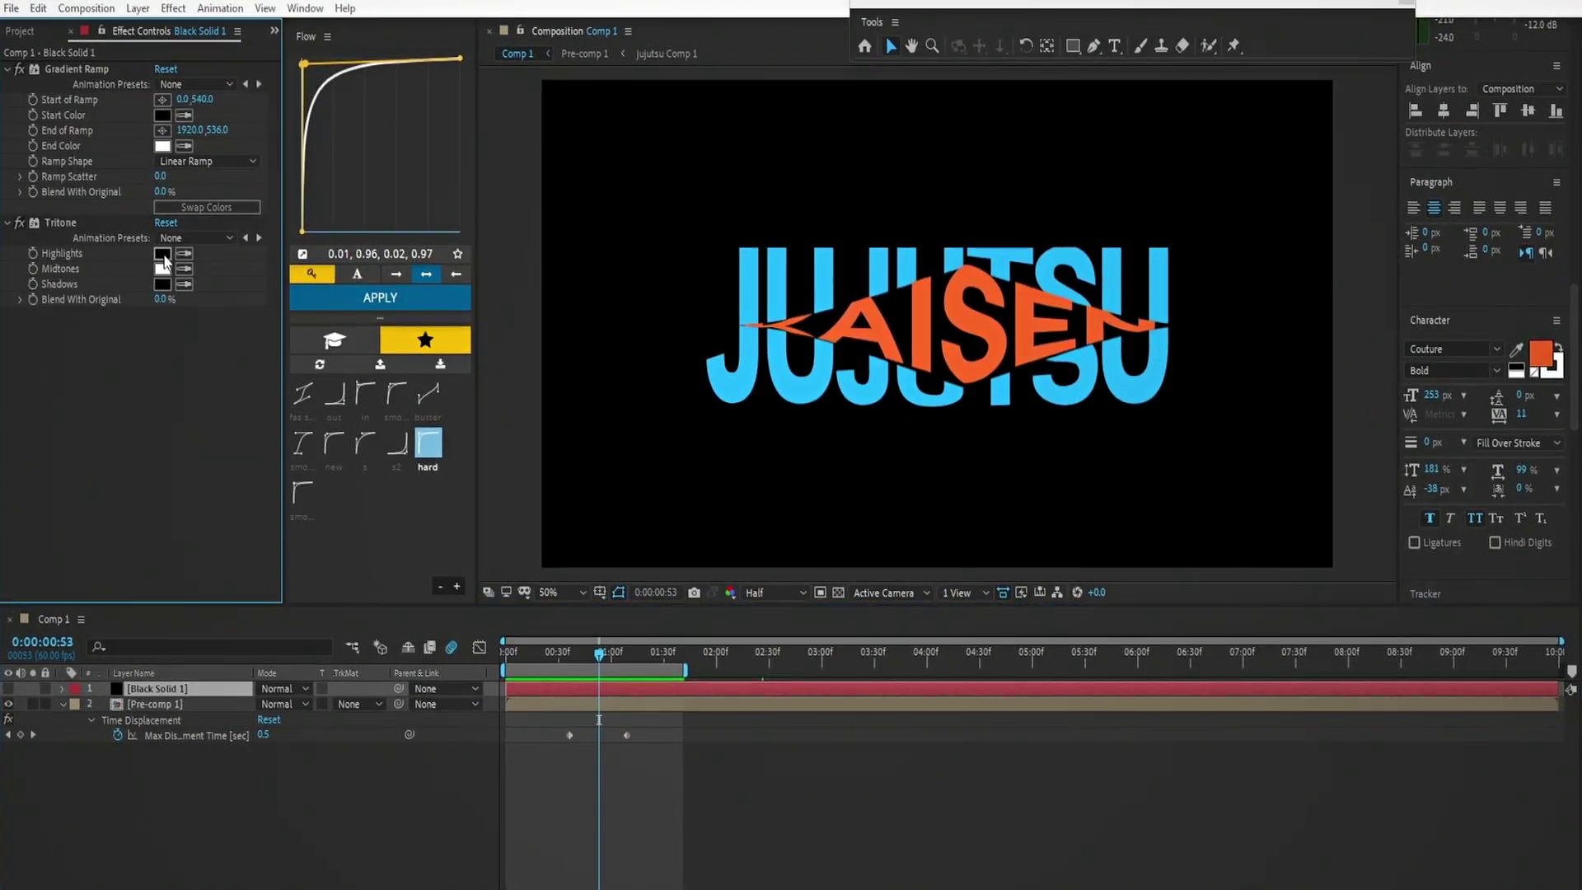
left_click(162, 253)
left_click_drag(1154, 536, 1083, 457)
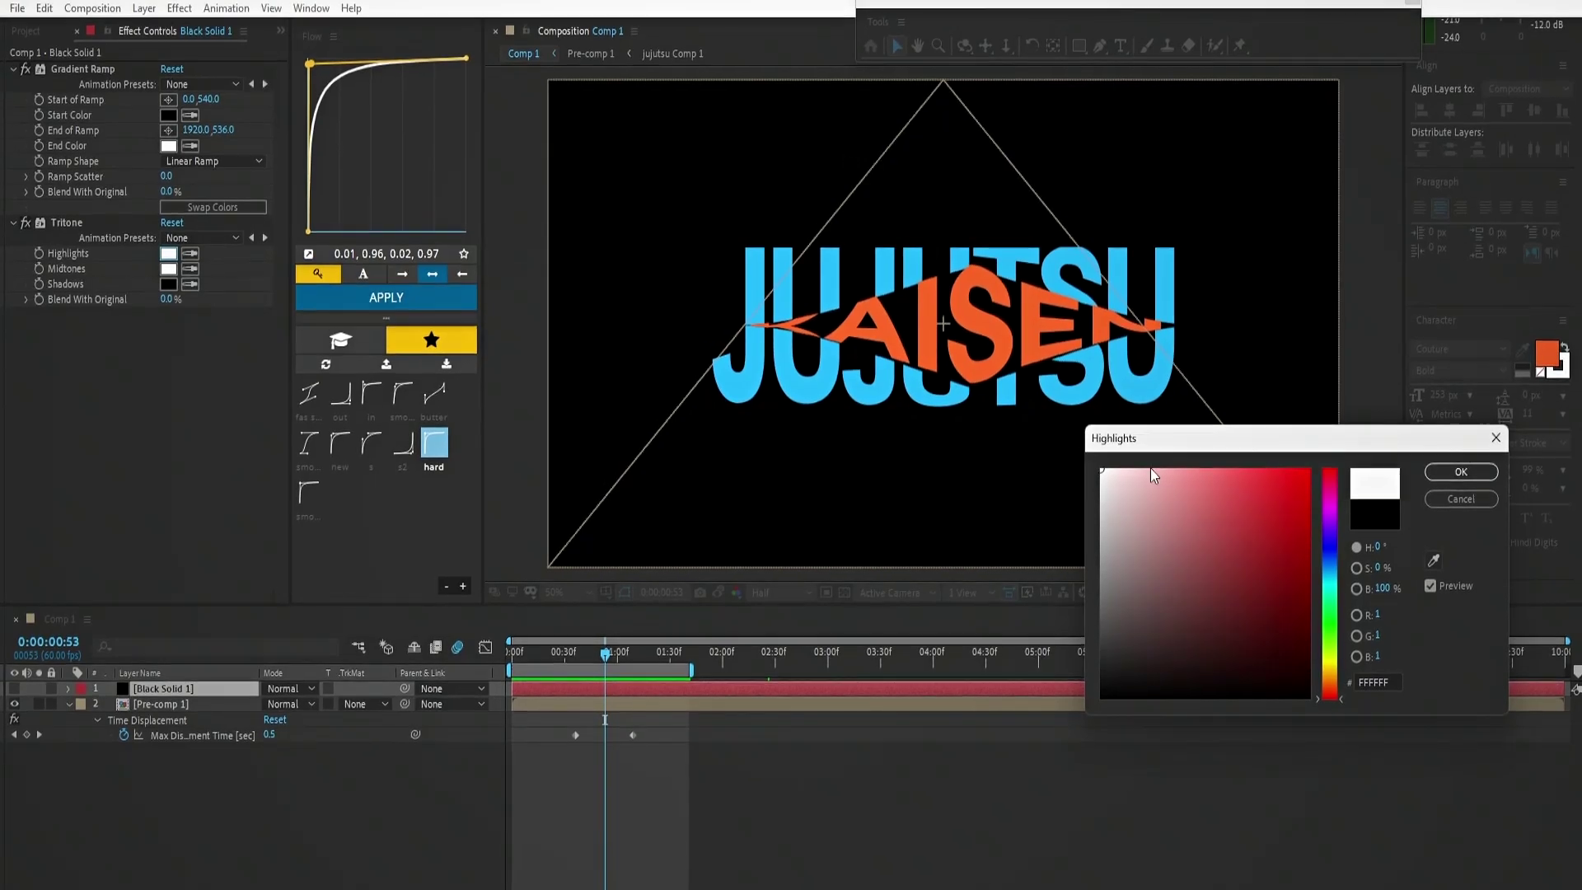
left_click(1456, 473)
left_click_drag(606, 653, 493, 680)
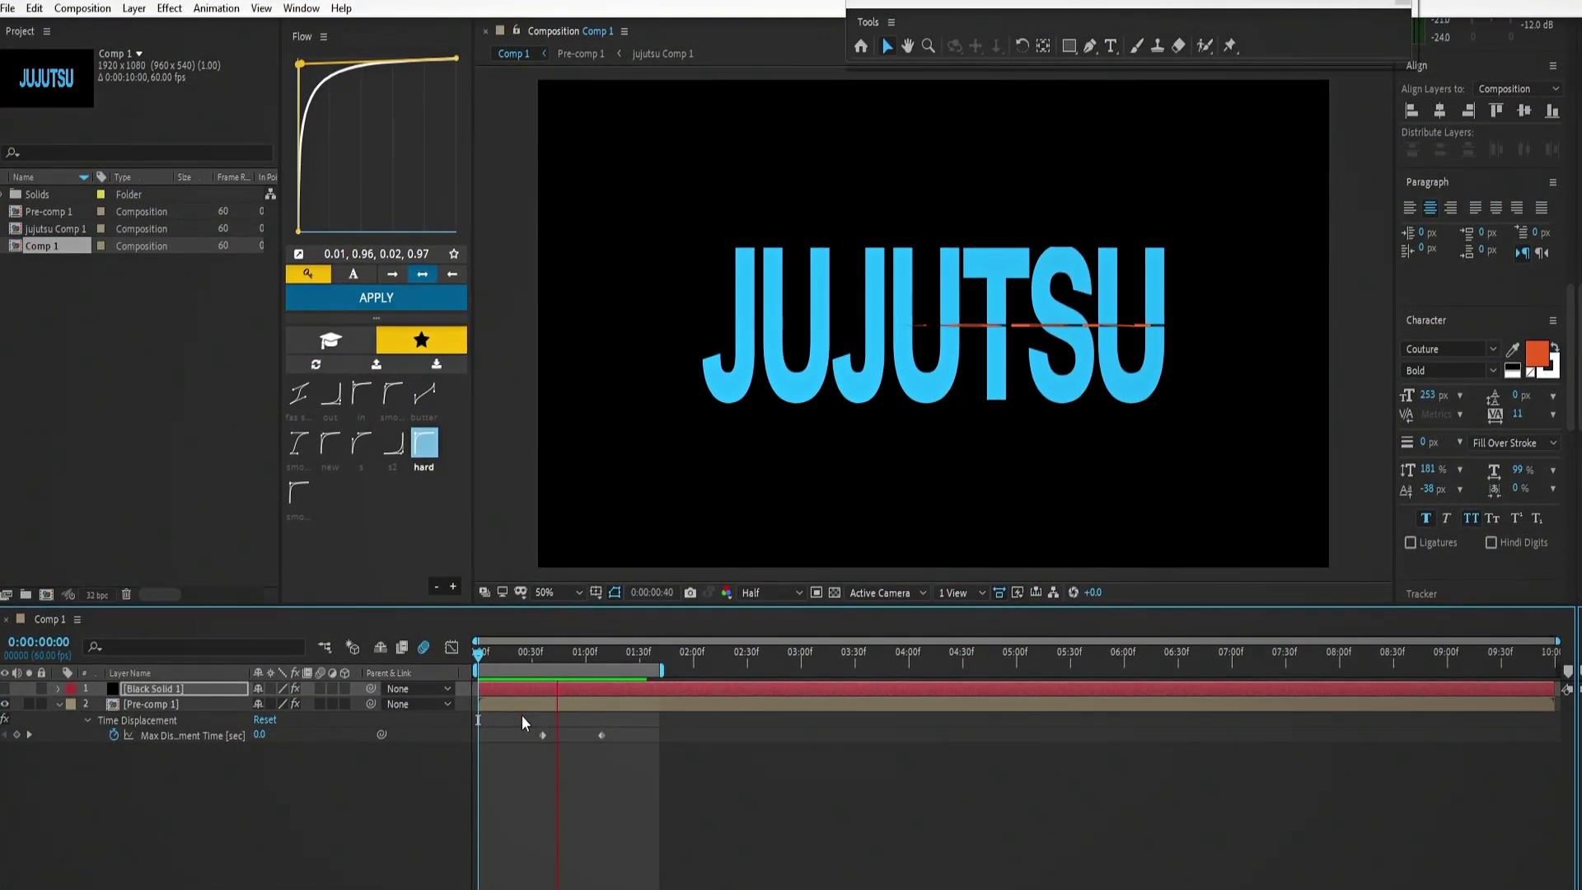
left_click_drag(515, 653, 581, 669)
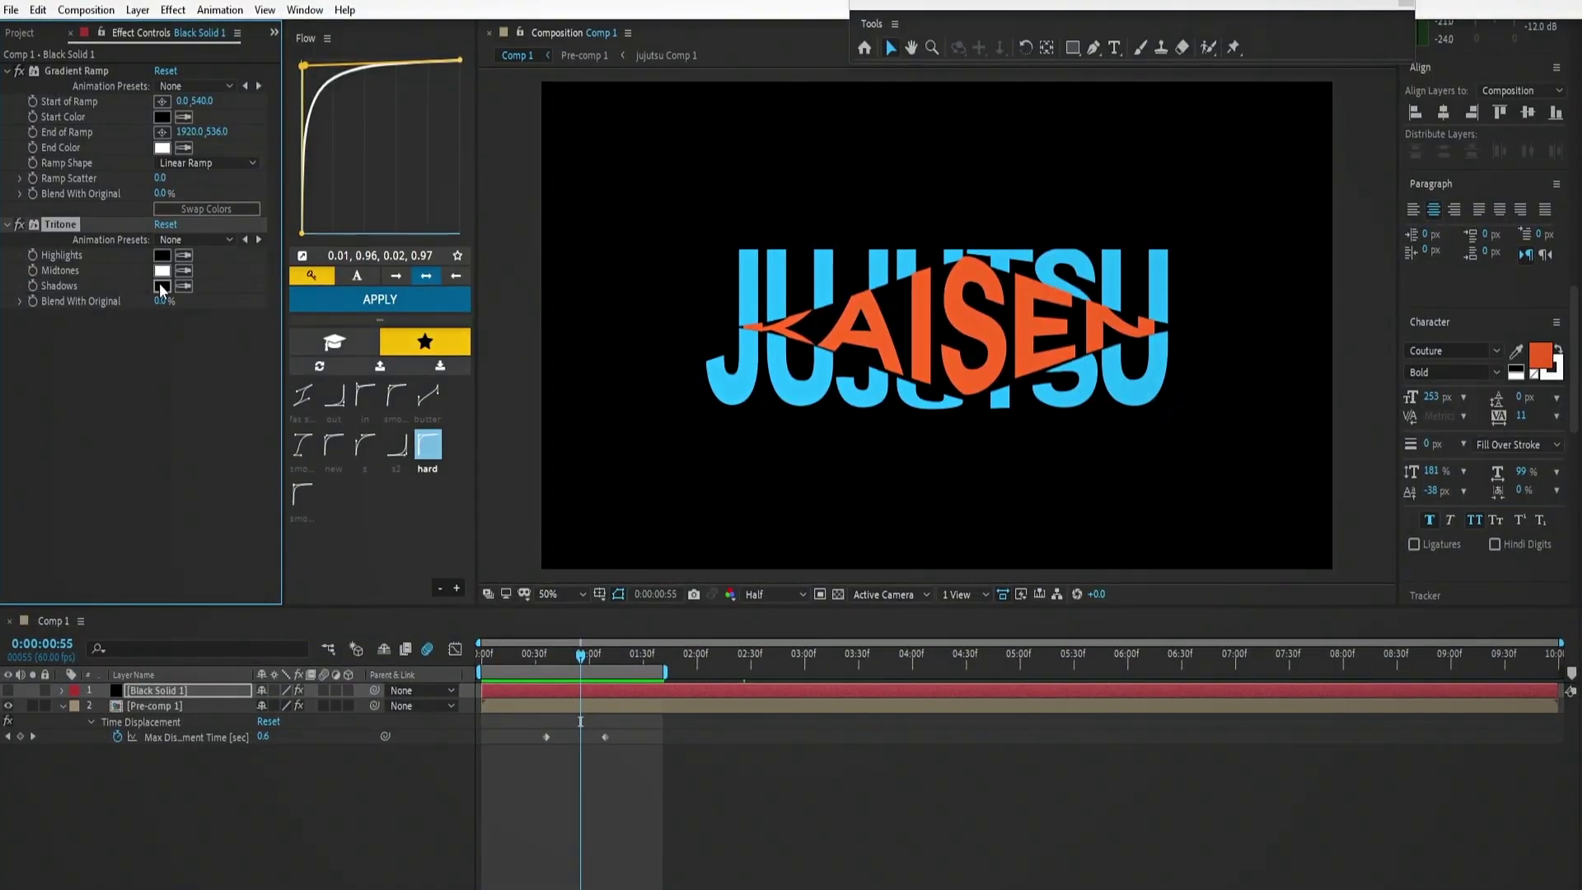
Test white Tritone shadows, then set the shadows back to black
left_click(161, 285)
left_click(1097, 469)
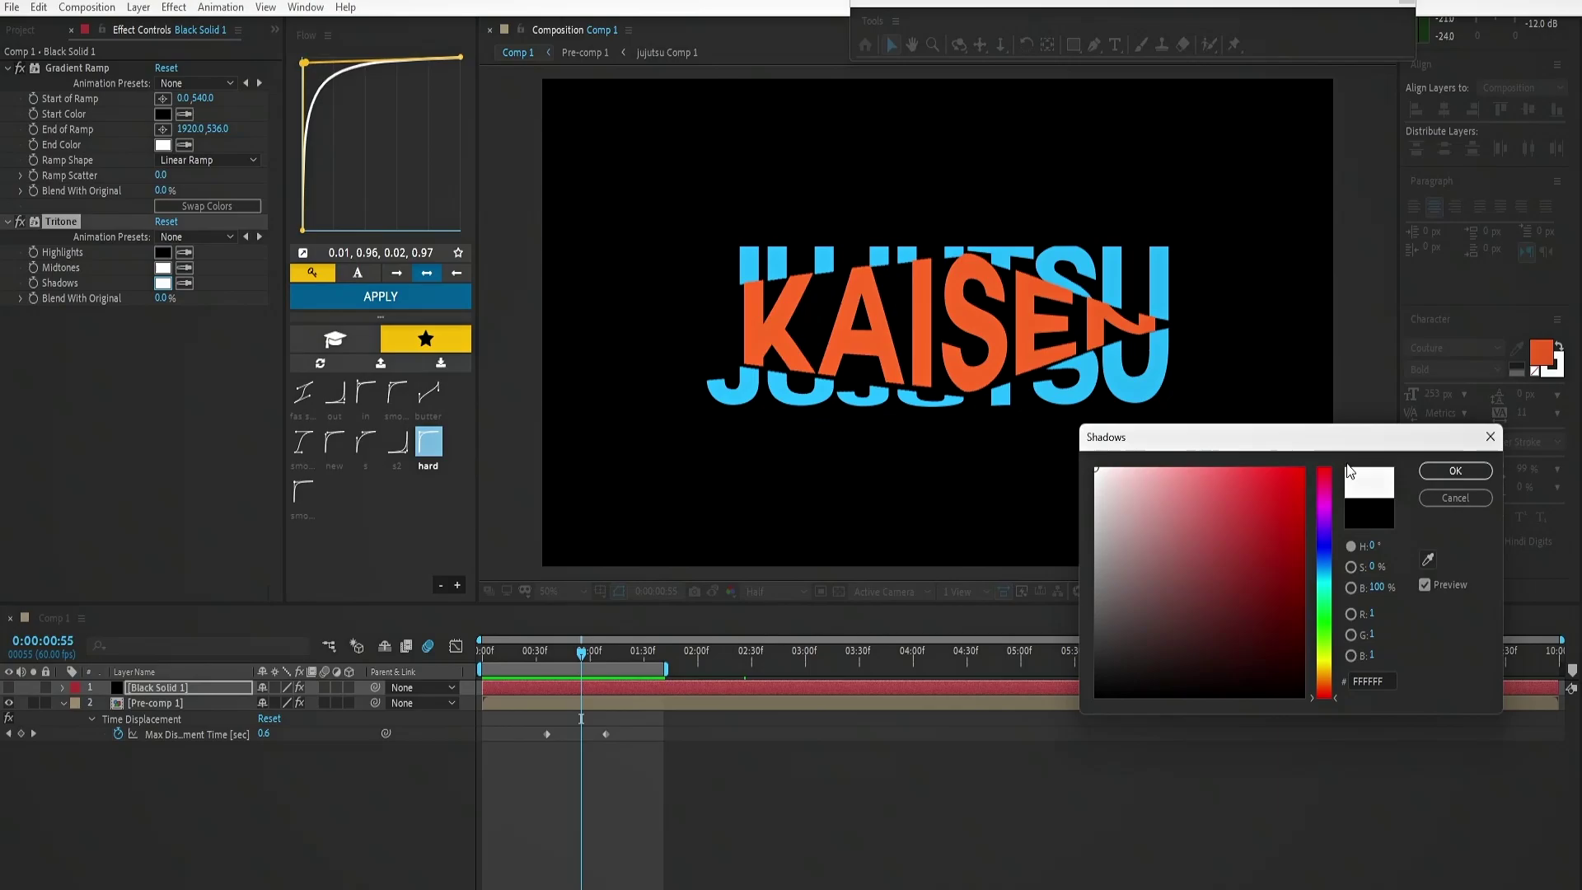
left_click(1459, 473)
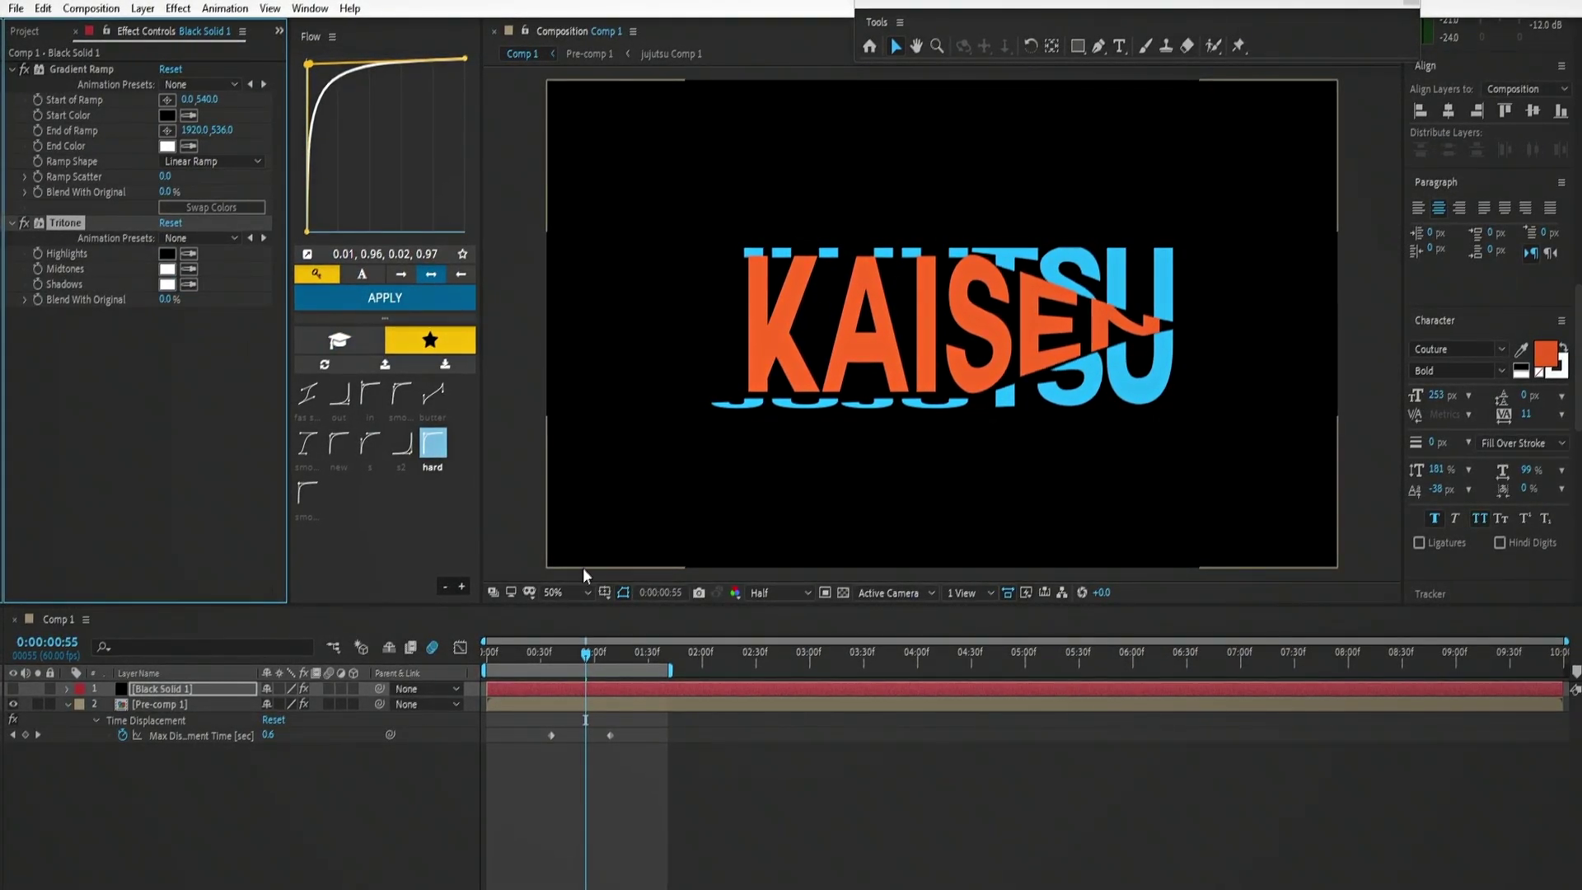
left_click(585, 655)
left_click(165, 285)
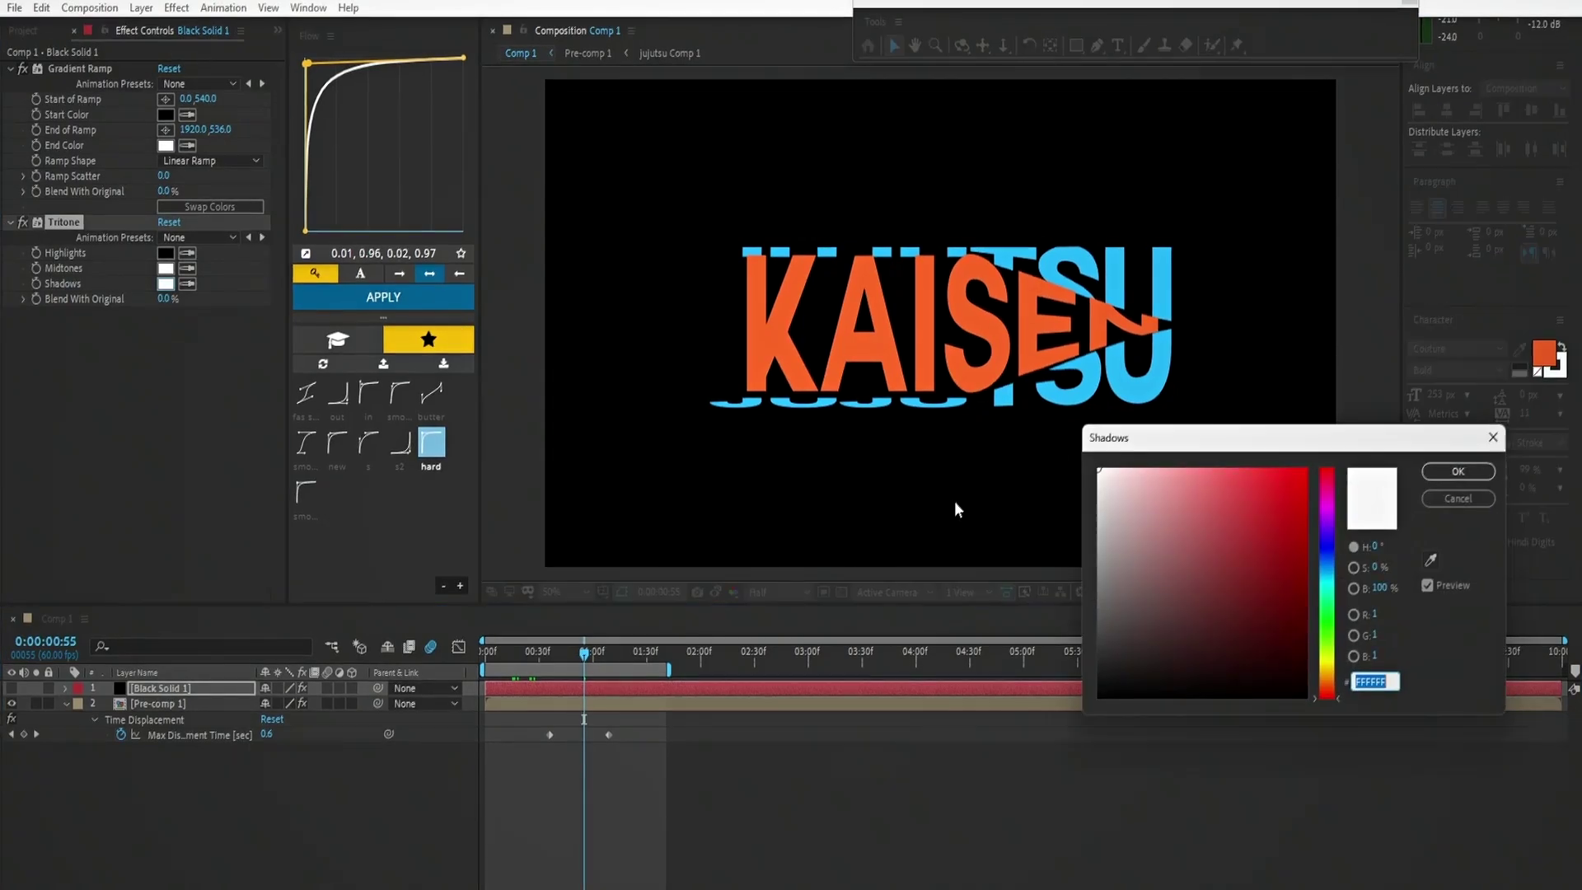
left_click_drag(1187, 629, 939, 784)
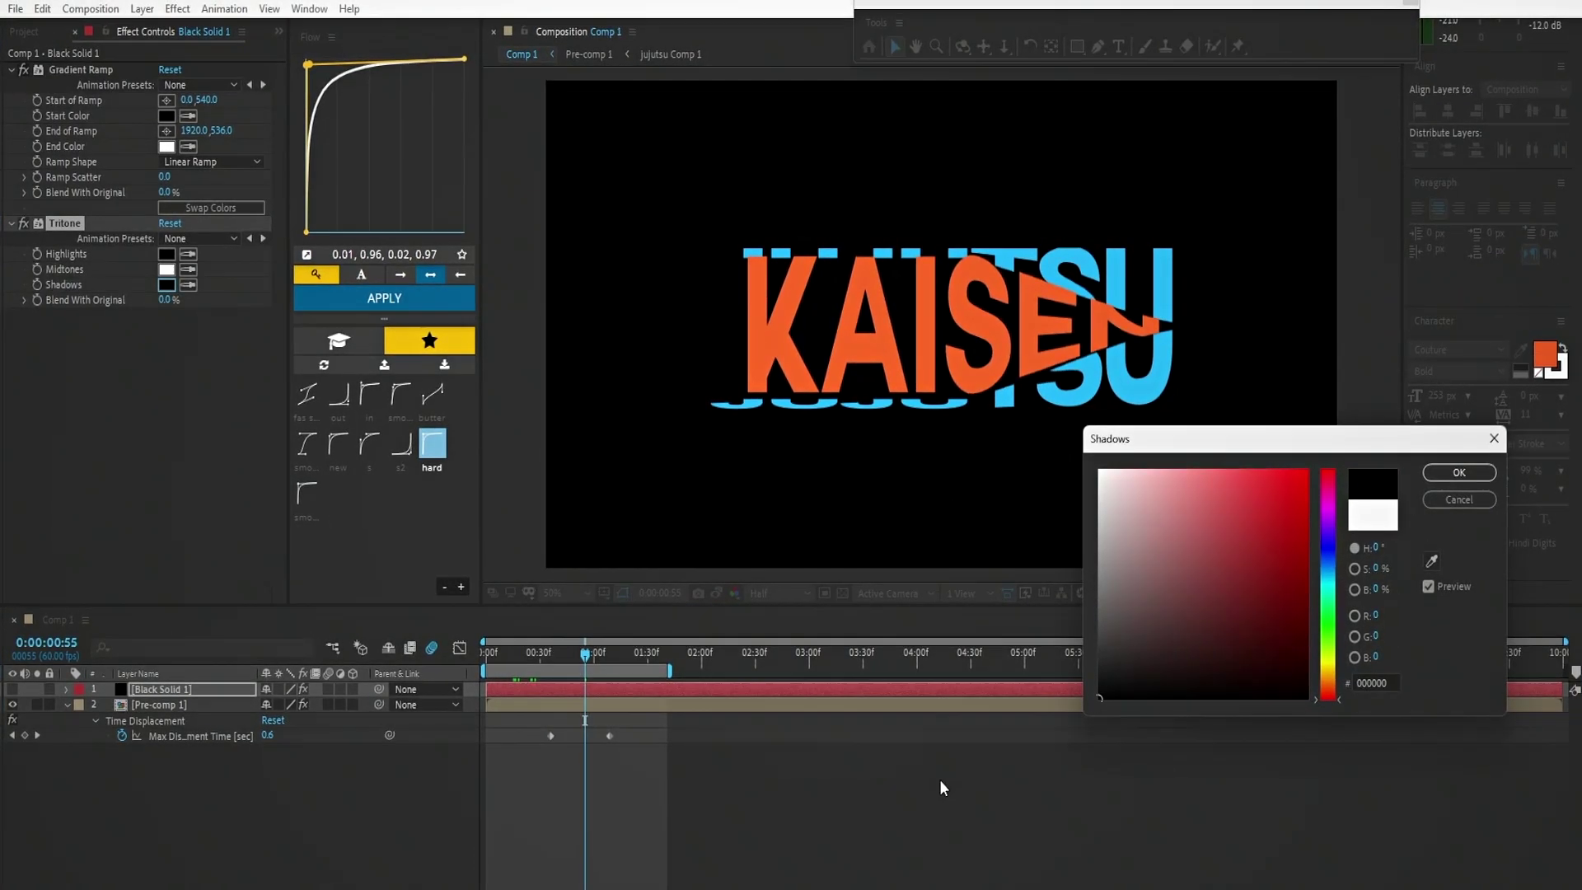
left_click(1456, 474)
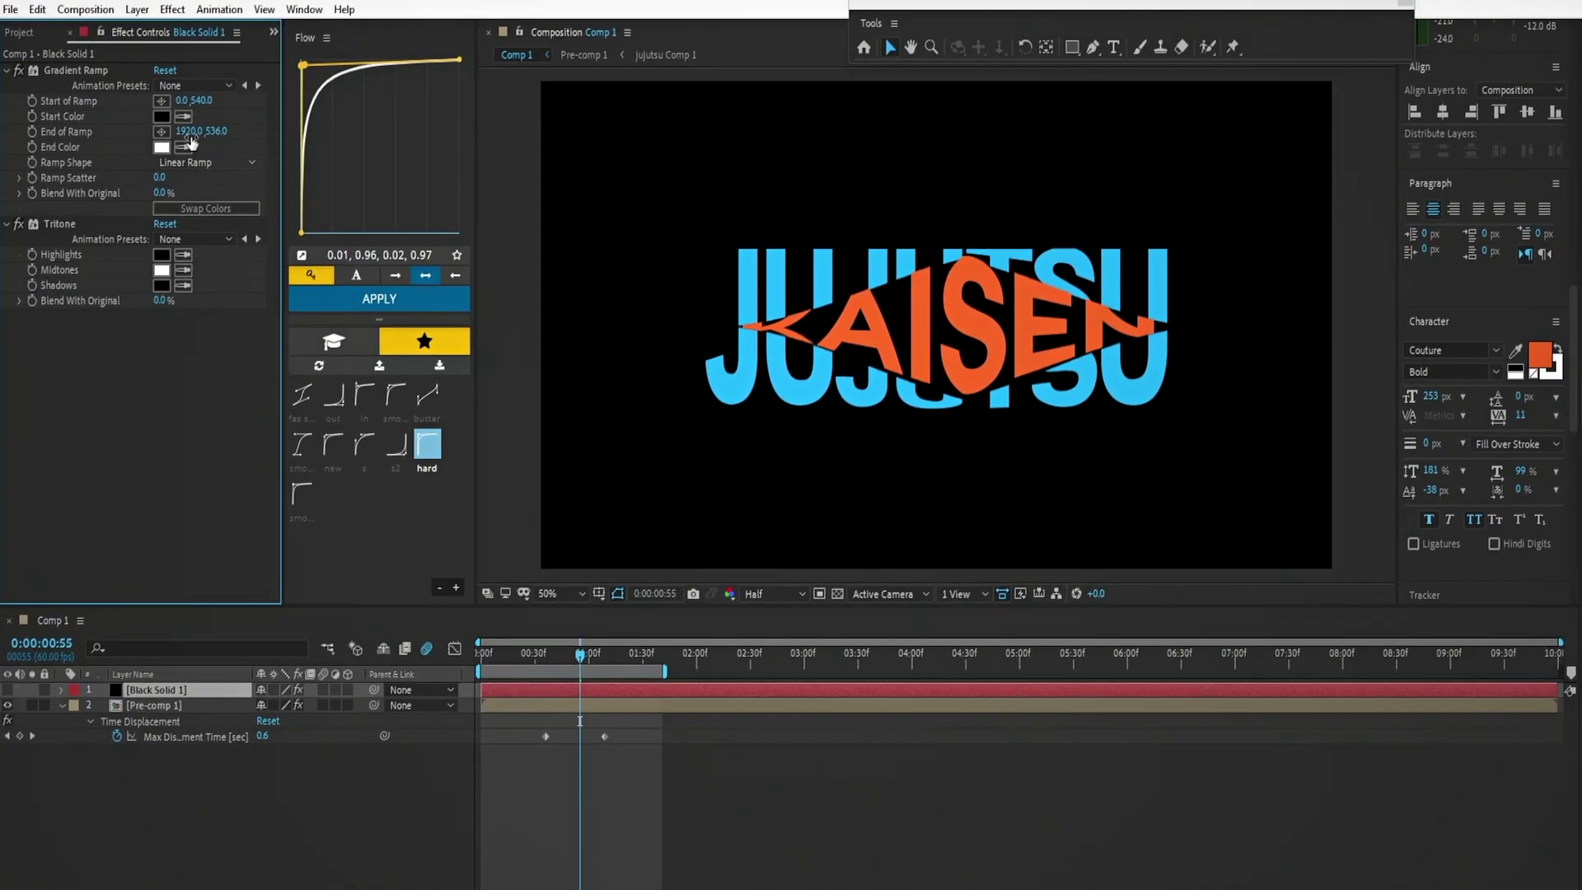
Experiment with the Gradient Ramp's end point, then set End of Ramp X to 1920
left_click_drag(194, 130, 227, 130)
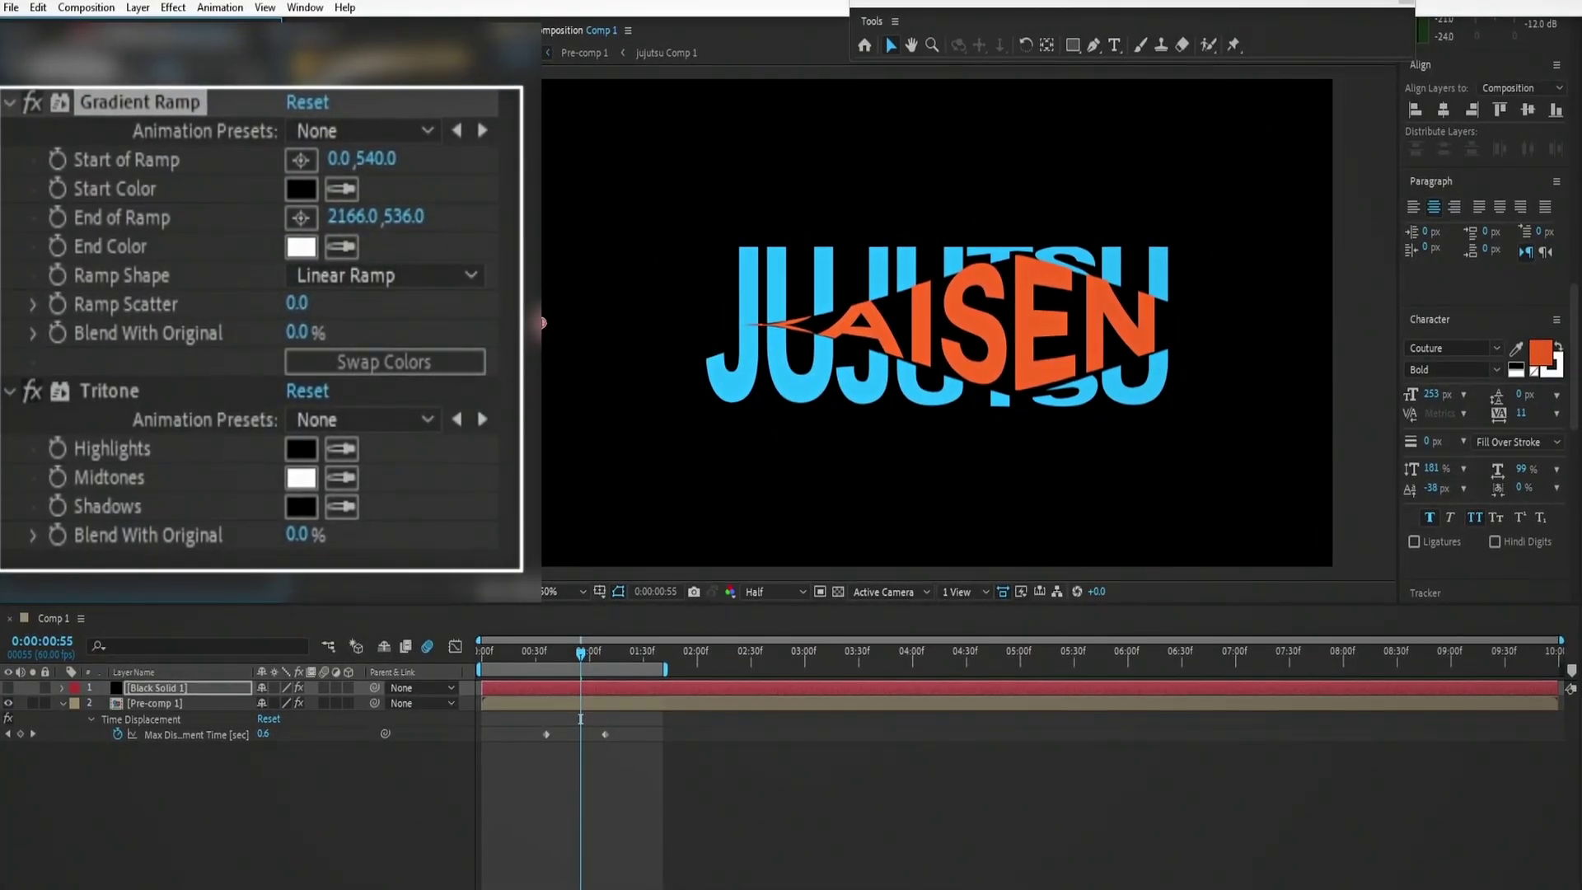
mouse_move(335, 225)
left_mouse_down()
mouse_move(306, 224)
mouse_move(355, 217)
mouse_move(334, 217)
left_mouse_up()
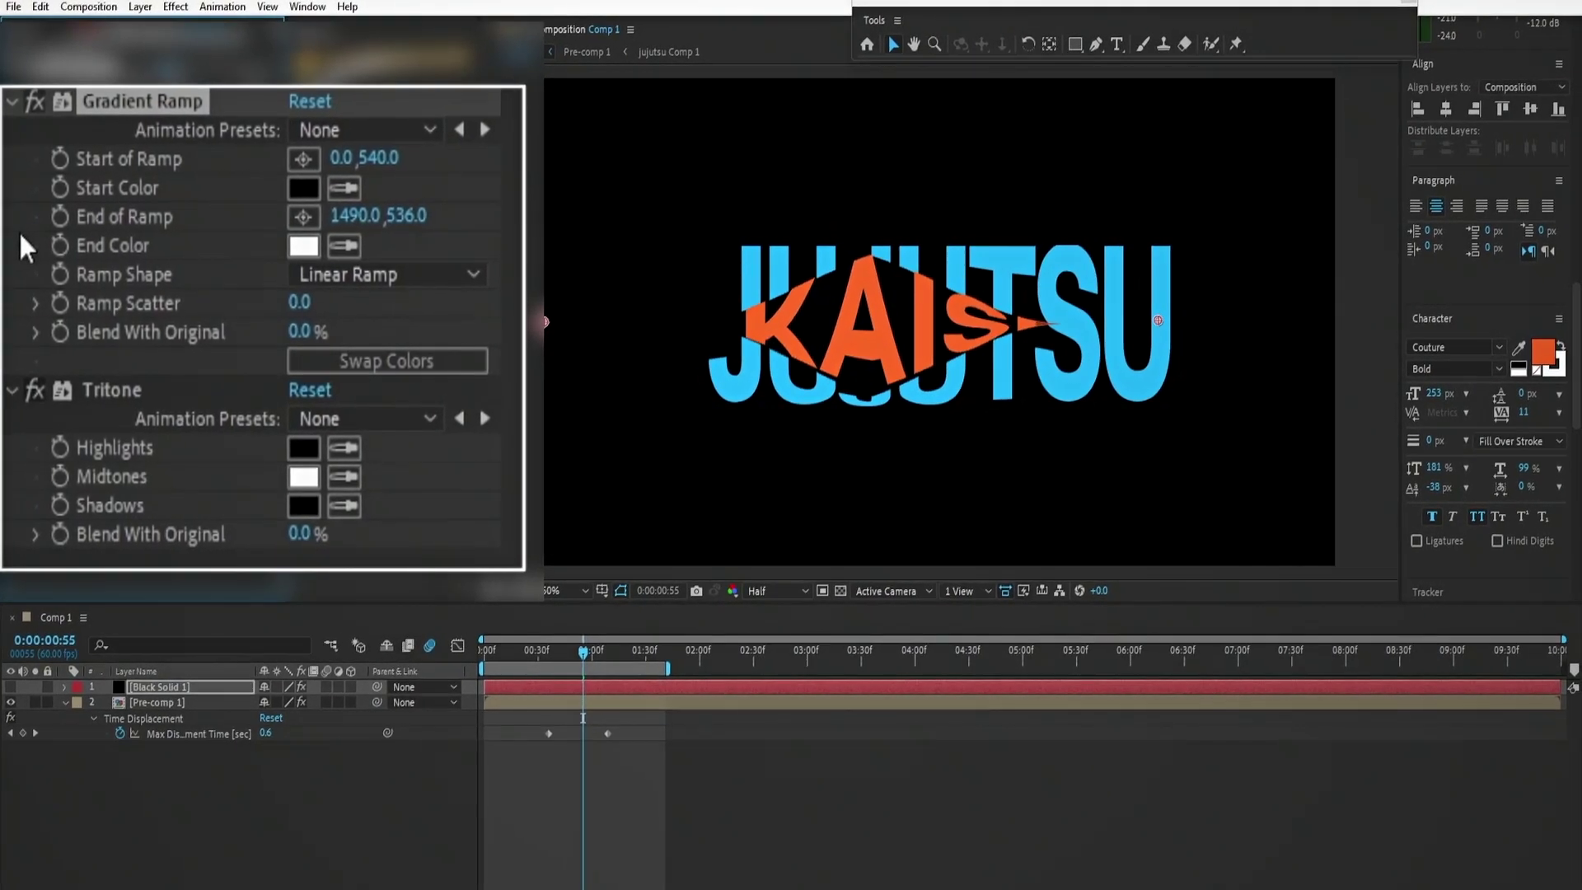
left_click_drag(342, 217, 824, 244)
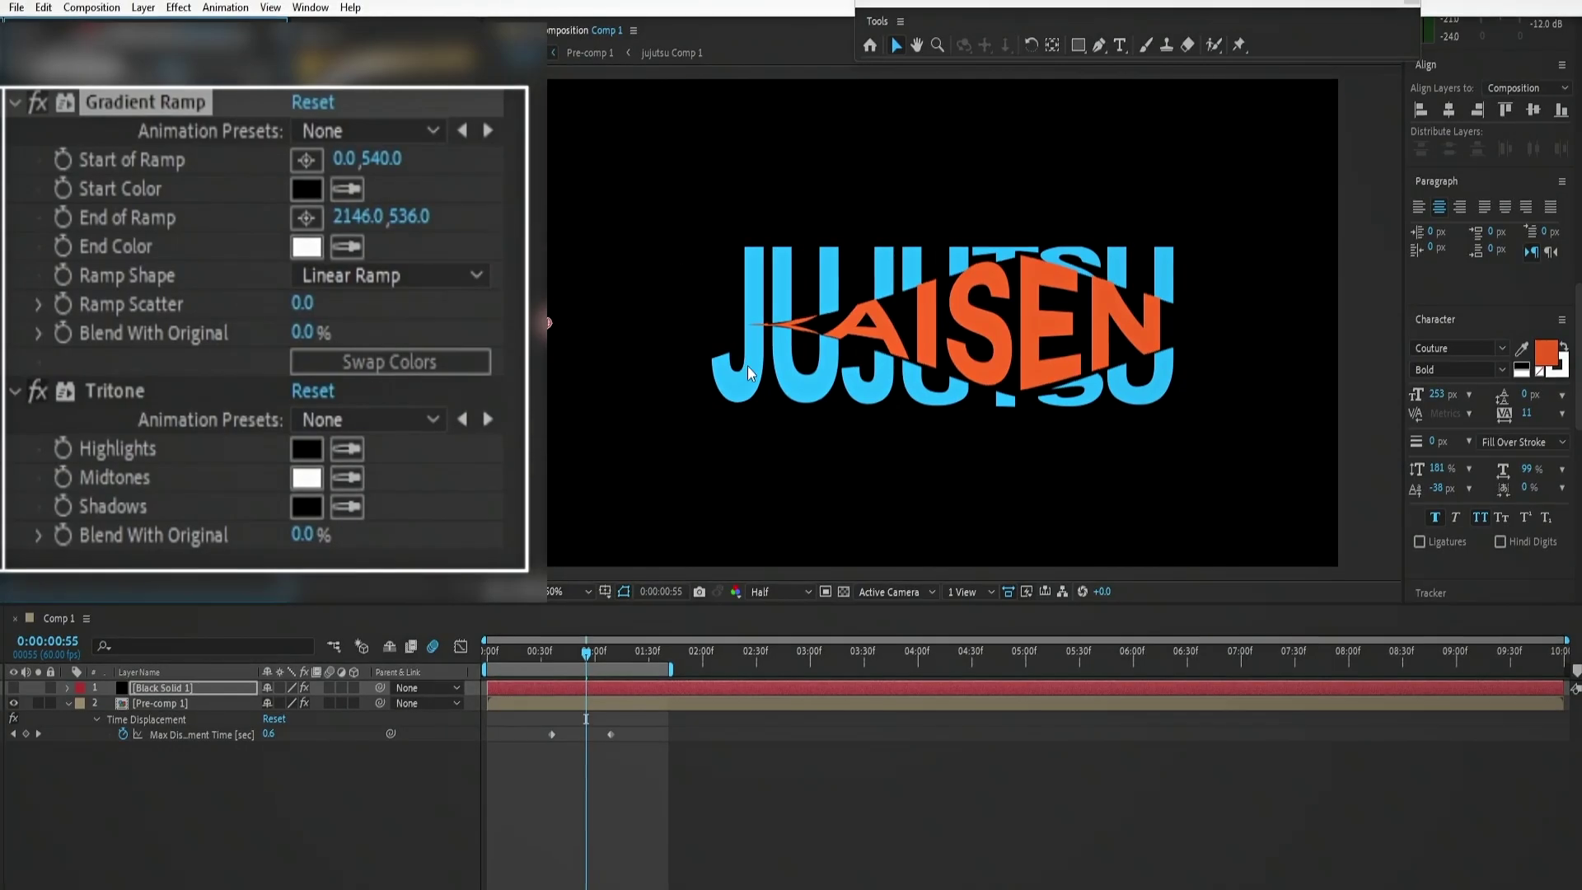
left_click(356, 217)
type("1920")
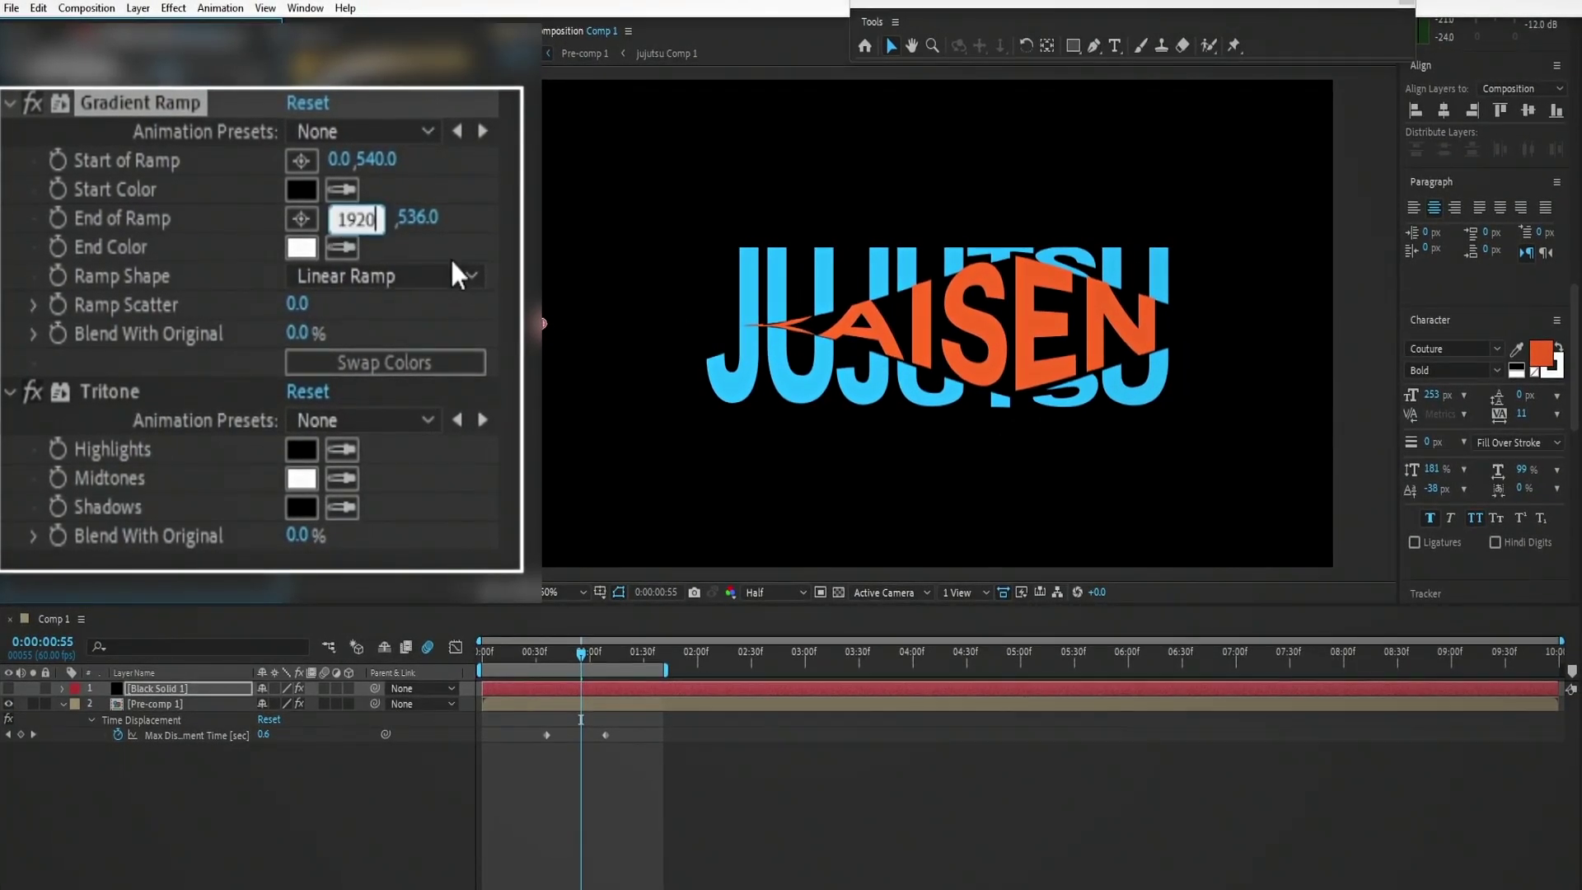
key("Return")
Confirm a Tritone Shadows colour and preview the title animation
left_click(300, 506)
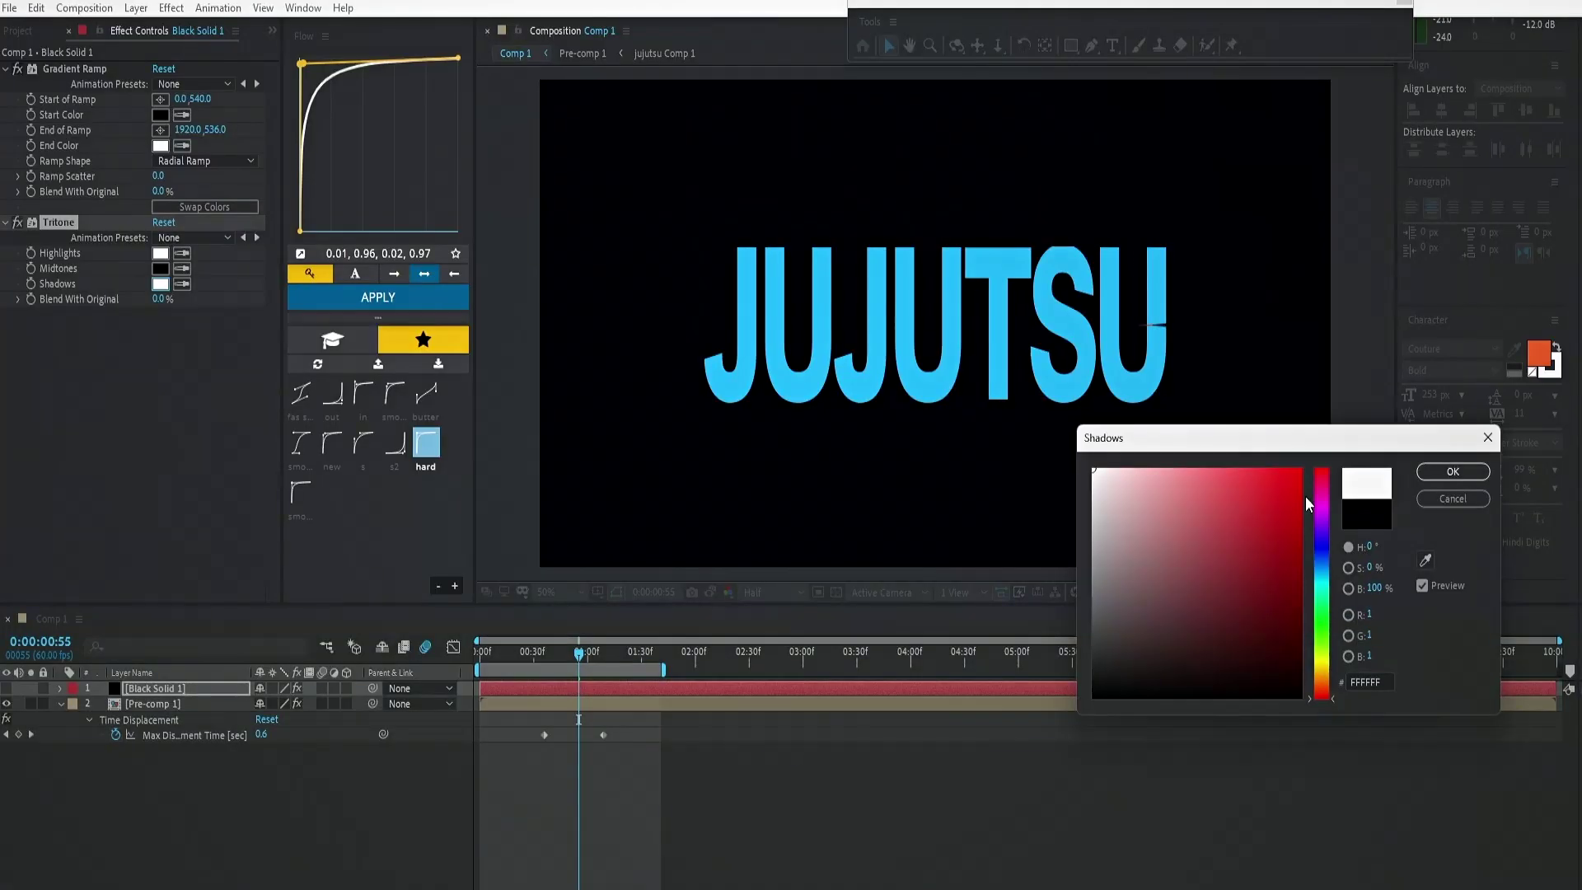
left_click(1444, 476)
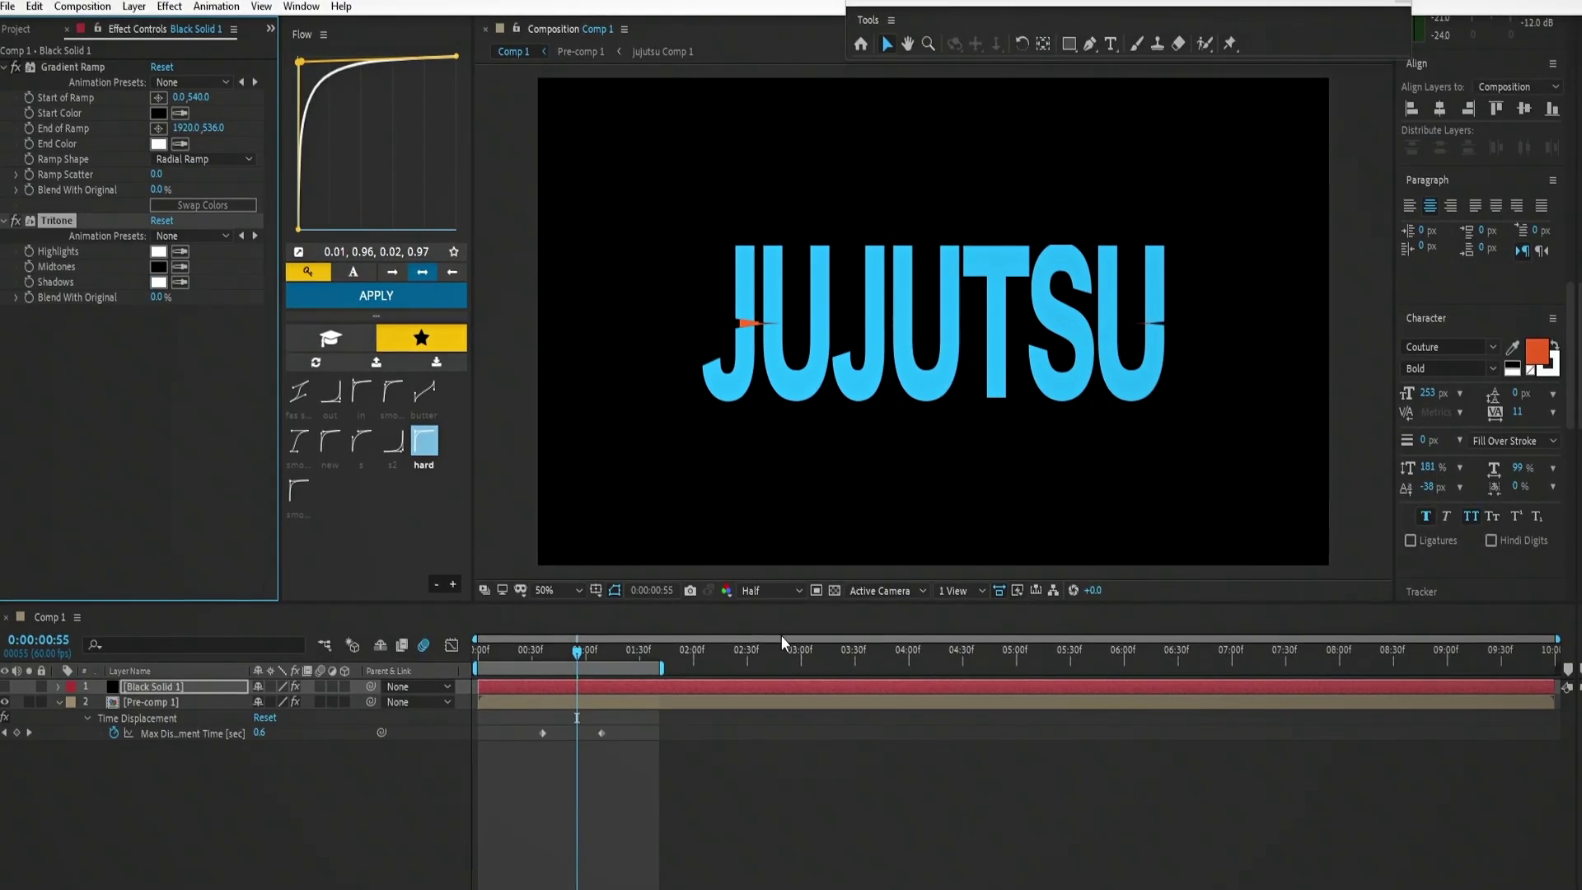
left_click(507, 722)
key("space")
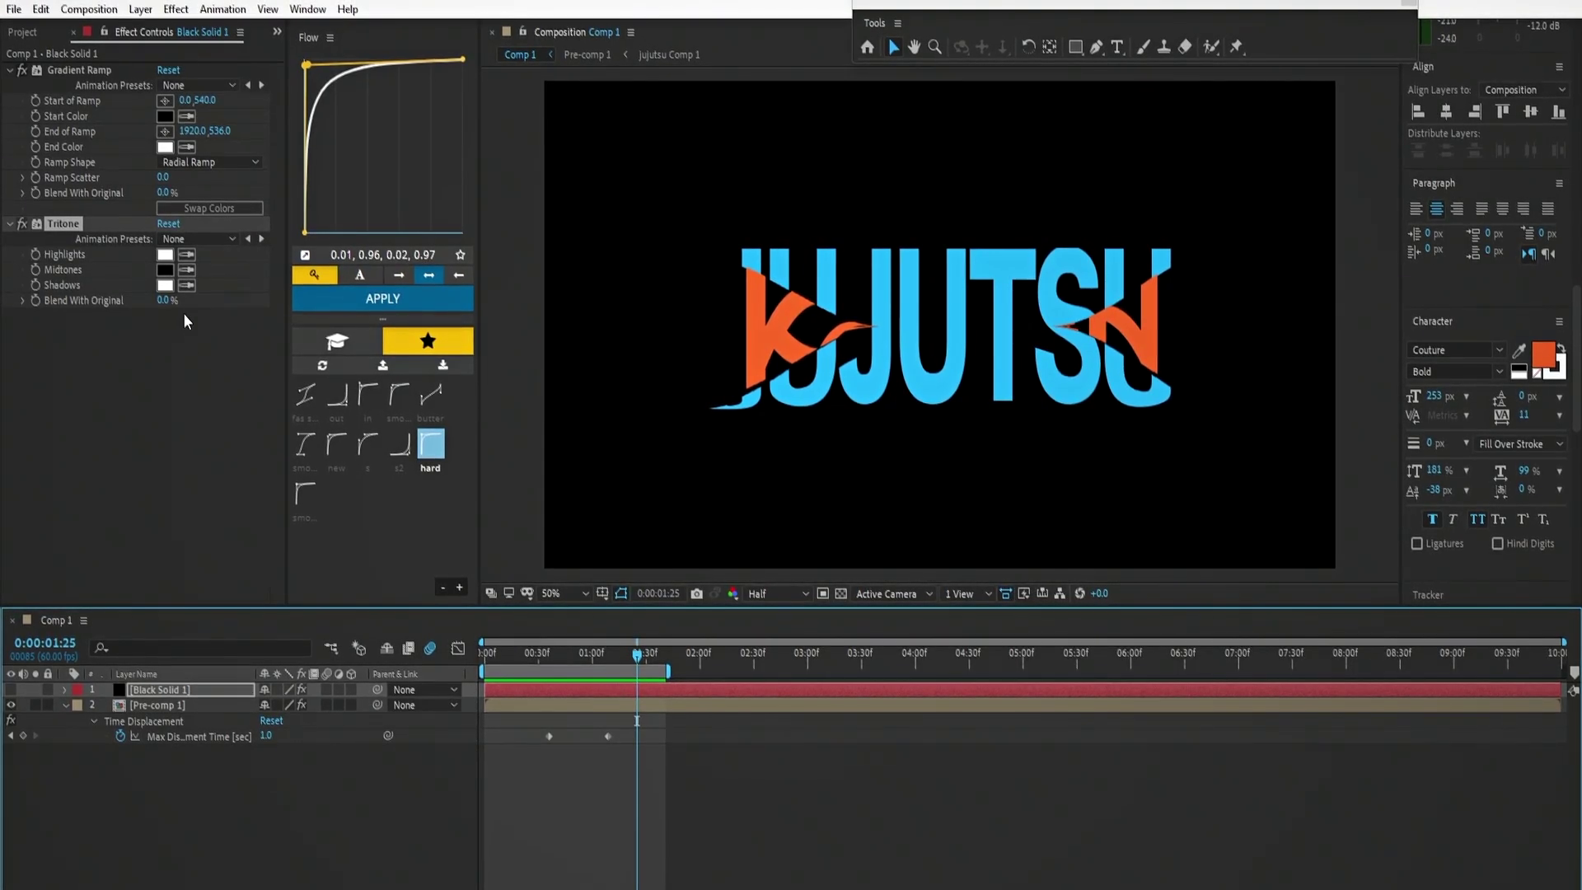
Set the Tritone colours: black Shadows, white Midtones and black Highlights
left_click(167, 285)
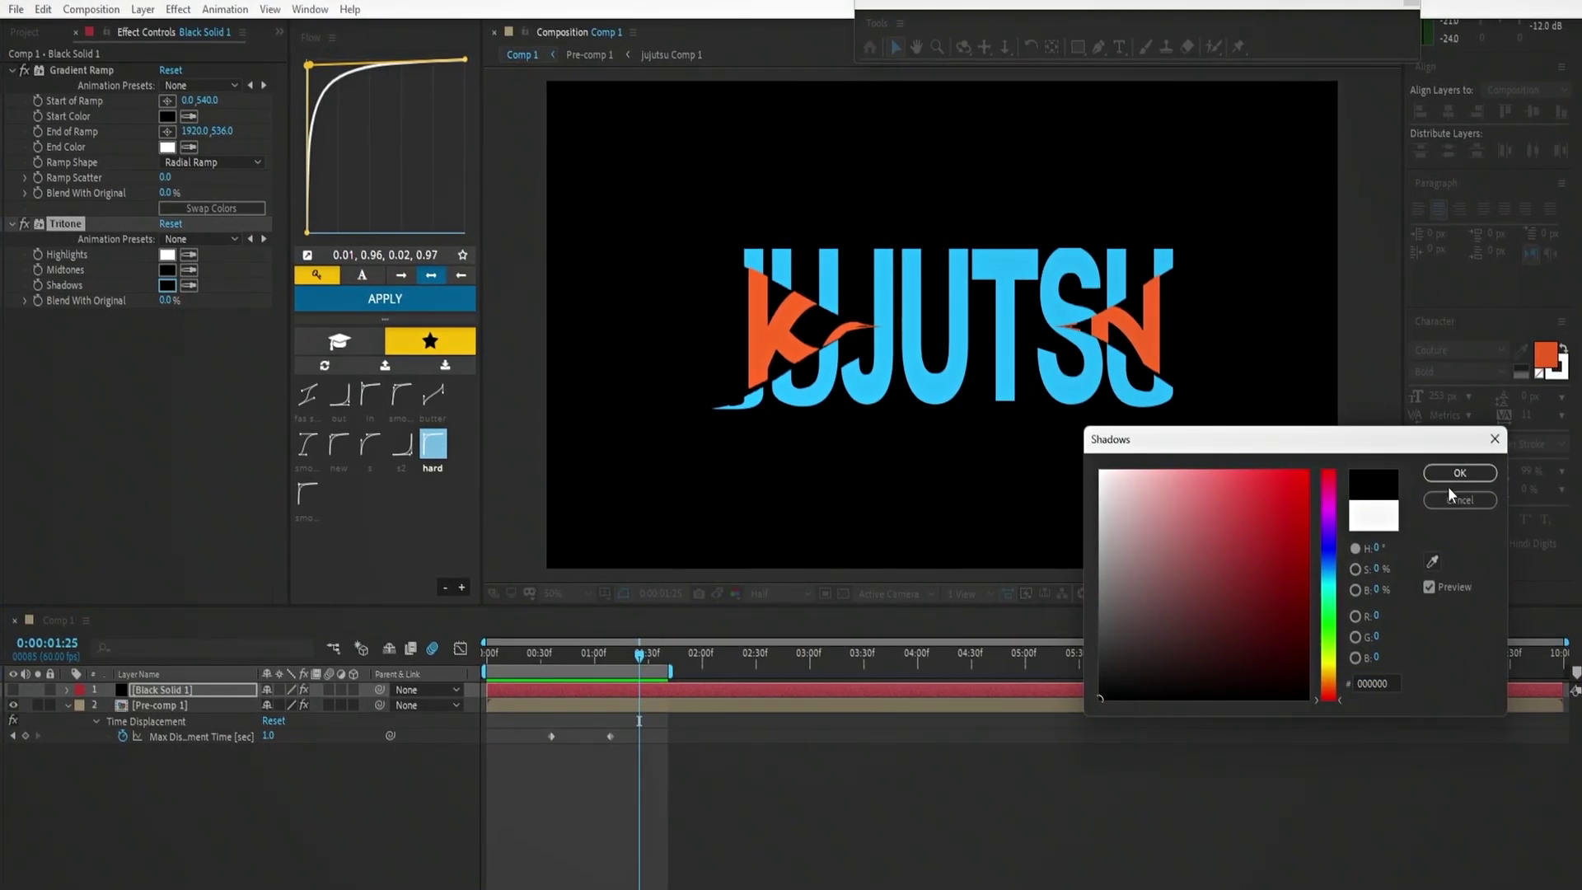
key("Return")
left_click(167, 271)
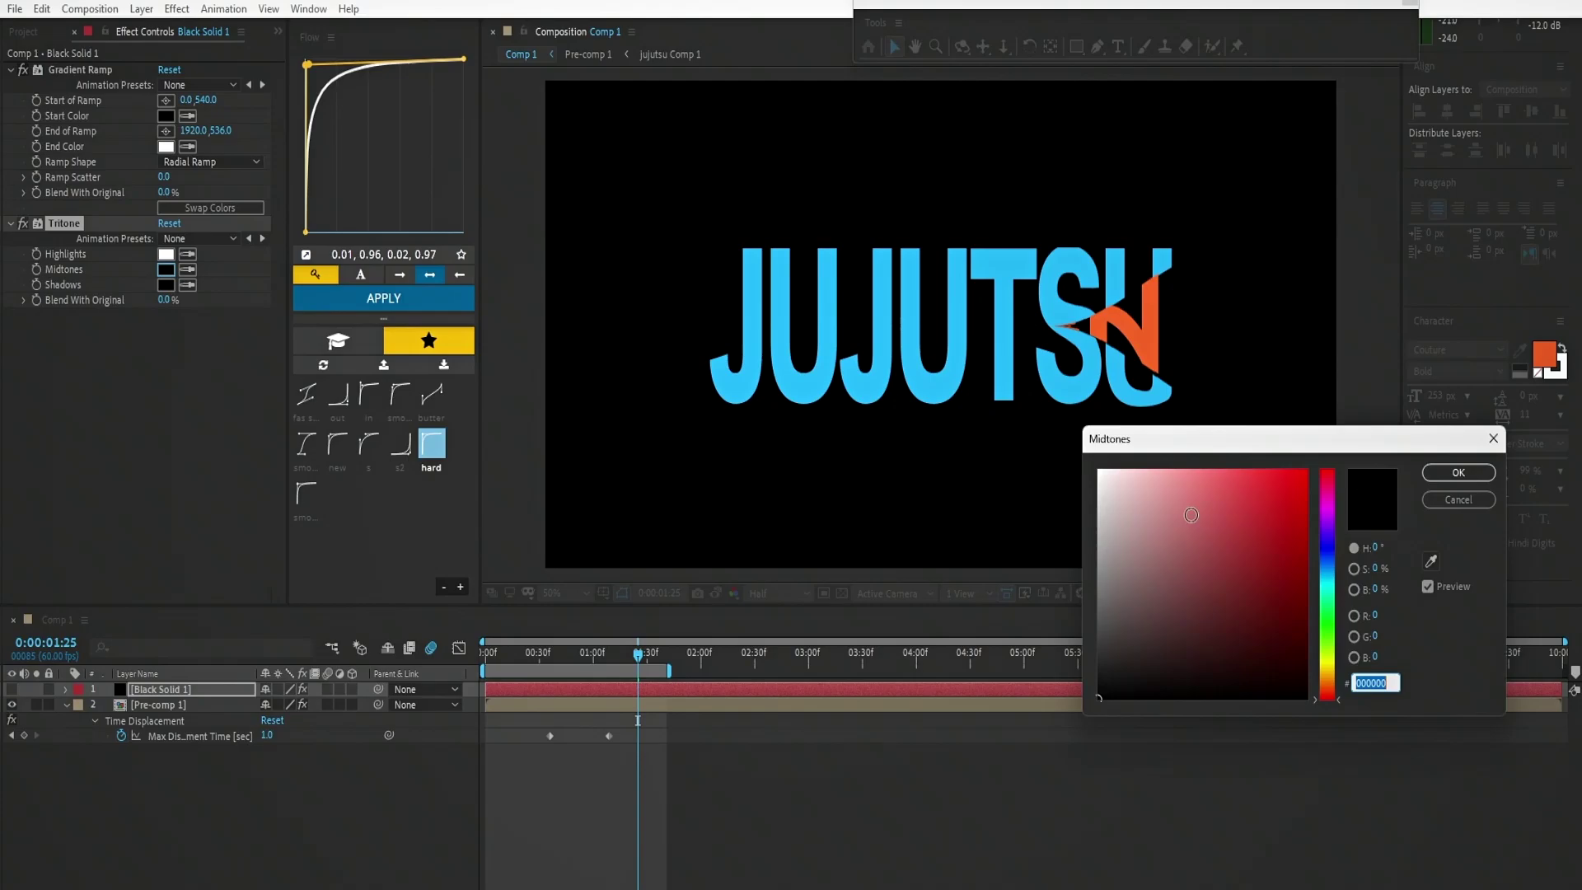
left_click(1457, 471)
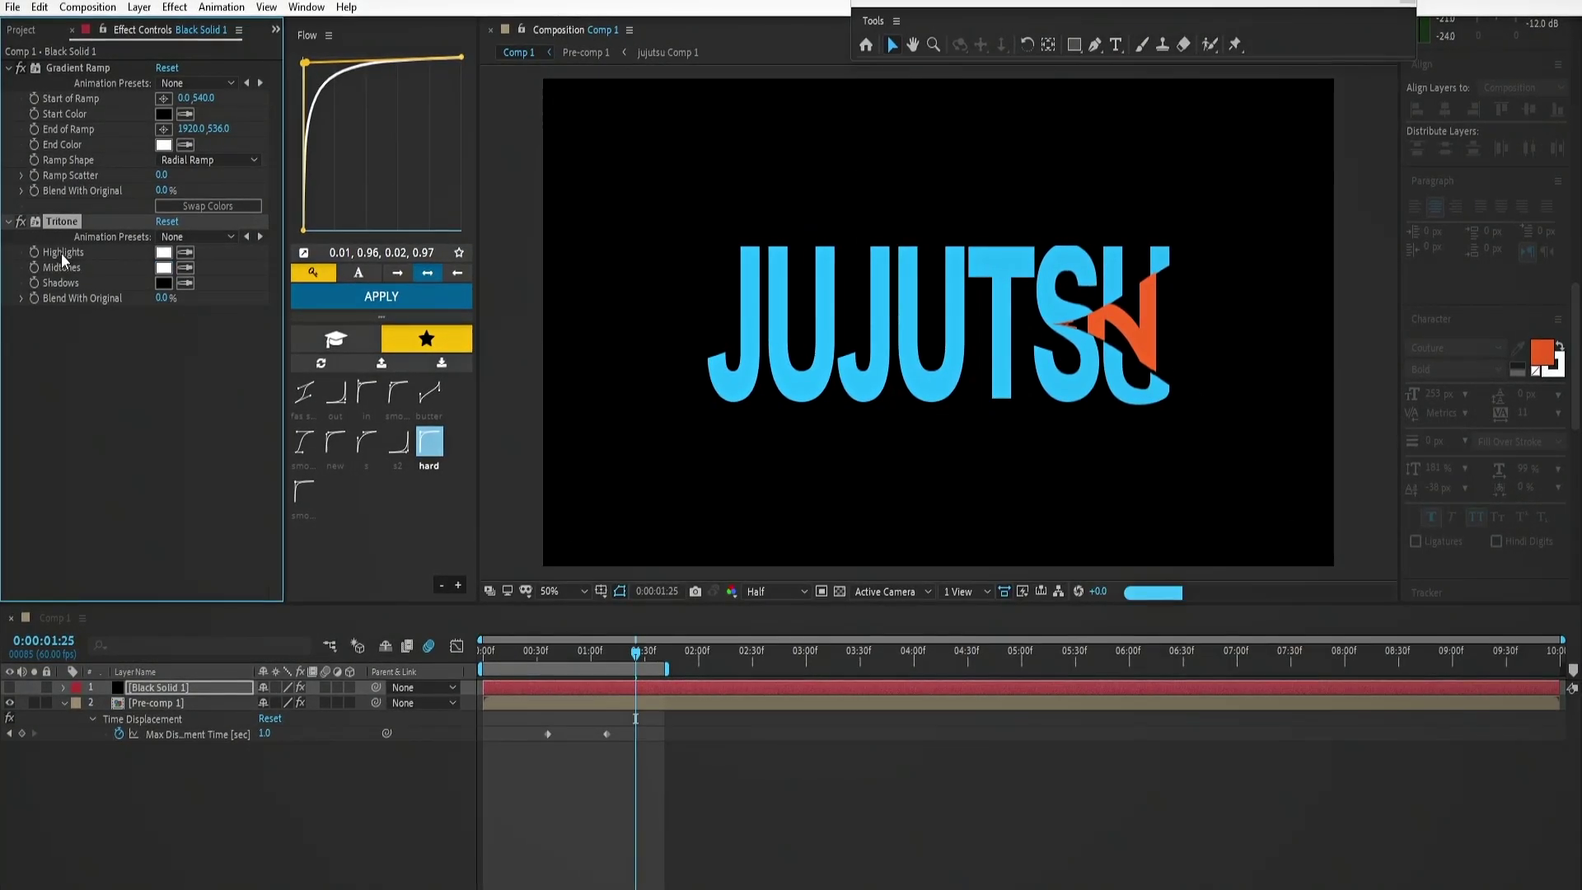
left_click(166, 252)
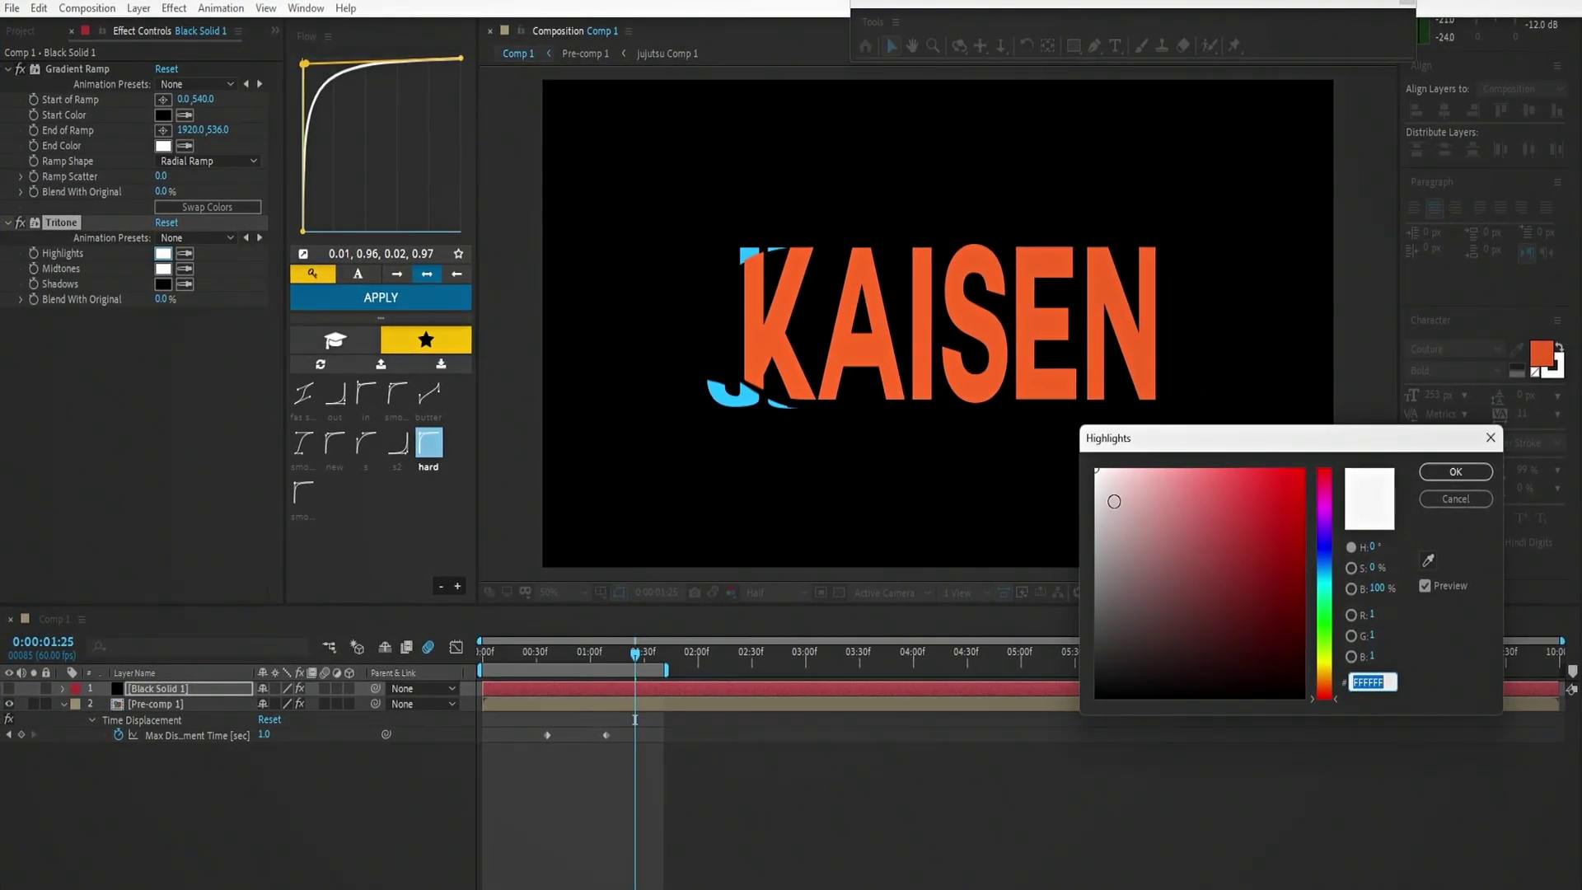
left_click(1352, 550)
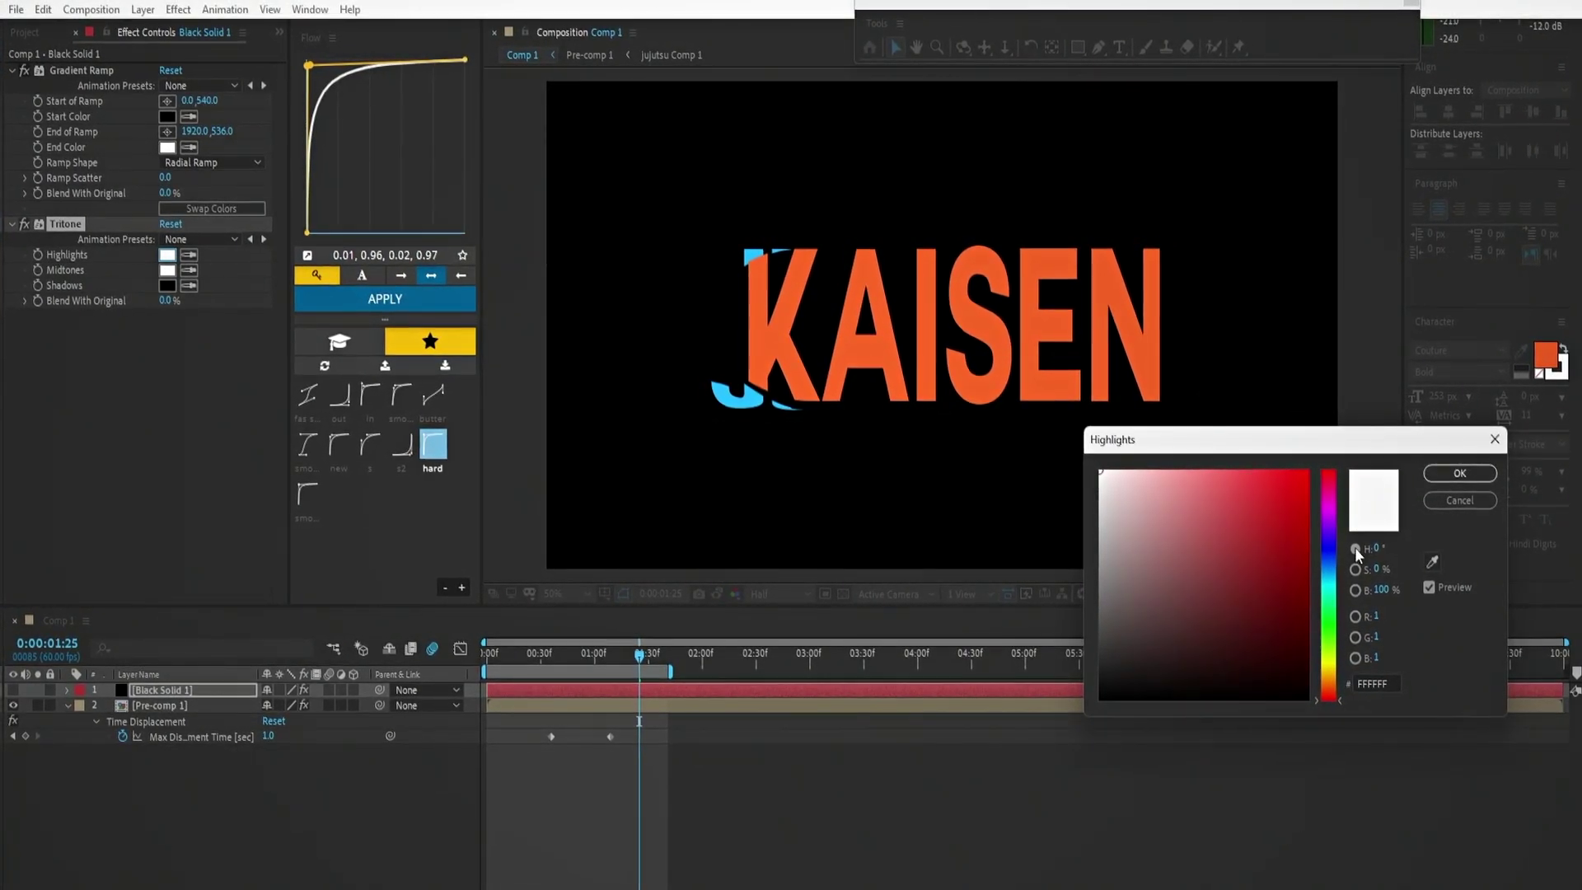
left_click(1458, 473)
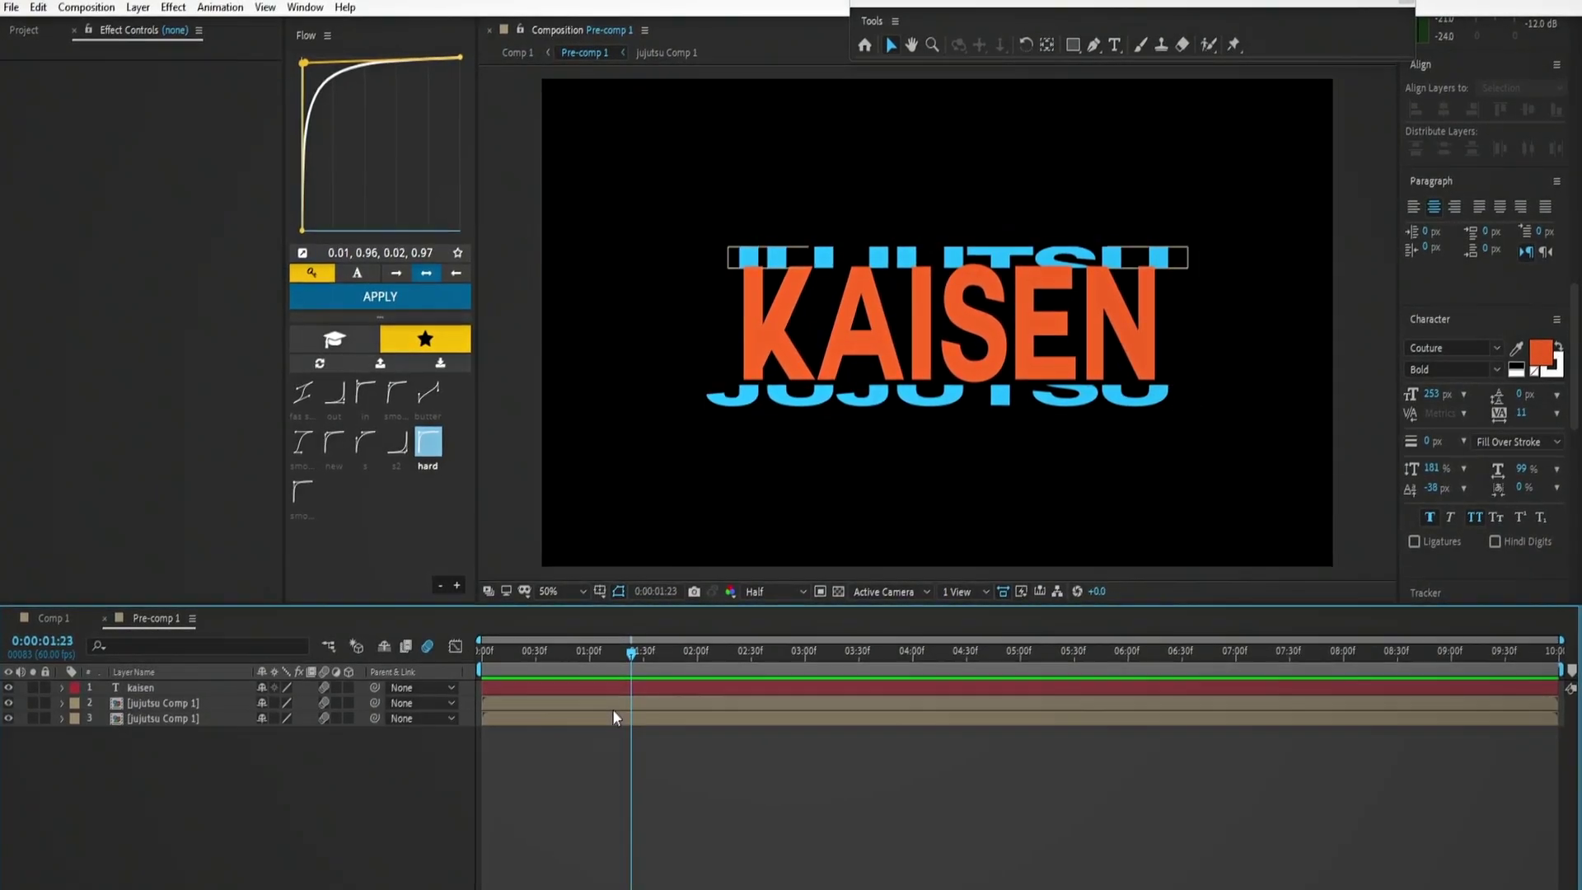
Retype the JUJUTSU text in jujutsu Comp 1 as 'radical', then return to Pre-comp 1
double_click(611, 715)
double_click(618, 690)
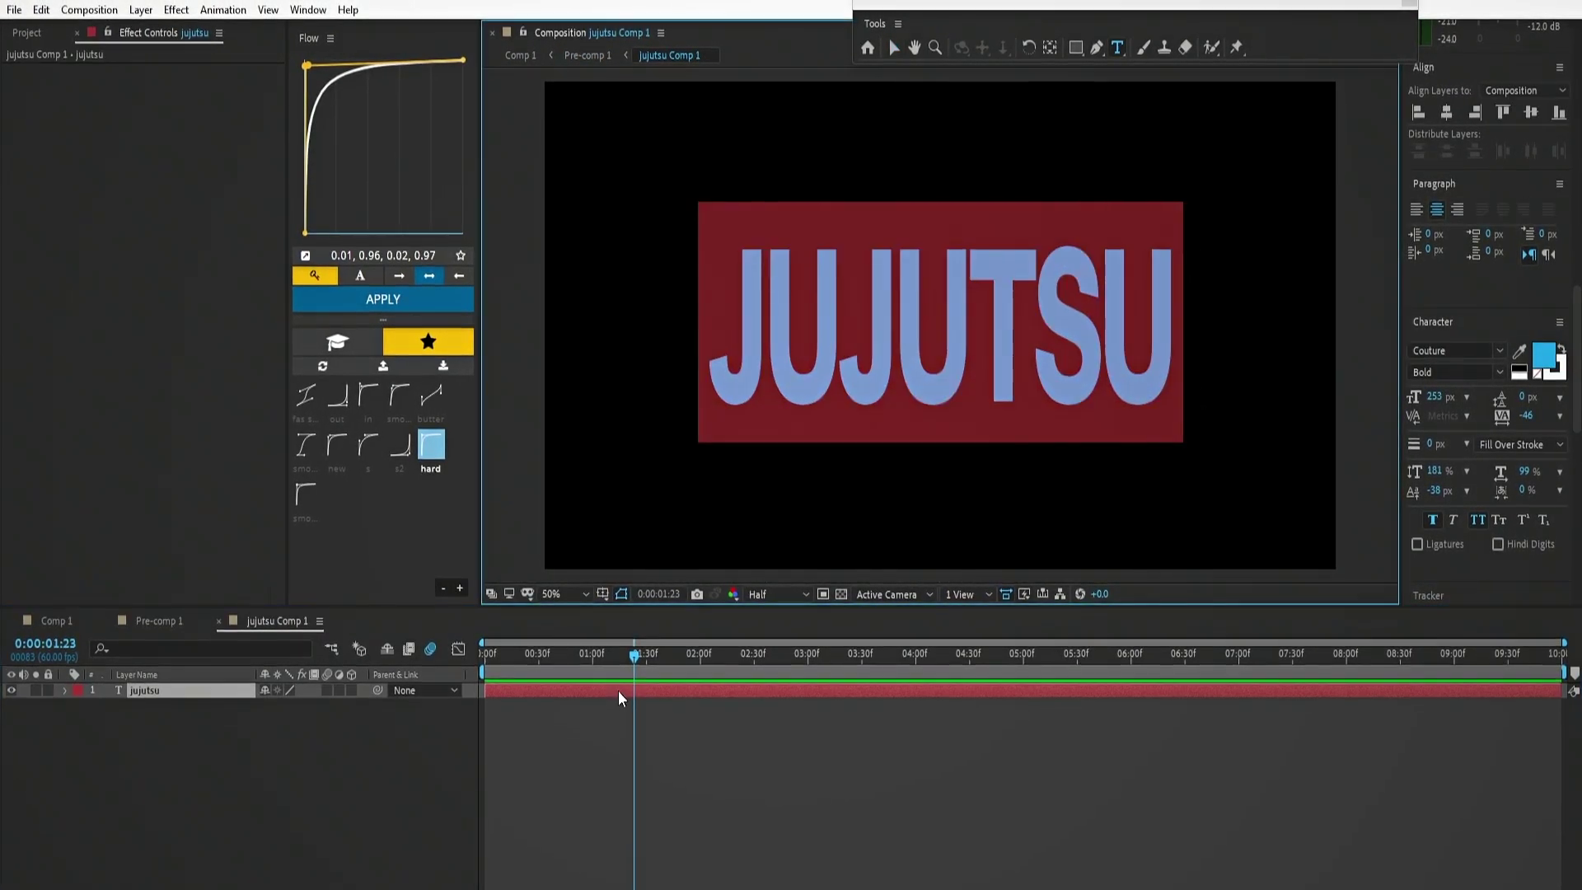
type("radic")
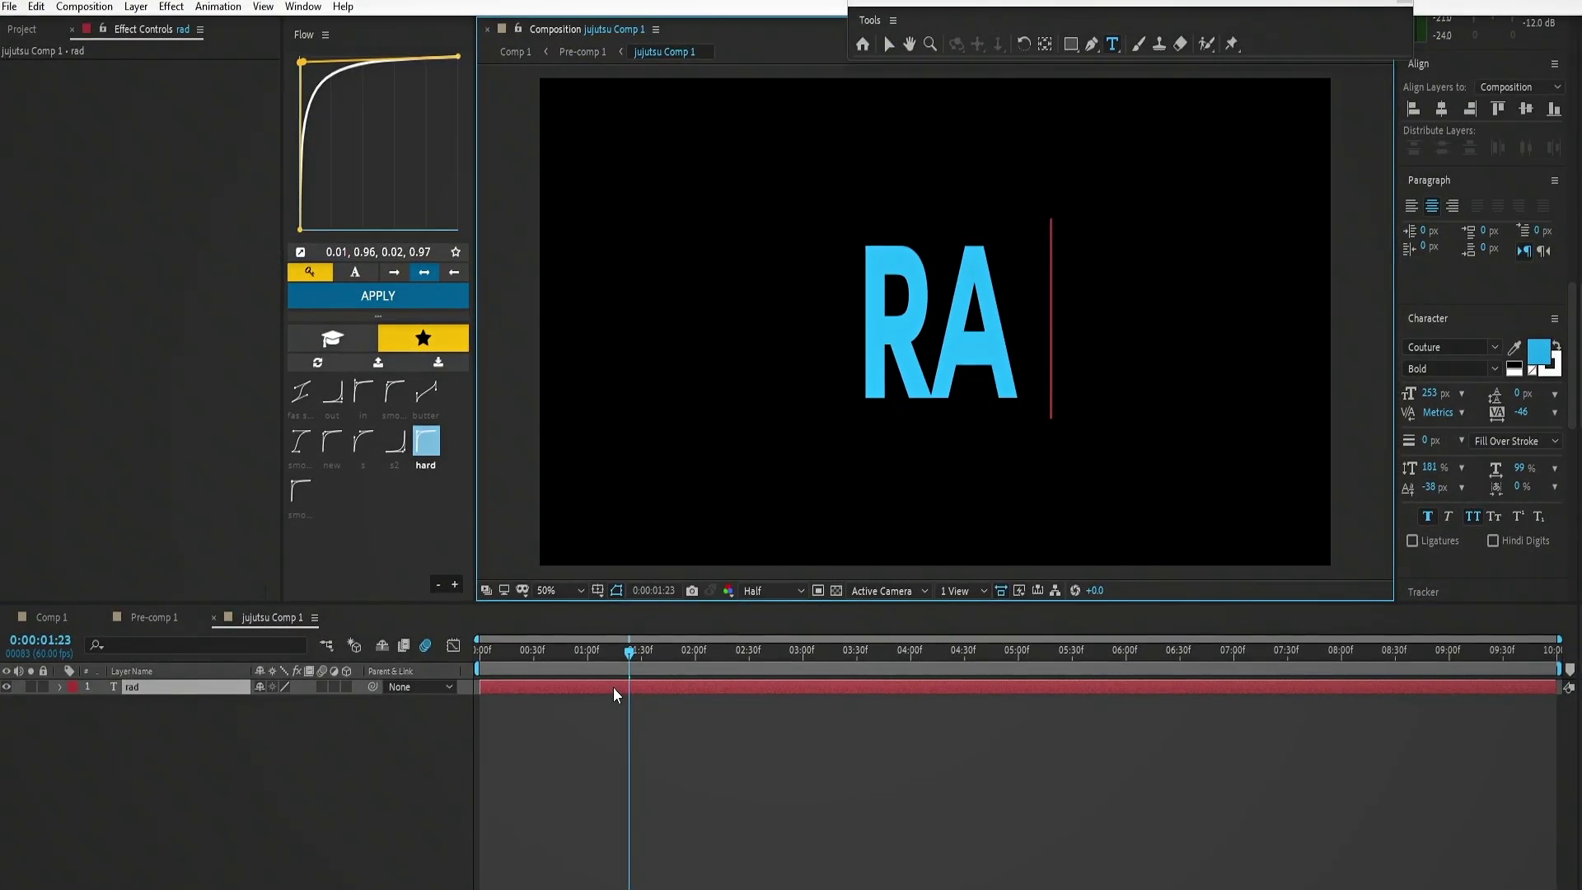
type("al")
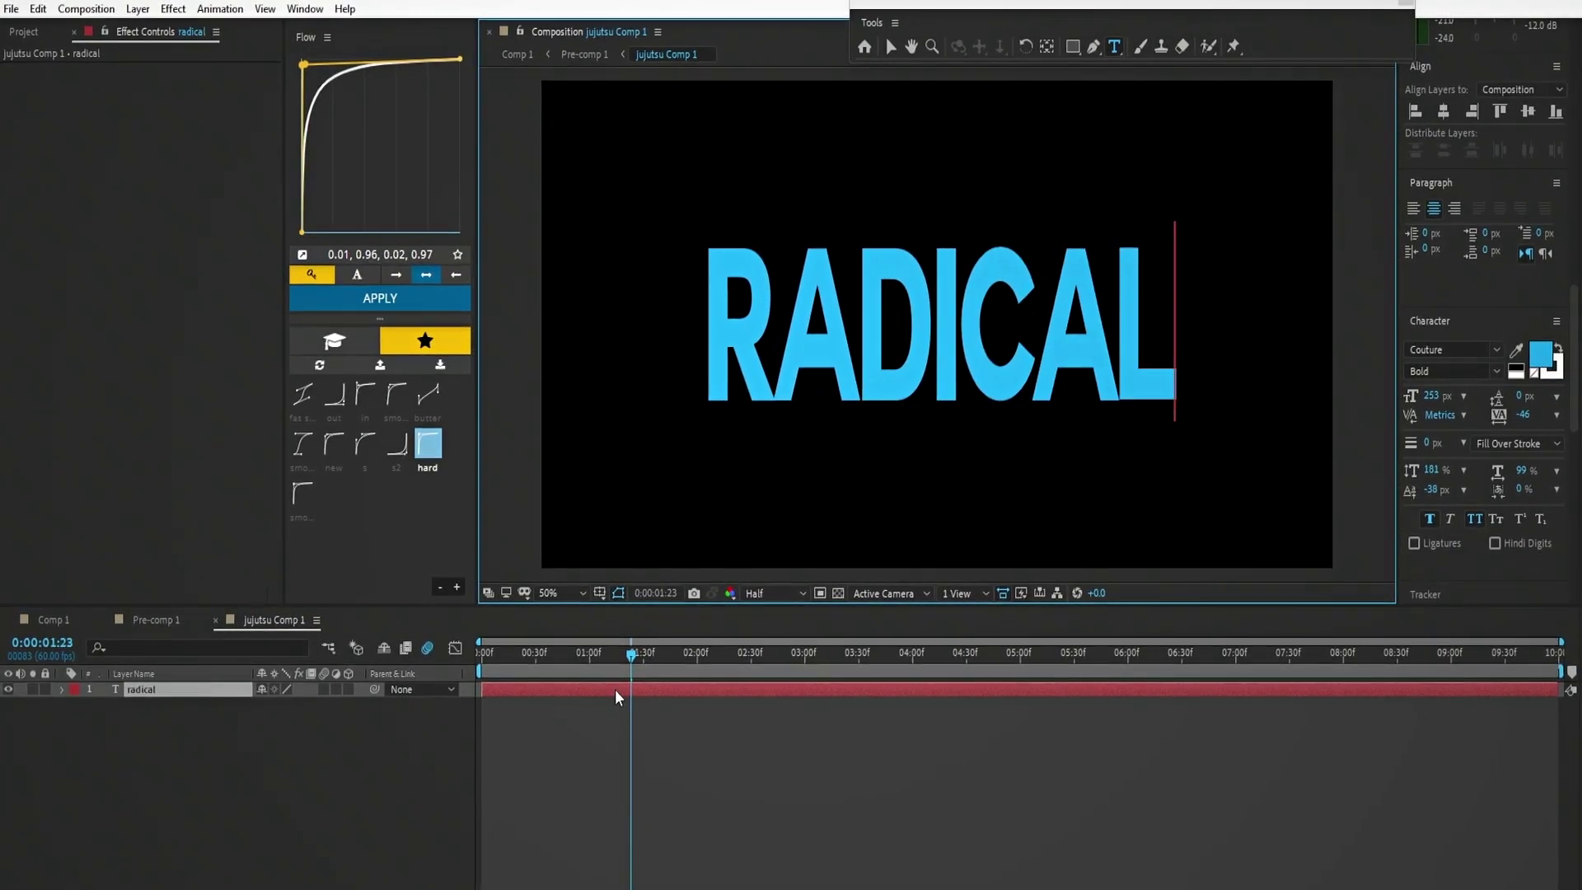
left_click(588, 724)
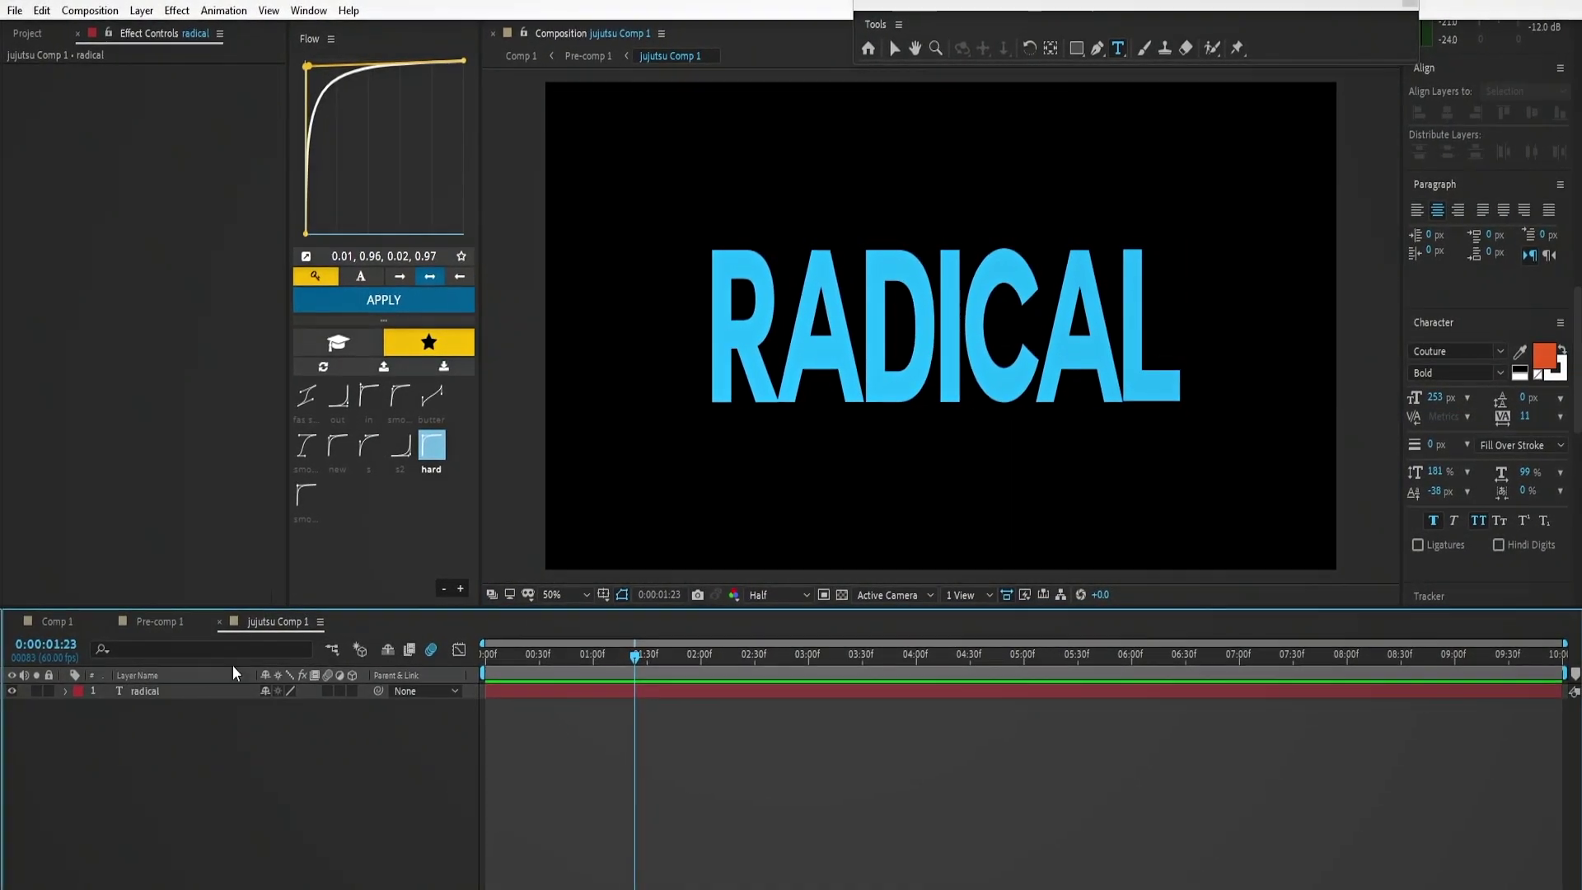
left_click(163, 623)
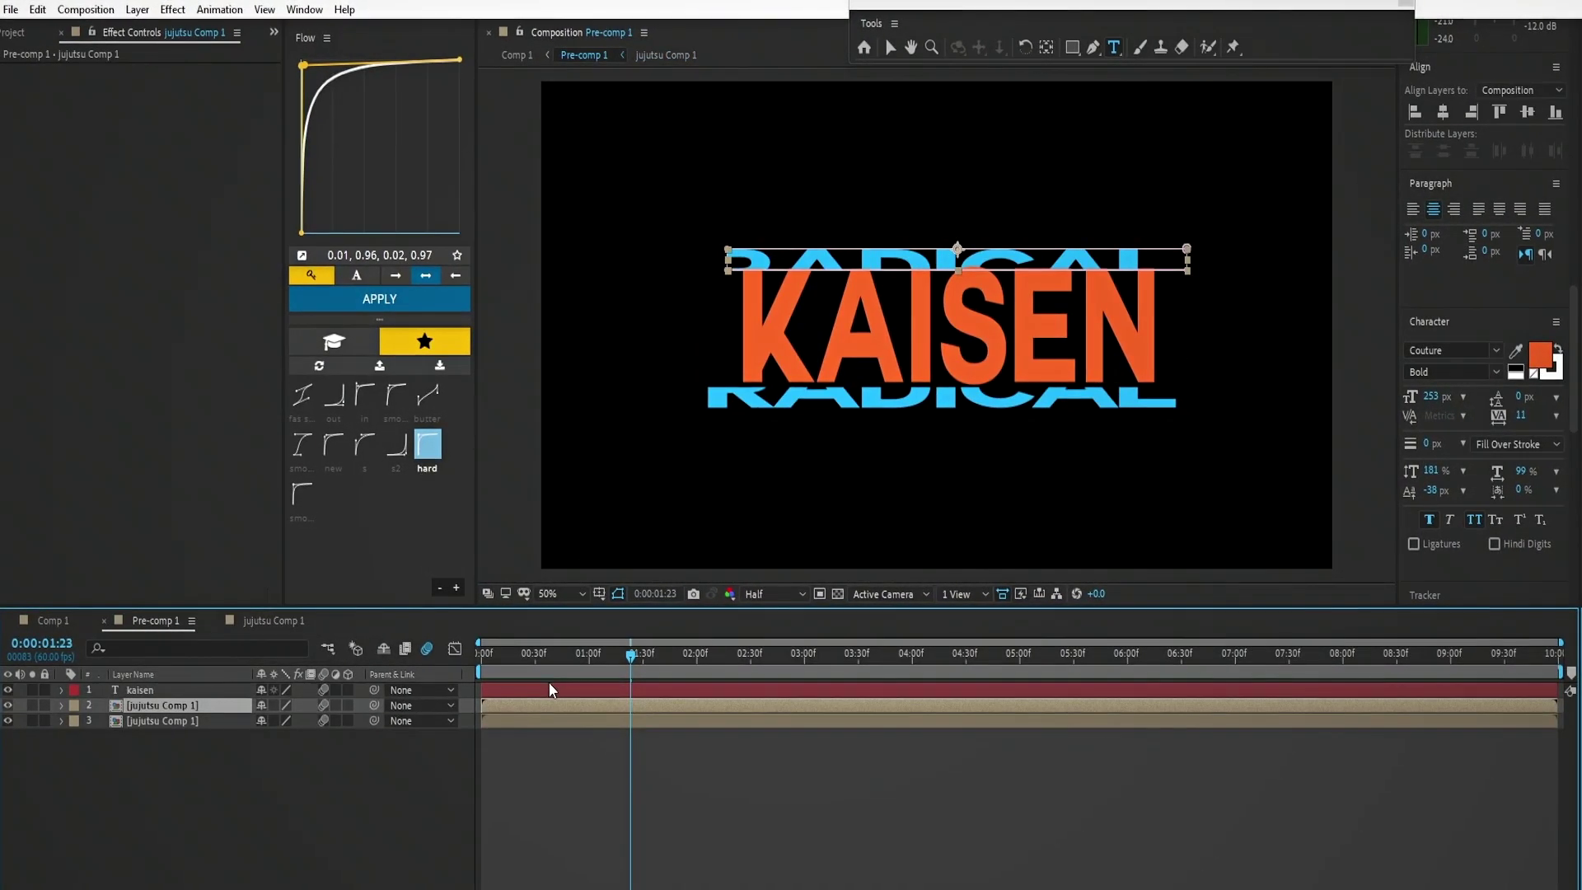
Retype the orange KAISEN text as 'liveon', check its Position, then deselect the layer
double_click(642, 686)
type("li")
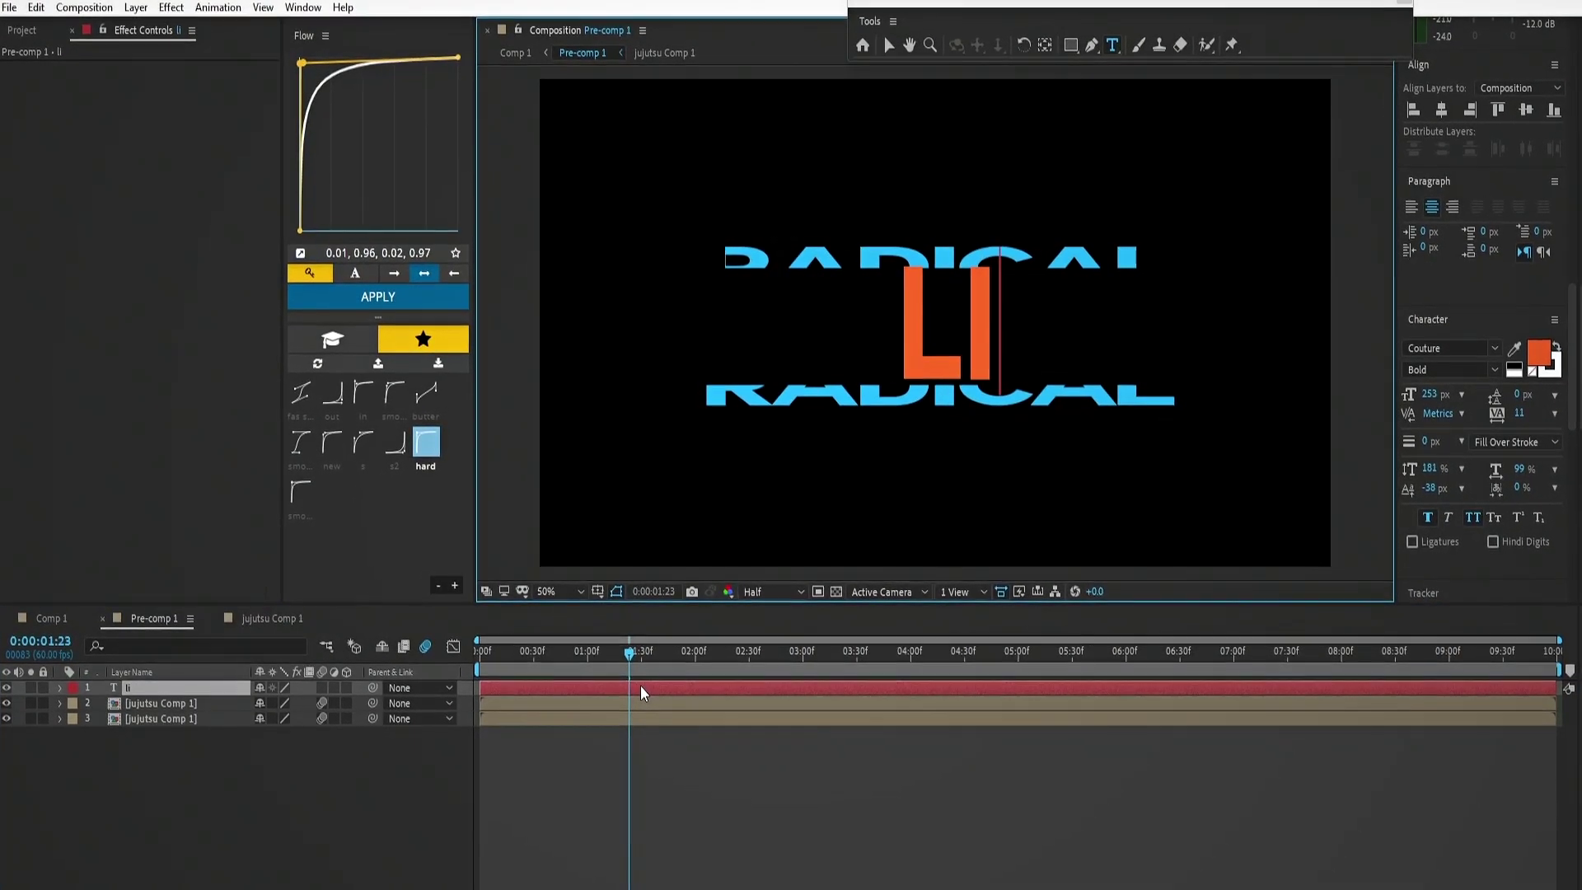
type("veo")
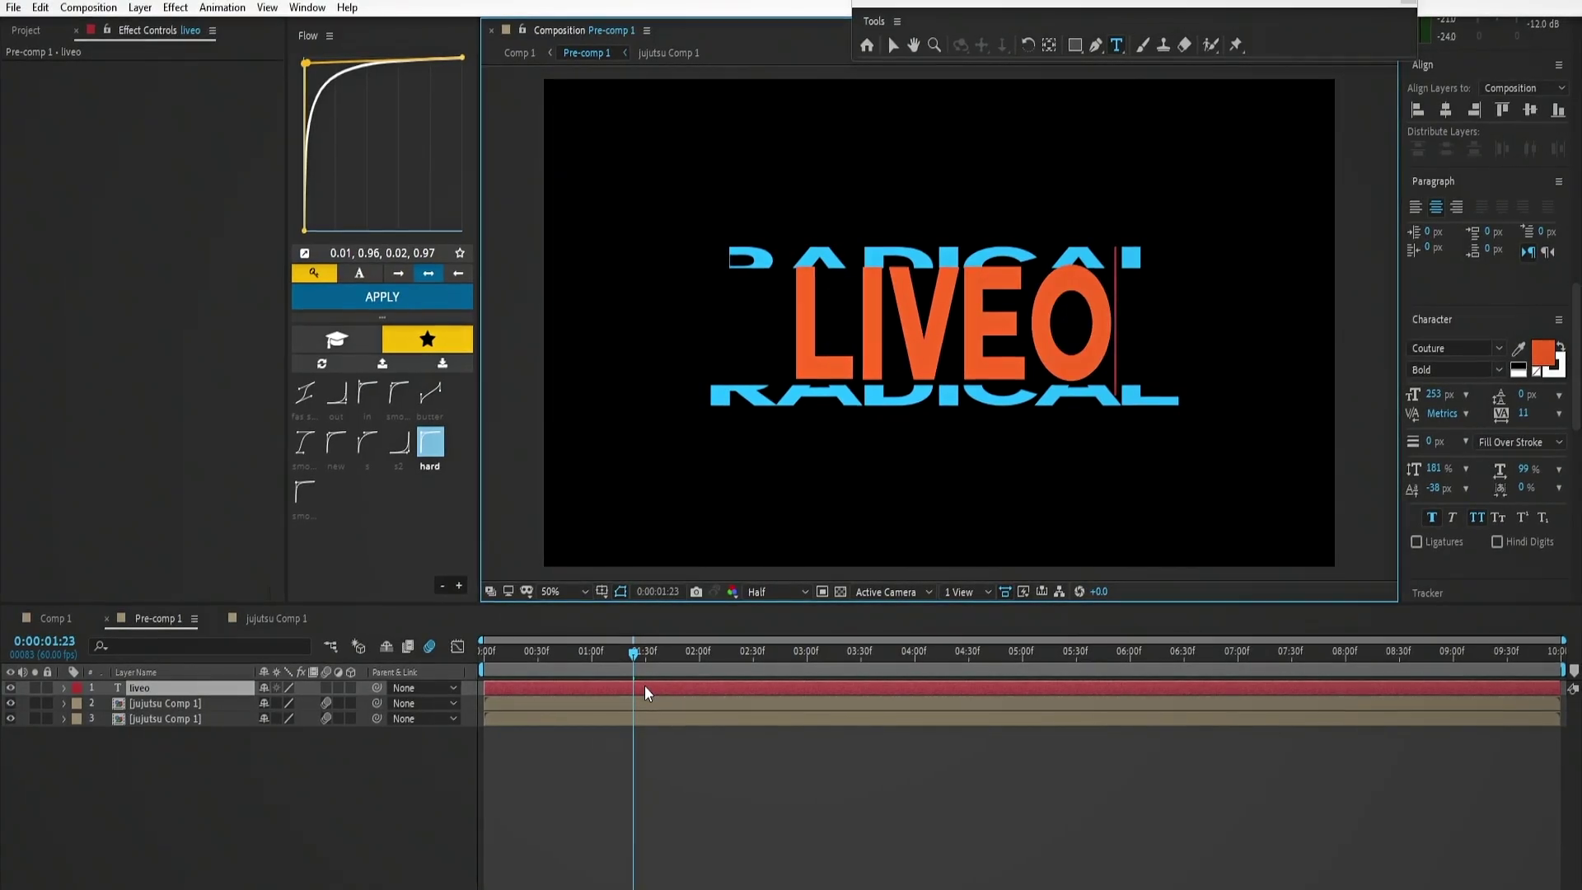
type("n")
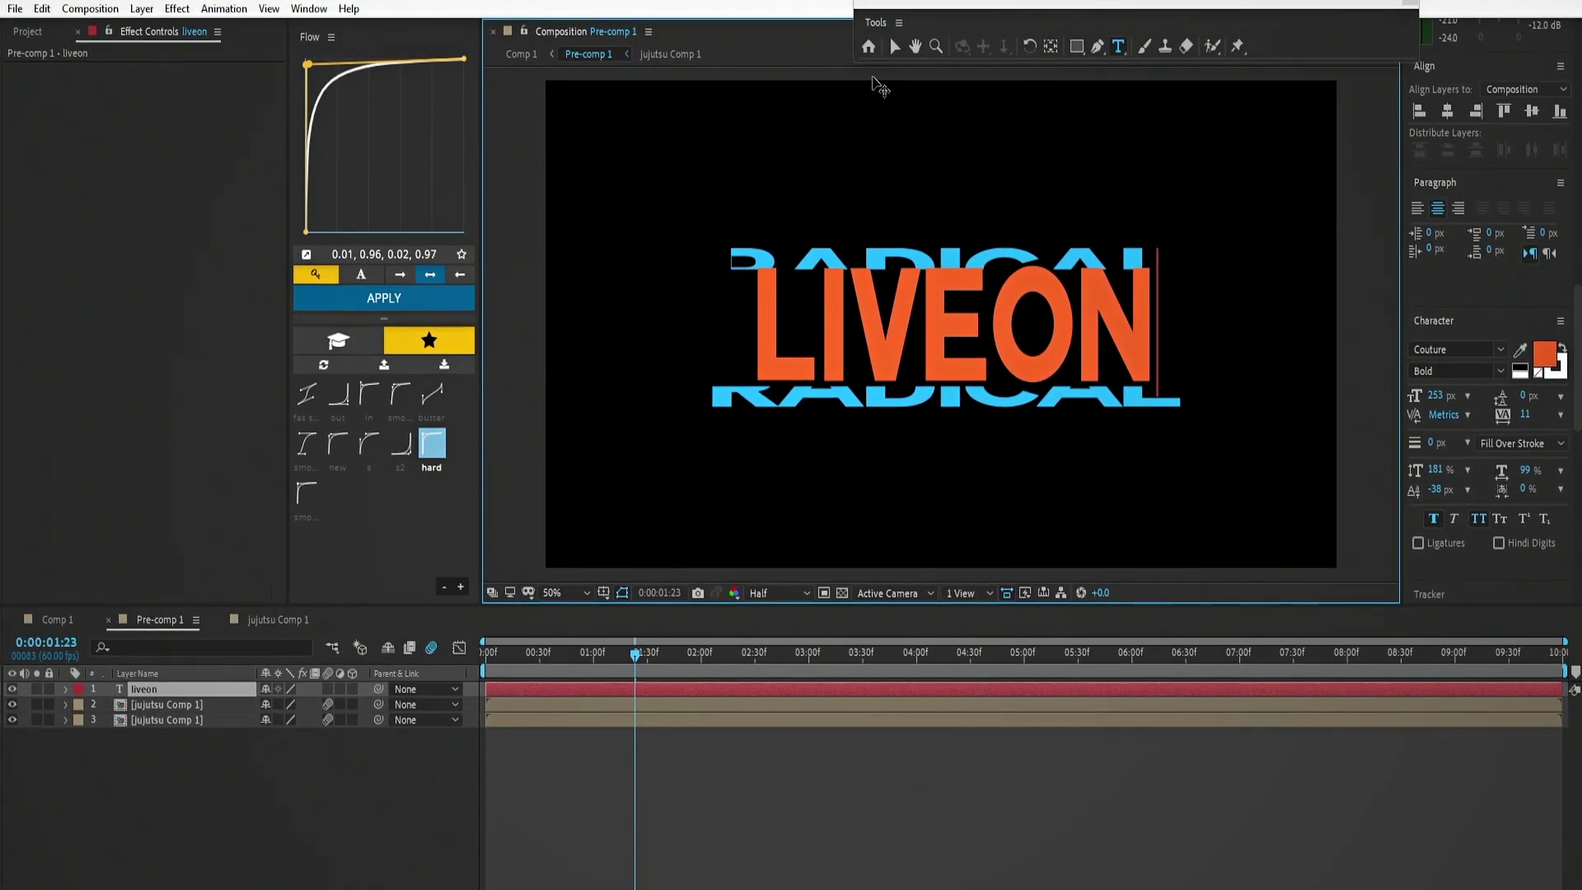
left_click(894, 46)
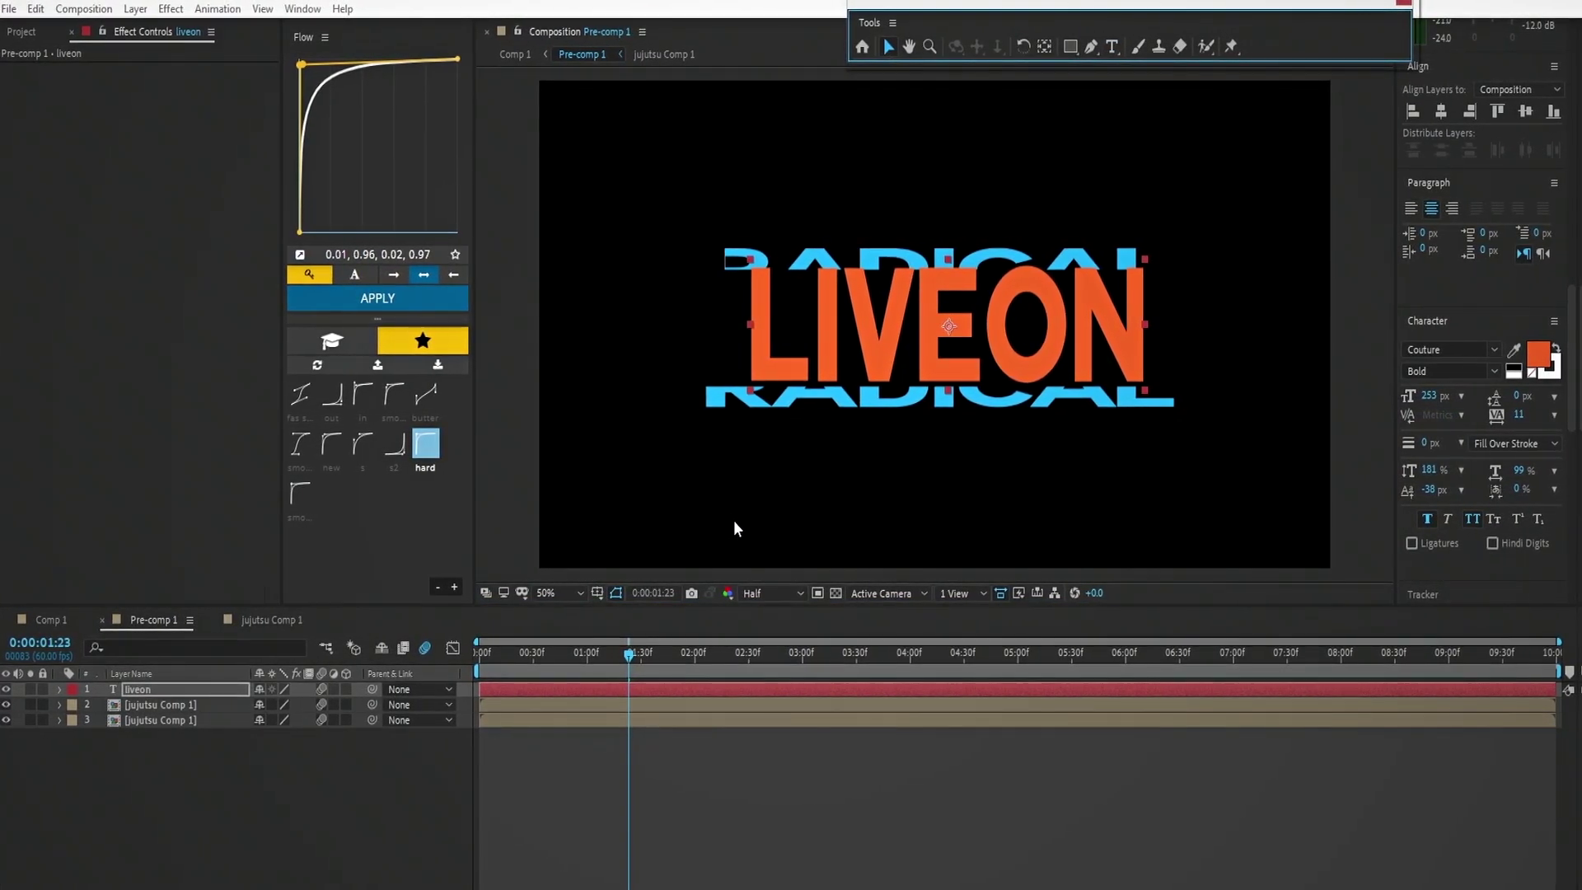
key("p")
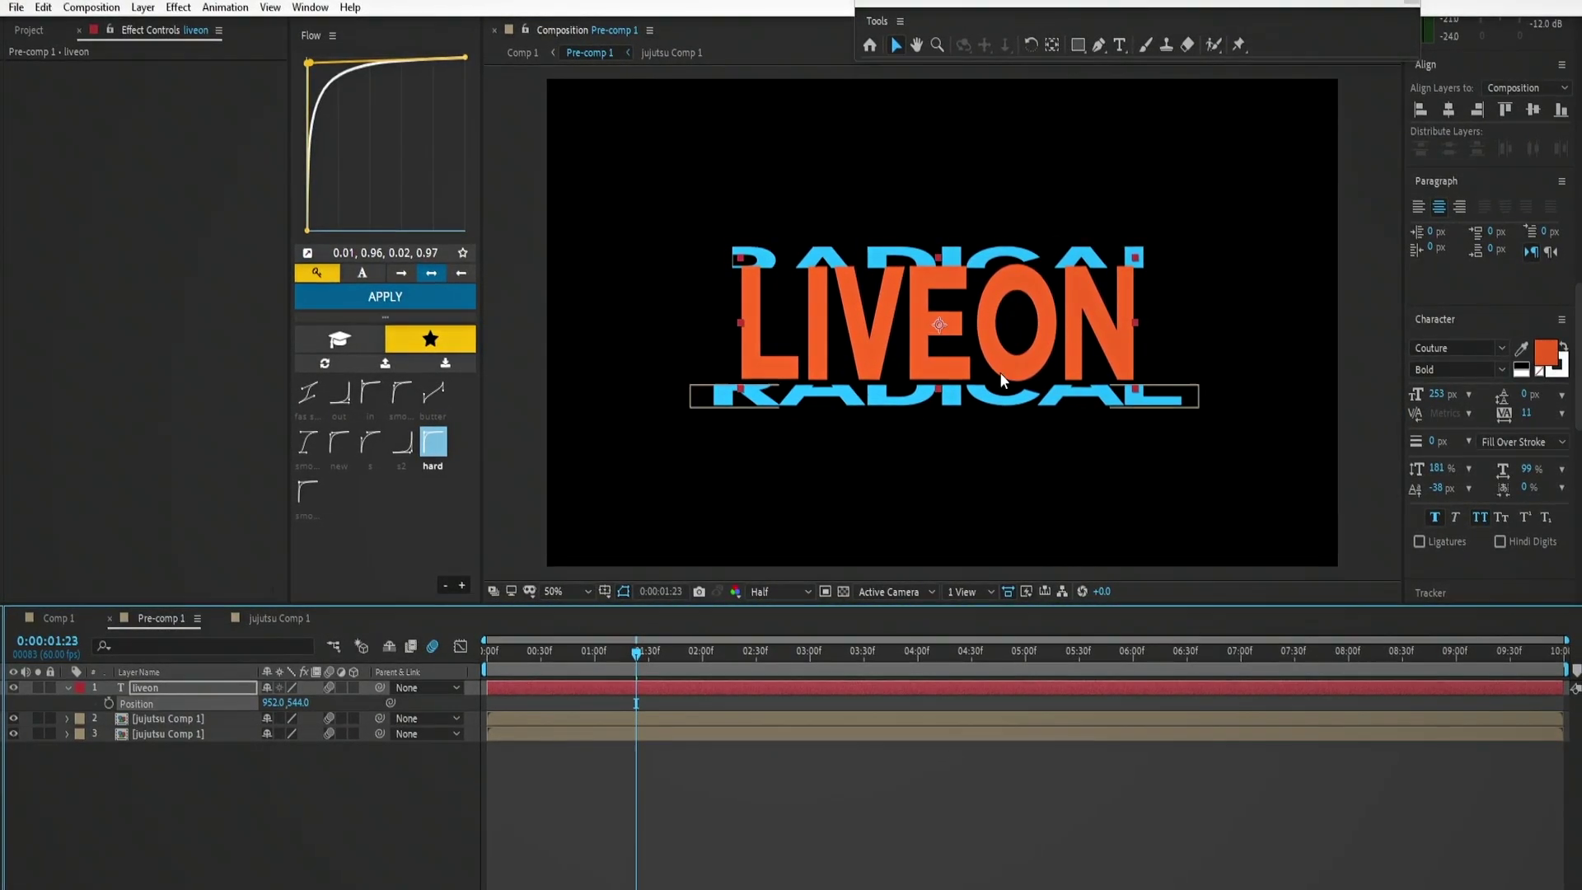
key("p")
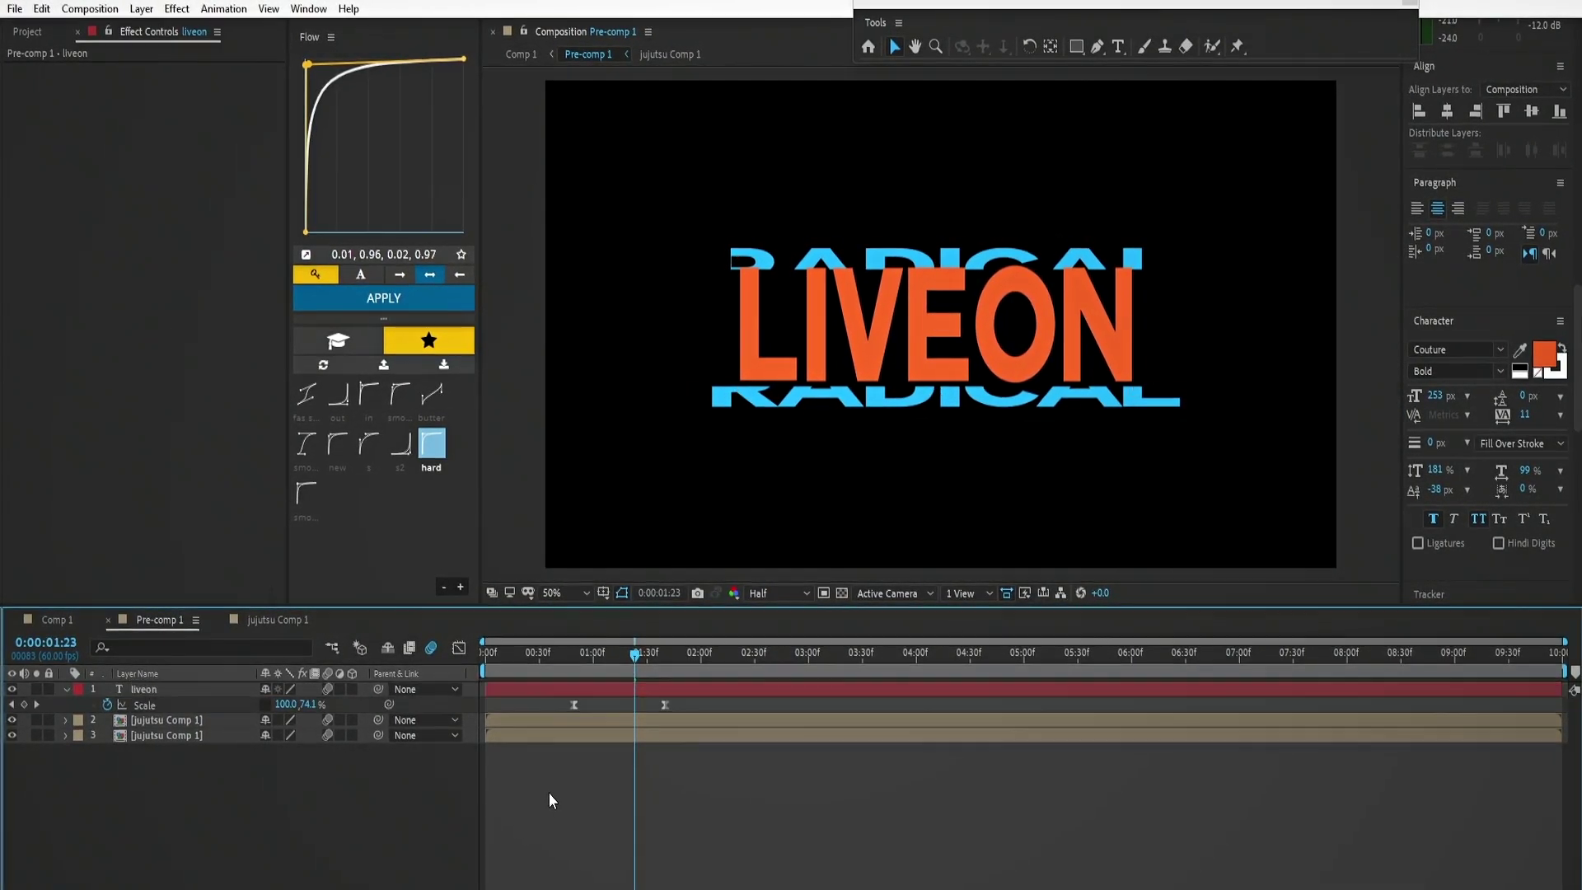
left_click(548, 793)
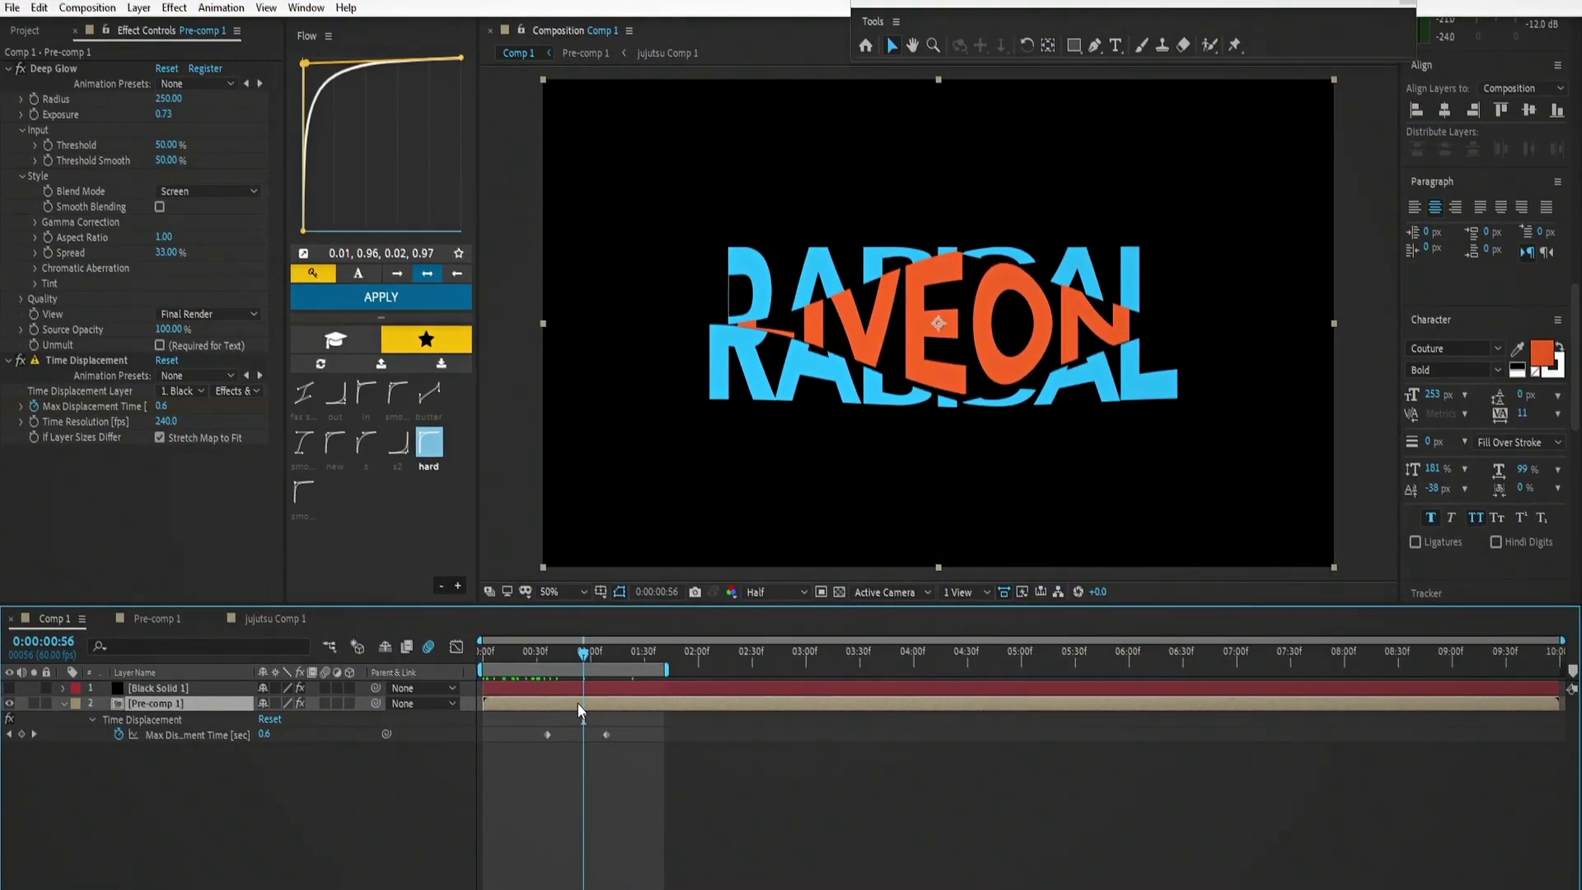
Check jujutsu Comp 1 from Pre-comp 1, close it, and return to the main Comp 1
double_click(577, 702)
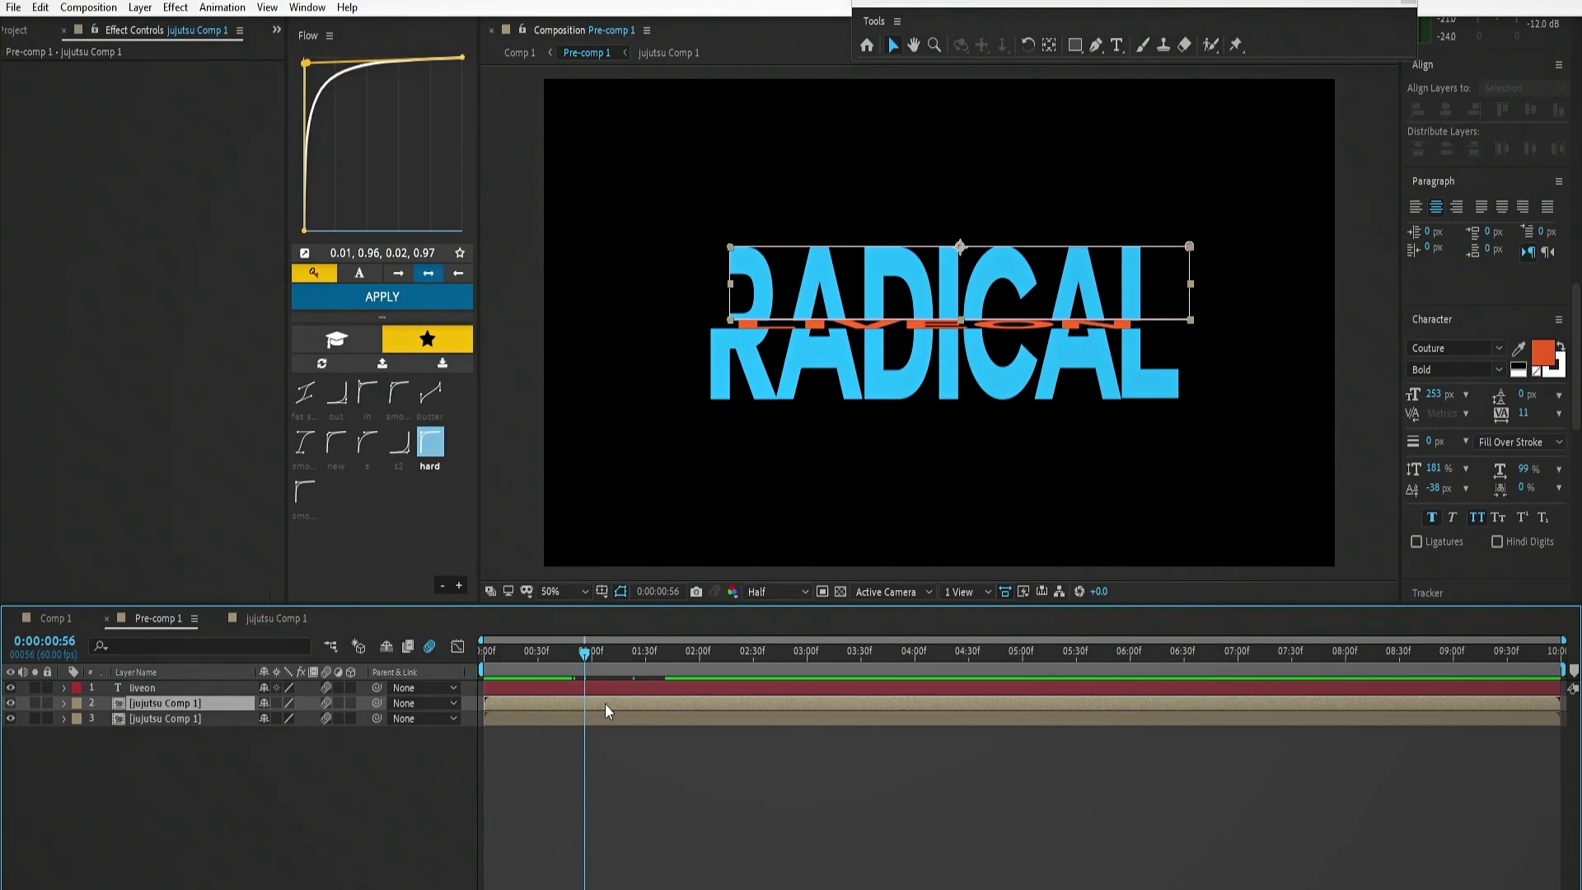
double_click(605, 705)
left_click(220, 621)
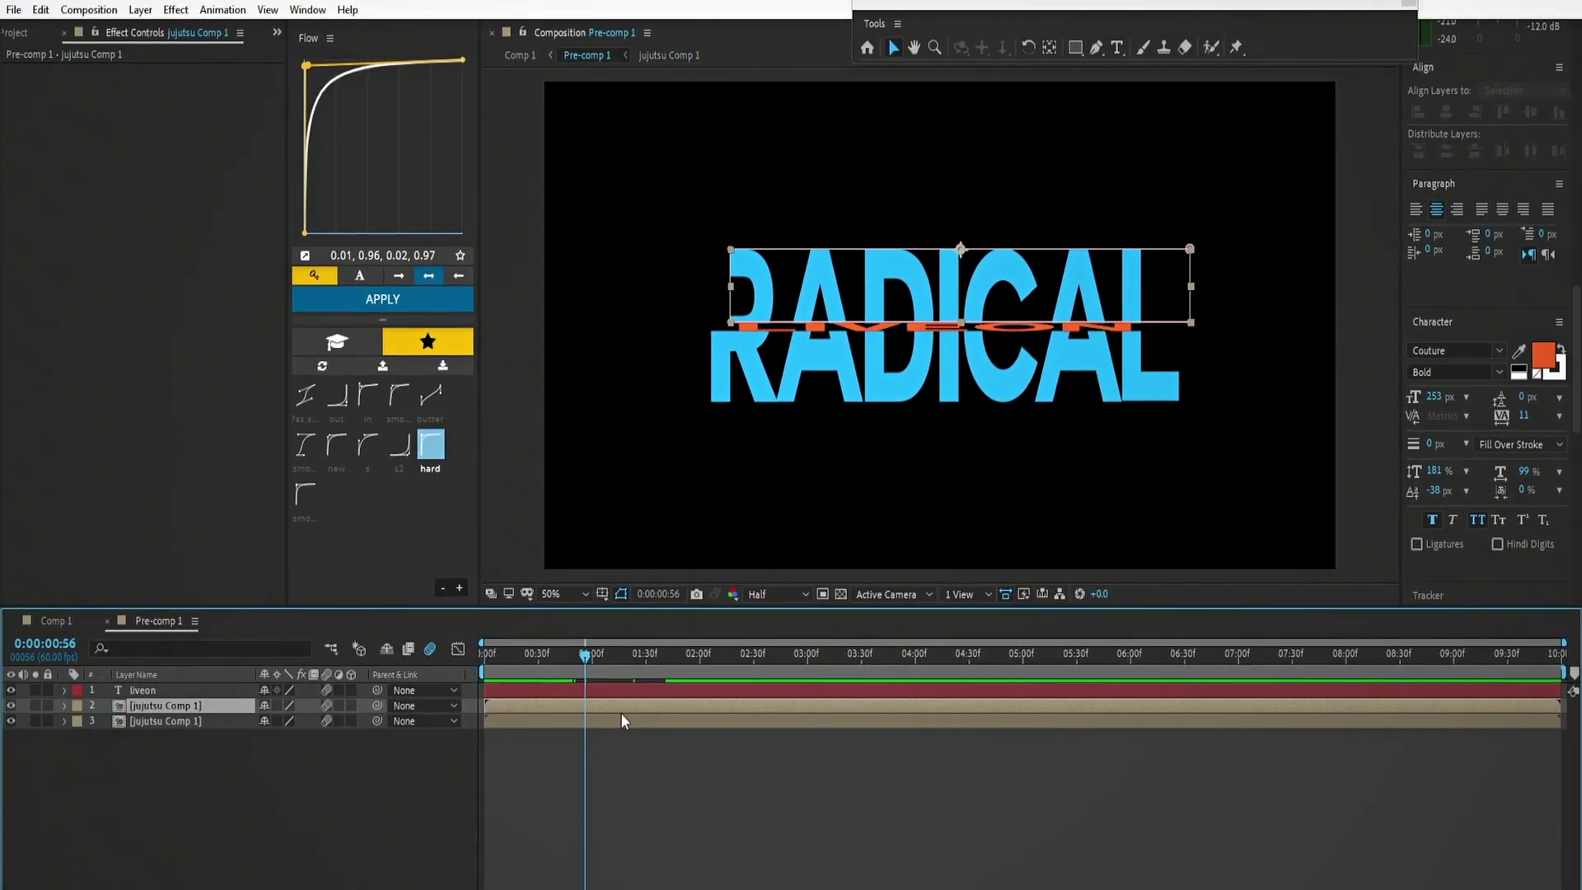
left_click(704, 290)
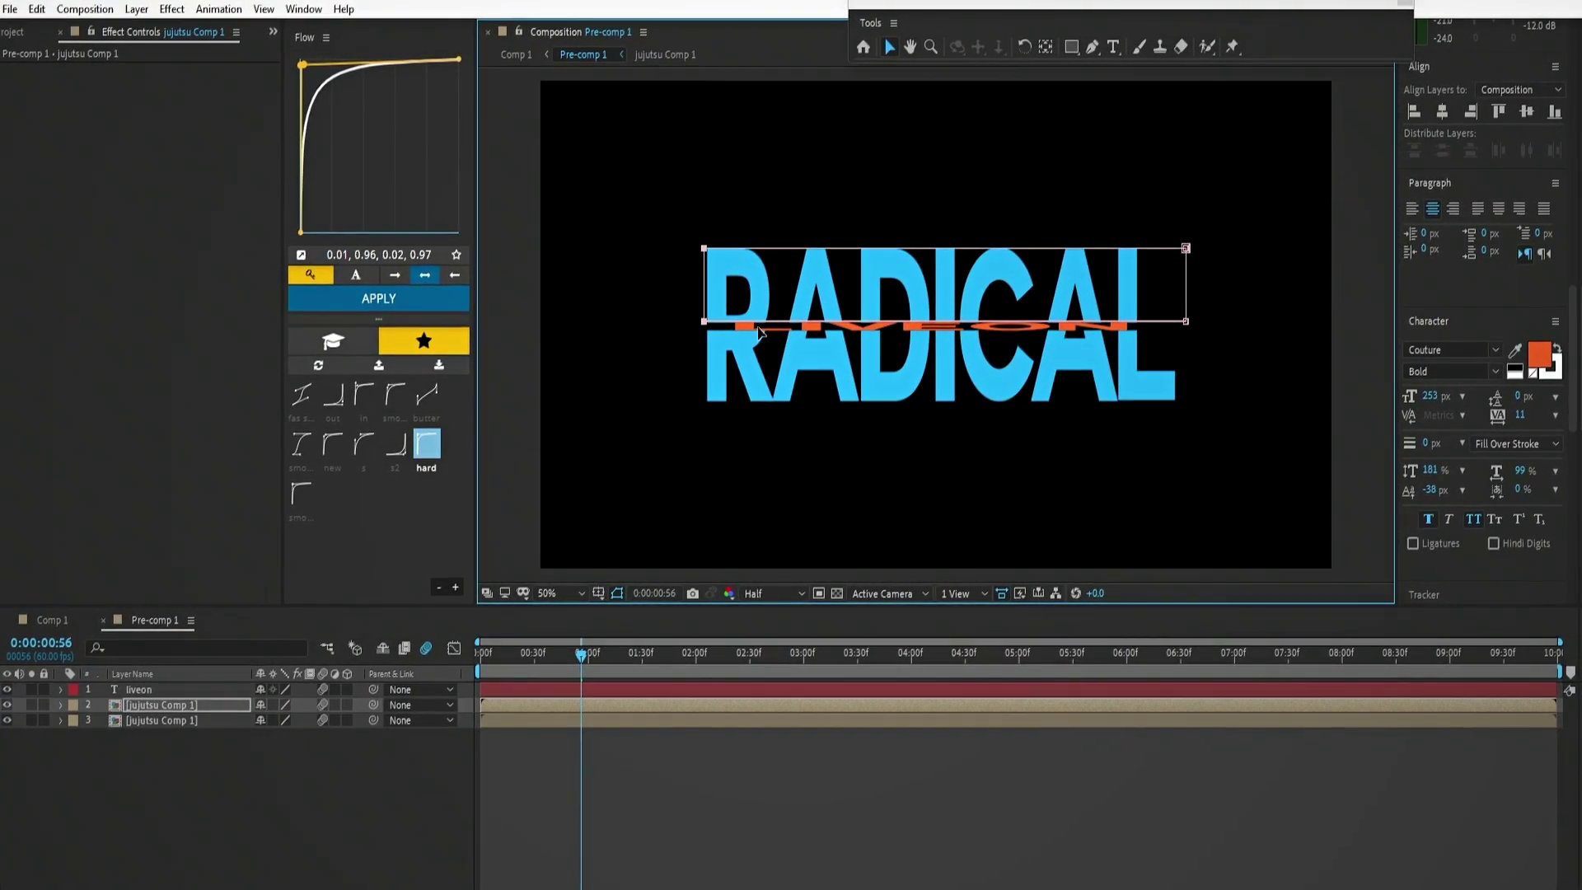
left_click(58, 619)
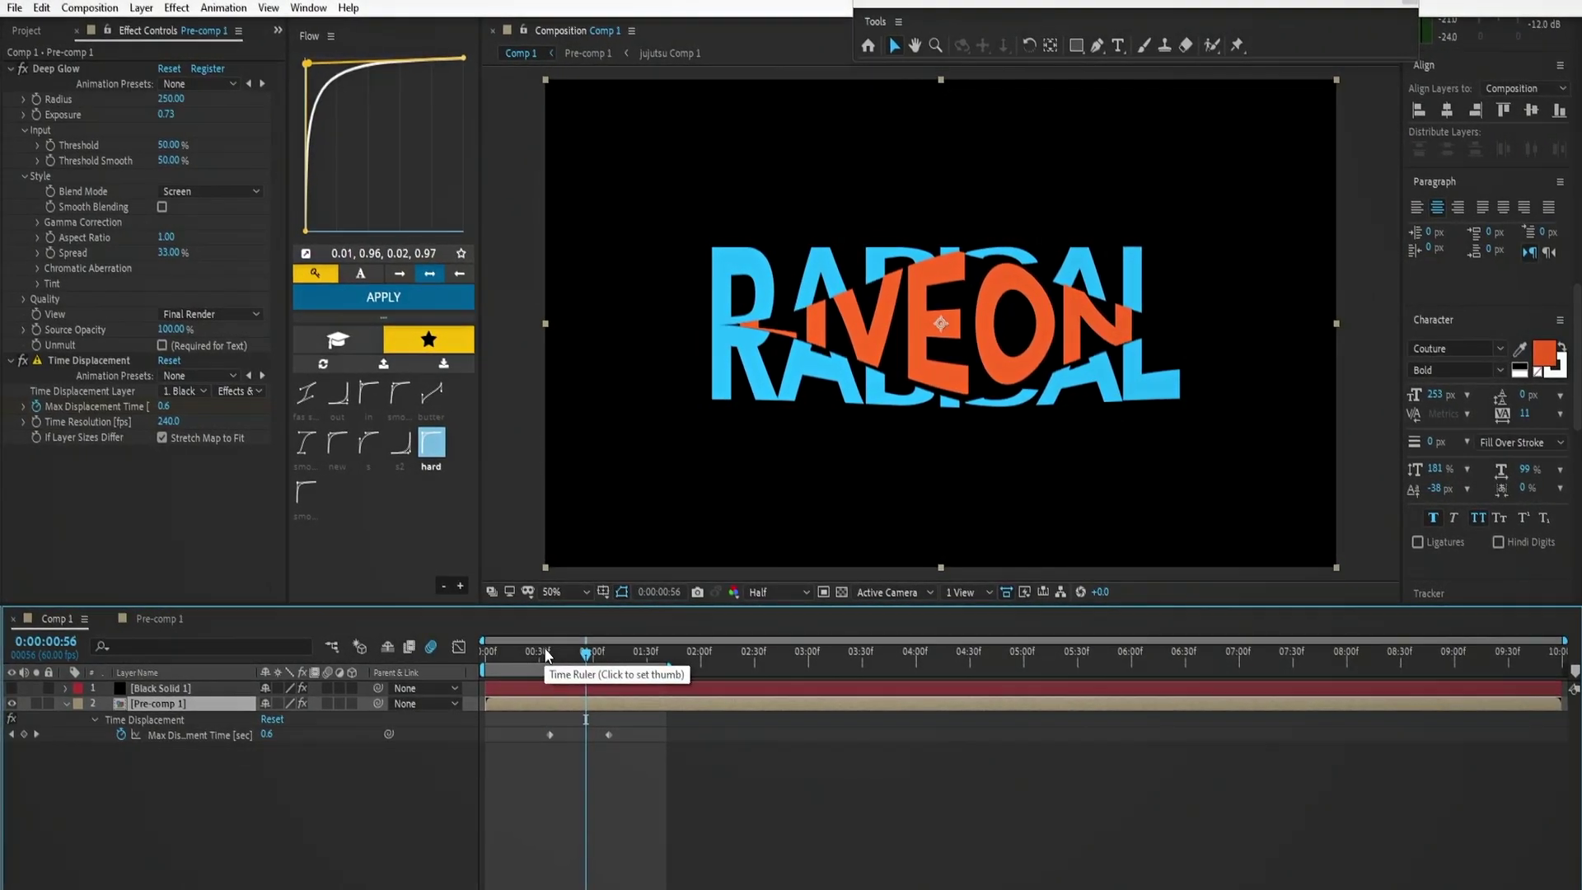
left_click_drag(575, 661, 488, 719)
key("space")
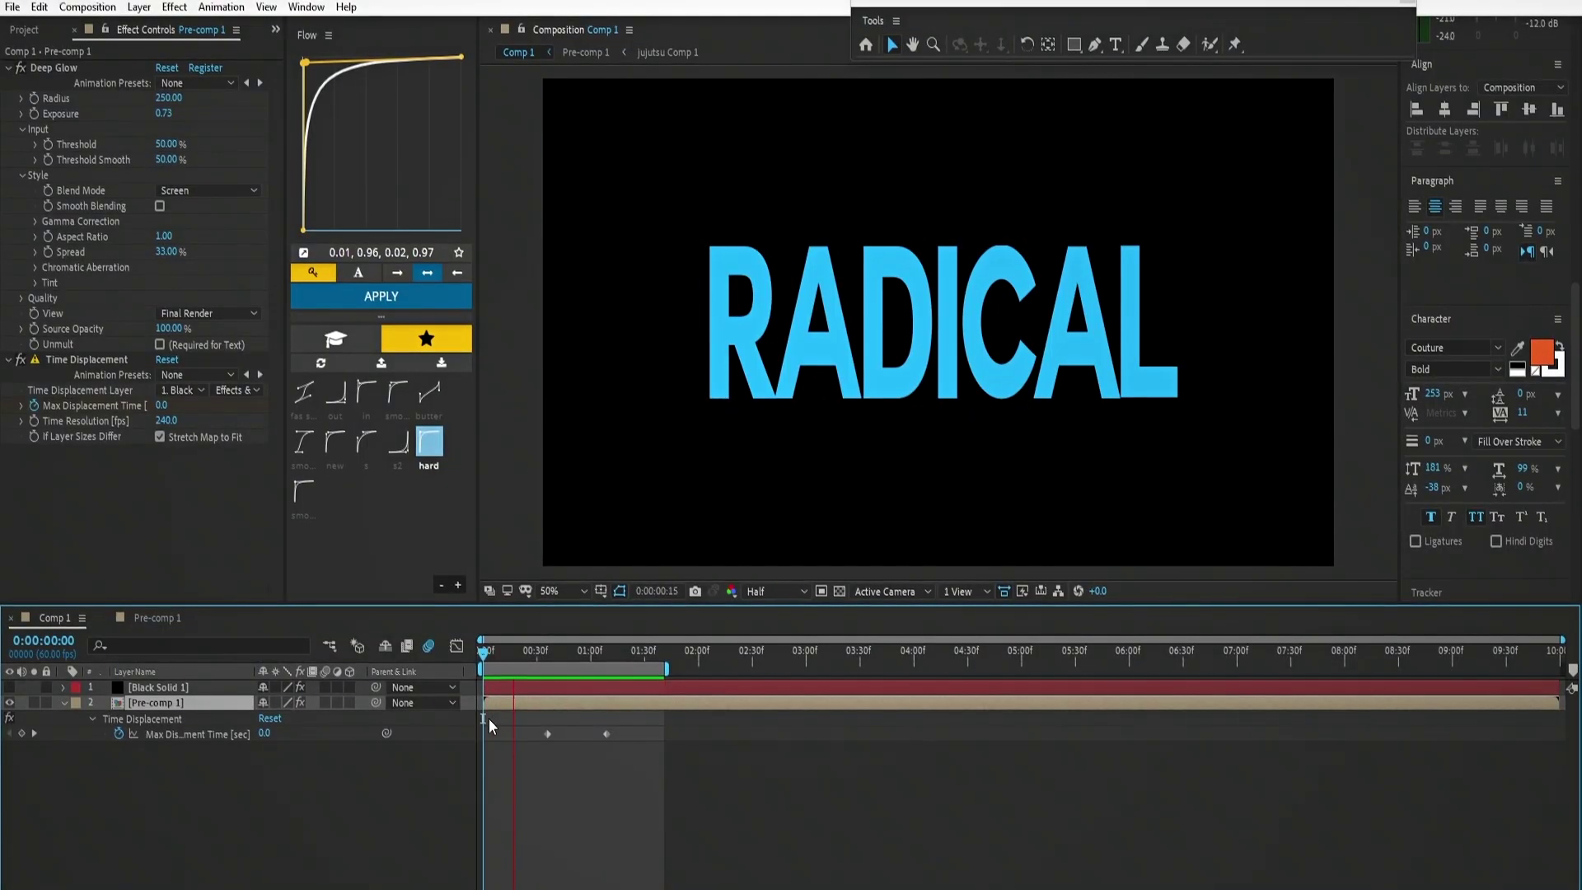